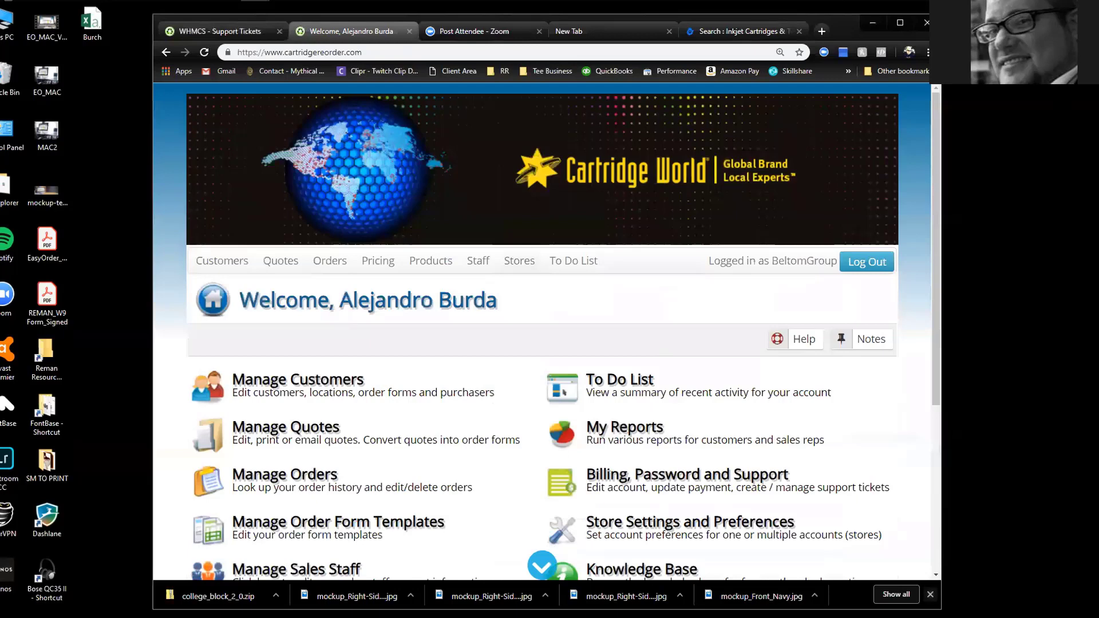
Close the downloads bar, maximize the browser window and scroll down the welcome dashboard
left_click(930, 594)
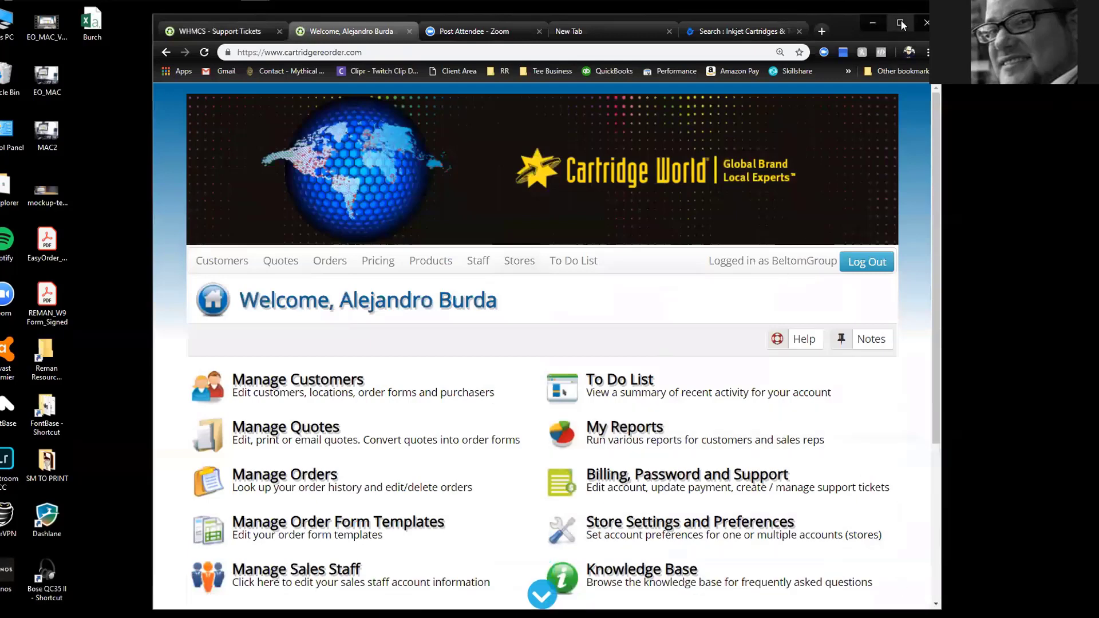
left_click(900, 24)
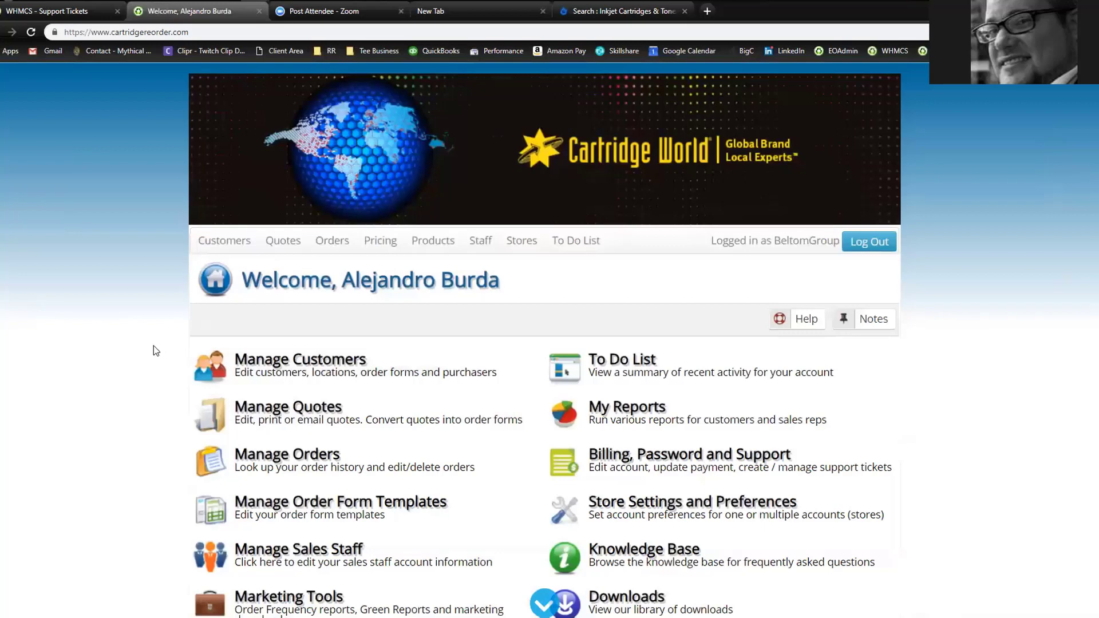
scroll(154, 346, "down", 1)
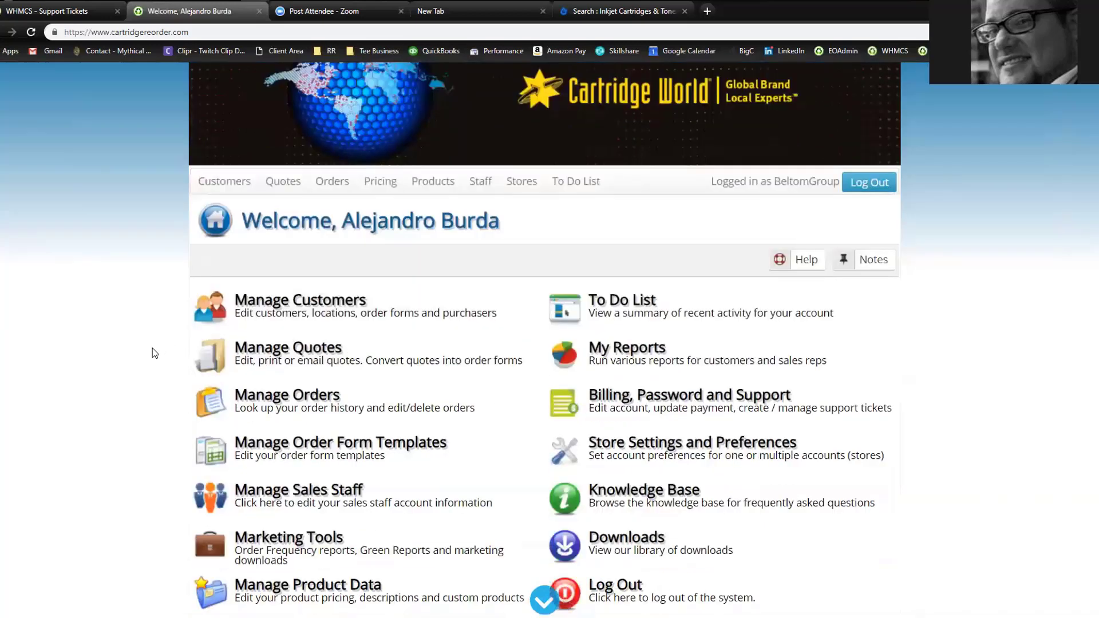
Open Manage Customers and start a new customer record
left_click(308, 305)
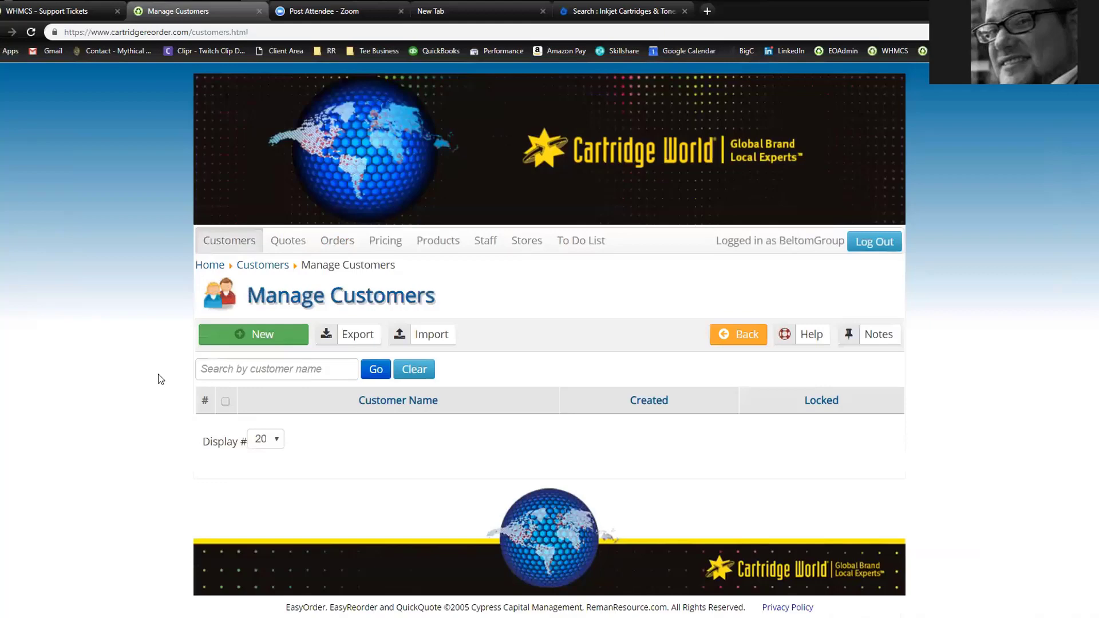
left_click(269, 340)
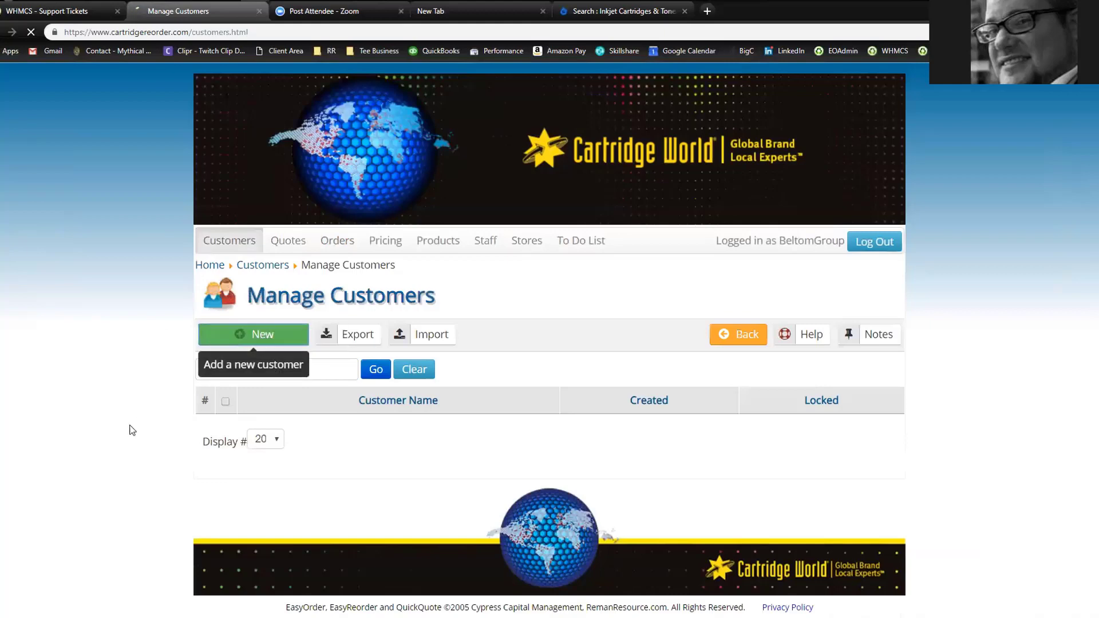
scroll(130, 300, "down", 3)
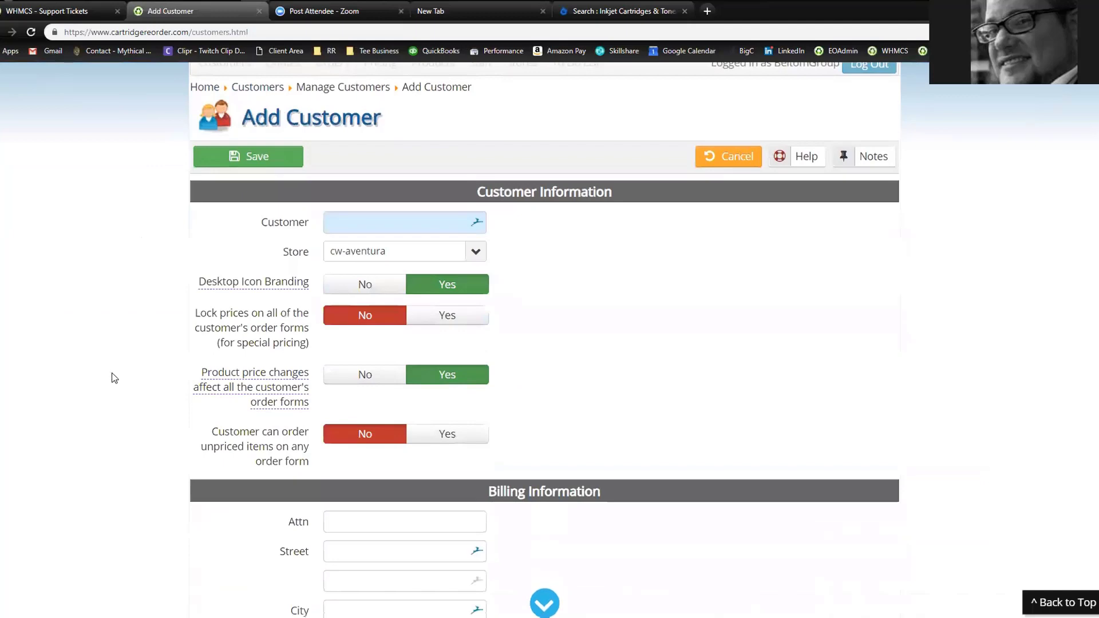
left_click(354, 222)
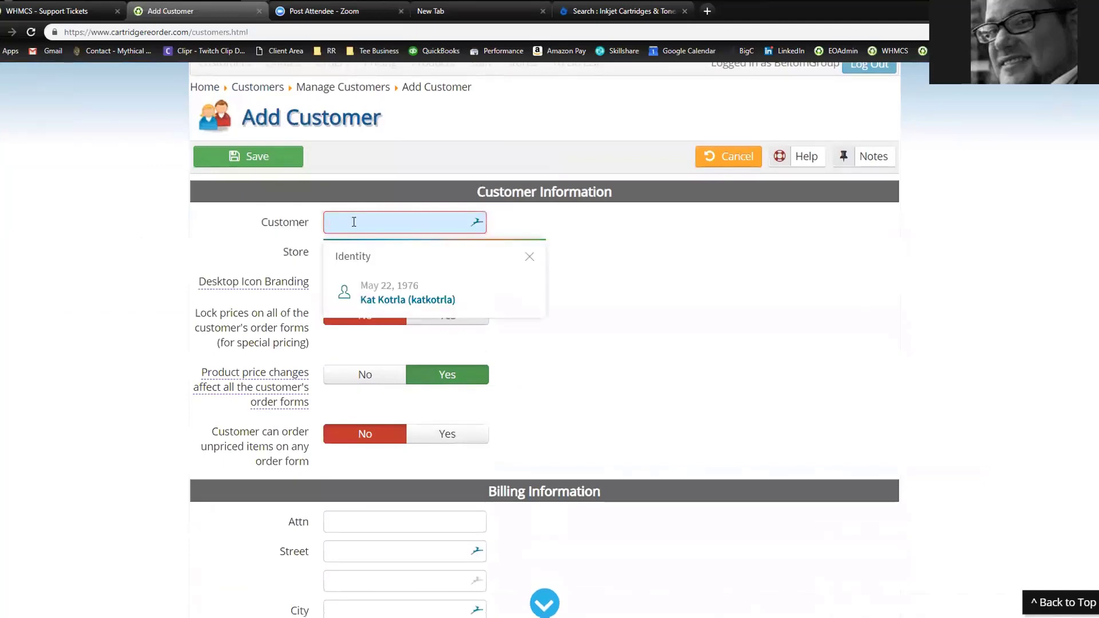
type("Ka't")
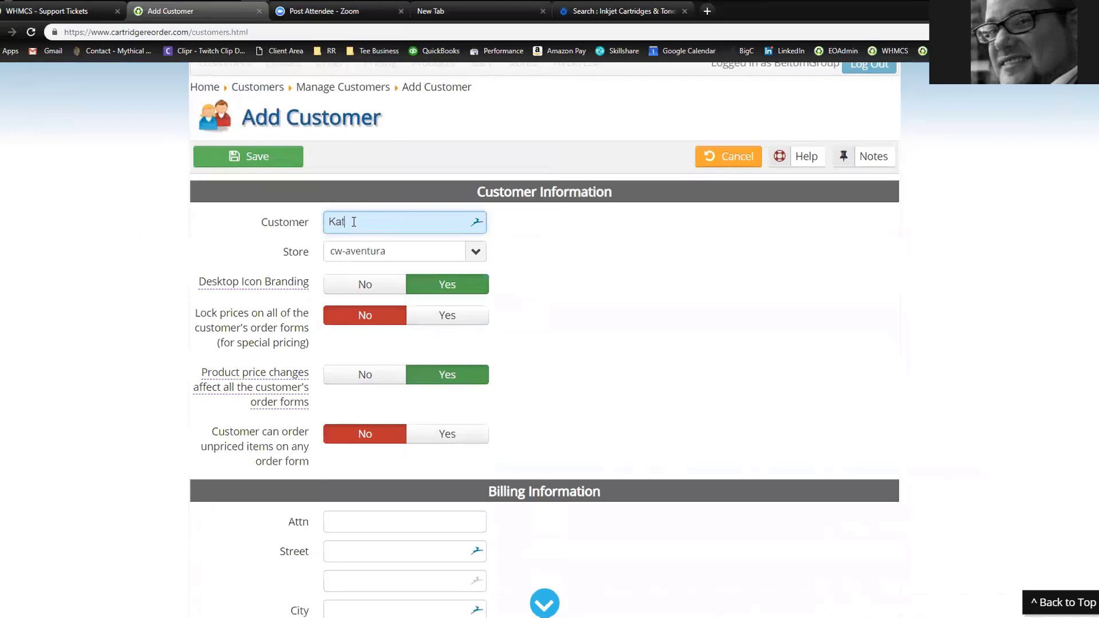
type("s")
type(" Aud")
key("BackSpace")
type("to")
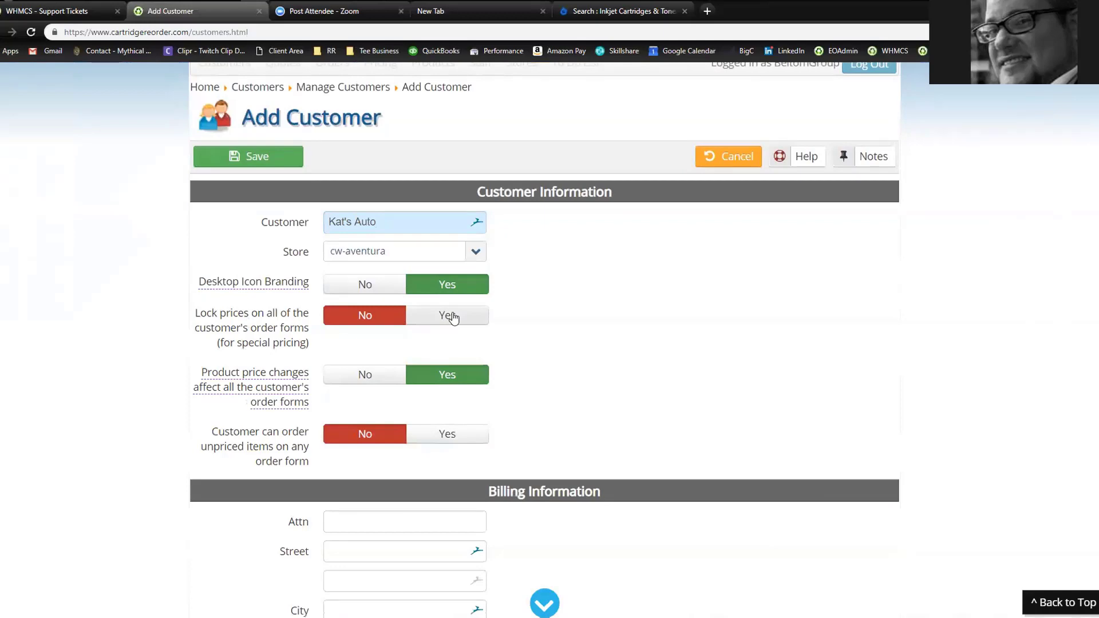
left_click(452, 316)
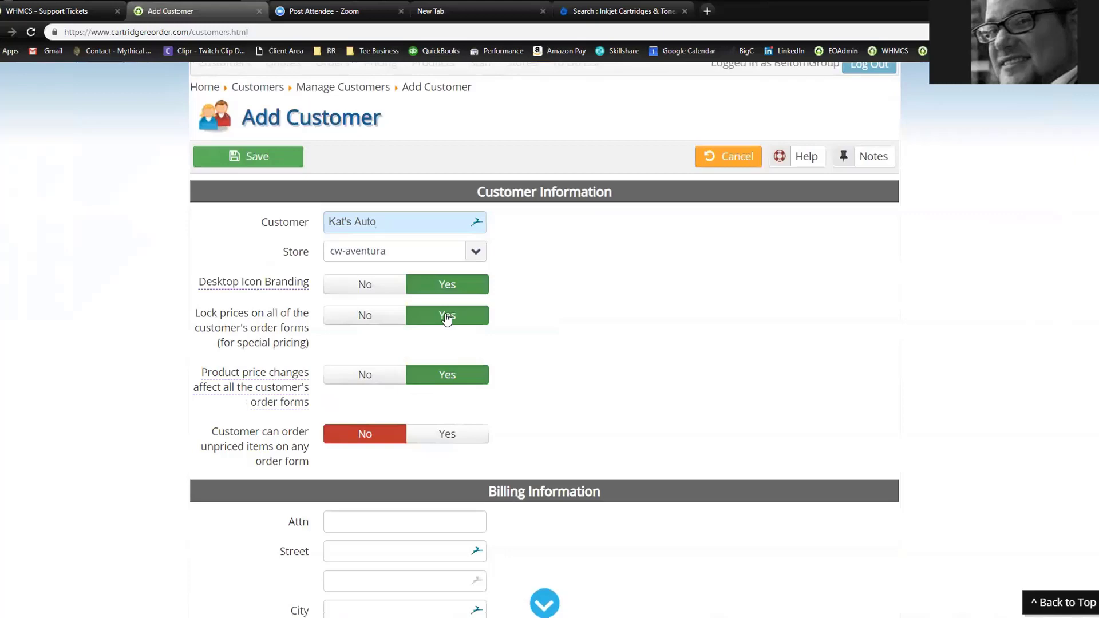
left_click(358, 315)
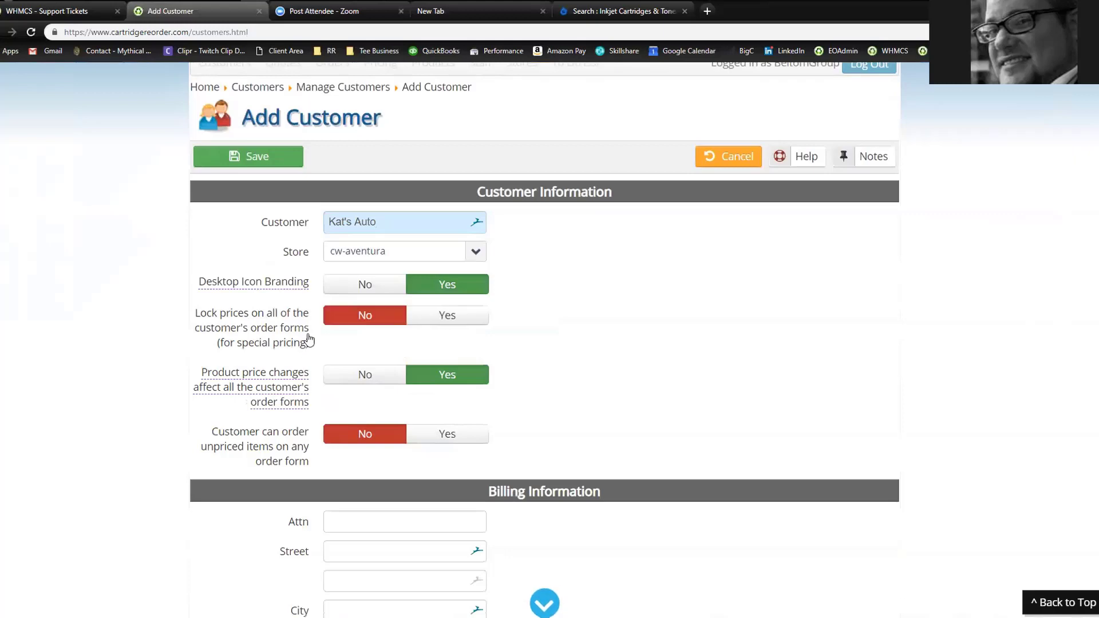
Enter billing attention 'Accounting' plus the customer's street, city, state and ZIP code
scroll(123, 340, "down", 3)
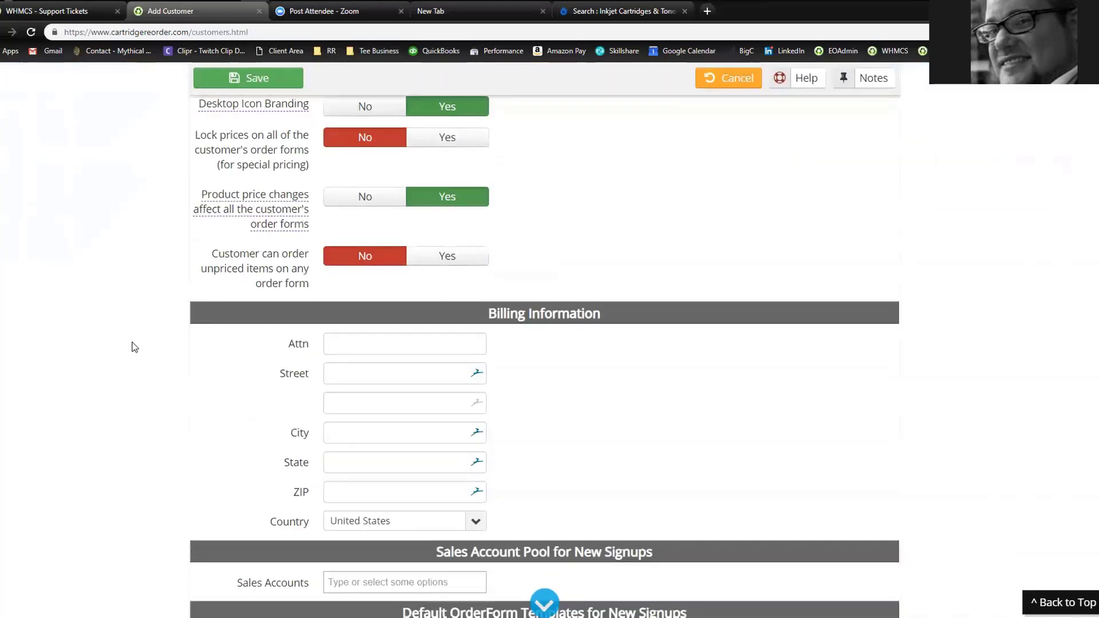
scroll(165, 397, "down", 2)
left_click(351, 223)
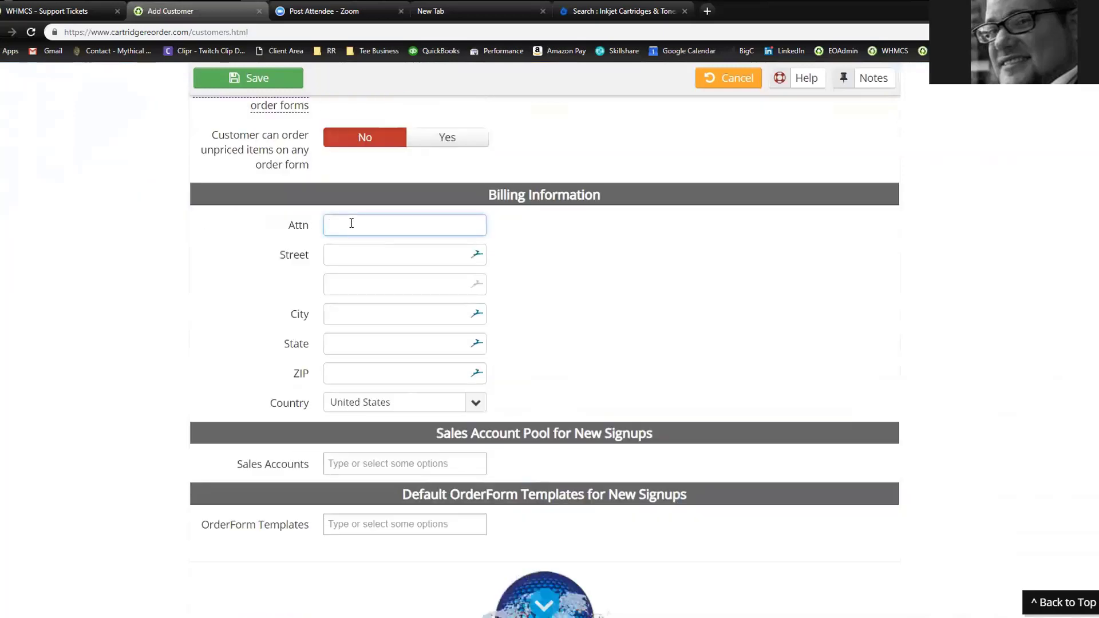
type("Accounting")
key("Tab")
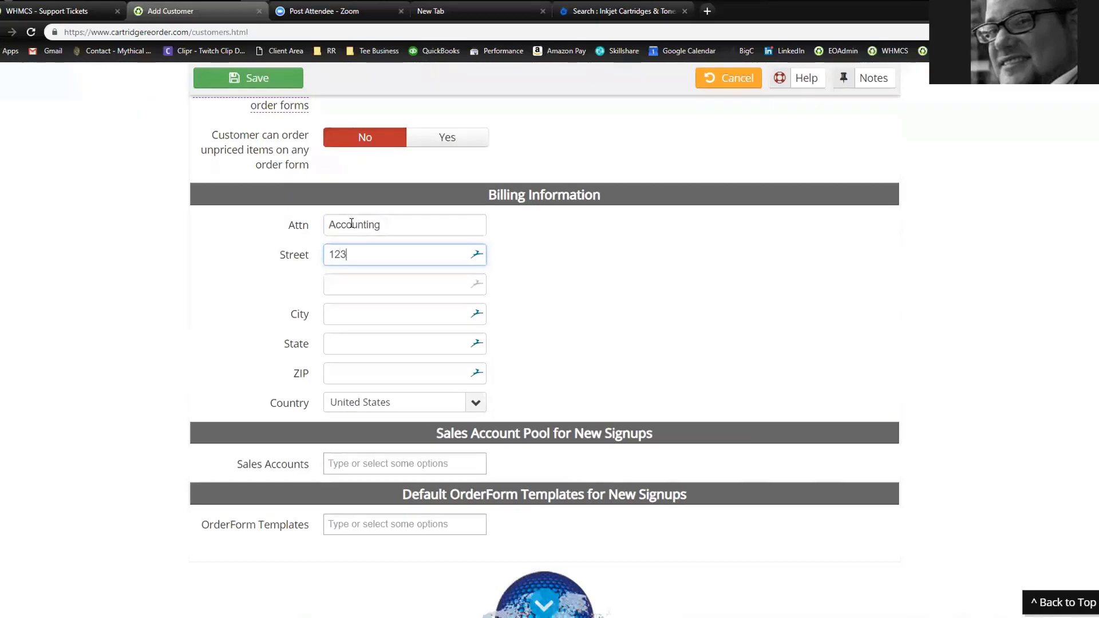
key("Tab")
key("Tab")
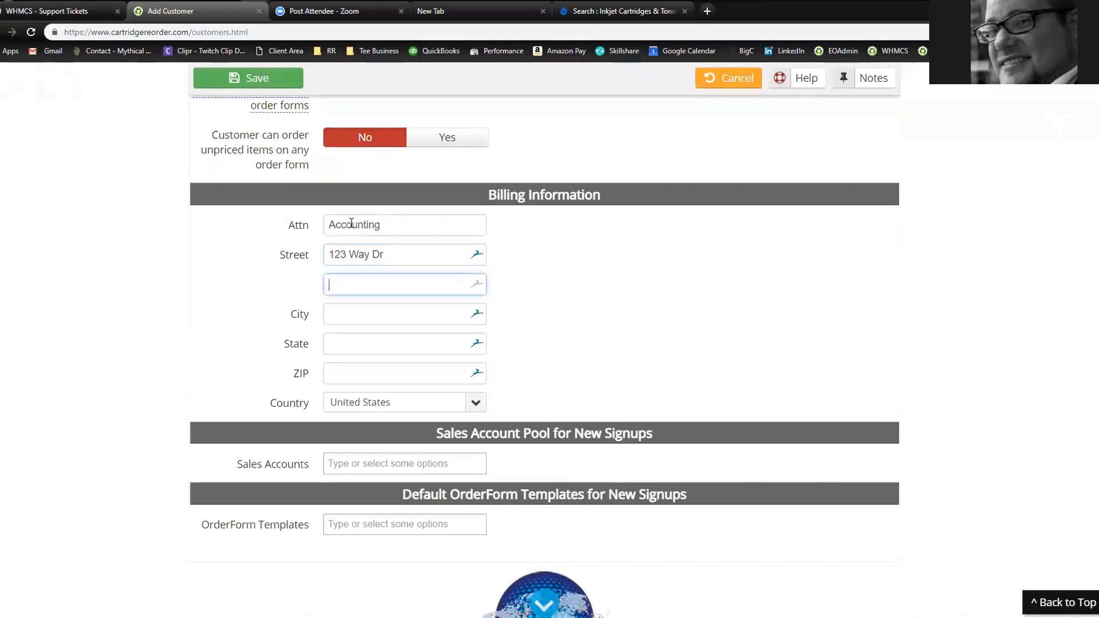
type("Austin")
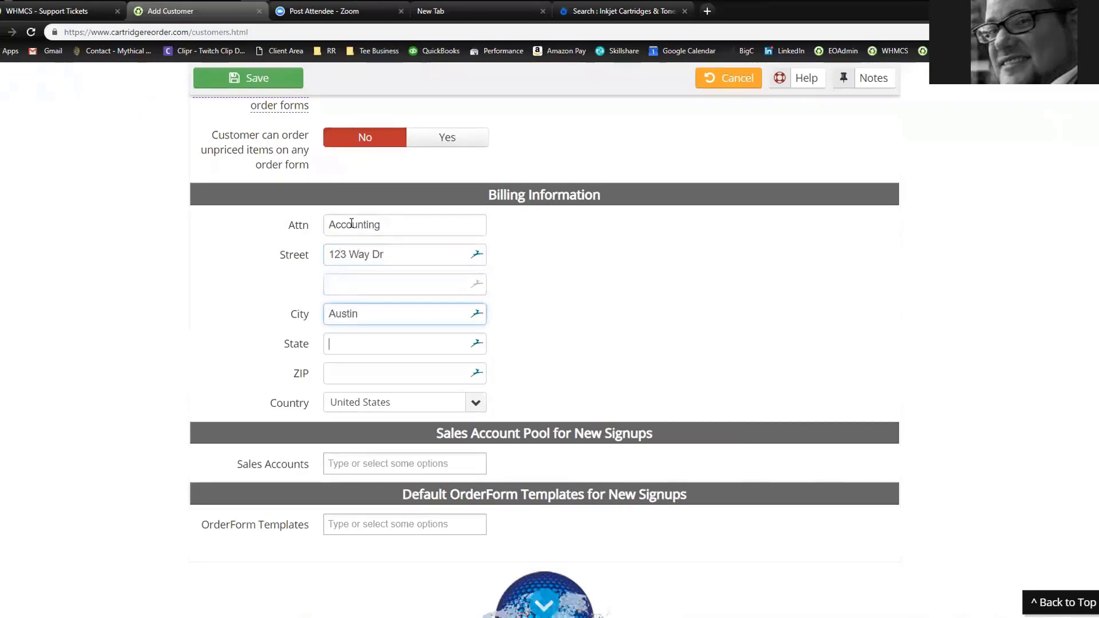
key("Tab")
type("TX")
key("Tab")
type("78660")
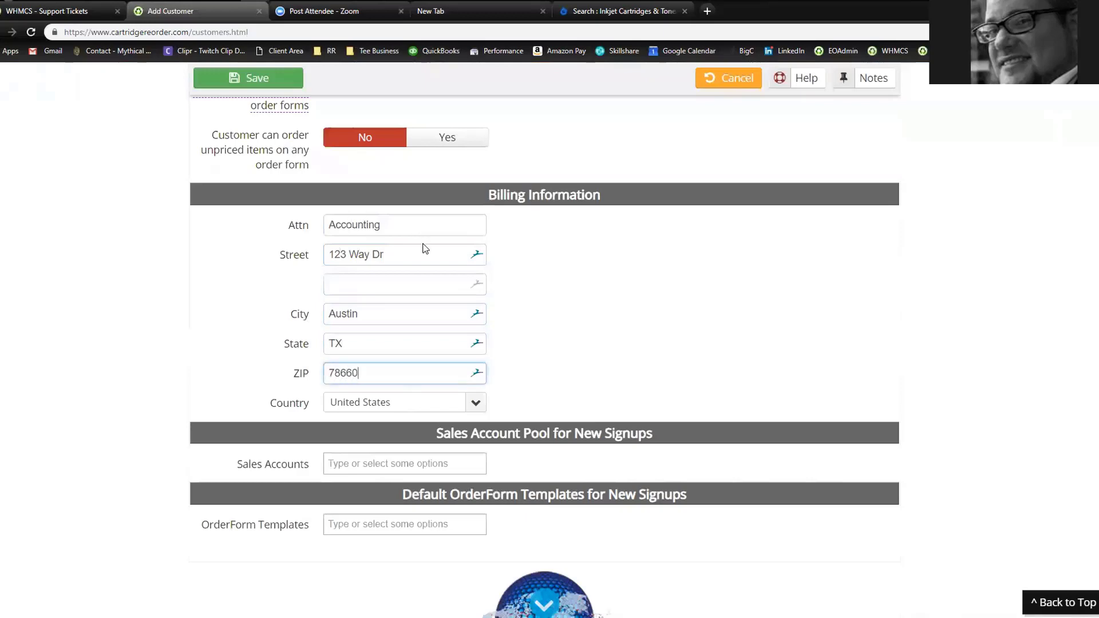
scroll(422, 248, "up", 4)
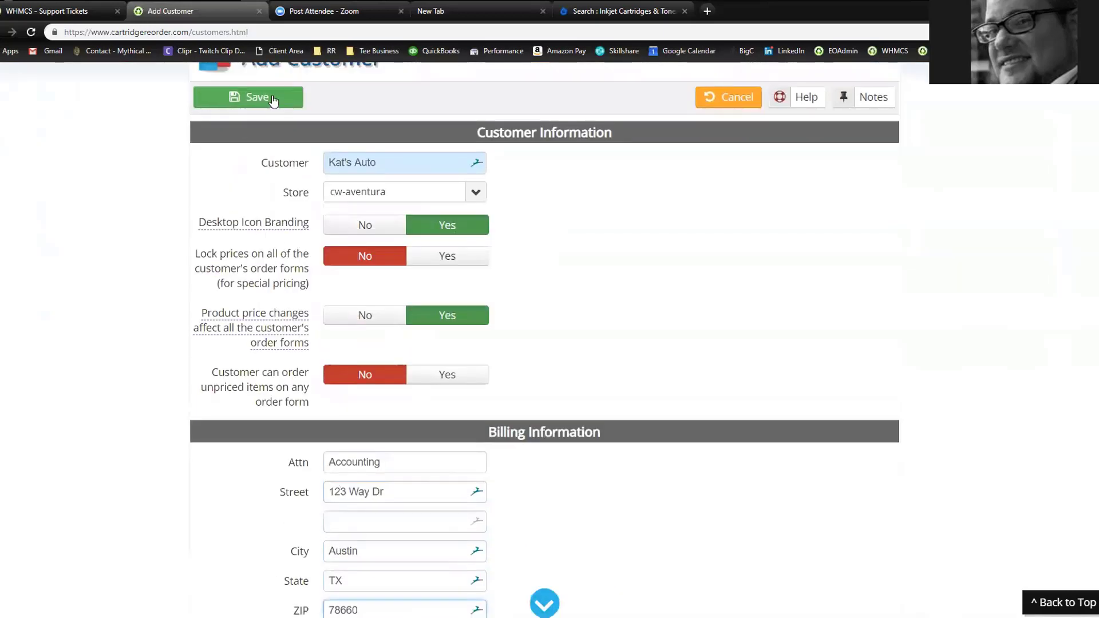
Save Kat's Auto as a customer and put focus in the new location's Location field
left_click(261, 98)
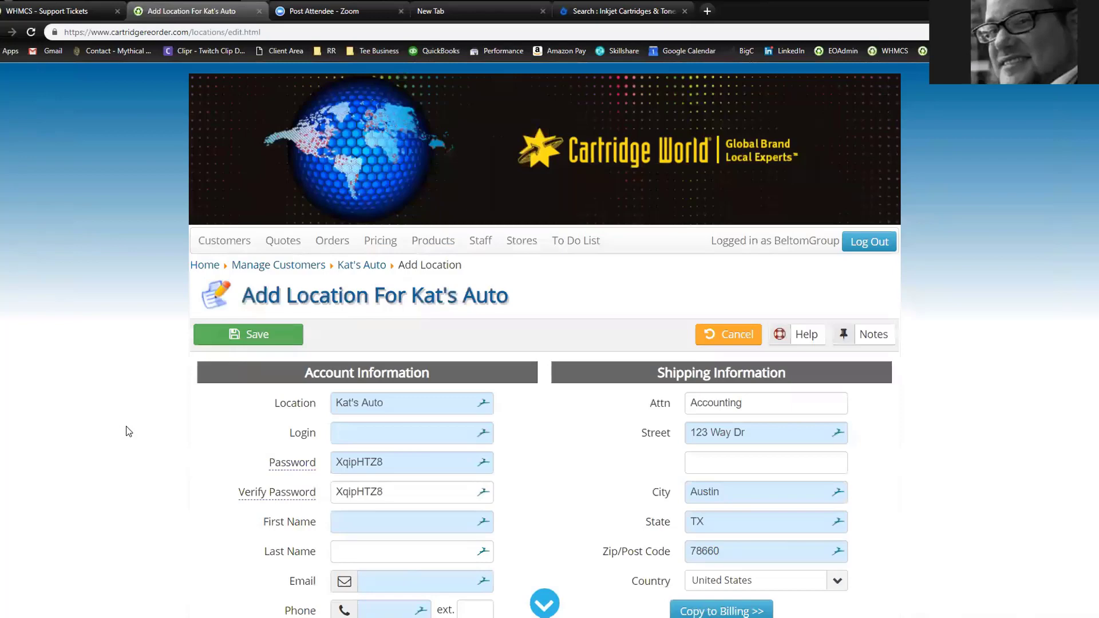
scroll(132, 320, "down", 2)
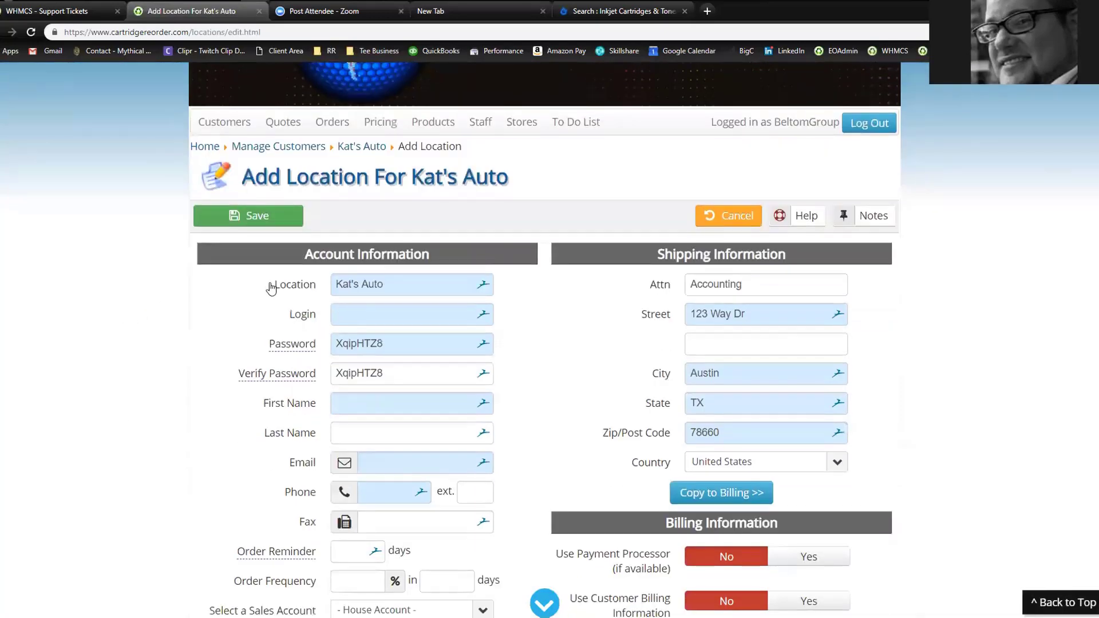
left_click_drag(269, 282, 315, 297)
key("Tab")
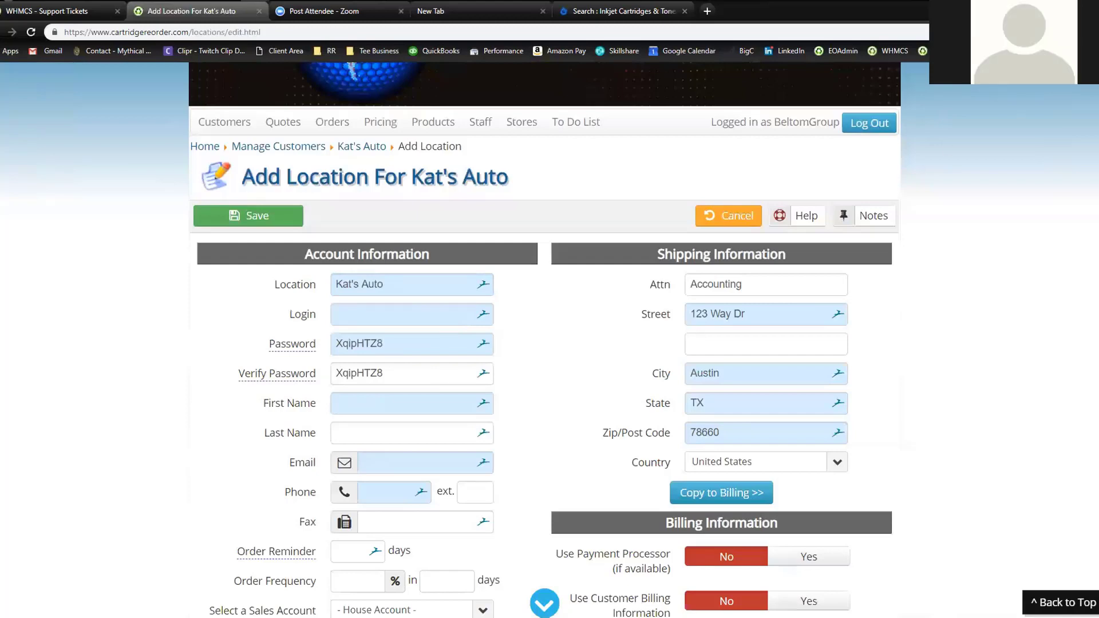
Disable the Dashlane extension in Chrome's Extensions page, then close that tab
left_click(1089, 32)
mouse_move(1009, 233)
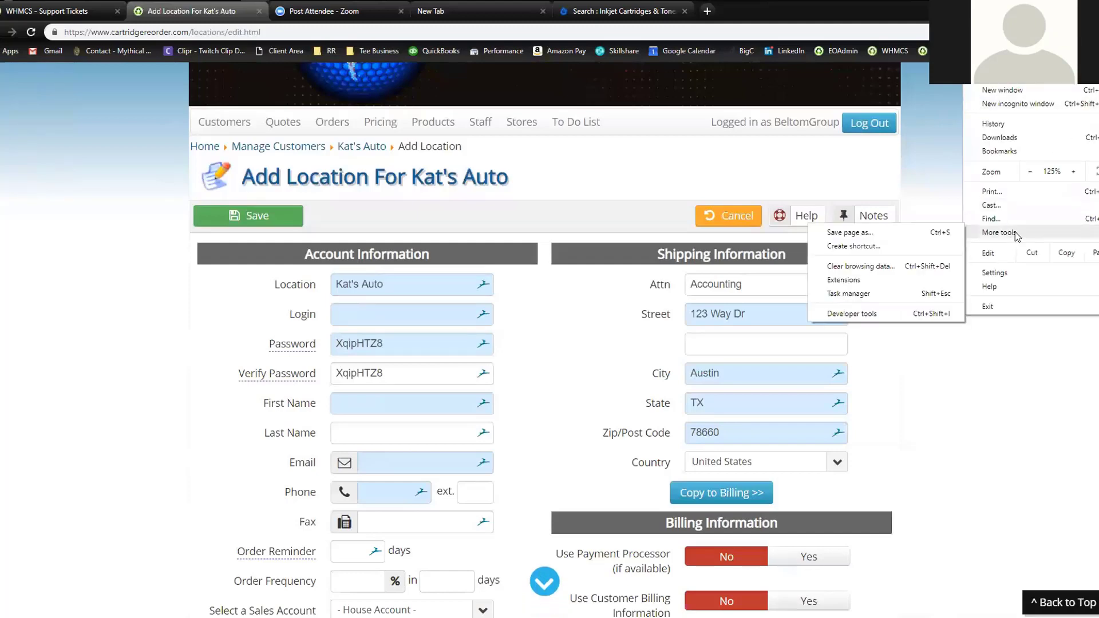
left_click(853, 280)
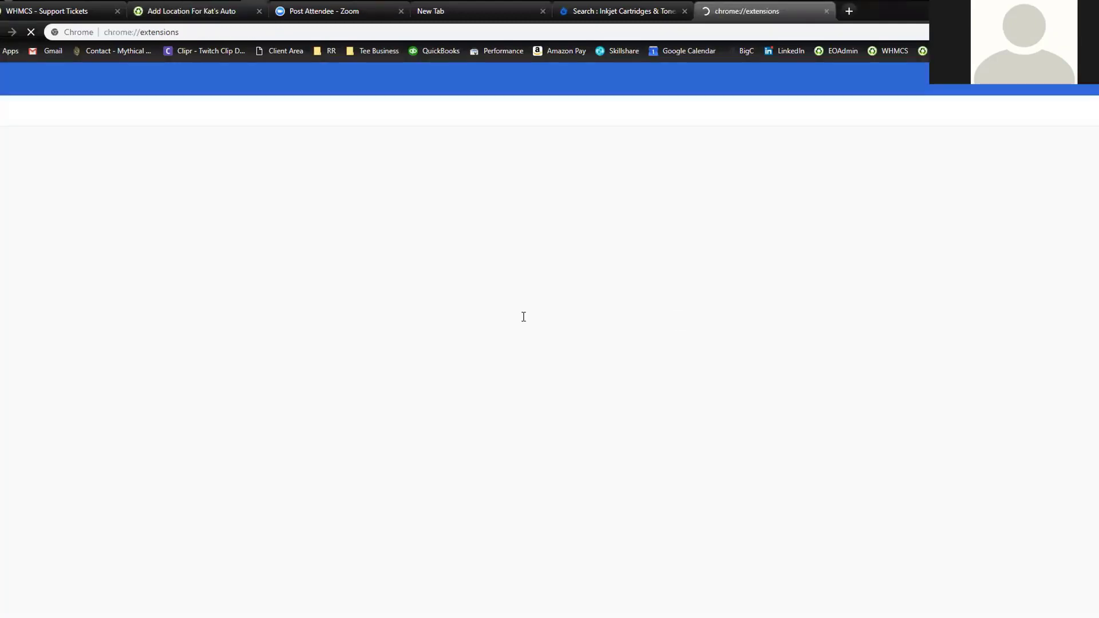
left_click(399, 380)
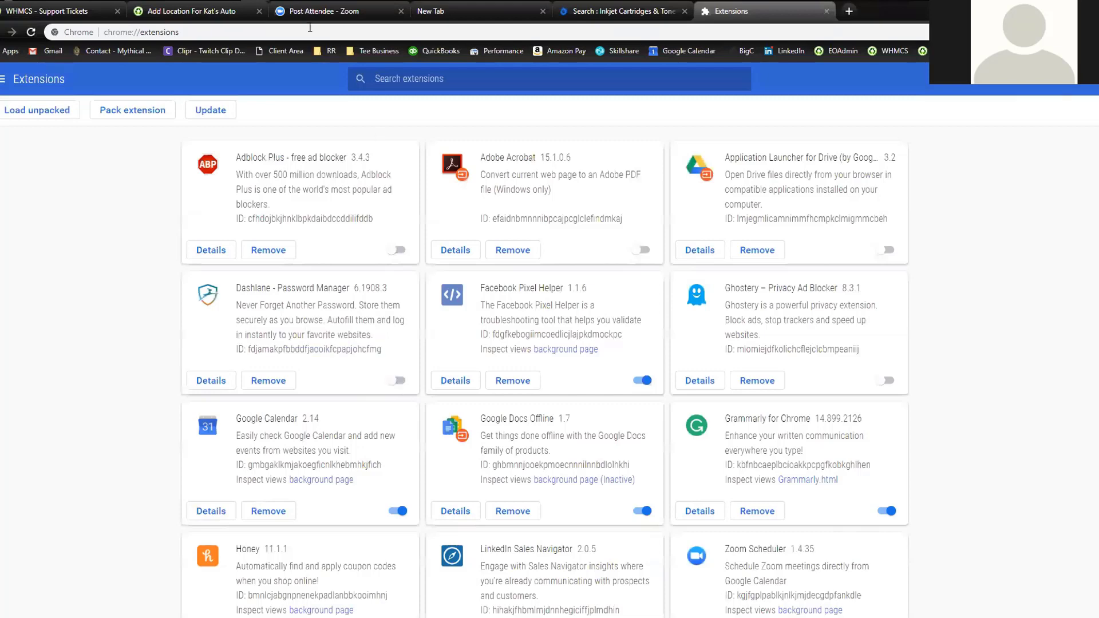
left_click(826, 11)
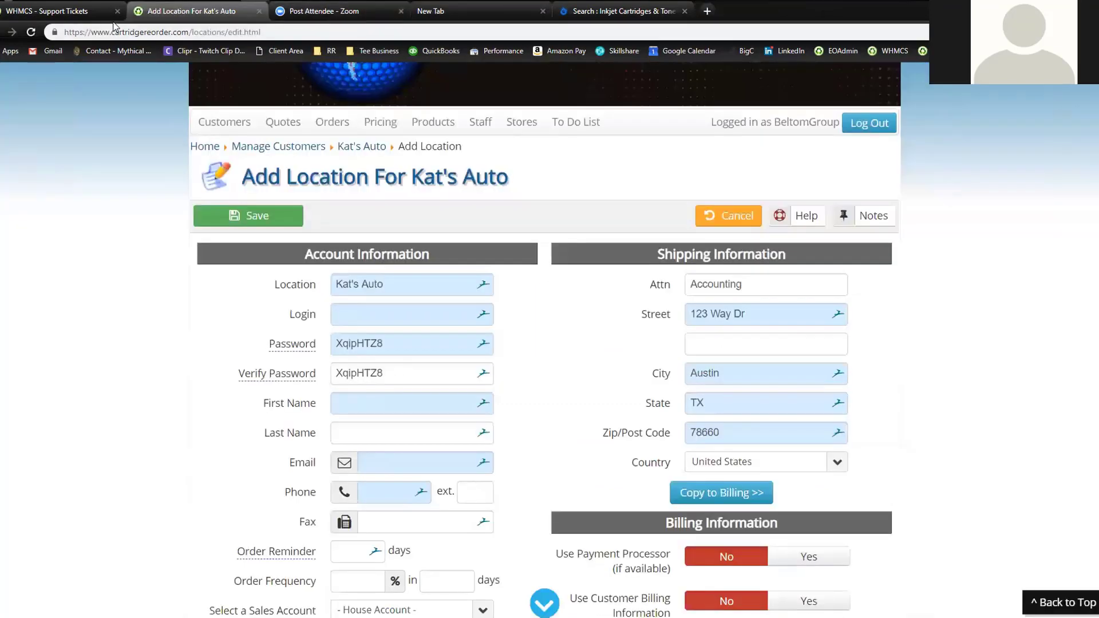
left_click(80, 13)
left_click(194, 11)
left_click(31, 32)
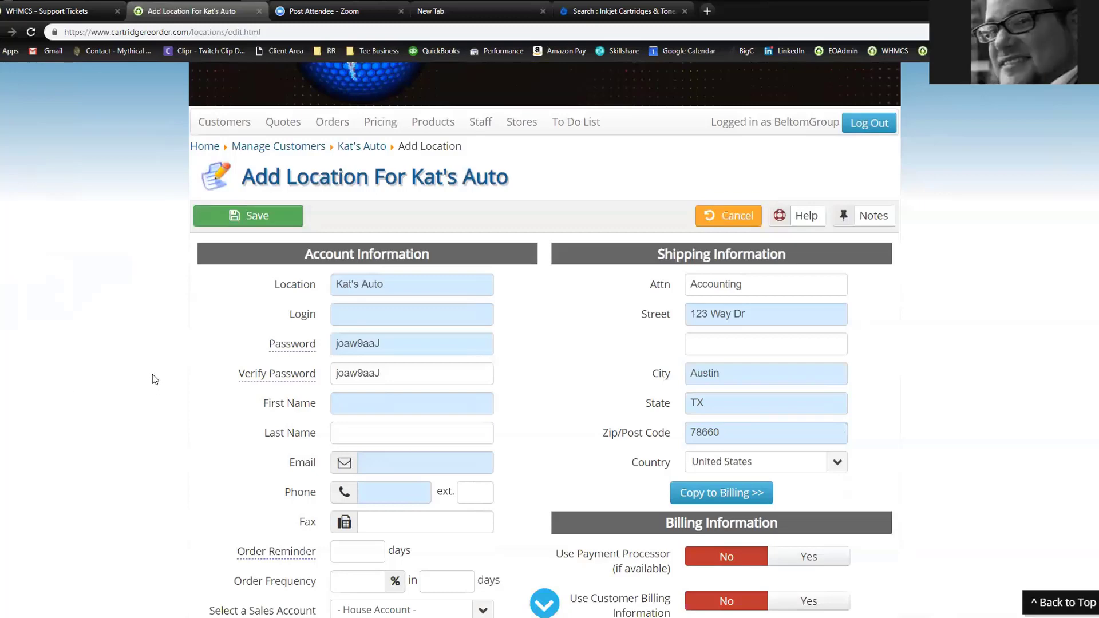
left_click_drag(396, 285, 291, 297)
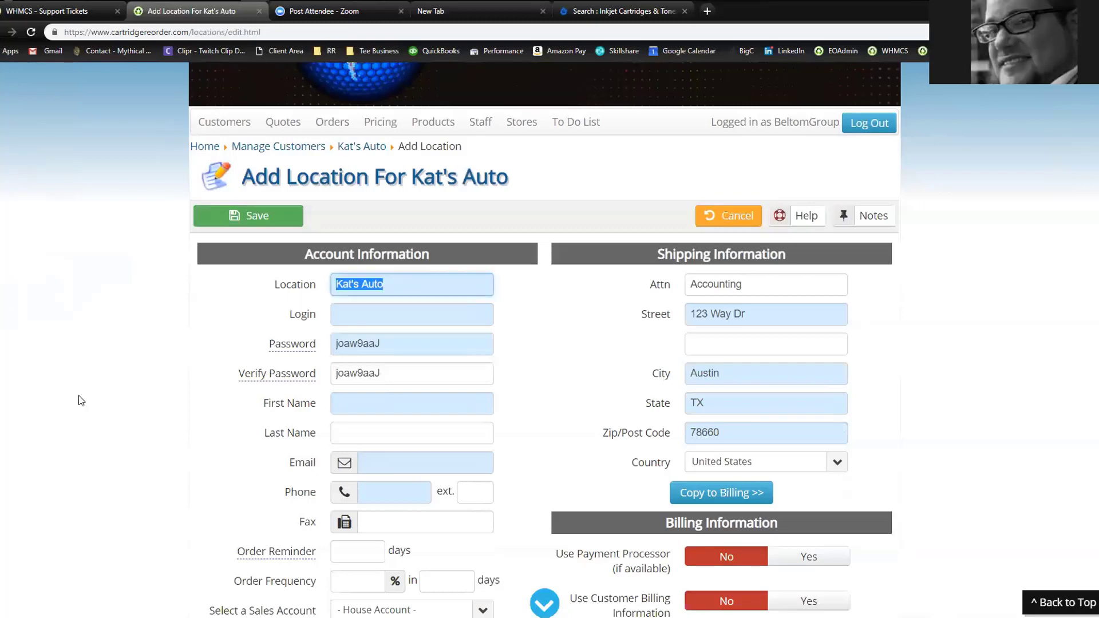
left_click(128, 372)
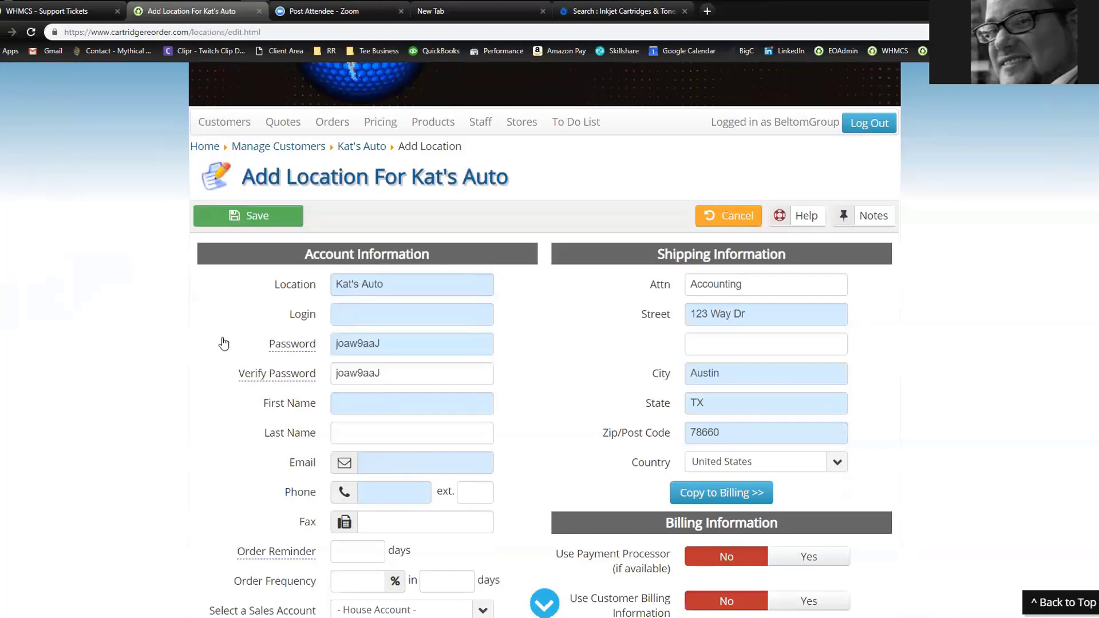
Replace the Location name with #450, removing the stray % character
left_click_drag(405, 284, 322, 302)
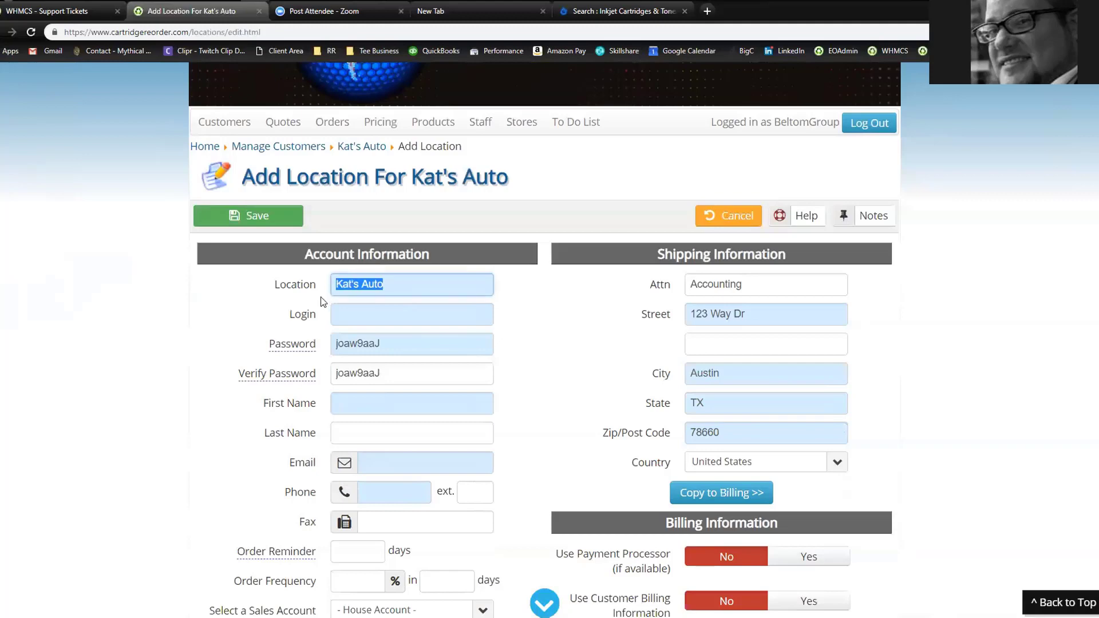
type("Austin")
key("BackSpace")
key("BackSpace")
key("BackSpace")
key("BackSpace")
key("BackSpace")
type("Dallas")
key("BackSpace")
key("BackSpace")
key("BackSpace")
key("BackSpace")
key("BackSpace")
key("BackSpace")
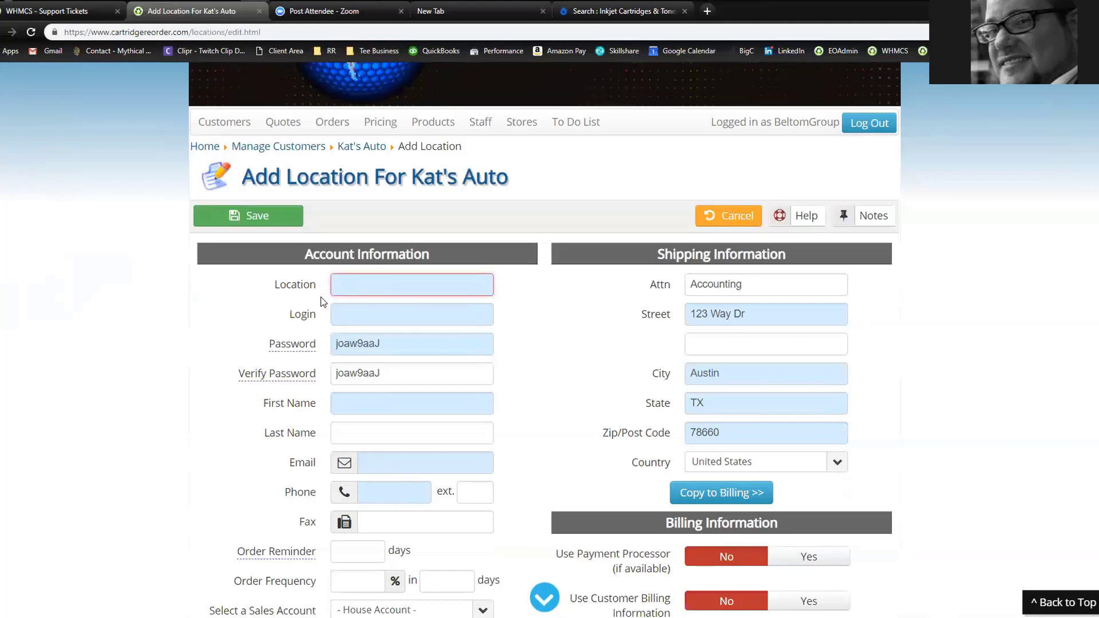
type("%#450")
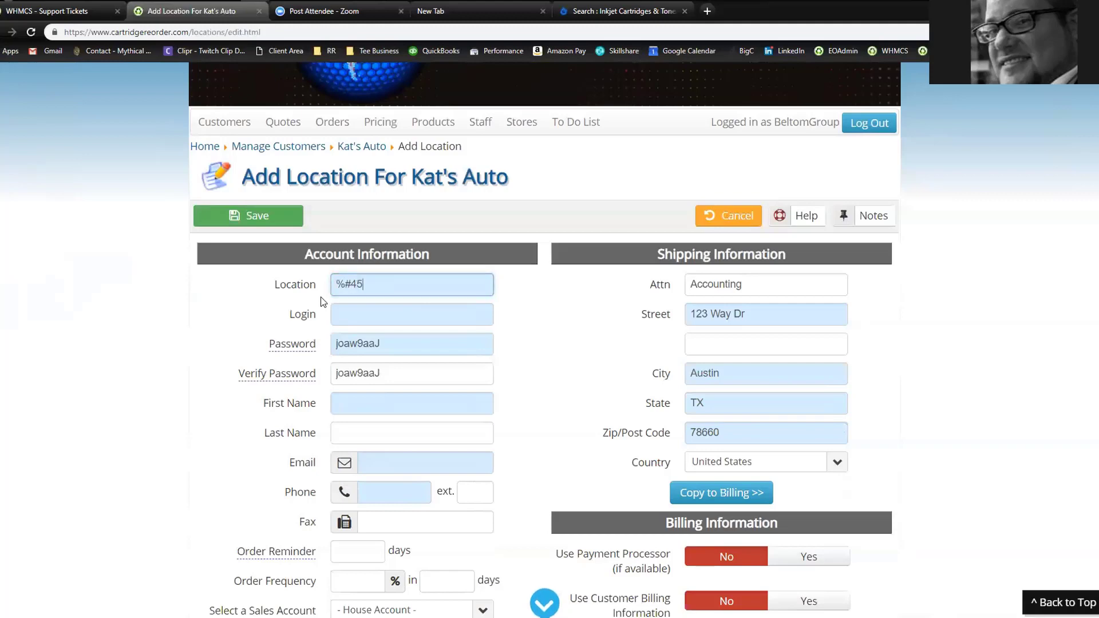
key("Left")
key("Left")
key("Left")
key("Left")
key("BackSpace")
left_click(185, 336)
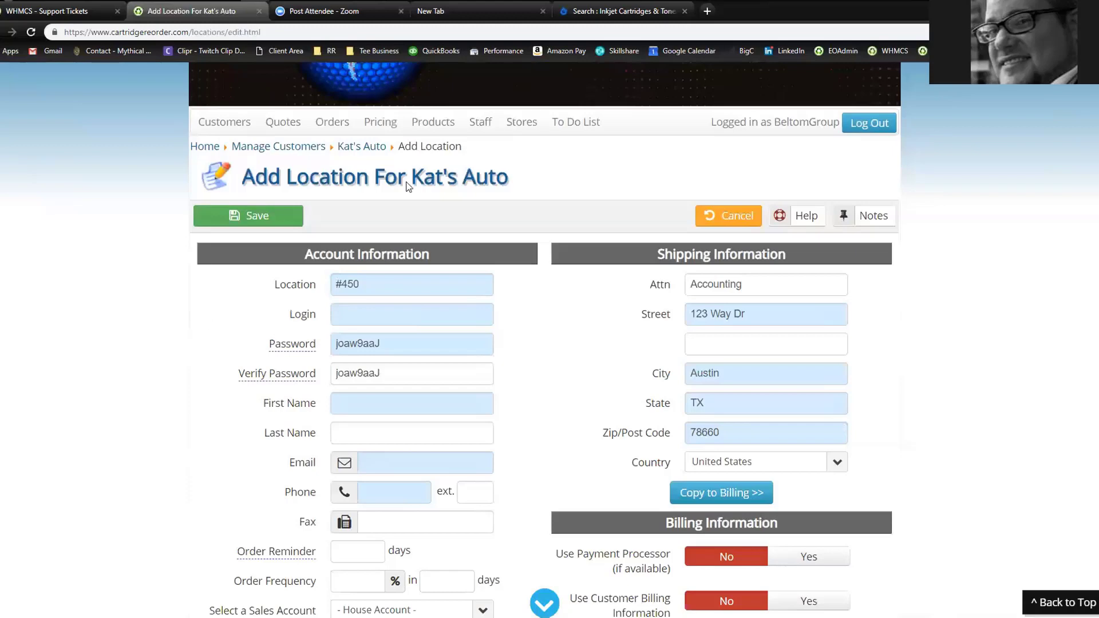
Compare the #450 location name against the Kat's Auto page title, ending in the Login field
left_click_drag(414, 176, 510, 177)
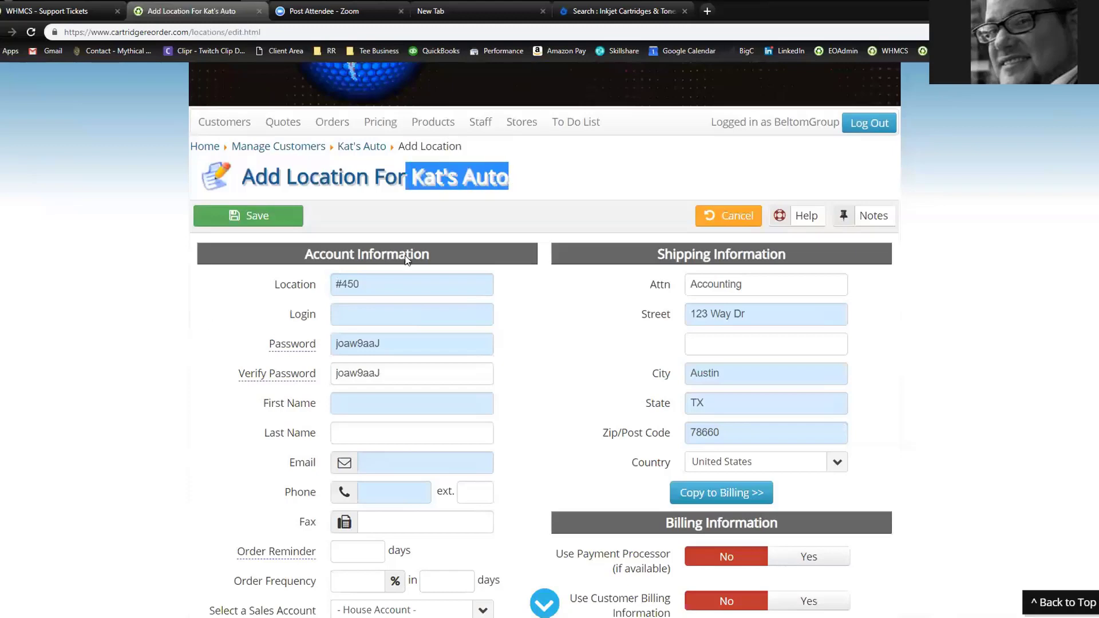
left_click(308, 295)
left_click(135, 361)
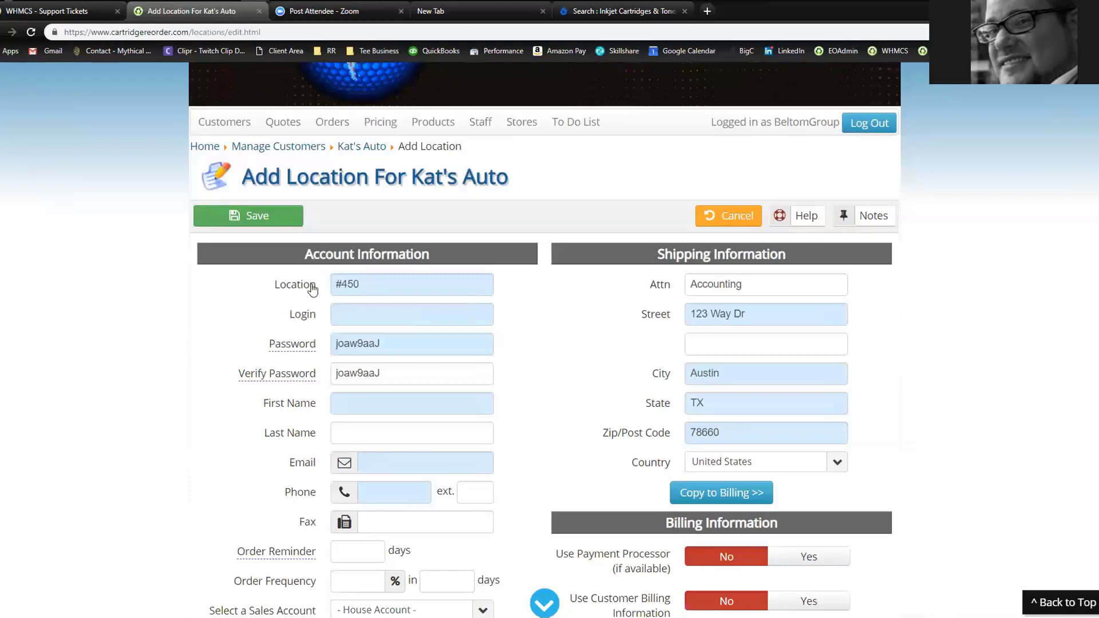
left_click_drag(411, 179, 545, 178)
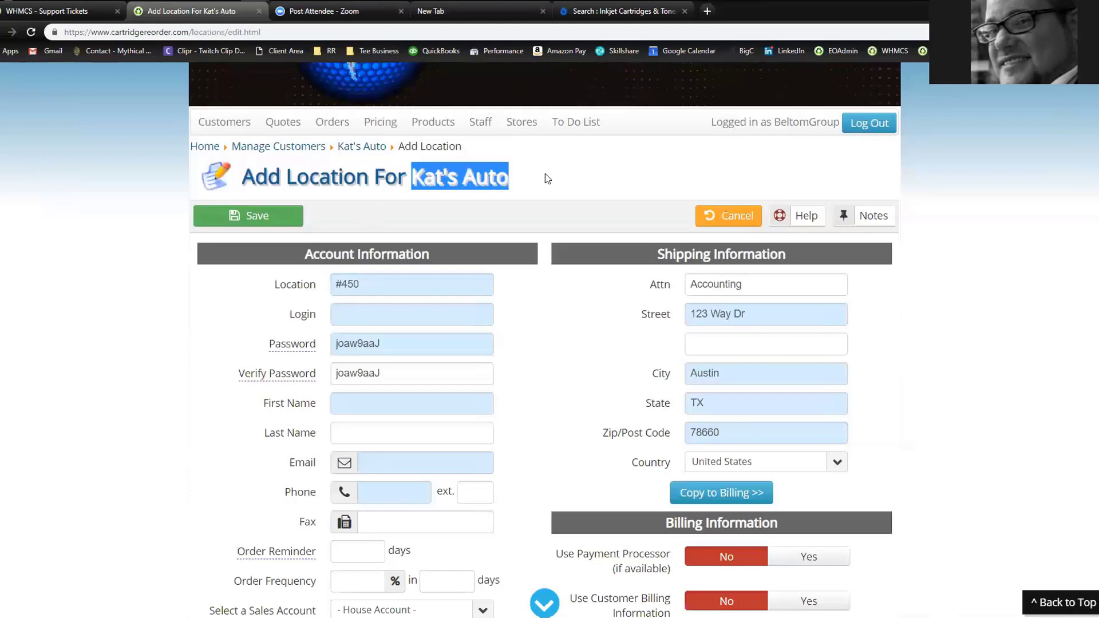
left_click(289, 286)
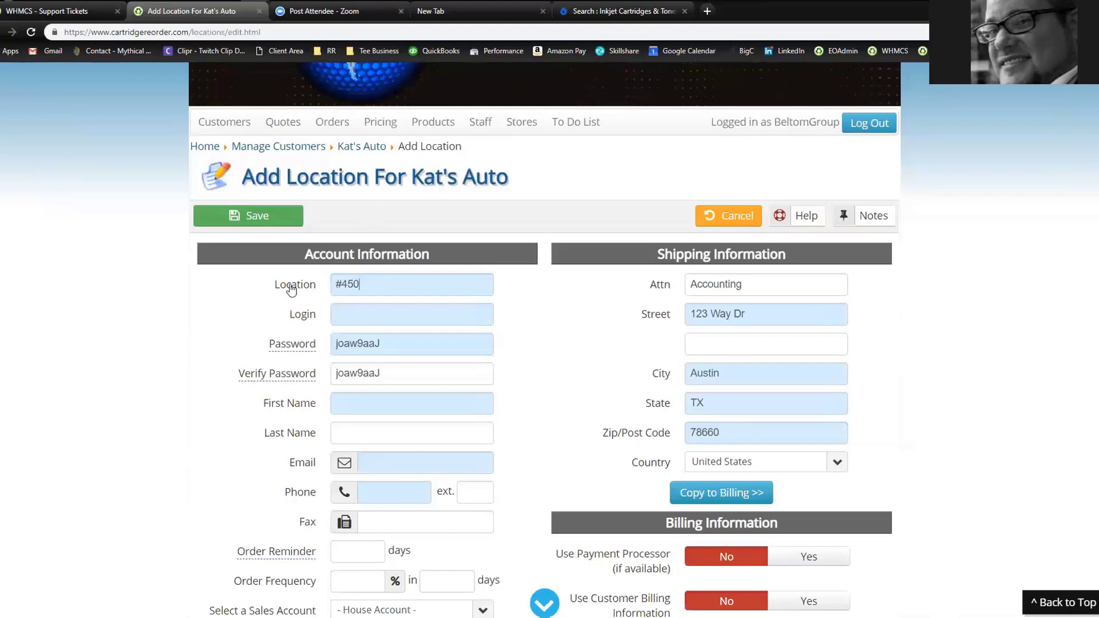
left_click(350, 310)
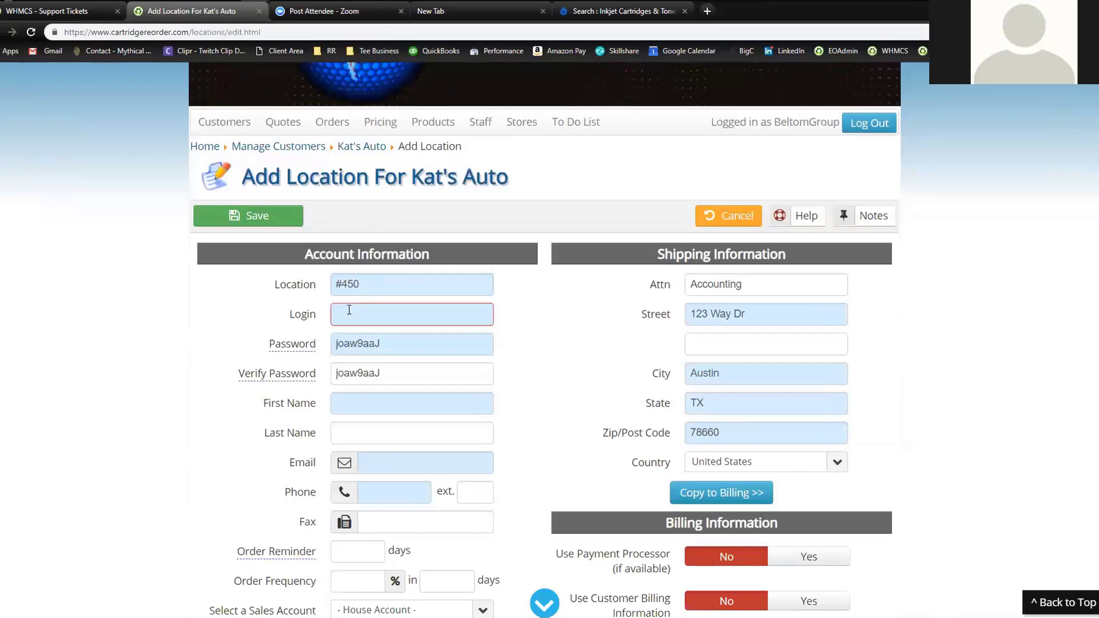
left_click_drag(411, 178, 553, 184)
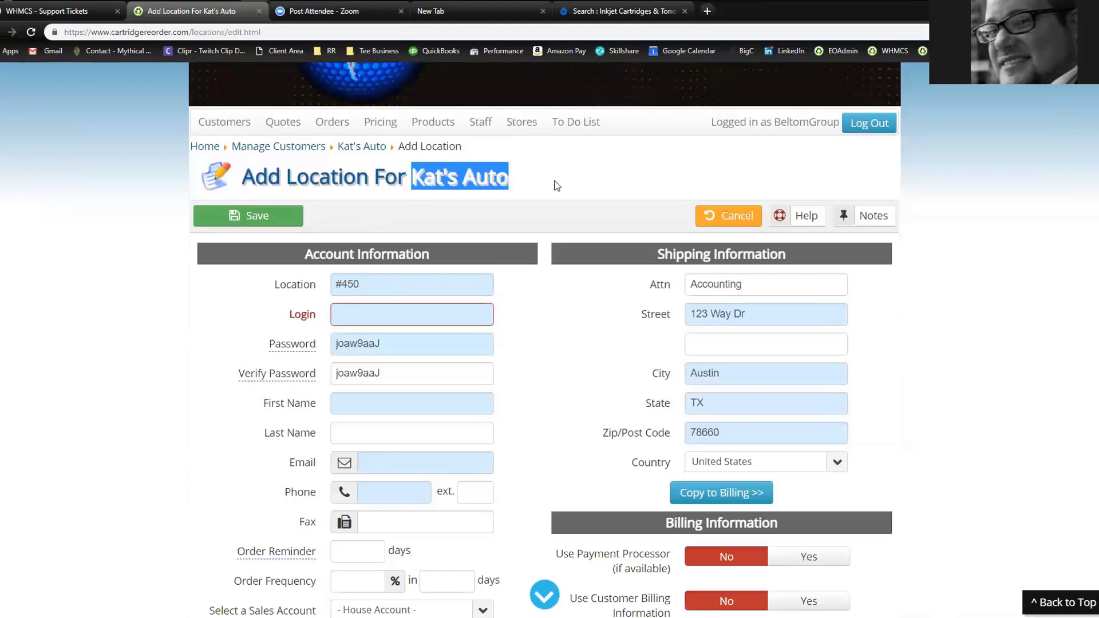
left_click(302, 289)
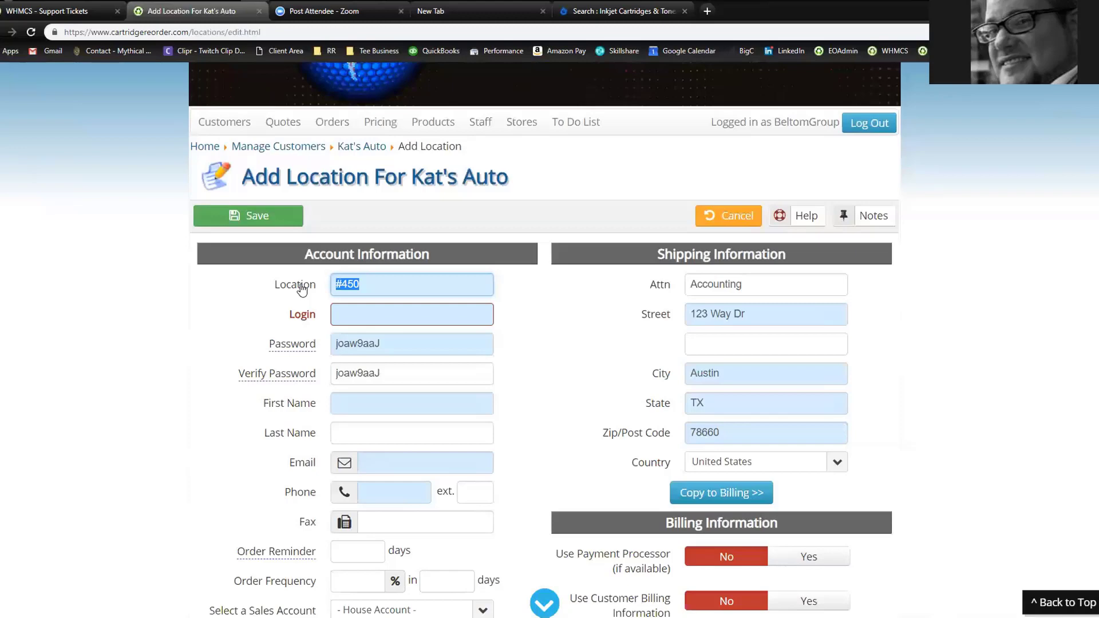
left_click(350, 313)
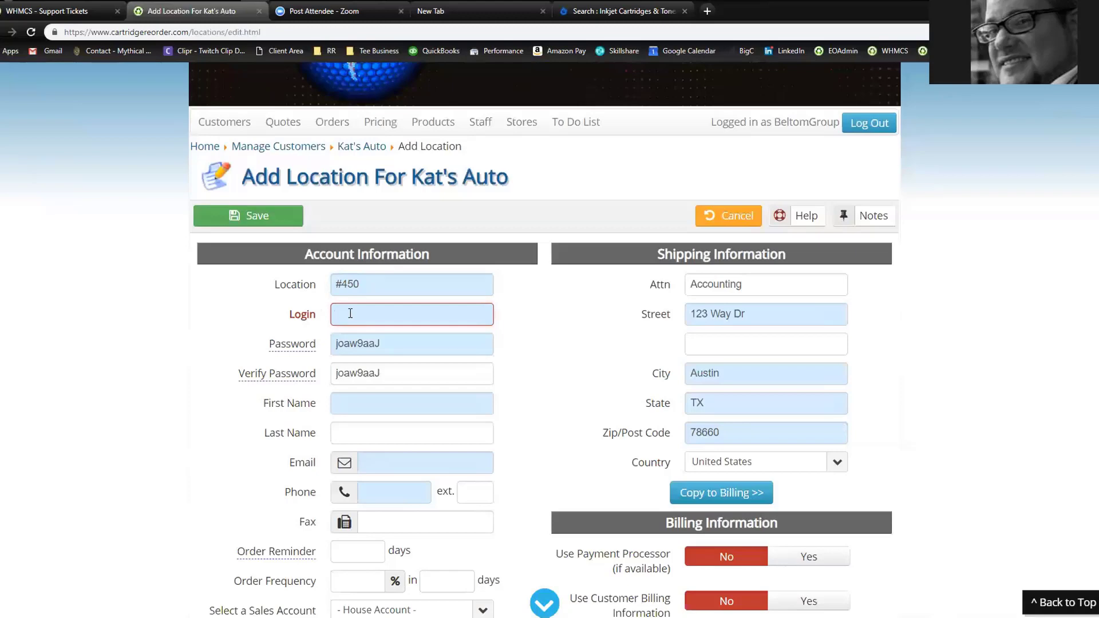
Enter a login name, confirm it shows Available, and check the prefilled password
type("kats")
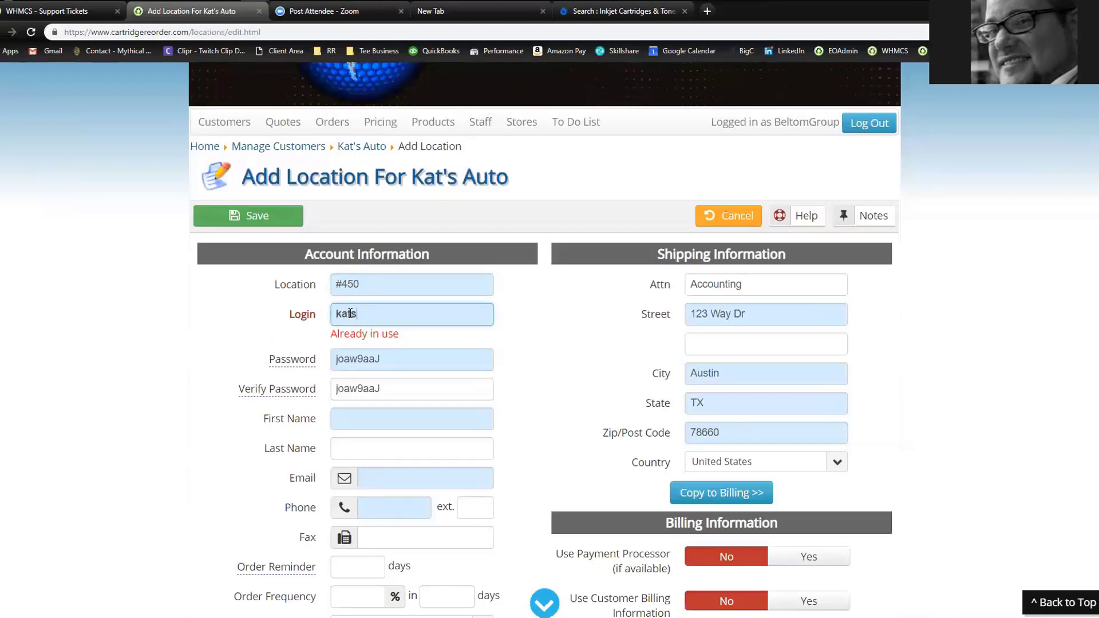
type("auto")
left_click(170, 365)
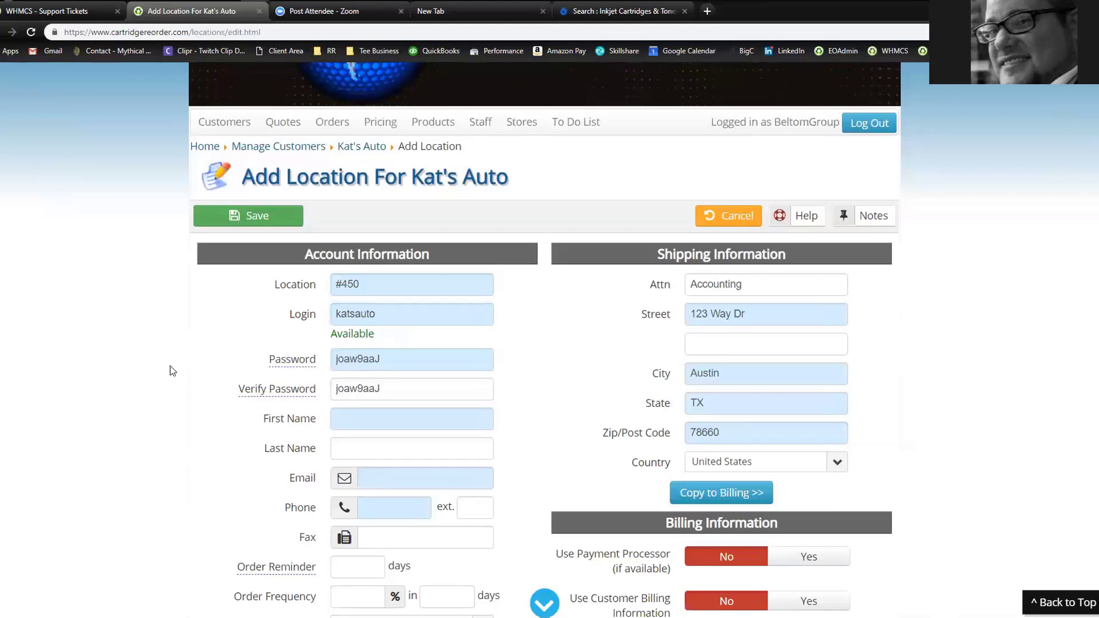
double_click(381, 364)
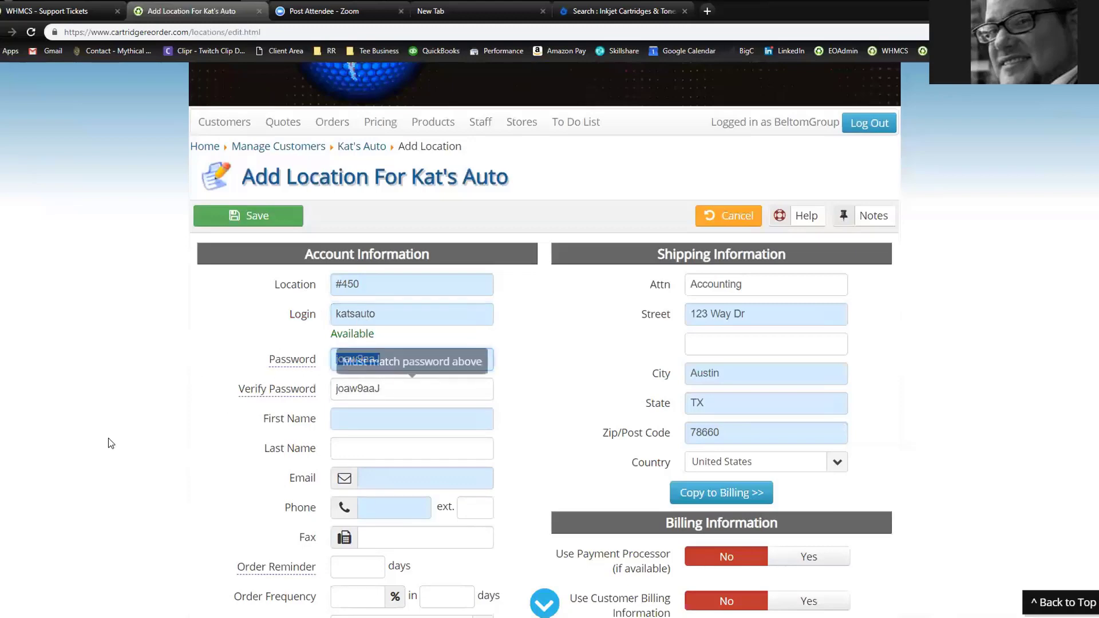
left_click(153, 373)
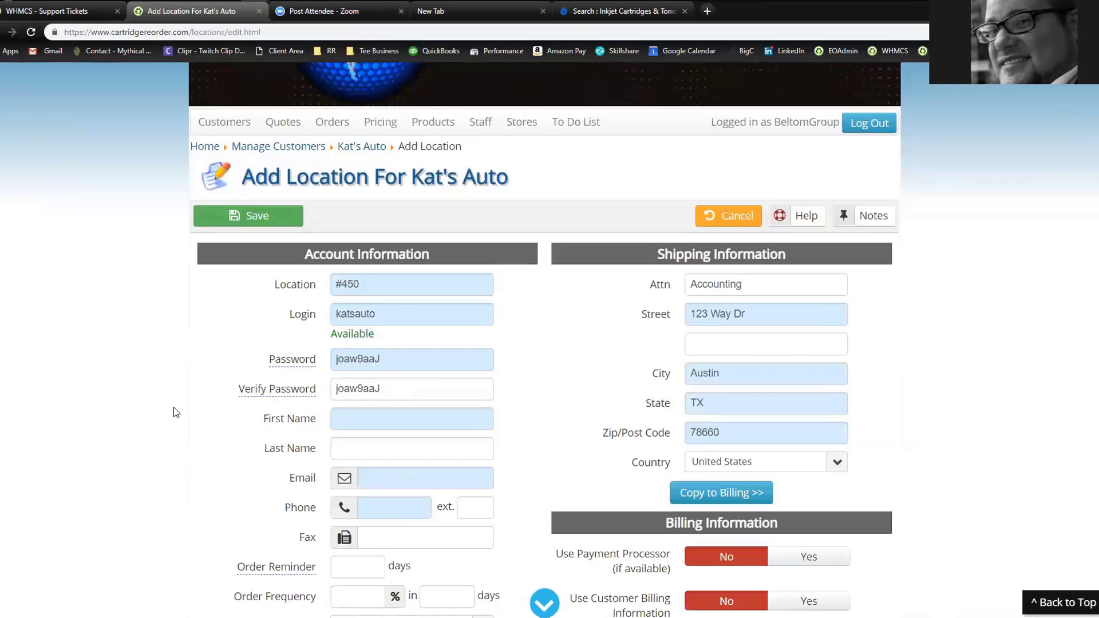
Enter the contact's first name, last name and e-mail address
left_click(352, 415)
key("Tab")
key("Tab")
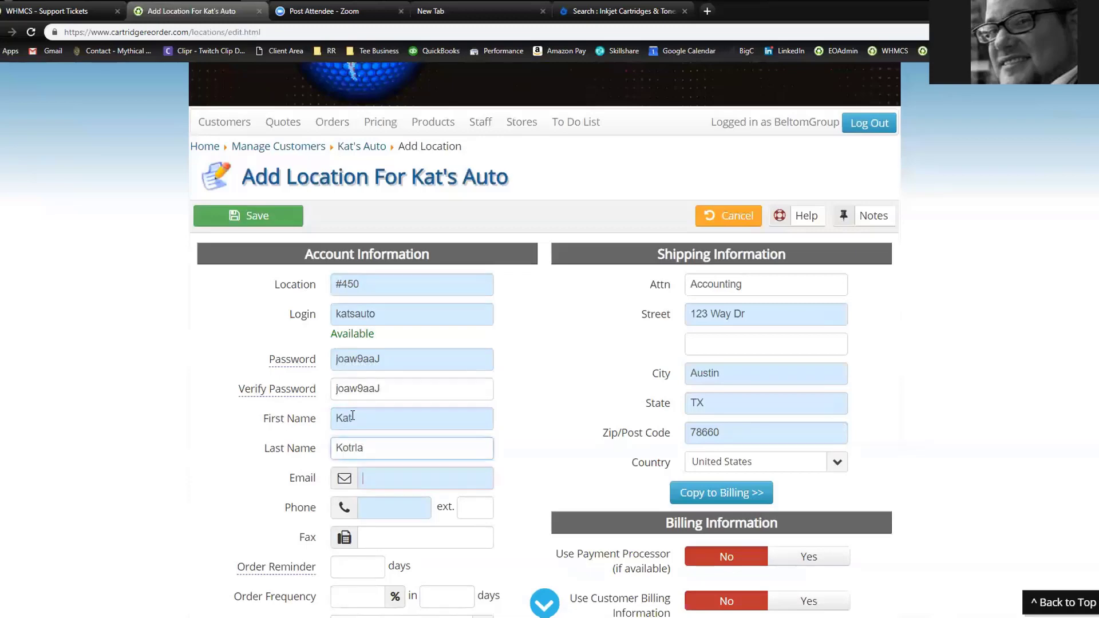
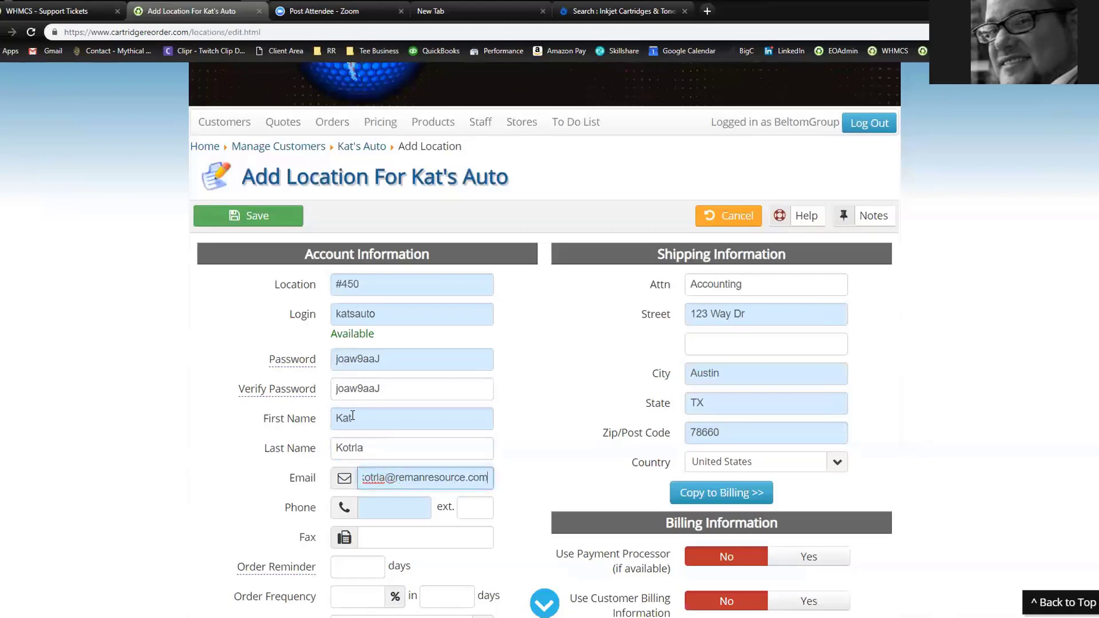
Add the contact's phone number to the location form
scroll(373, 401, "down", 3)
left_click(400, 328)
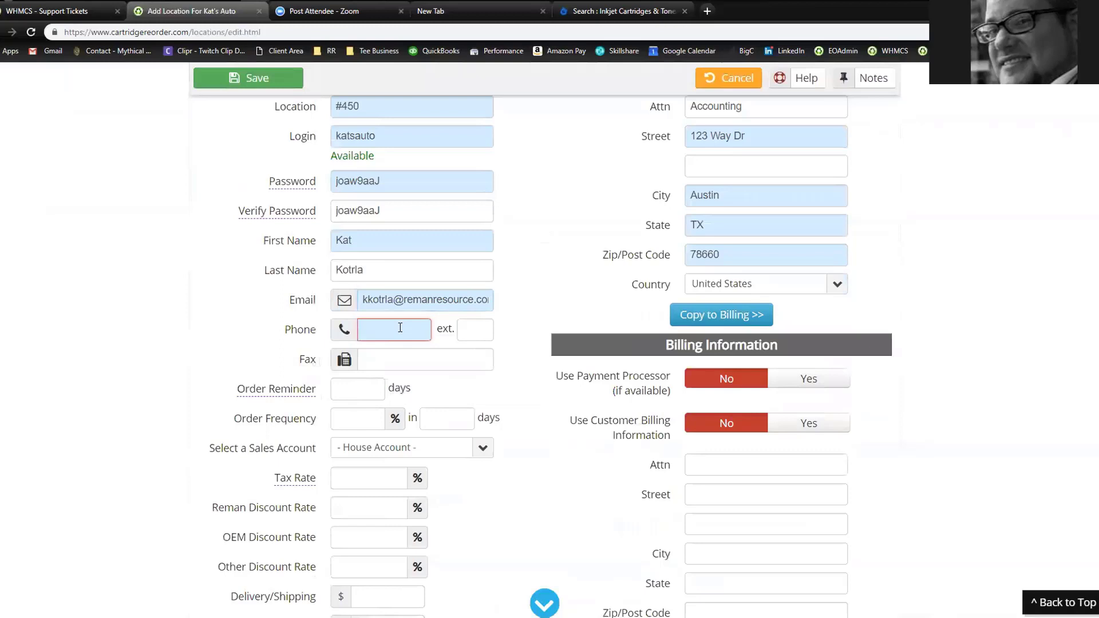
type("8000000")
left_click(142, 305)
scroll(142, 305, "down", 1)
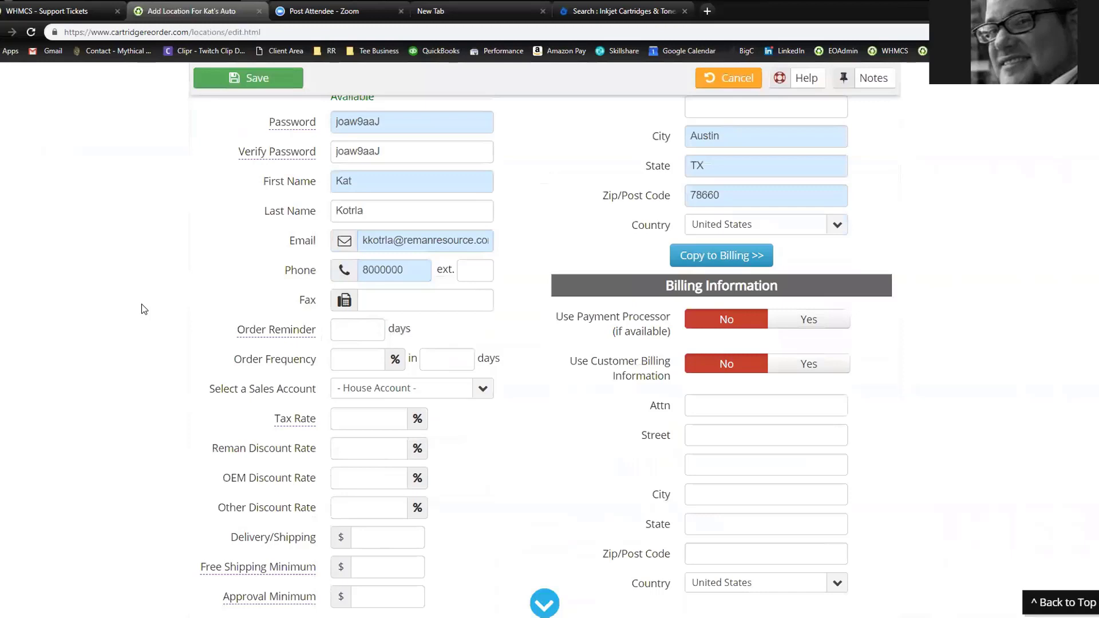
left_click(245, 338)
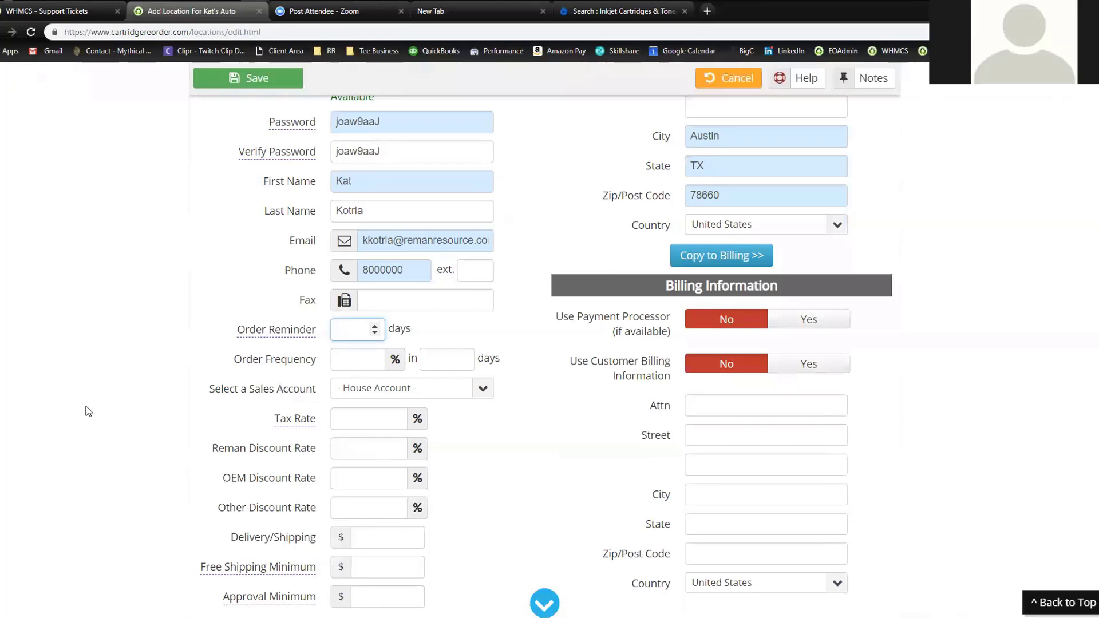
type("90")
left_click(121, 349)
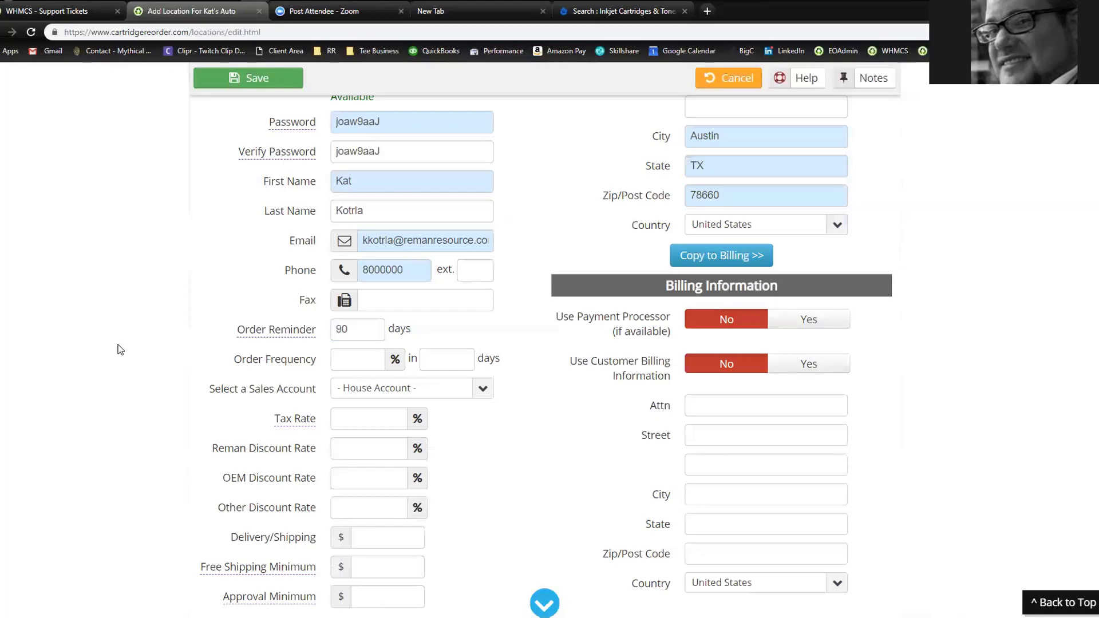
double_click(344, 331)
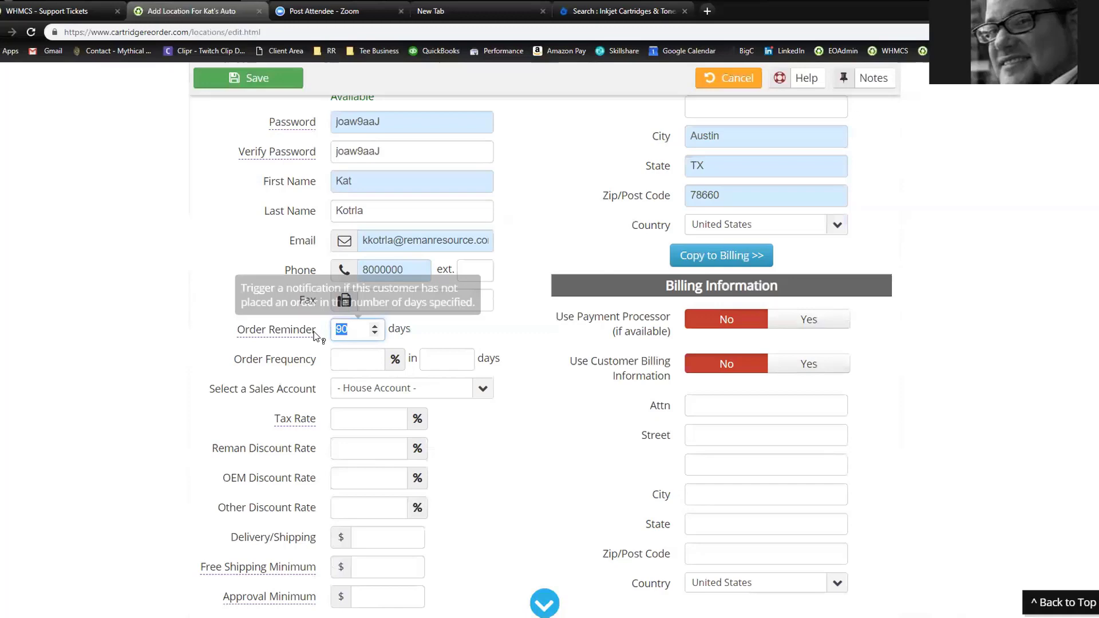
left_click(138, 360)
scroll(170, 369, "down", 2)
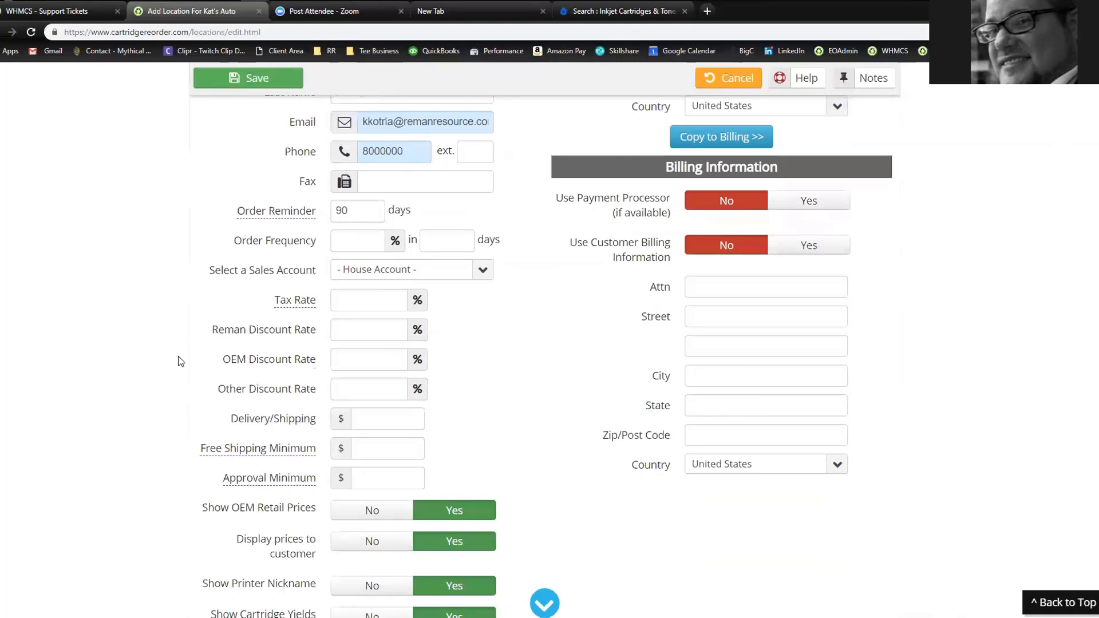
scroll(115, 355, "down", 1)
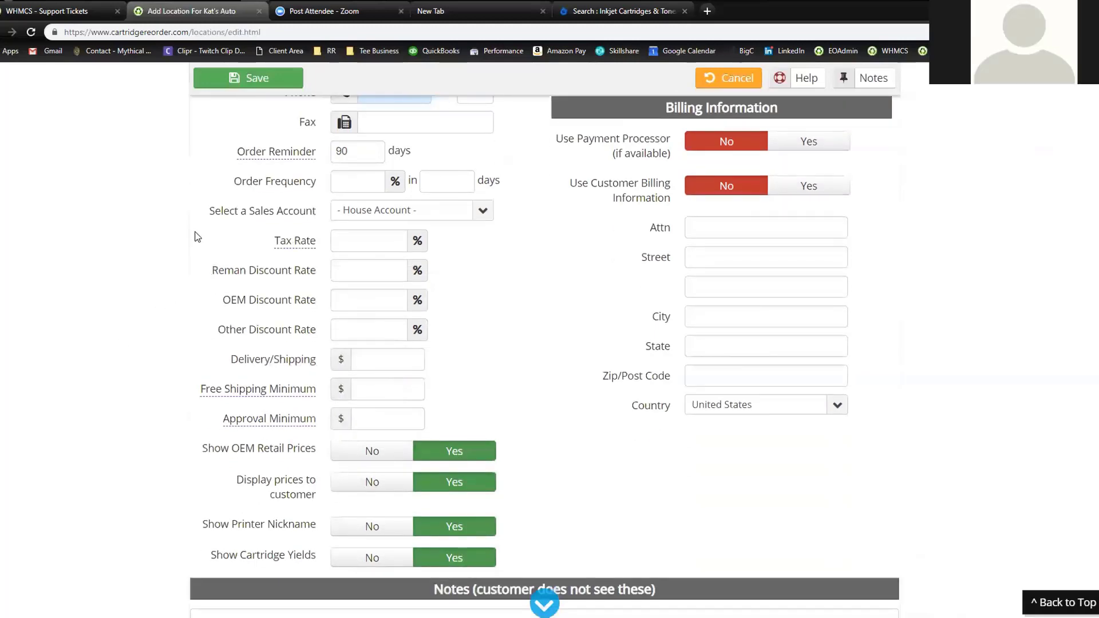
scroll(196, 238, "up", 3)
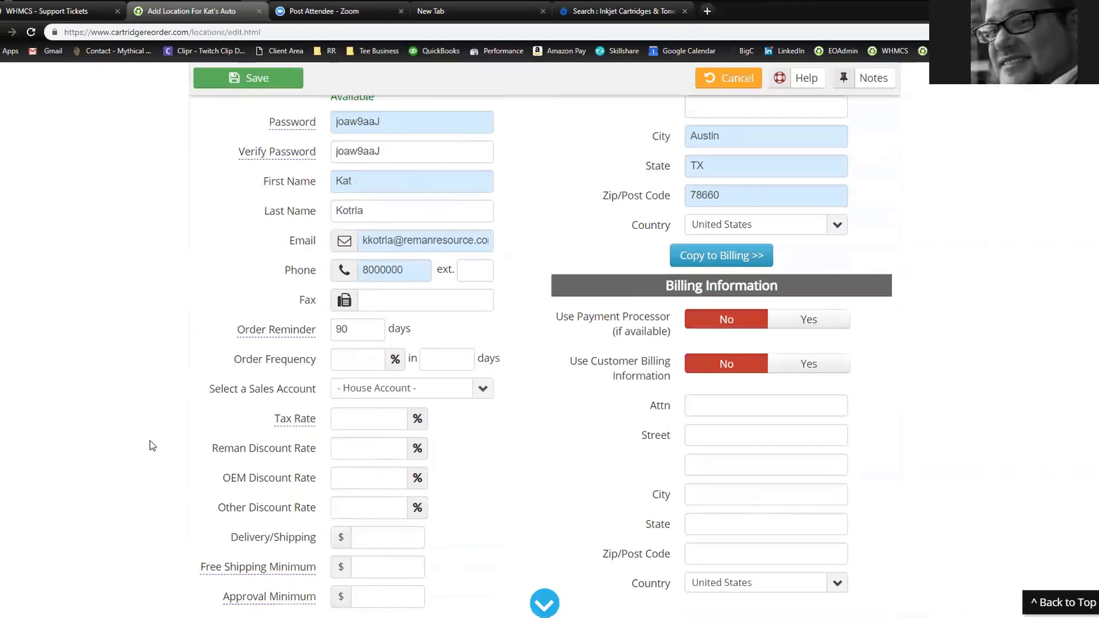
left_click(409, 392)
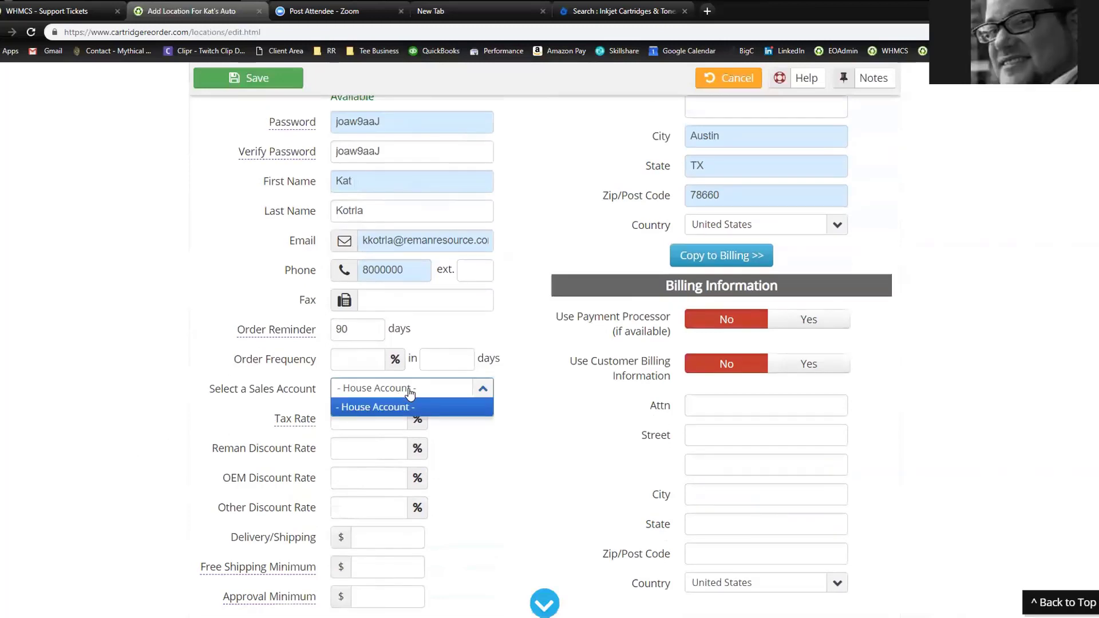
left_click(227, 461)
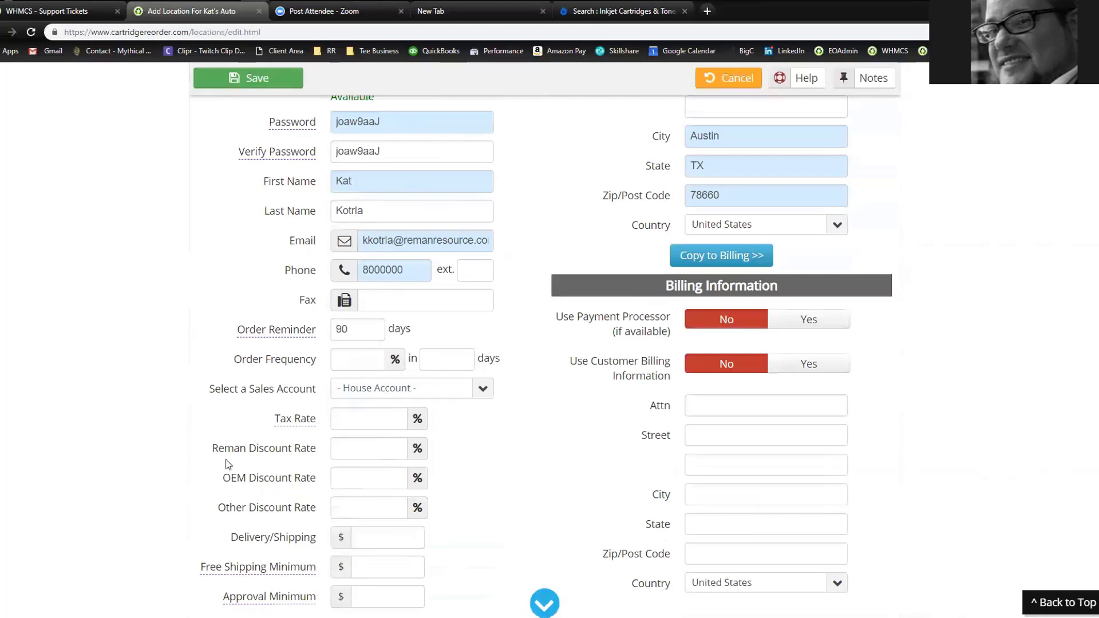
left_click(368, 420)
type("0")
key("BackSpace")
scroll(127, 437, "down", 2)
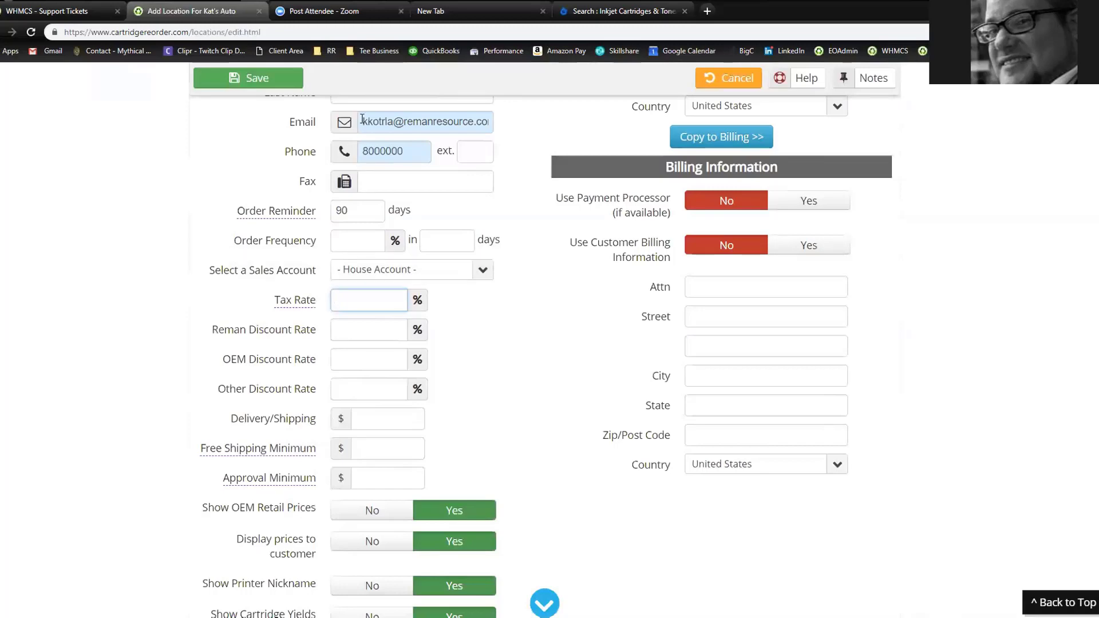
Check the contact e-mail, then set the Reman Discount Rate to 0
left_click_drag(362, 121, 556, 121)
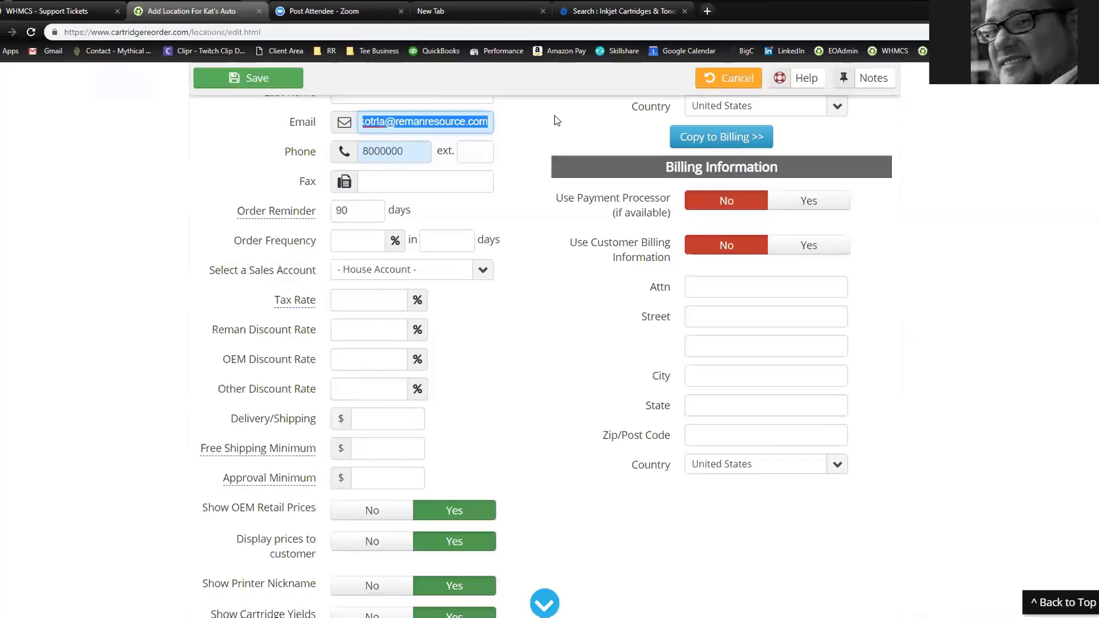
left_click(131, 354)
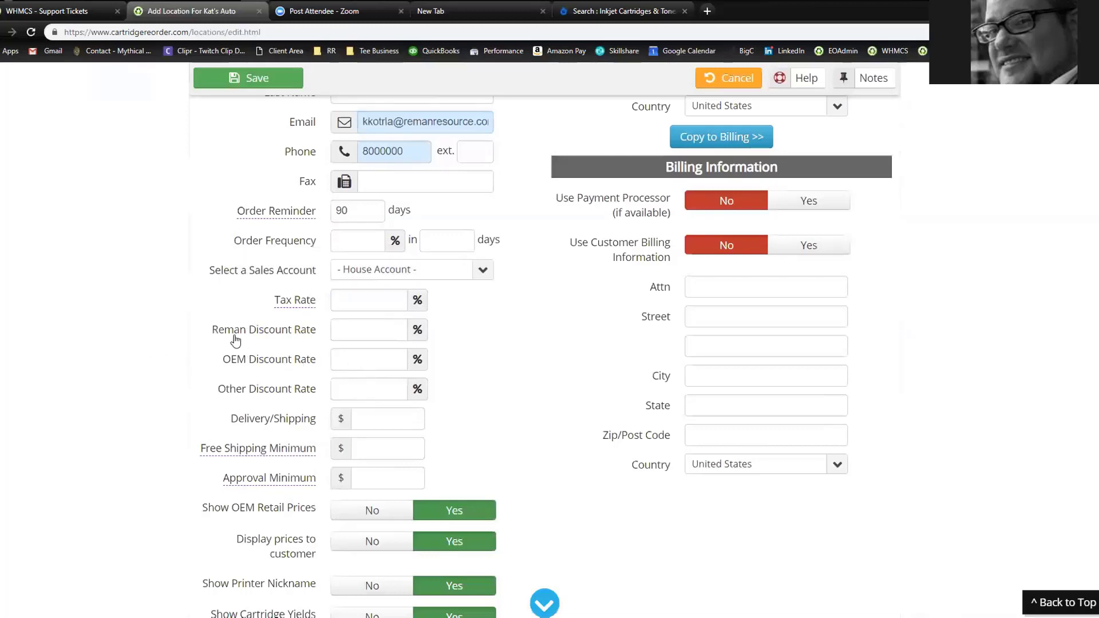
left_click(386, 336)
type("10")
left_click_drag(360, 327, 319, 328)
type("0")
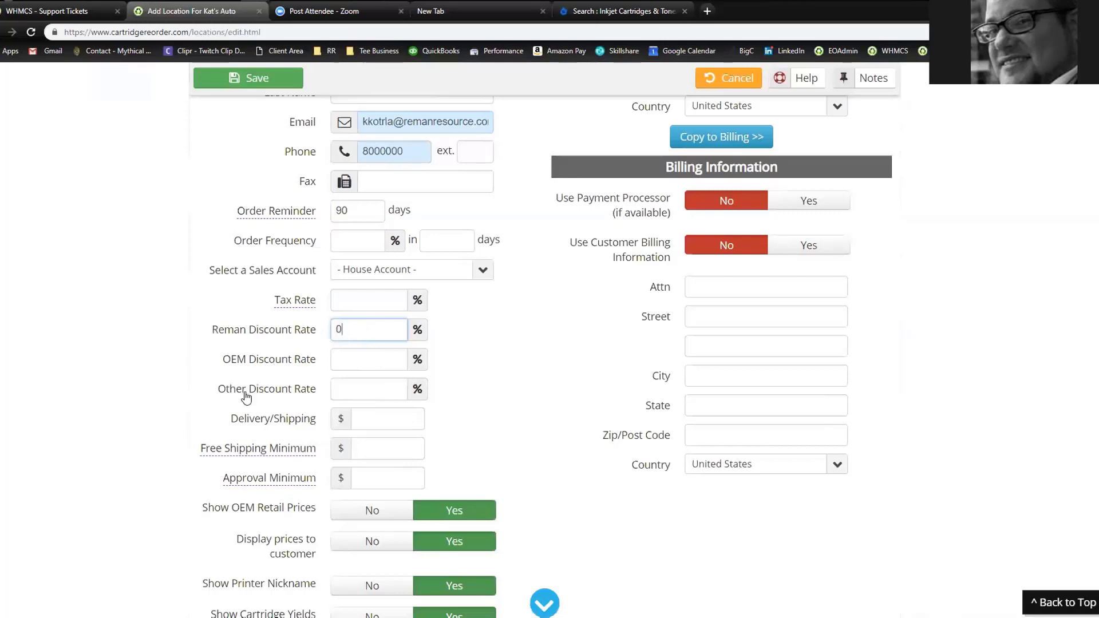
left_click(152, 378)
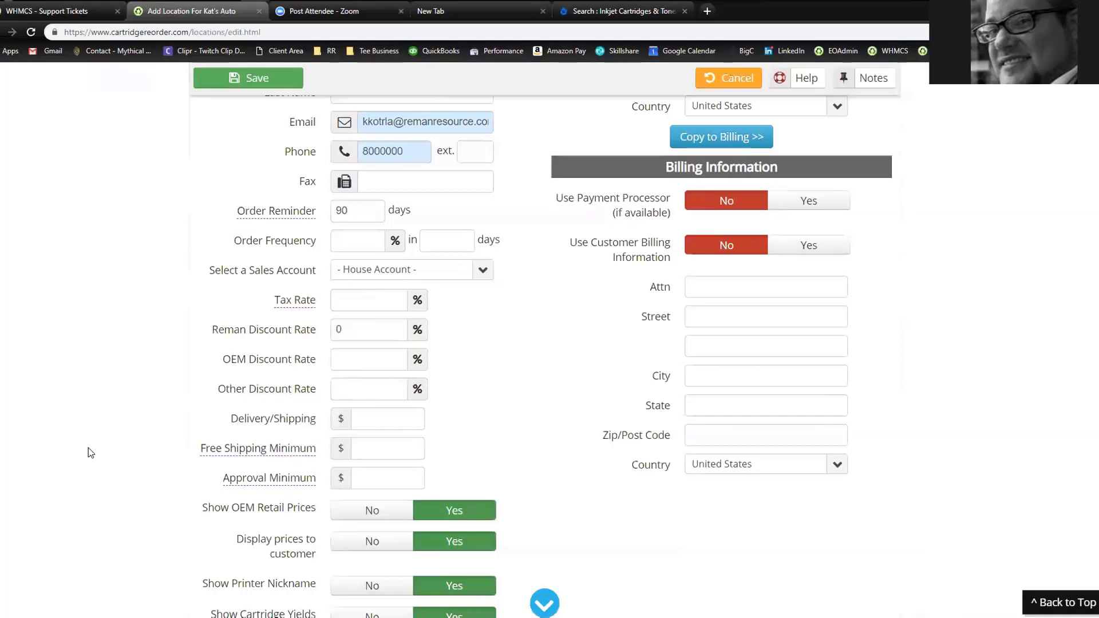
Set Delivery/Shipping to 7 and Free Shipping Minimum to 75, then review the form
left_click(367, 421)
type("7")
left_click(164, 482)
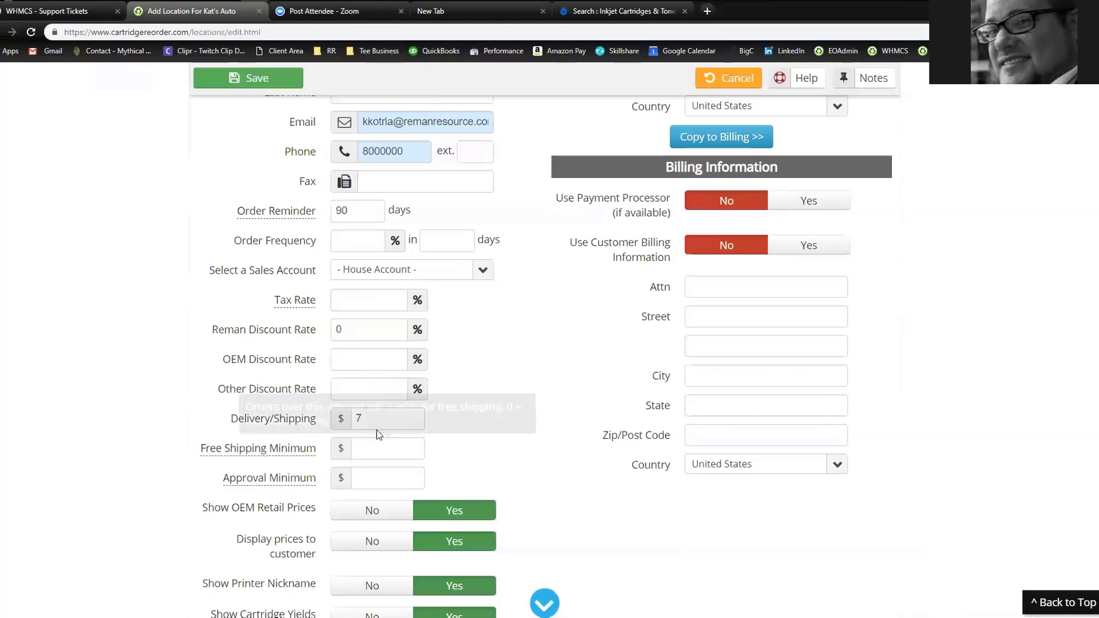
left_click(375, 447)
type("75")
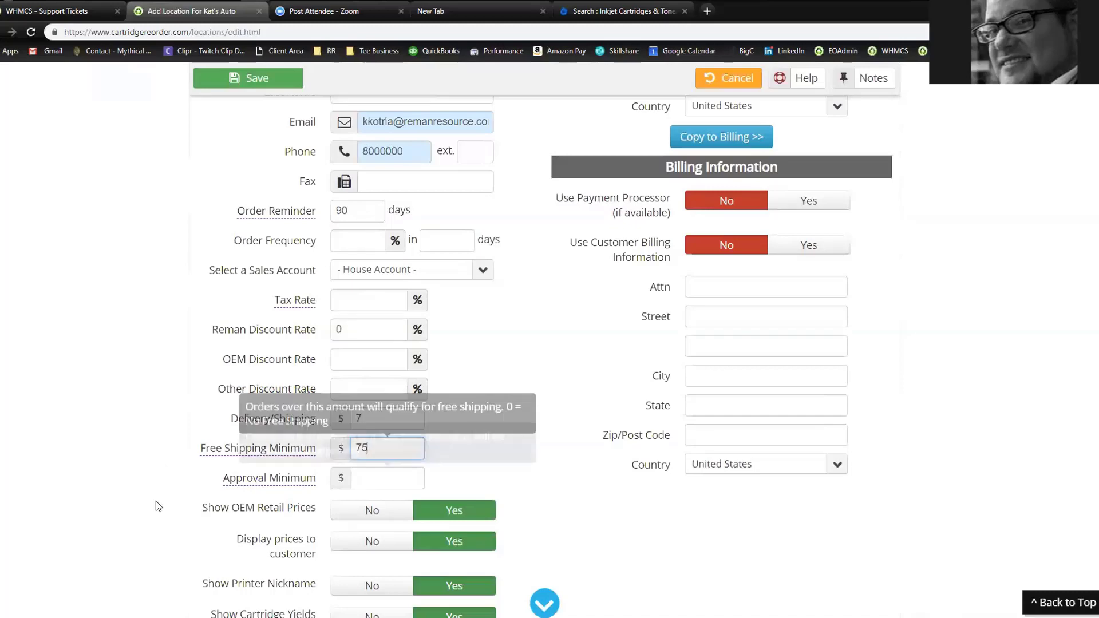
left_click(124, 426)
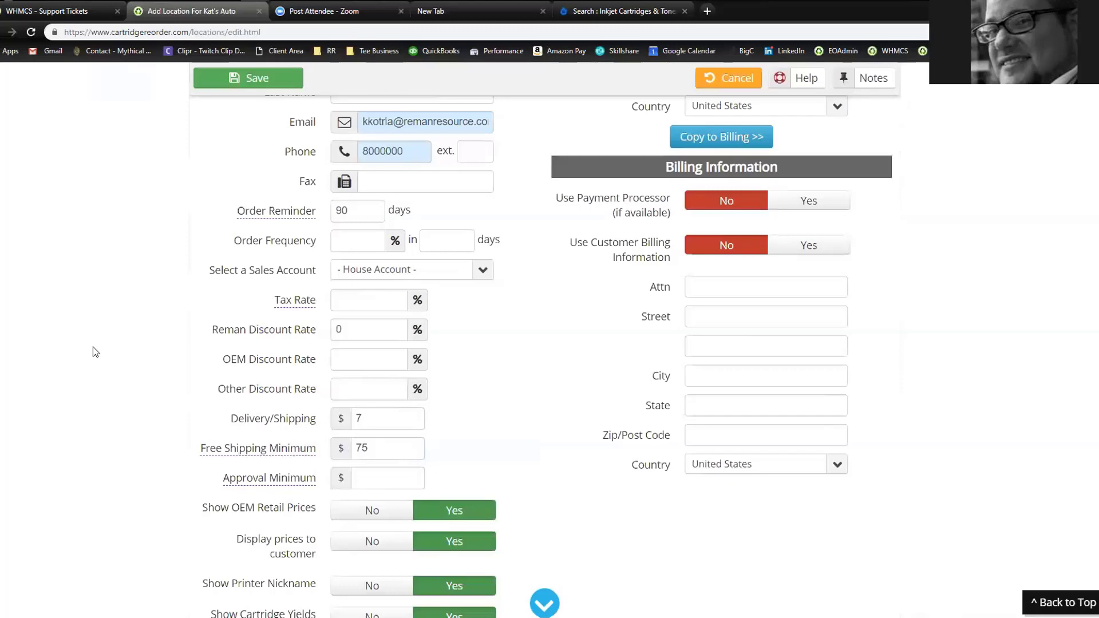
scroll(93, 351, "down", 2)
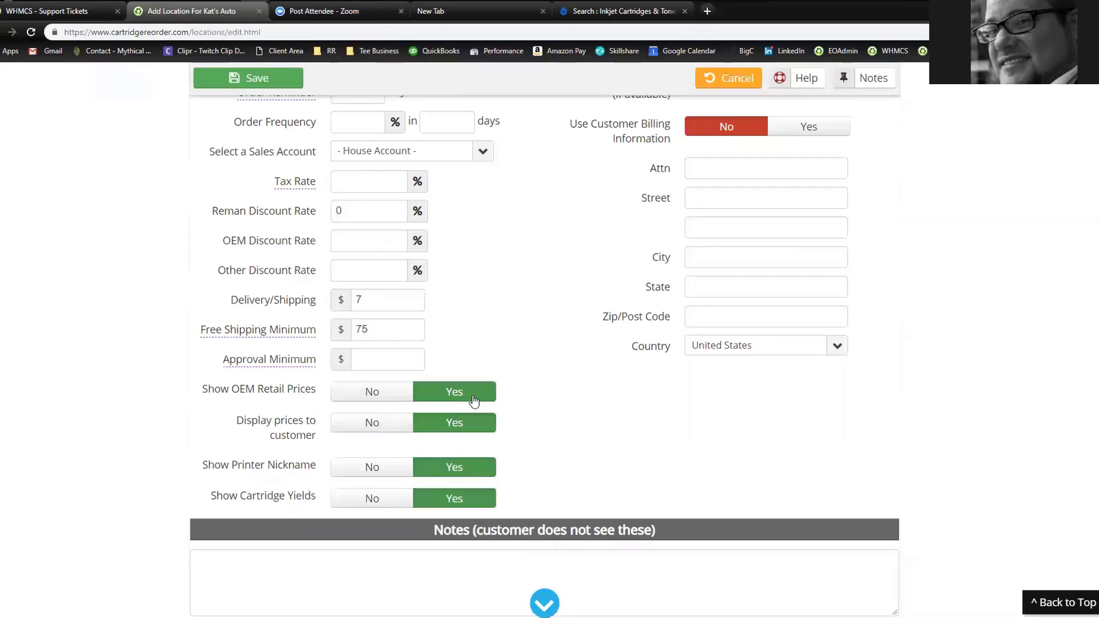
scroll(472, 399, "up", 5)
scroll(460, 405, "down", 6)
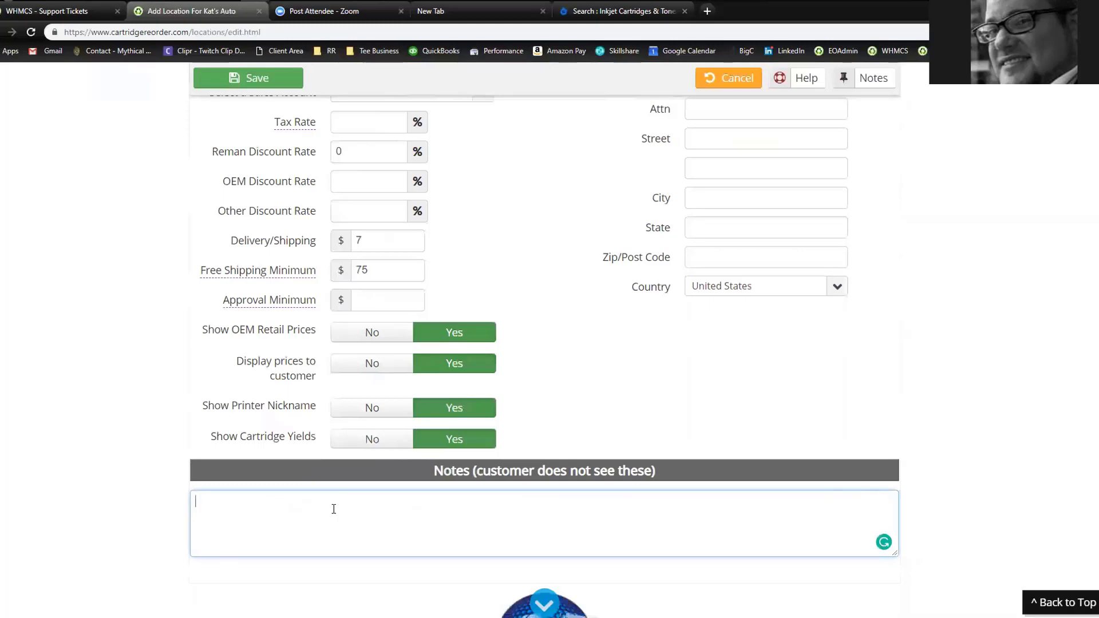
scroll(546, 458, "up", 1)
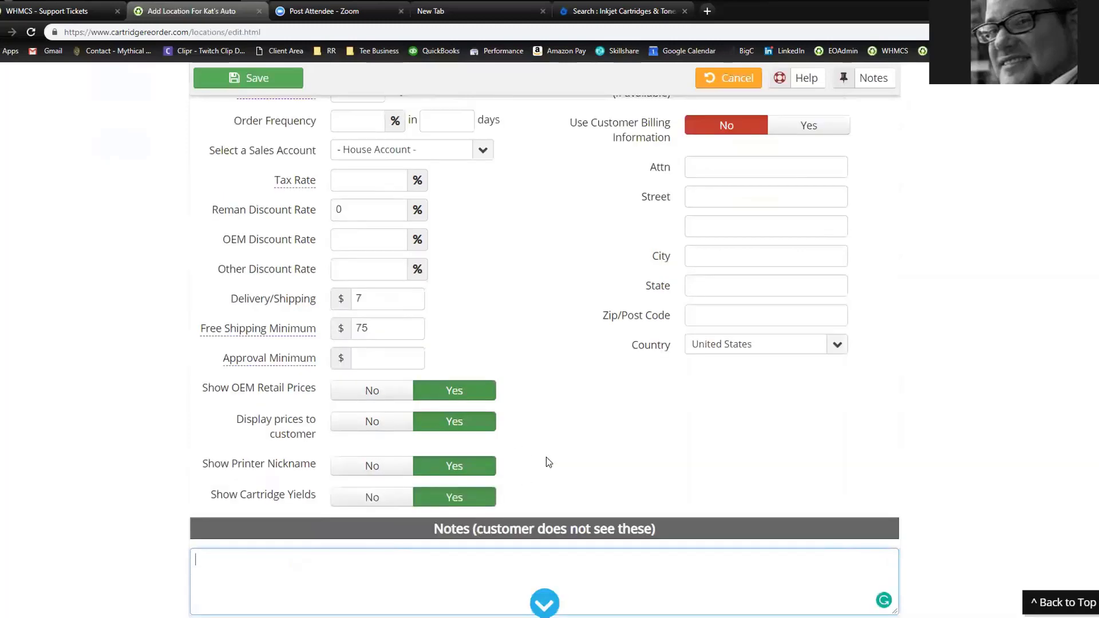
scroll(546, 461, "up", 8)
scroll(673, 369, "down", 1)
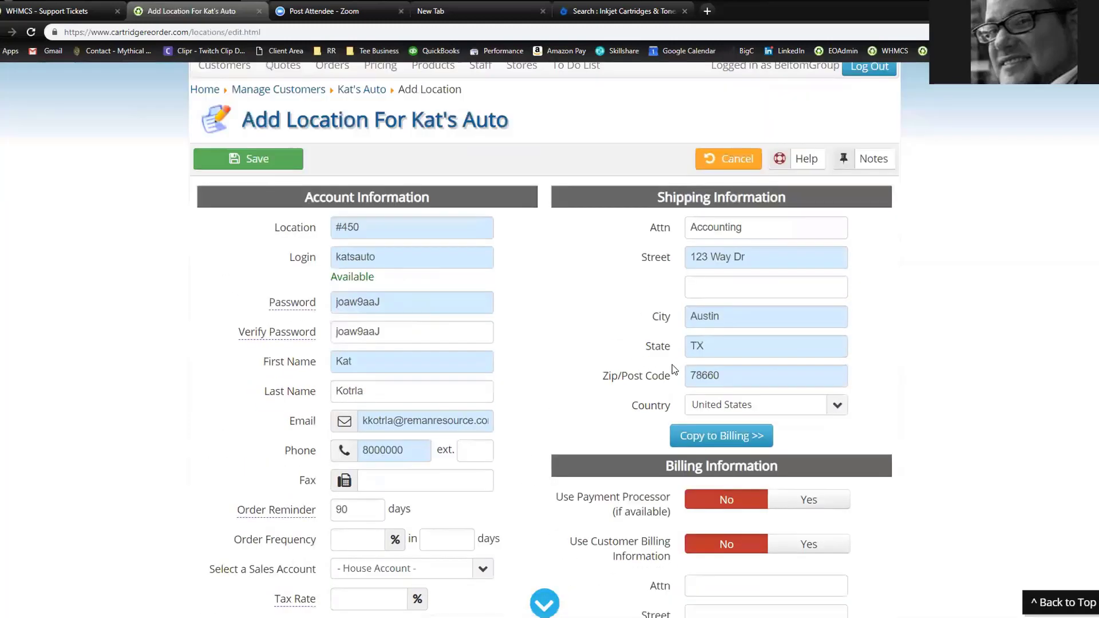
Copy Kat's Auto shipping address into billing and leave Use Payment Processor set to Yes
scroll(672, 369, "down", 2)
left_click(692, 319)
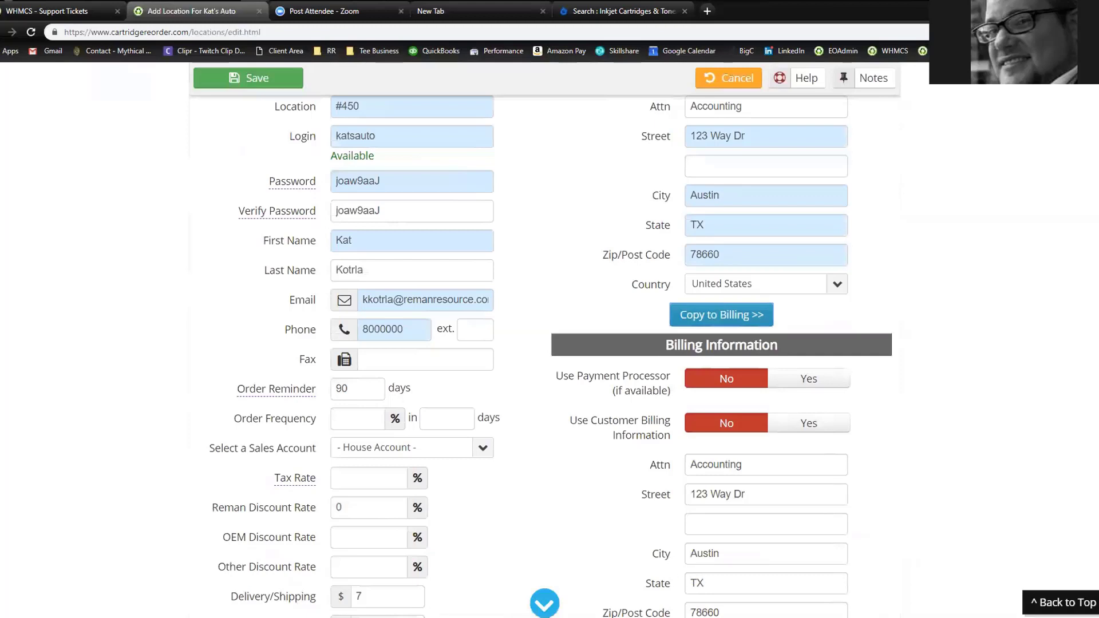
left_click(799, 381)
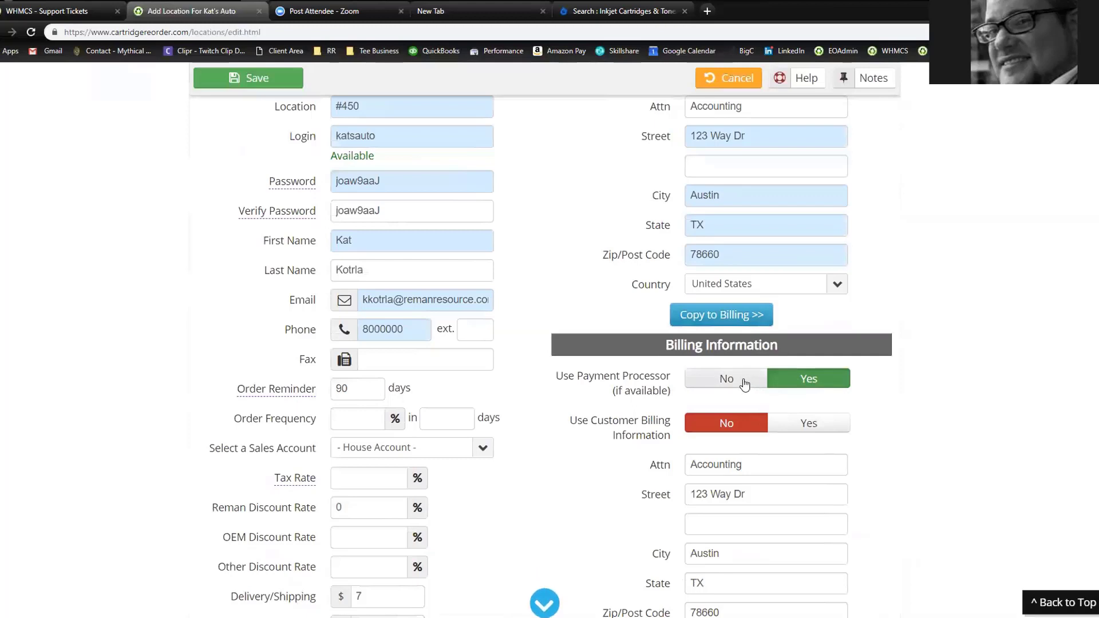
left_click(744, 384)
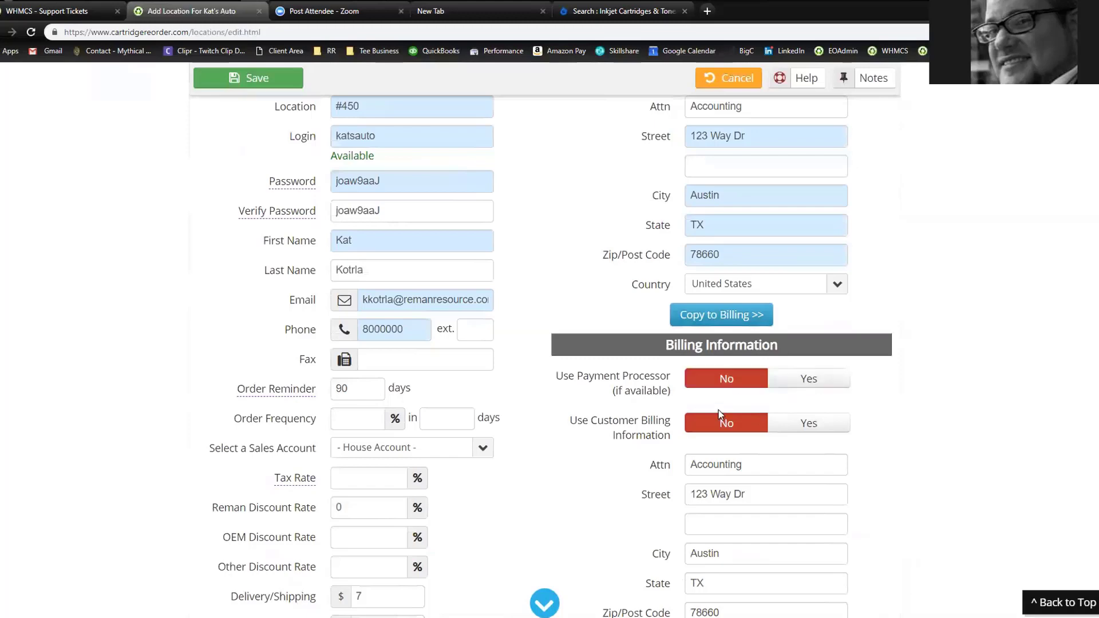
scroll(587, 465, "down", 1)
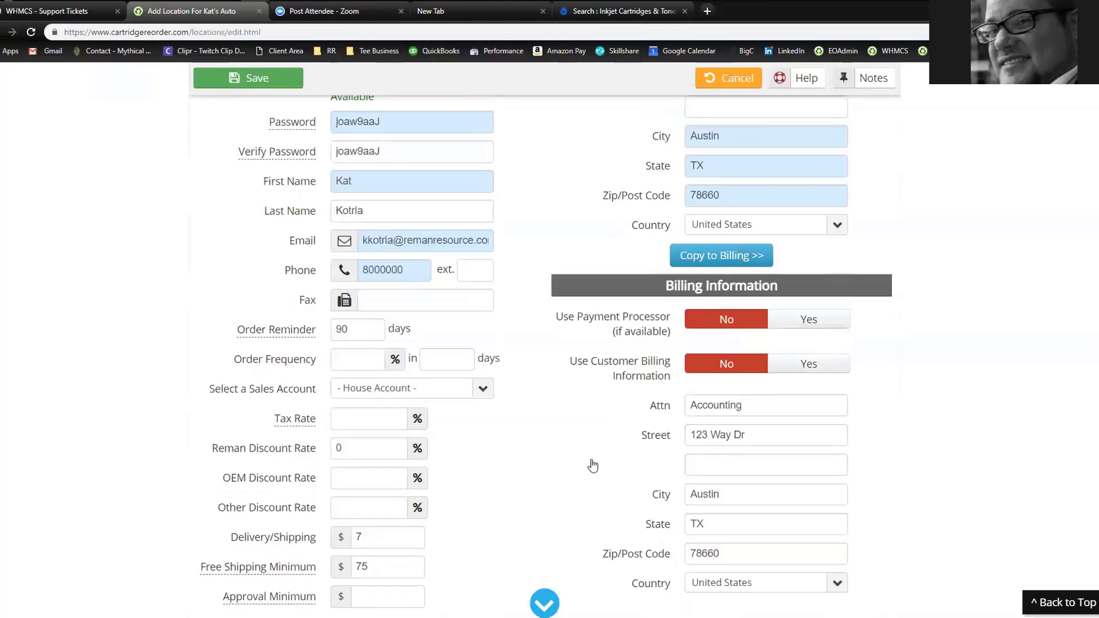
left_click(809, 320)
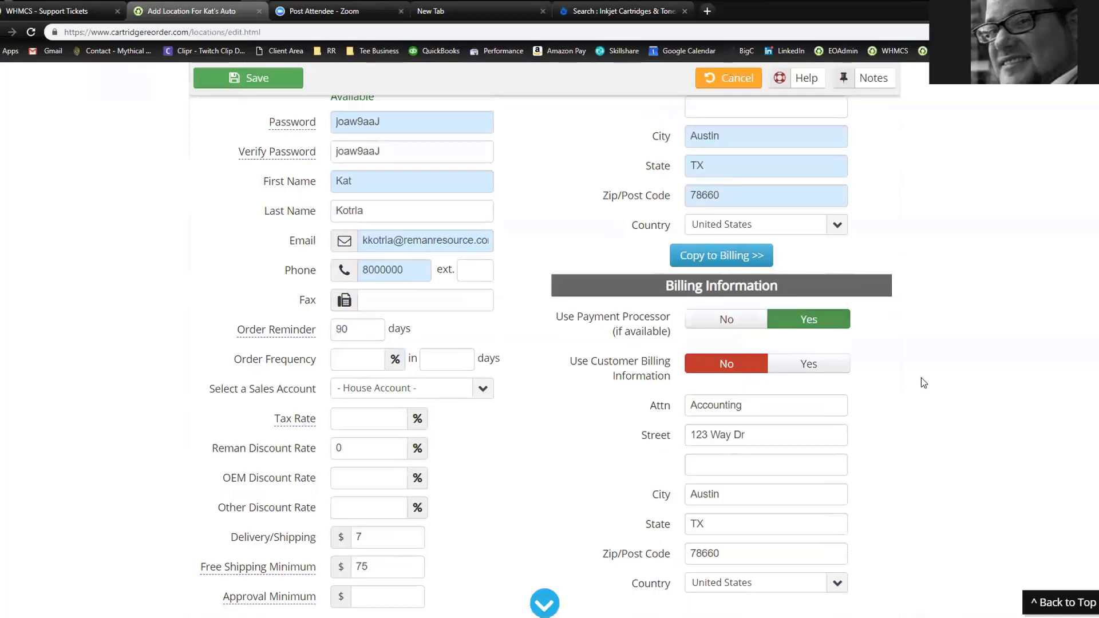
scroll(919, 400, "up", 3)
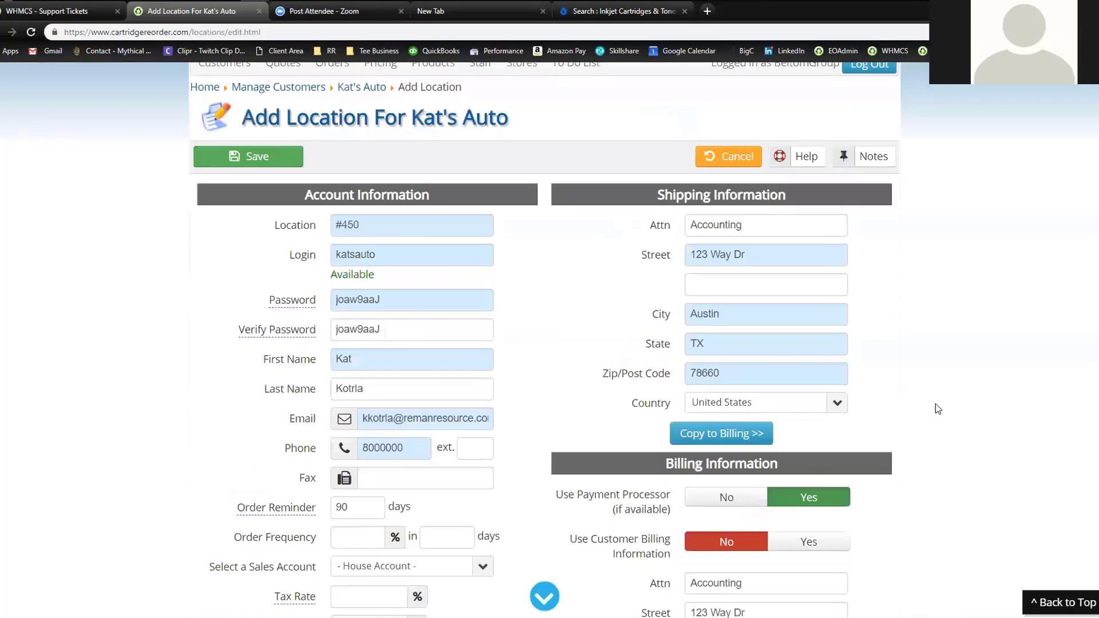
scroll(935, 407, "down", 3)
scroll(559, 444, "up", 2)
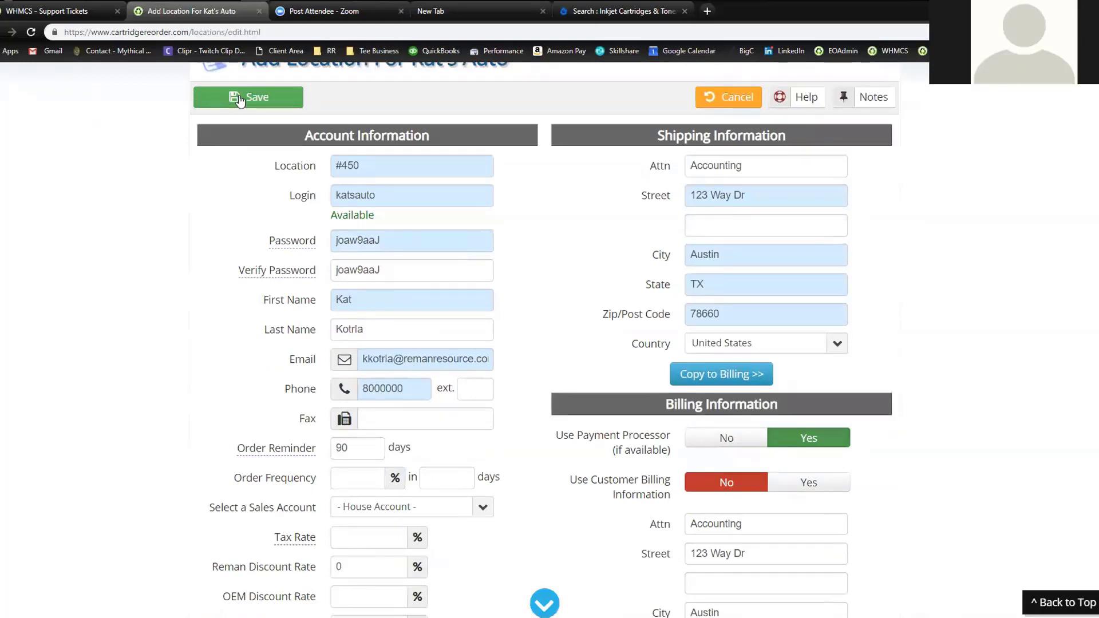
scroll(579, 434, "down", 6)
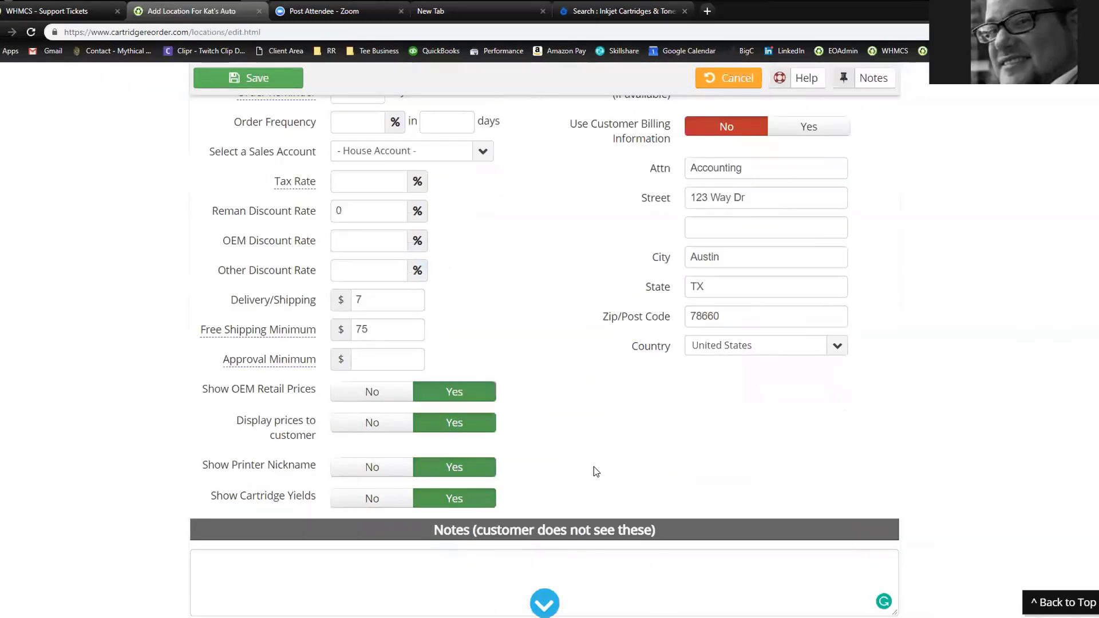
scroll(593, 466, "up", 10)
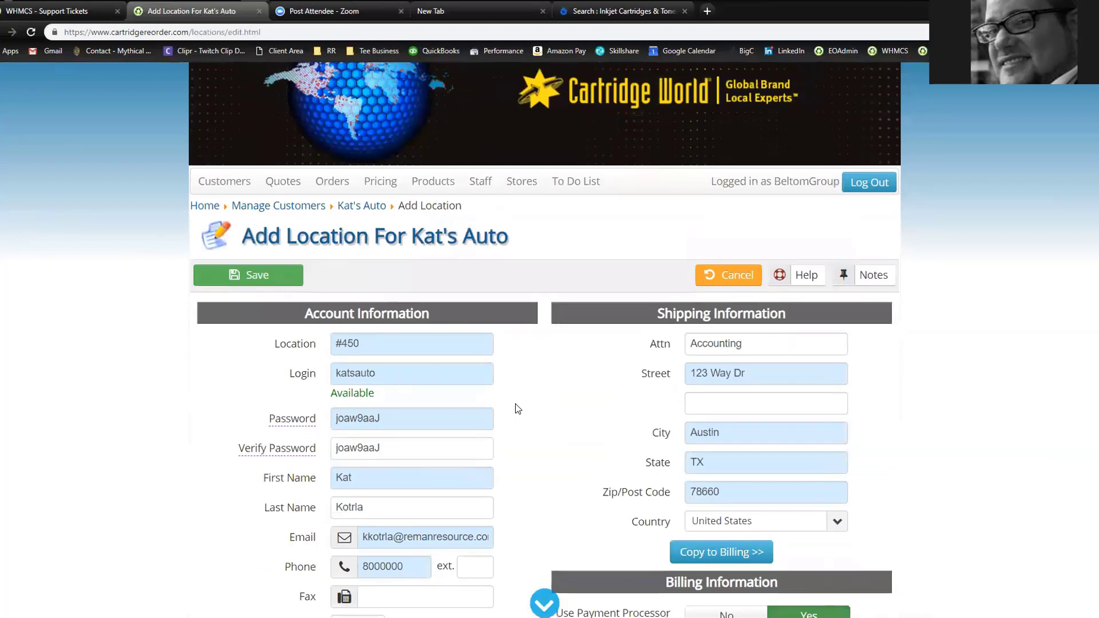
Save the new #450 Kat's Auto location and start a new order form item
left_click(243, 276)
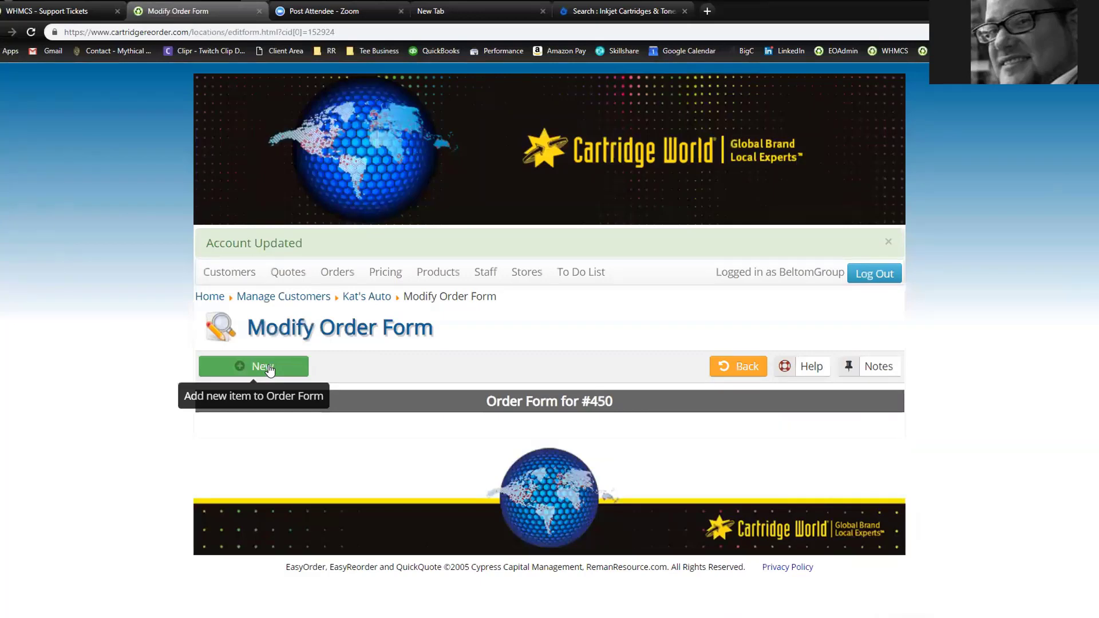
left_click(269, 369)
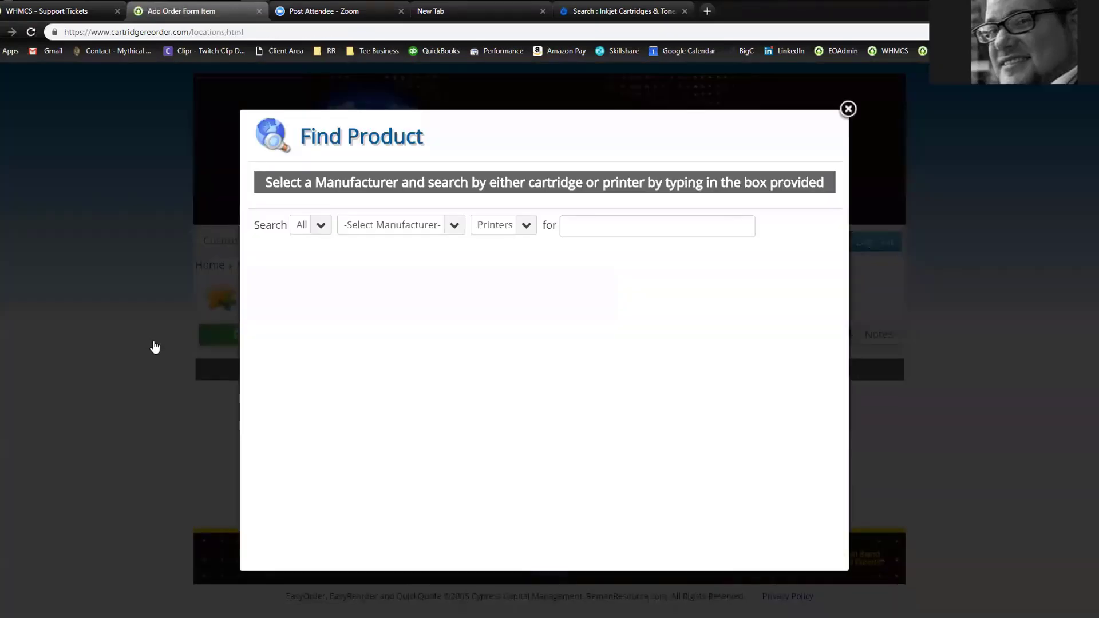
Open the Find Product search-type dropdown, still set to All
left_click(319, 229)
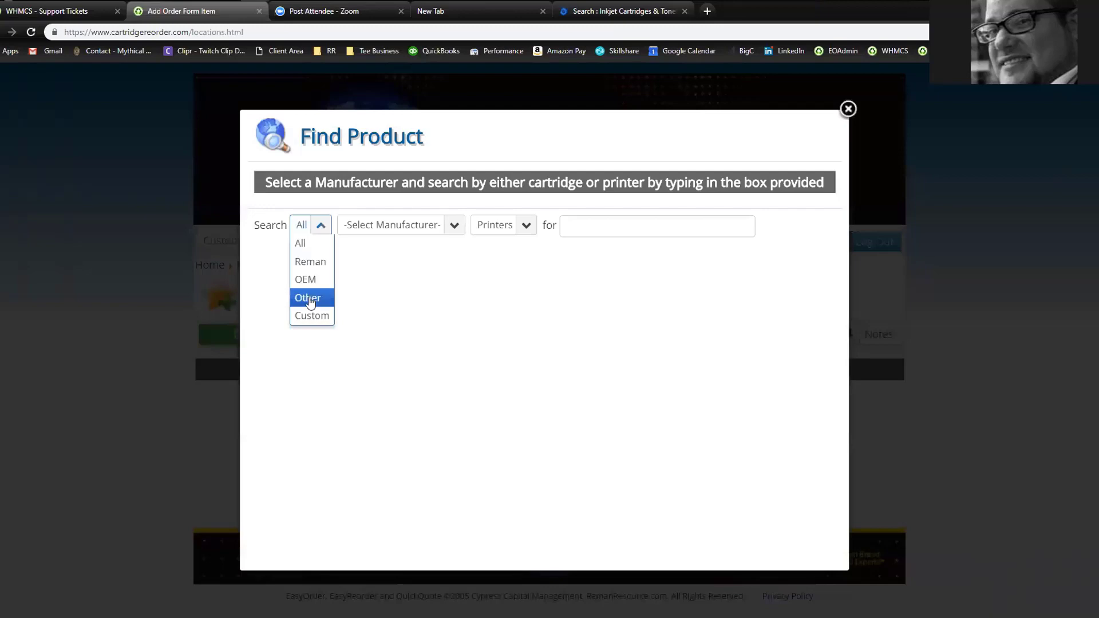
Set Find Product to Reman, manufacturer HP, searching by Printers, ready for a model entry
left_click(315, 262)
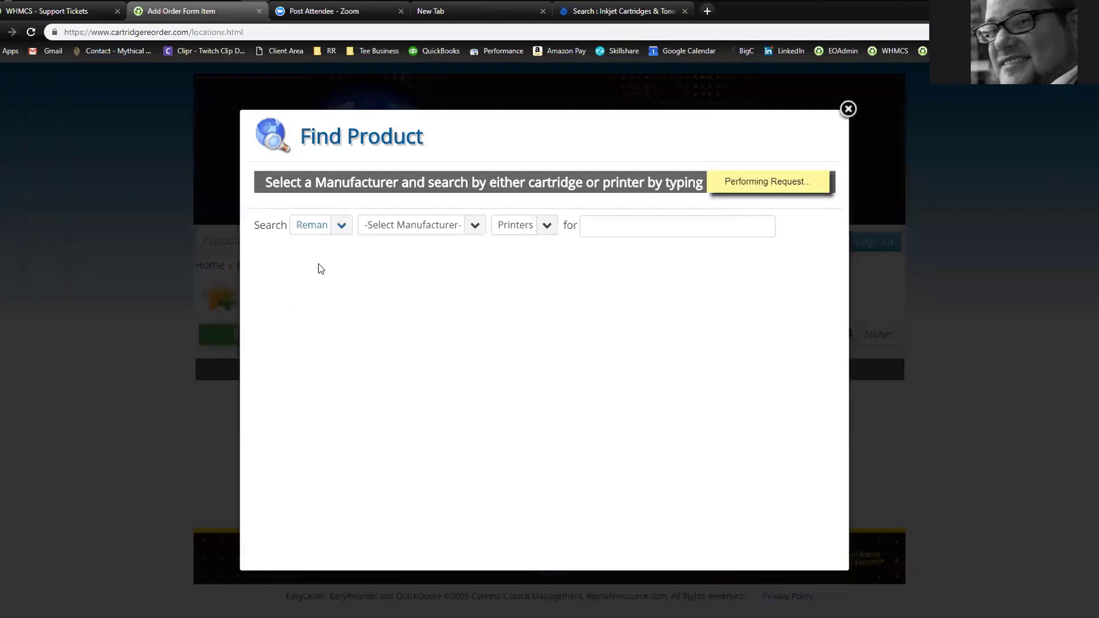
left_click(398, 226)
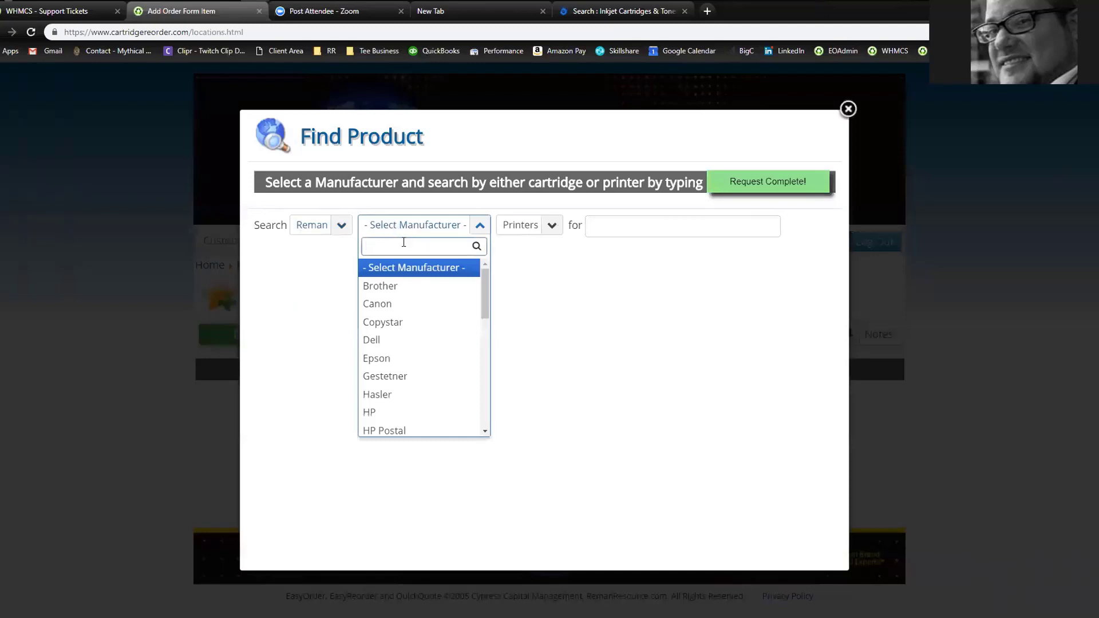
scroll(421, 354, "down", 7)
scroll(415, 364, "up", 3)
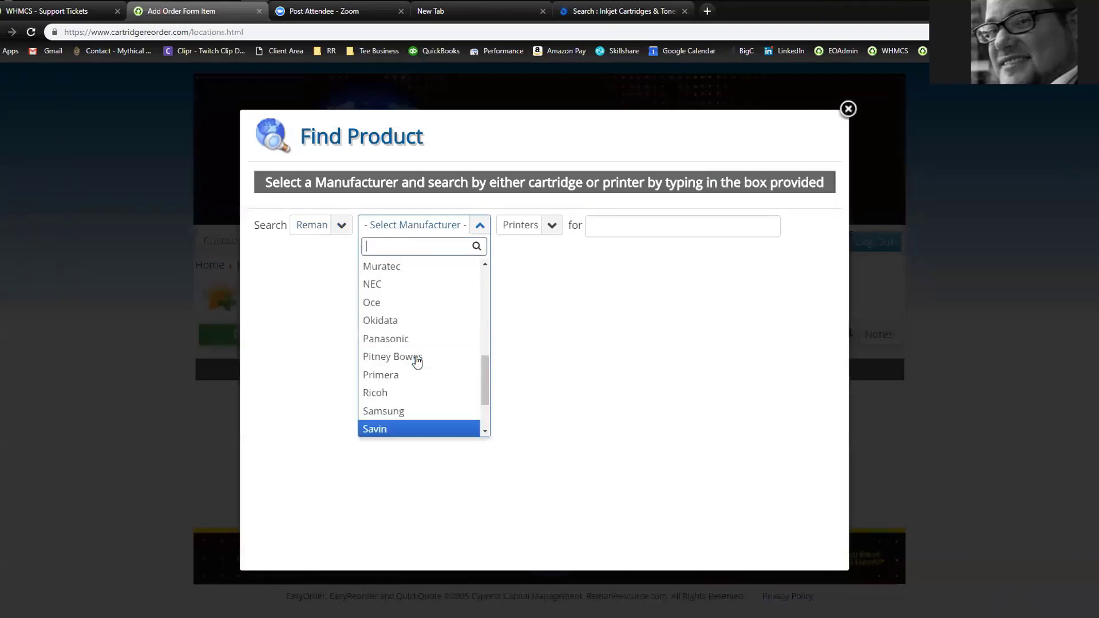
scroll(414, 371, "up", 1)
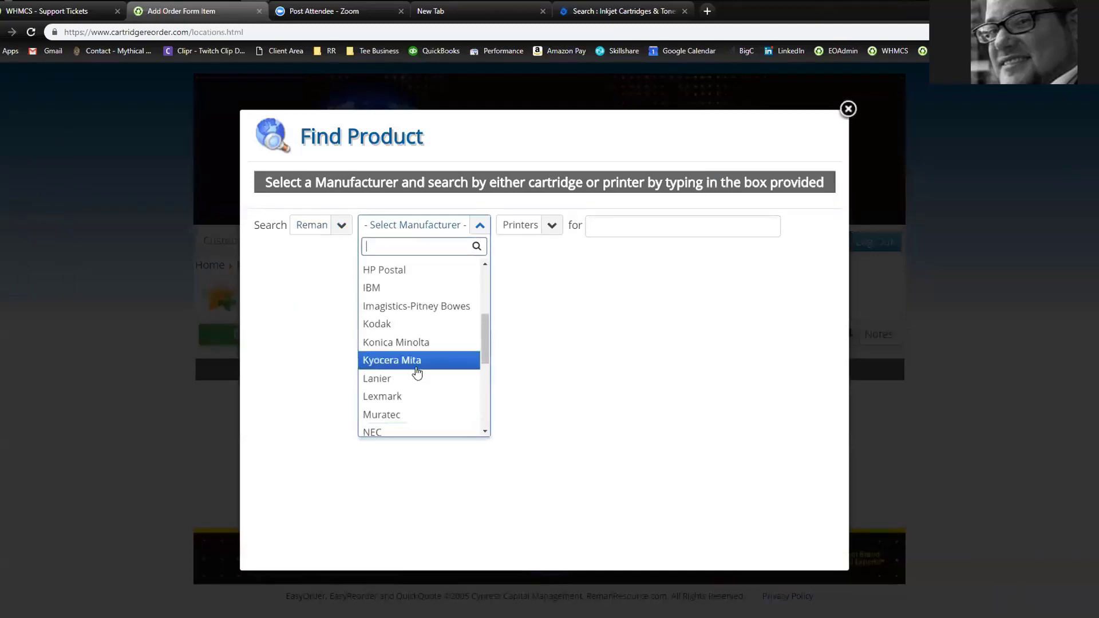
scroll(417, 373, "up", 1)
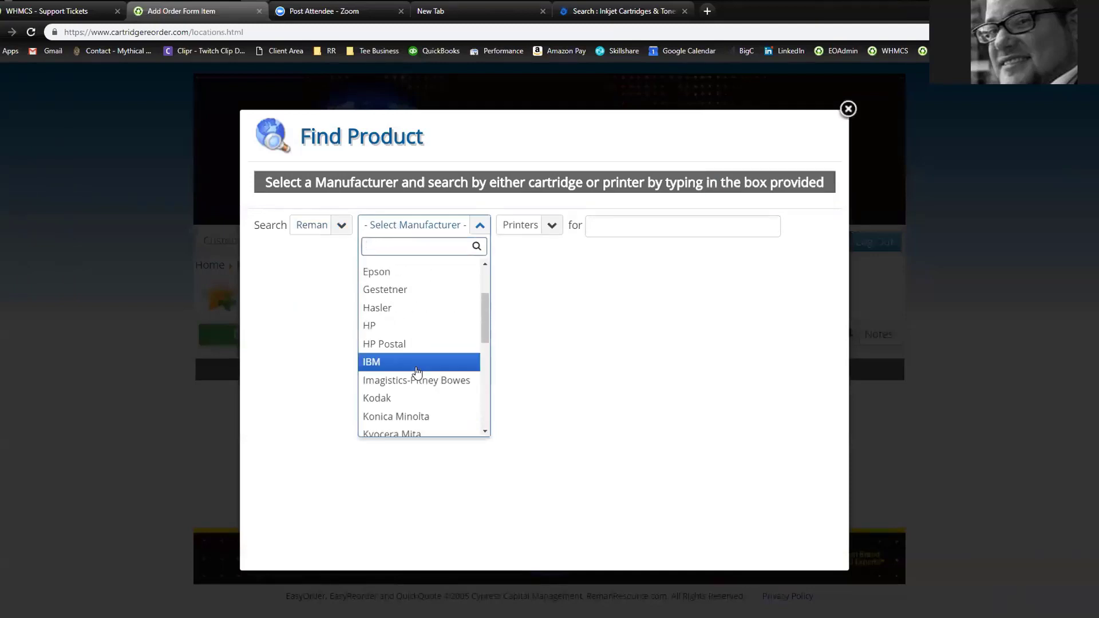
left_click(412, 326)
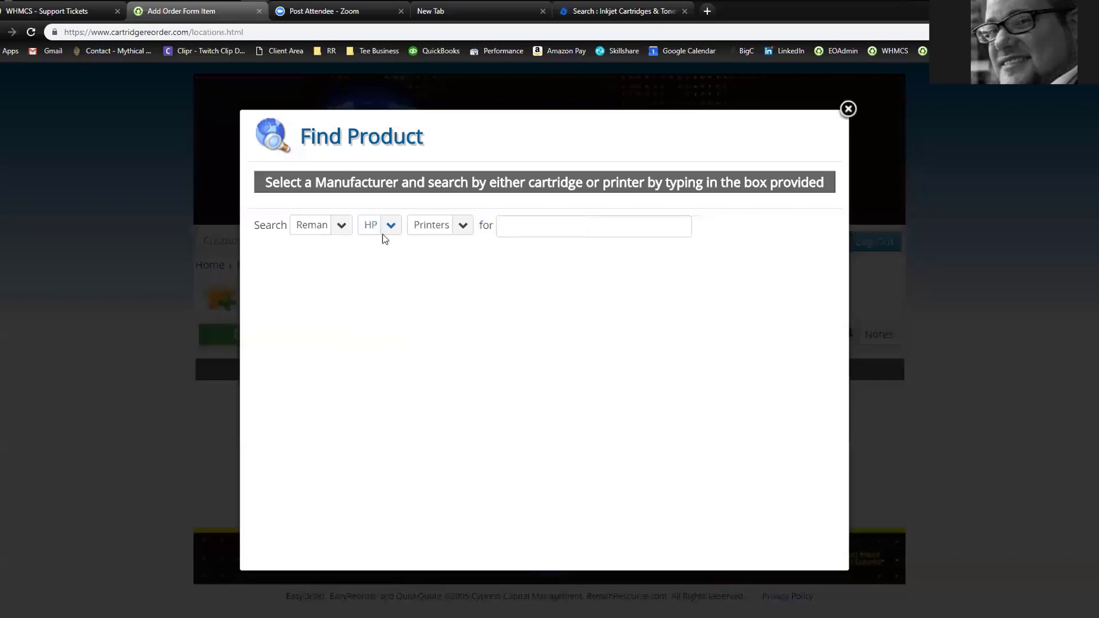
left_click(462, 226)
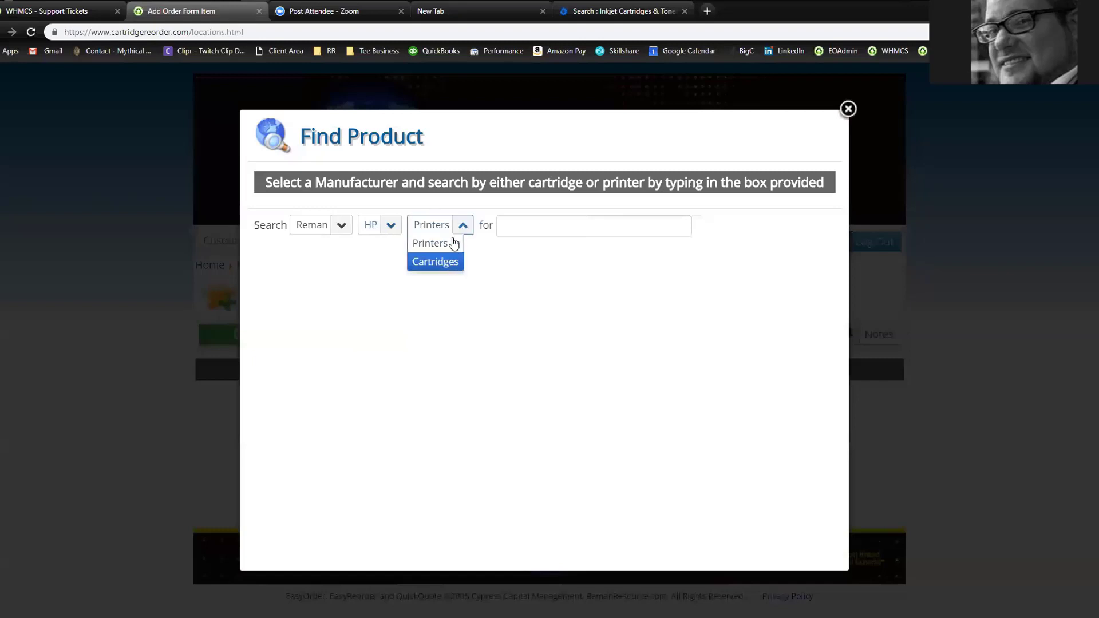
left_click(446, 245)
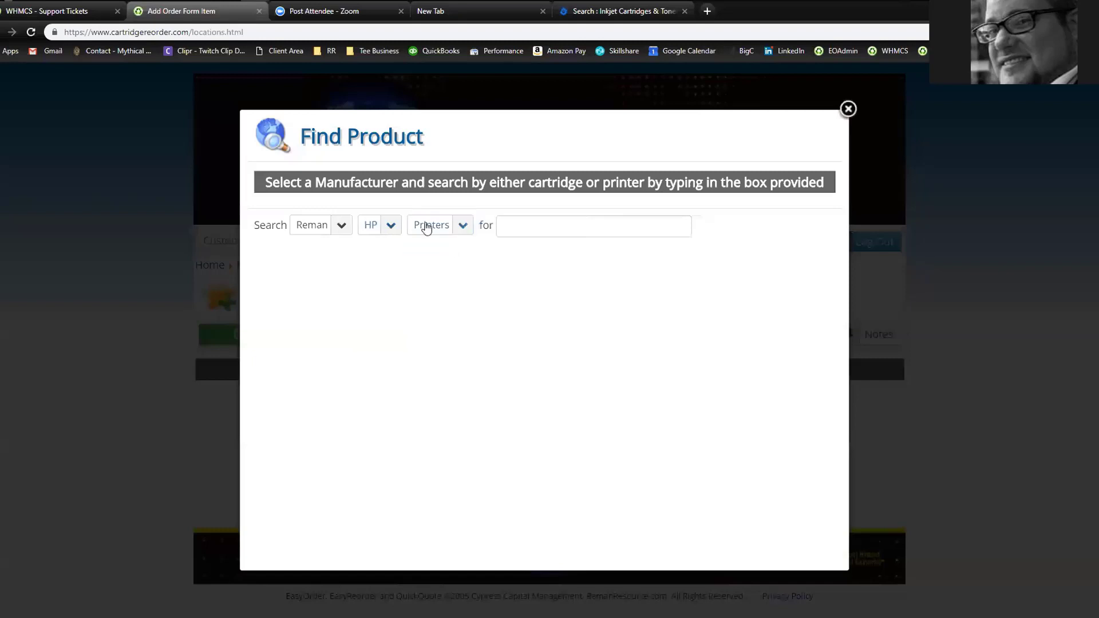
left_click(465, 231)
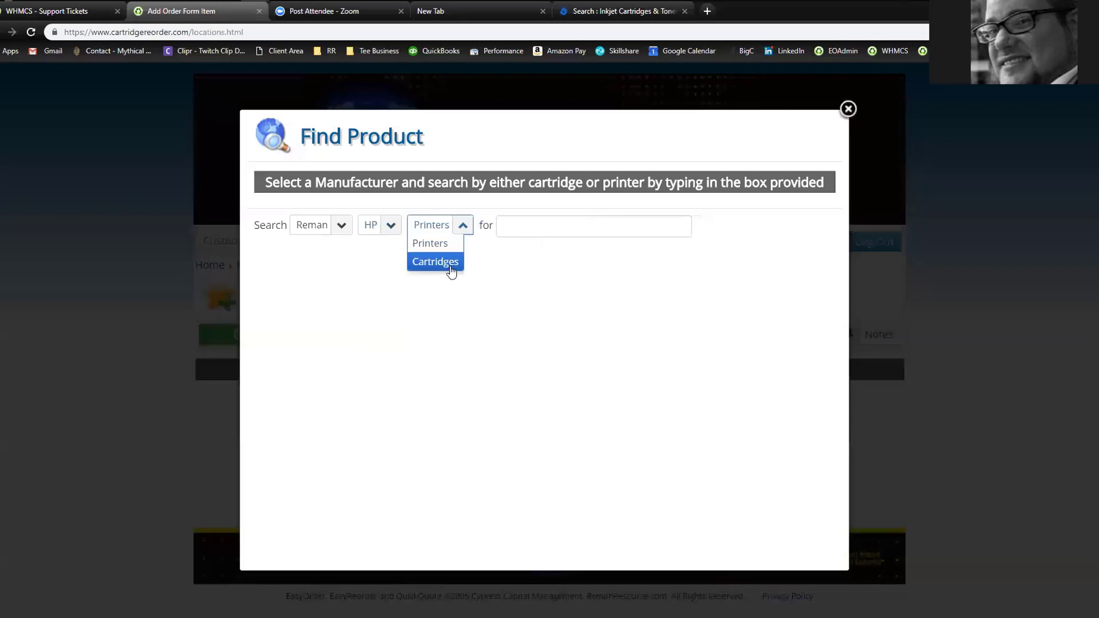
left_click(446, 245)
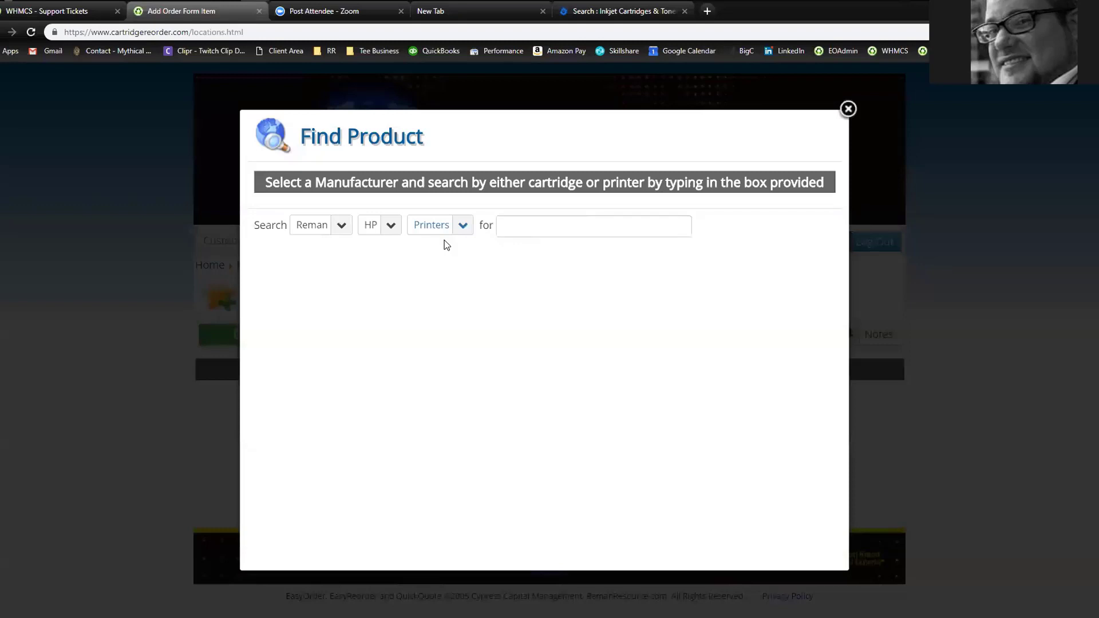
left_click(524, 226)
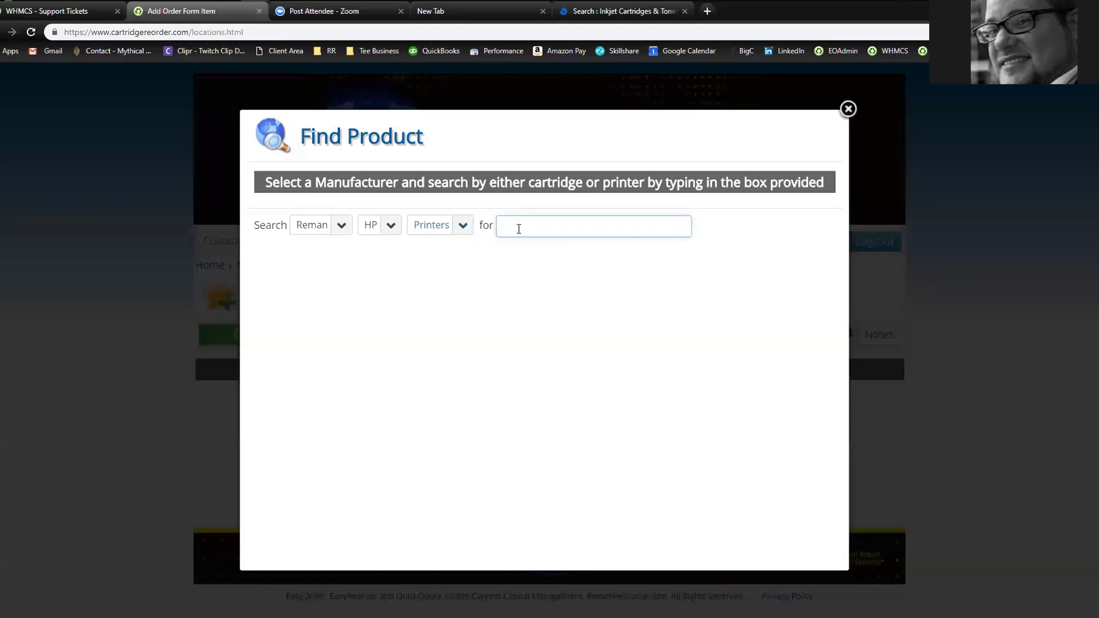
Search printer model 2600 and choose the HP Color LaserJet 2600
type("2600")
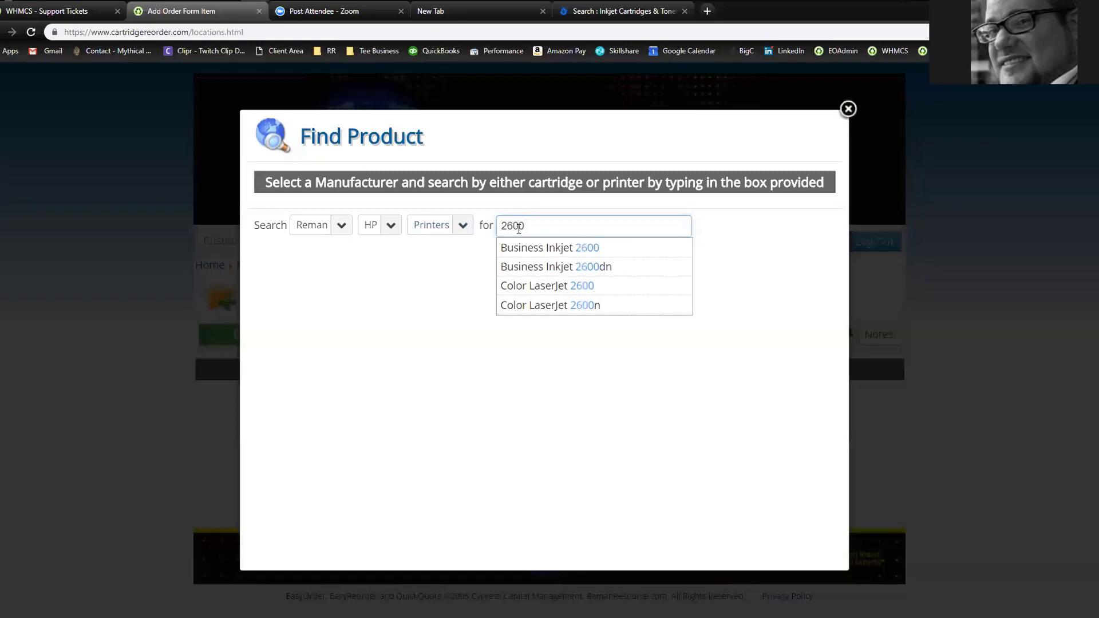
left_click(555, 294)
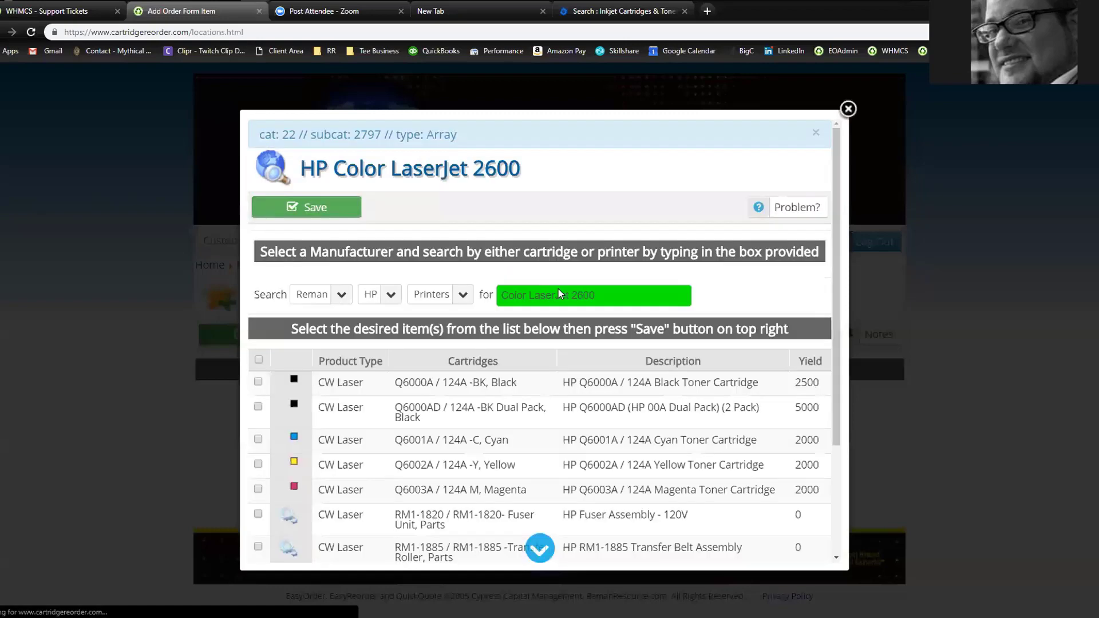
scroll(326, 229, "down", 1)
scroll(327, 229, "down", 2)
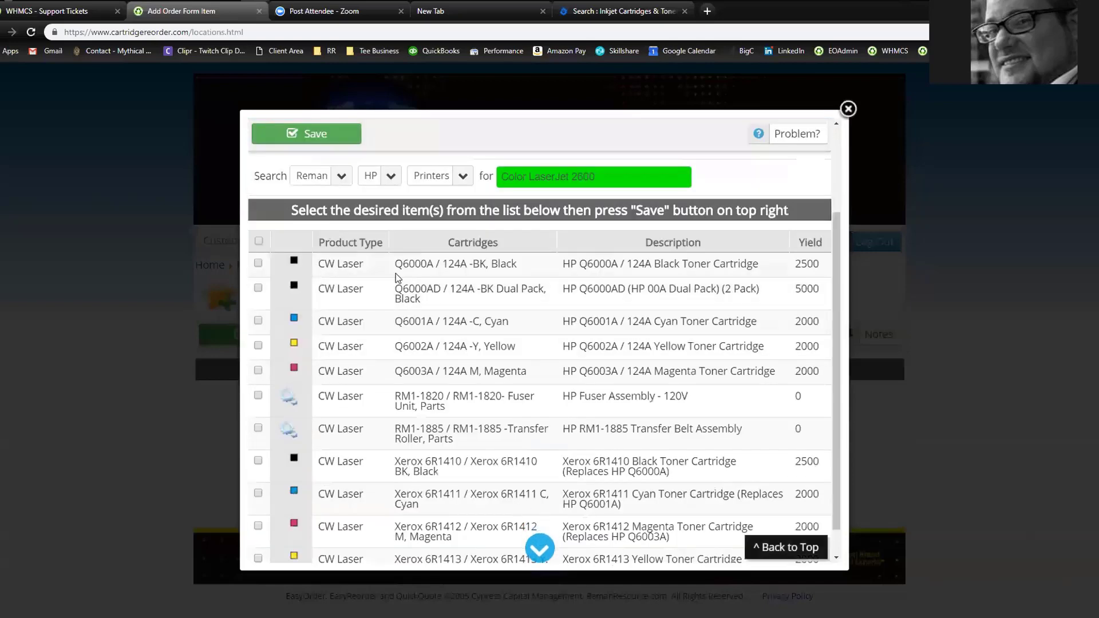
Add the Q6000A, Q6001A, Q6002A and Q6003A 124A toners to the item and save
left_click(258, 263)
left_click(259, 322)
left_click(259, 345)
left_click(258, 370)
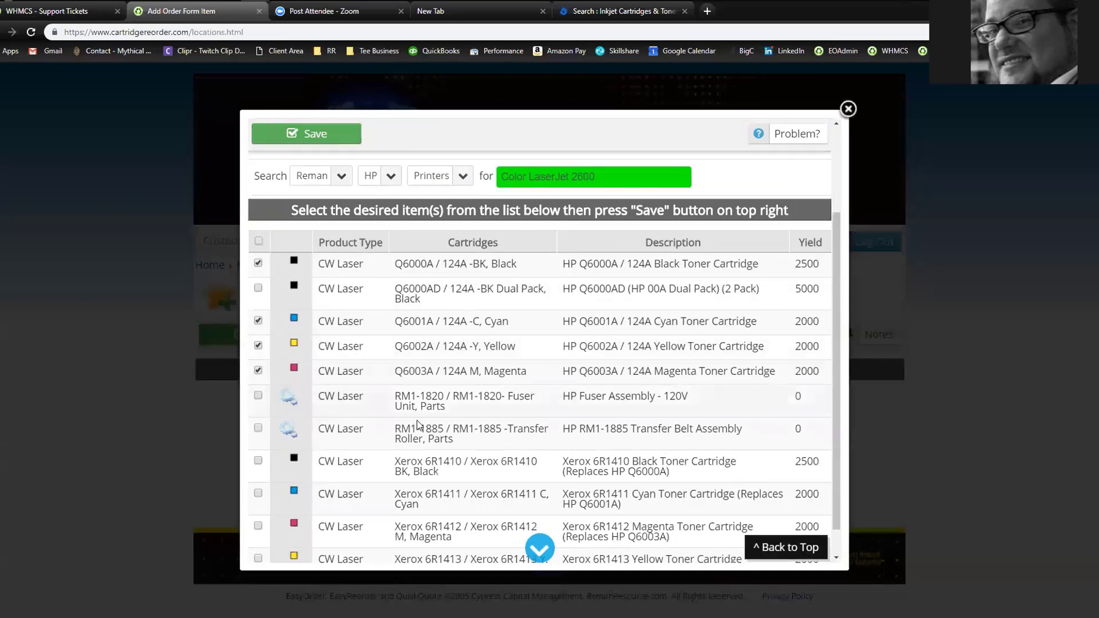
scroll(441, 378, "down", 1)
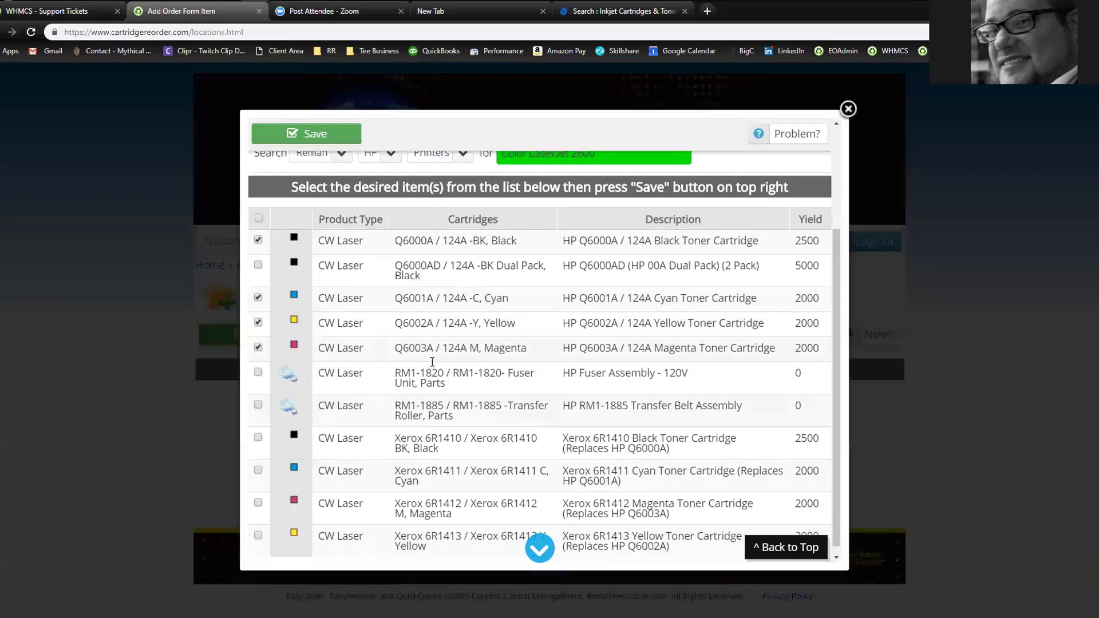
scroll(433, 362, "down", 1)
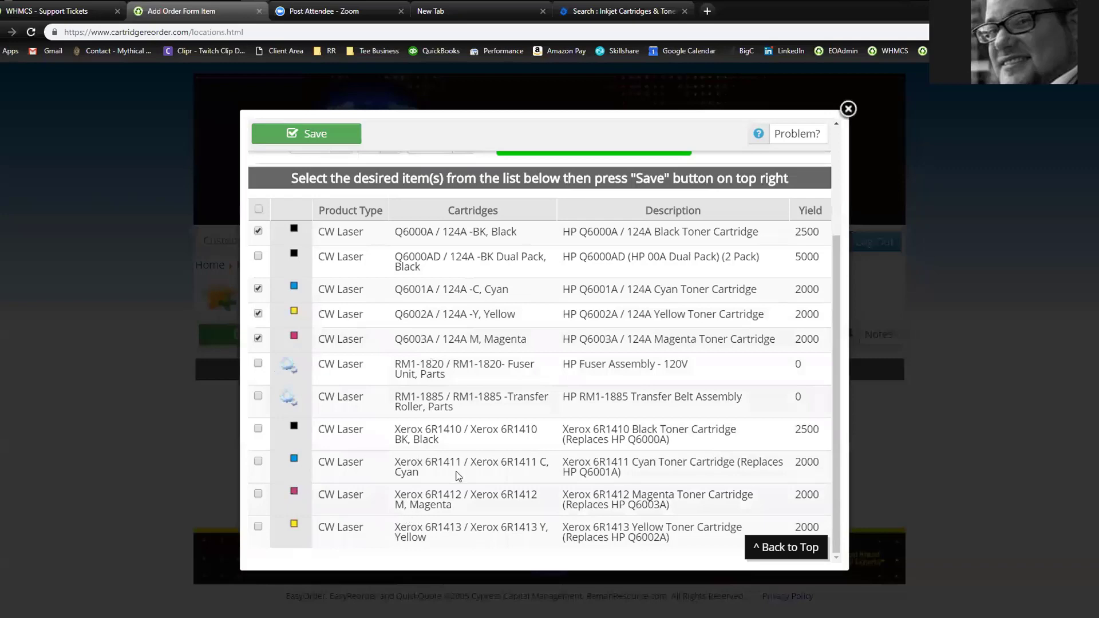
scroll(381, 347, "up", 3)
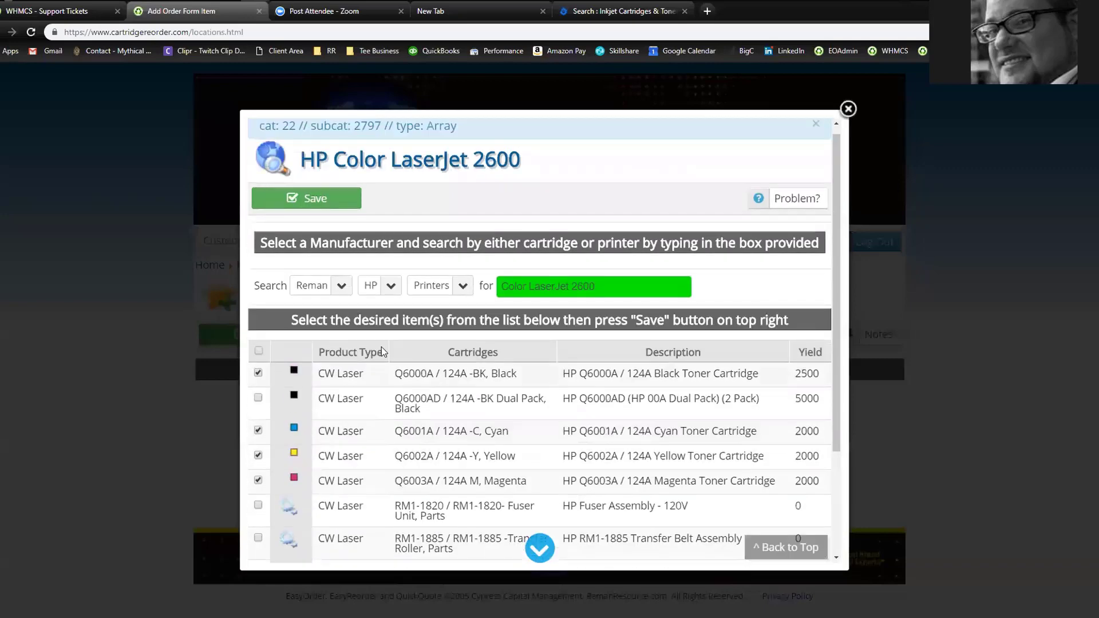
left_click(309, 208)
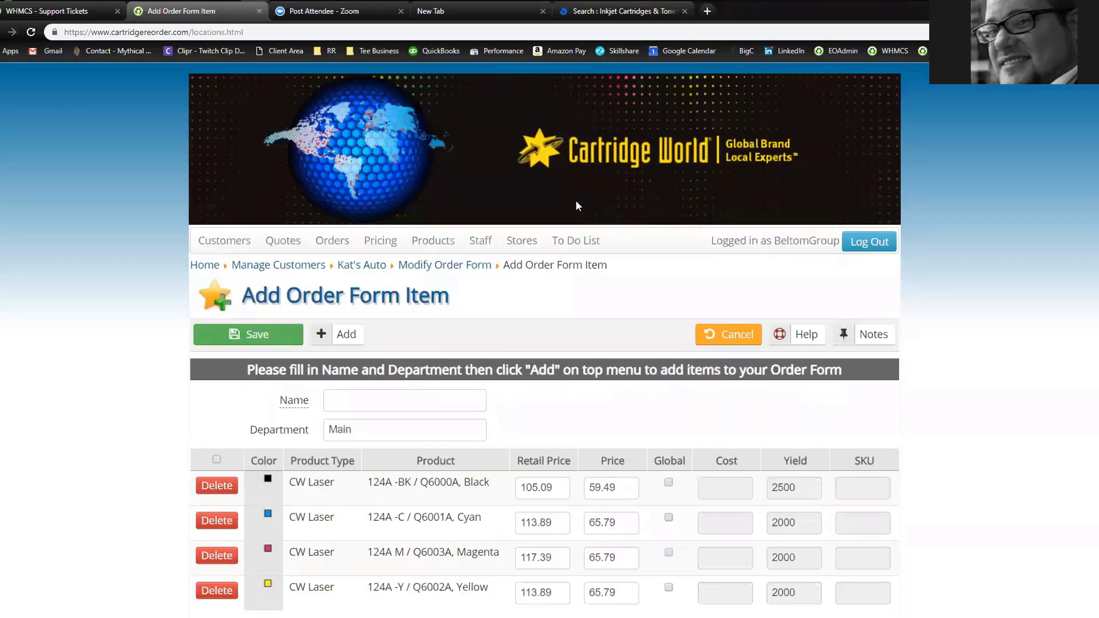
scroll(440, 227, "down", 3)
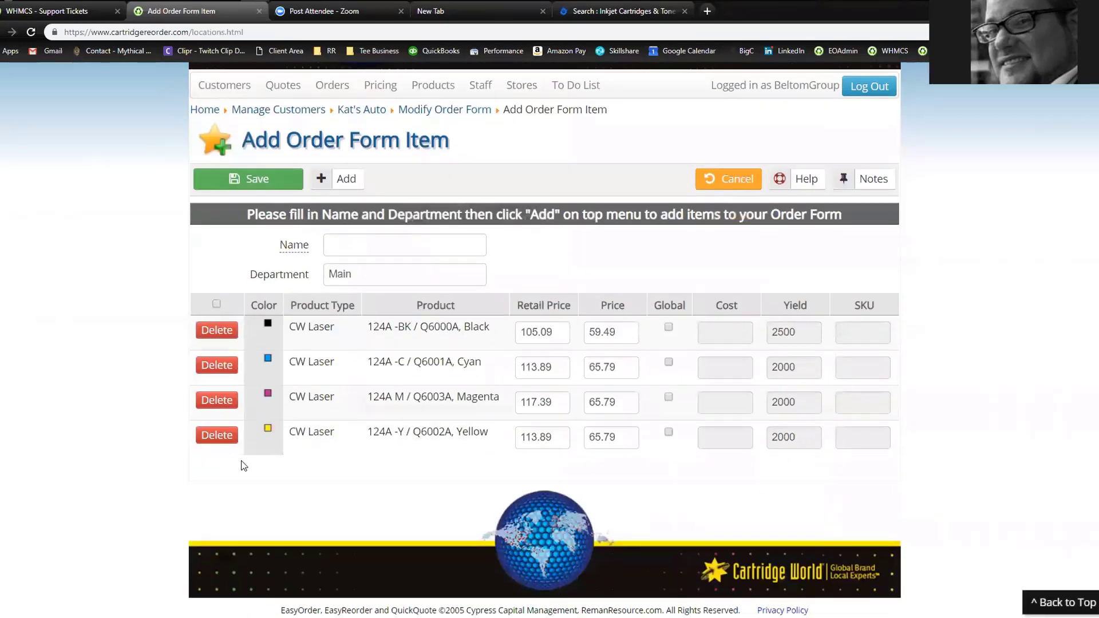
Name the item 'Kat's Copier' and change its department from Main to Sales
left_click(350, 243)
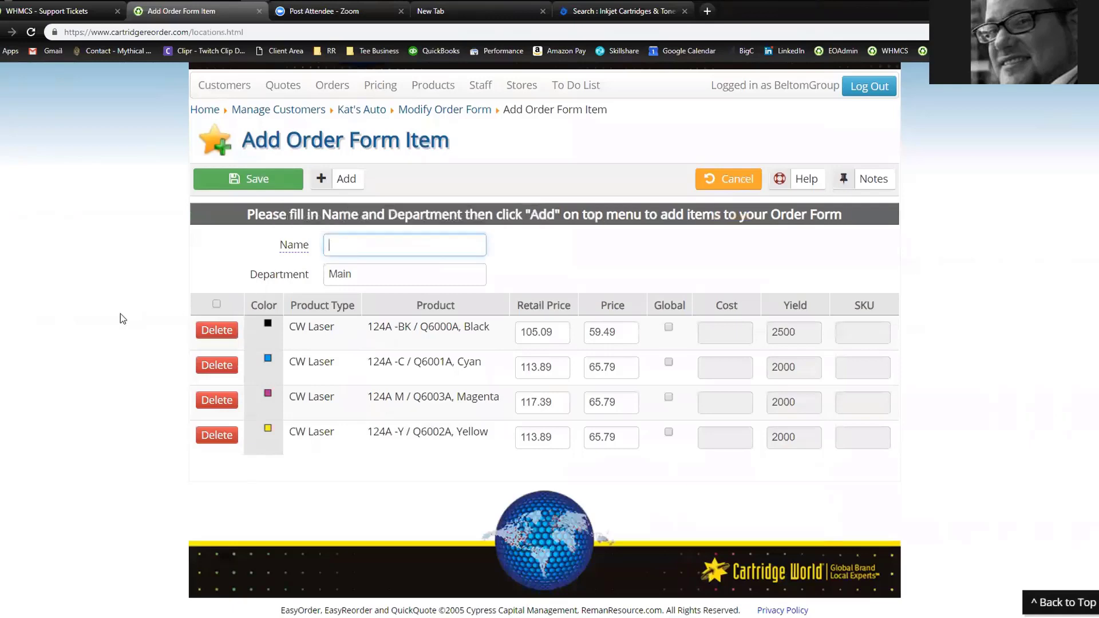
type("Kat's Copier")
key("Tab")
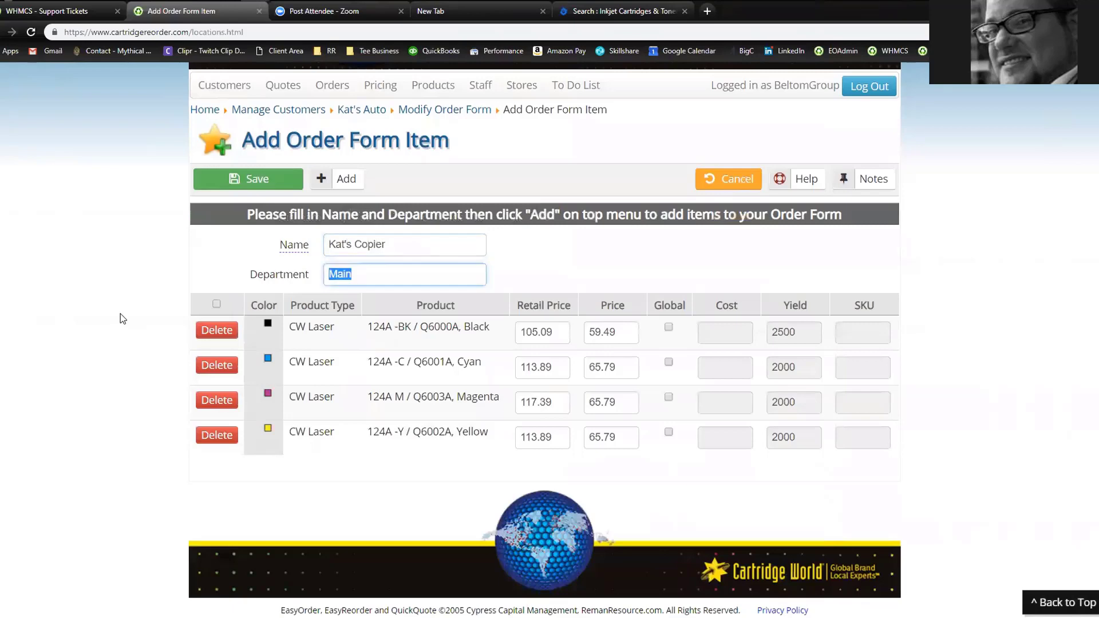
type("Sales")
left_click(81, 330)
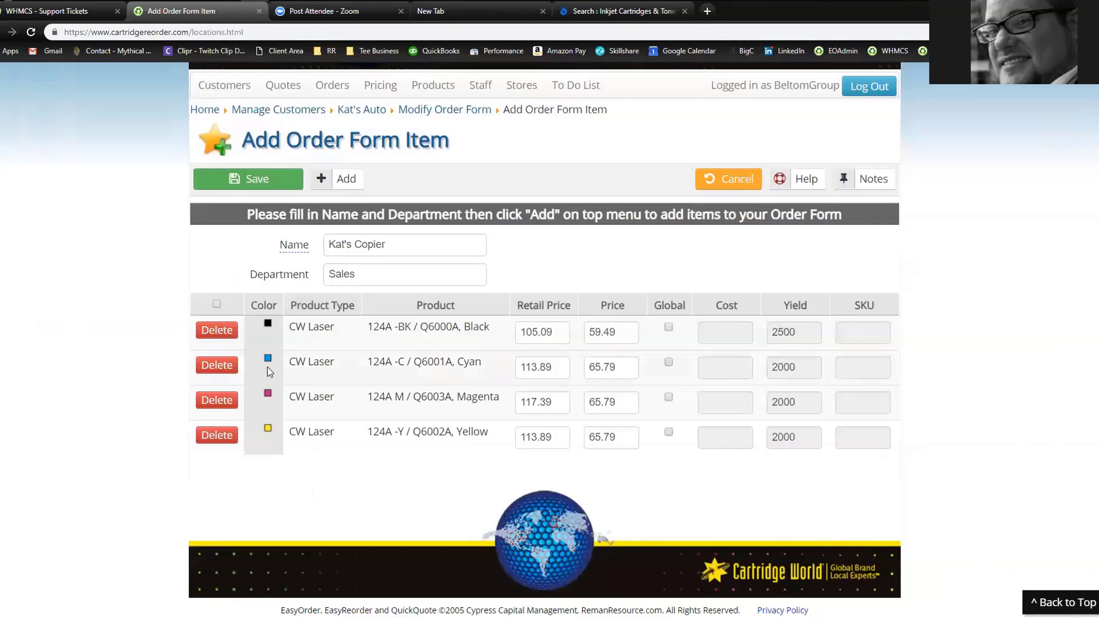
left_click_drag(266, 367, 420, 373)
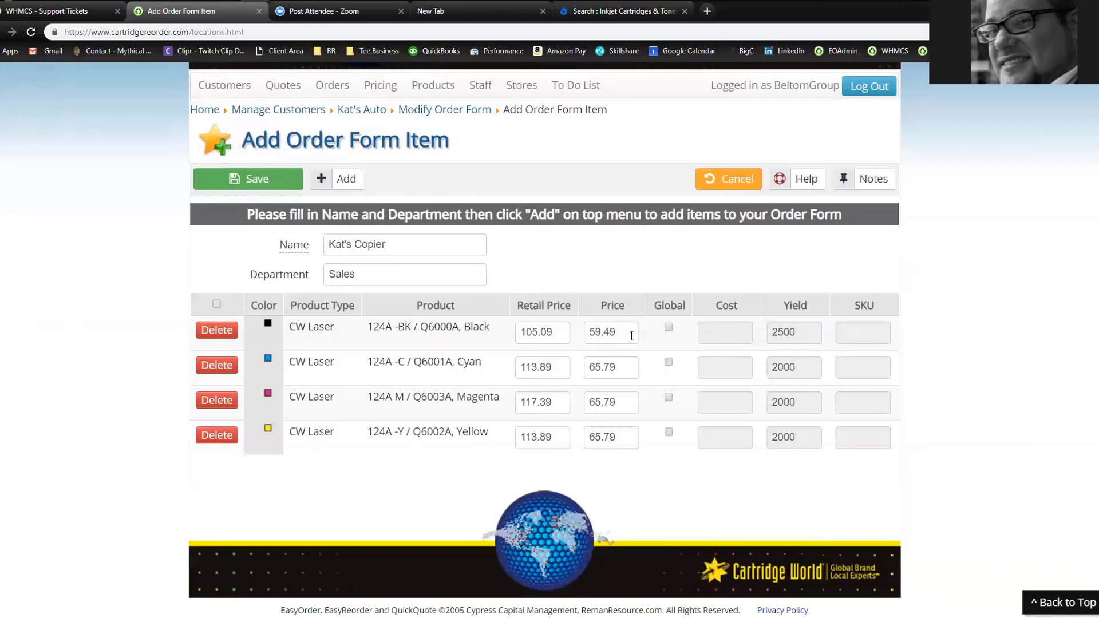
left_click_drag(555, 333, 496, 331)
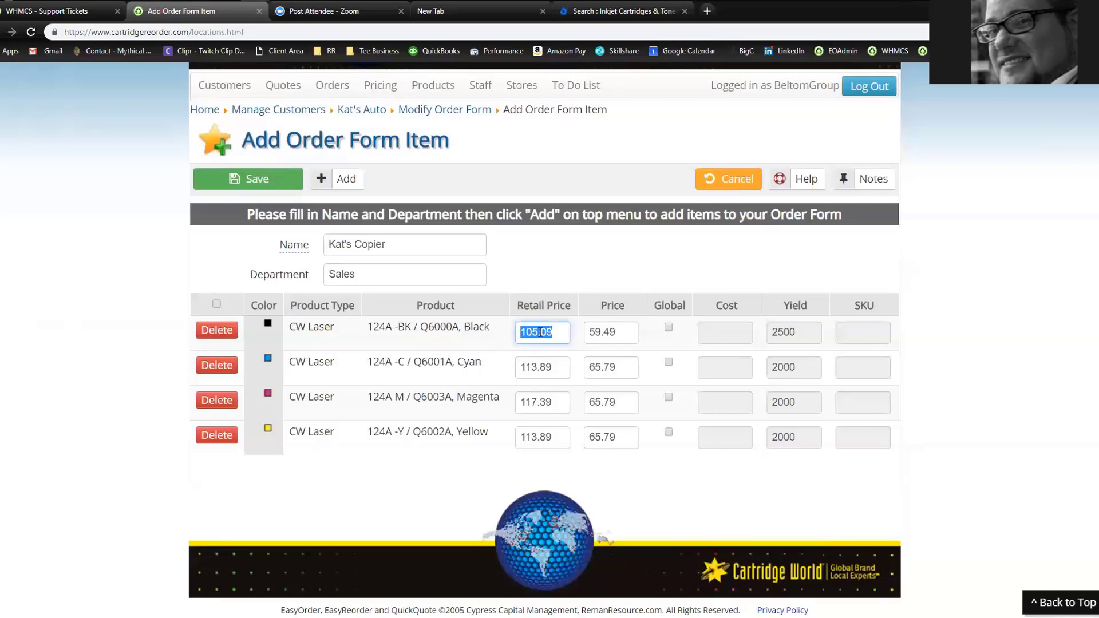
left_click(555, 331)
double_click(516, 339)
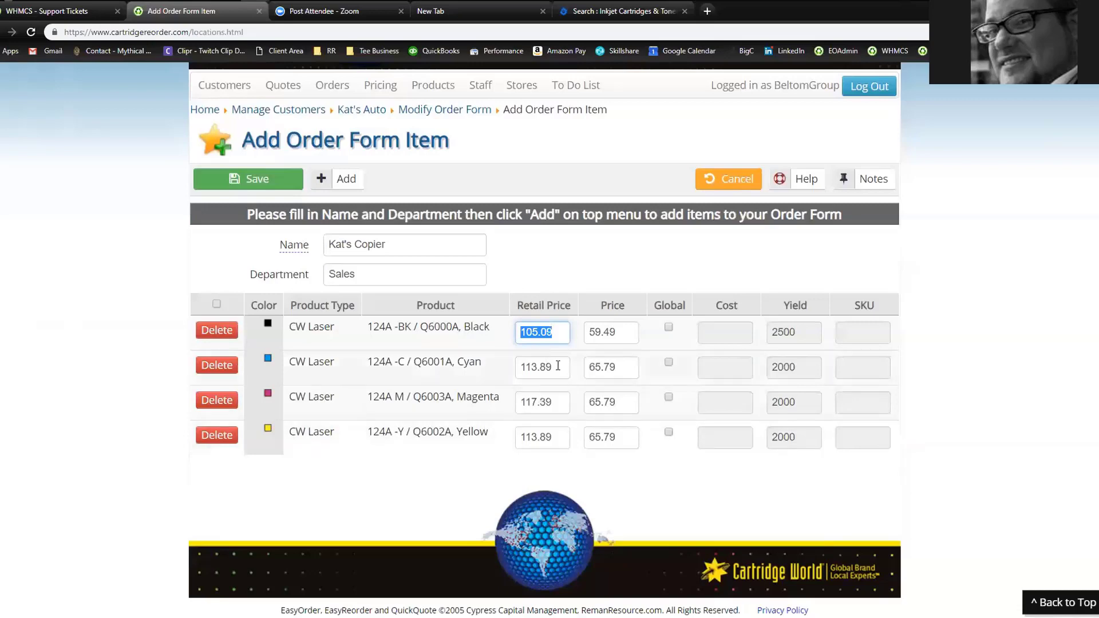
double_click(625, 330)
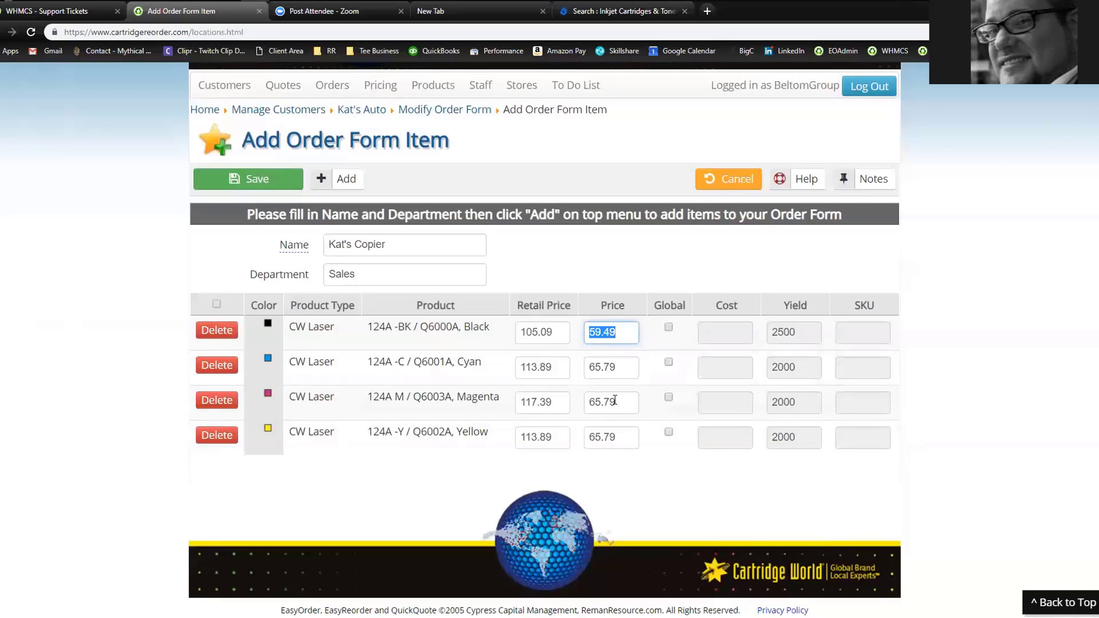
Enter price 60.00 for the Black toner and 66.00 for the Cyan and Magenta toners
left_click(622, 332)
key("ctrl+a")
key("shift+Tab")
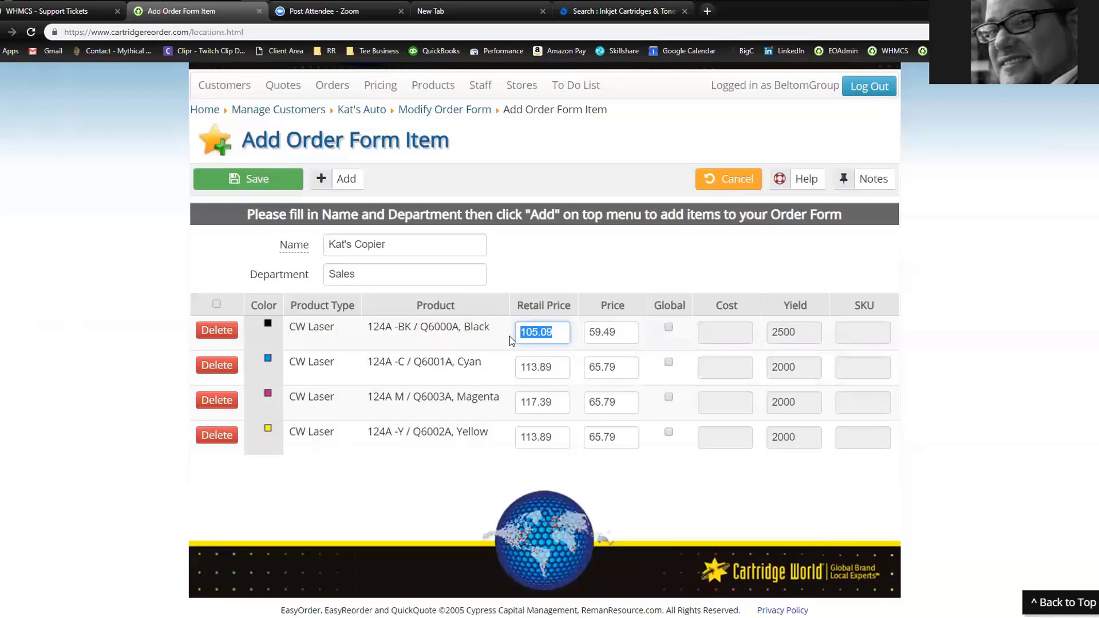
key("Tab")
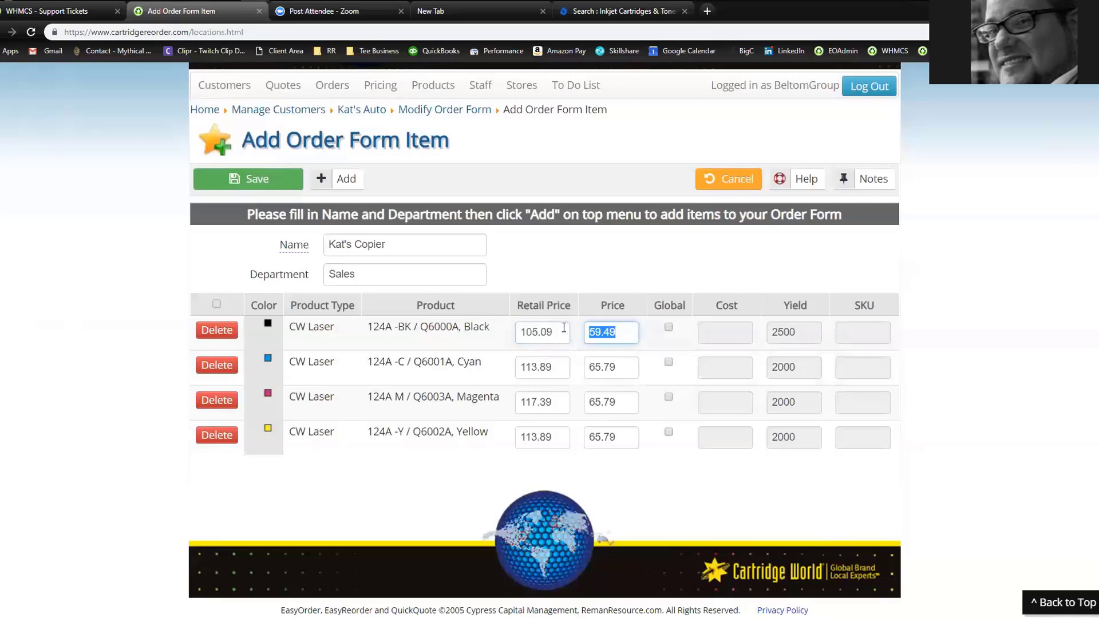
type("60.00")
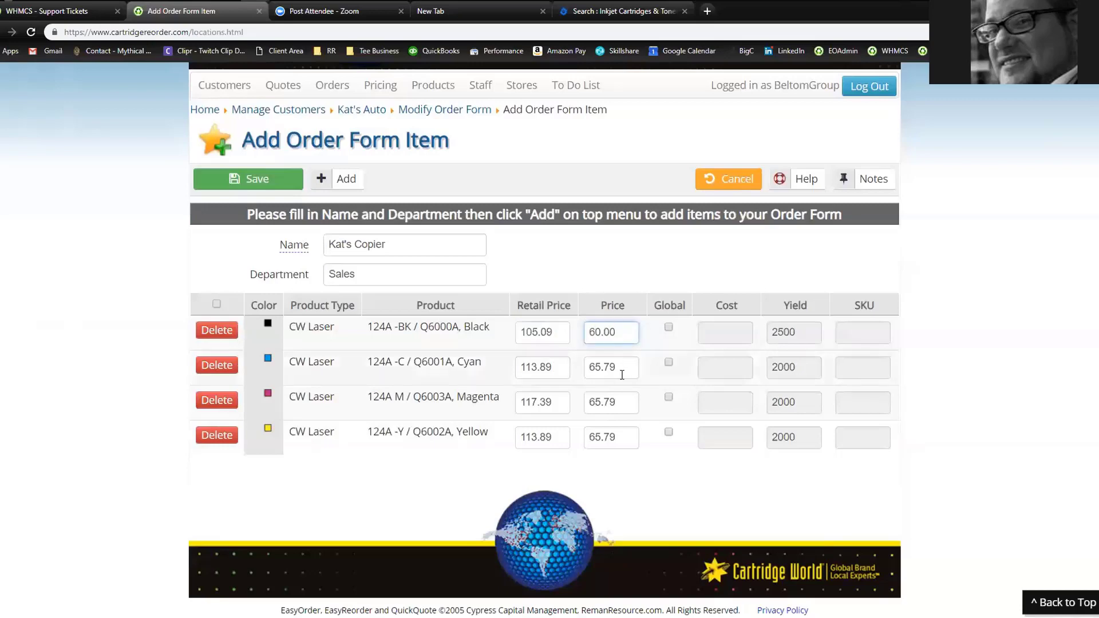
left_click(623, 375)
type("66.00")
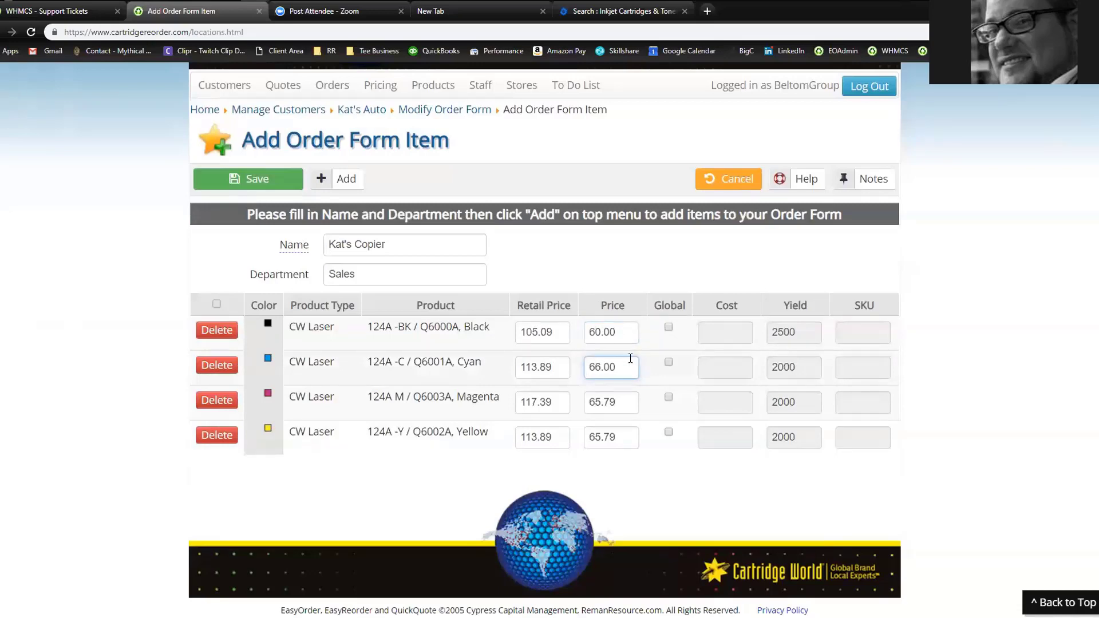
left_click_drag(630, 360, 561, 442)
left_click(586, 404)
type("66.00")
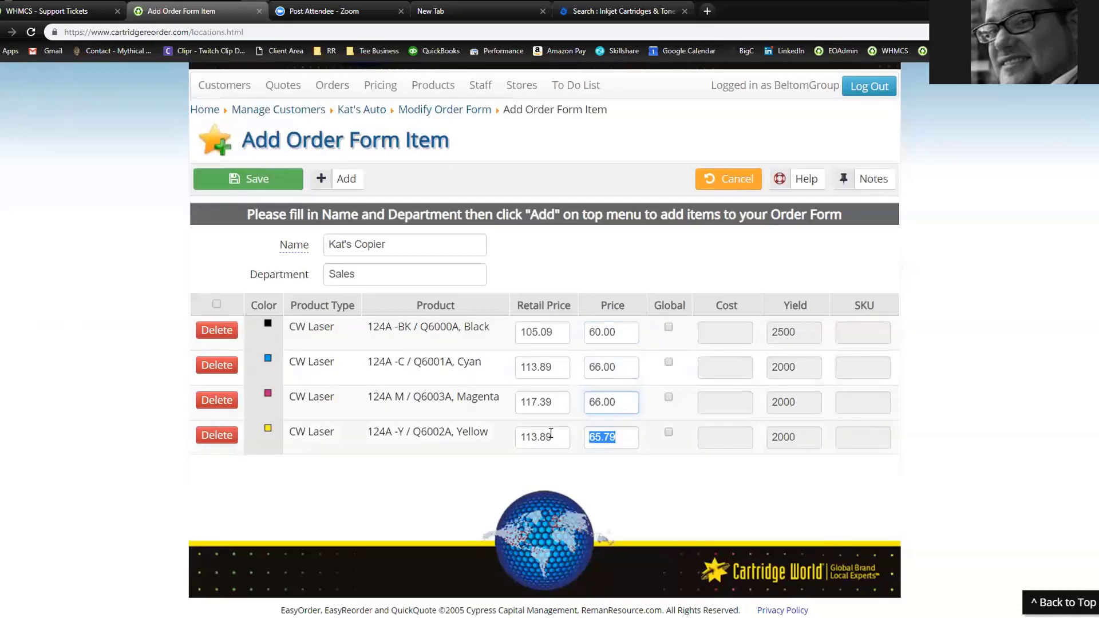
type("66.00")
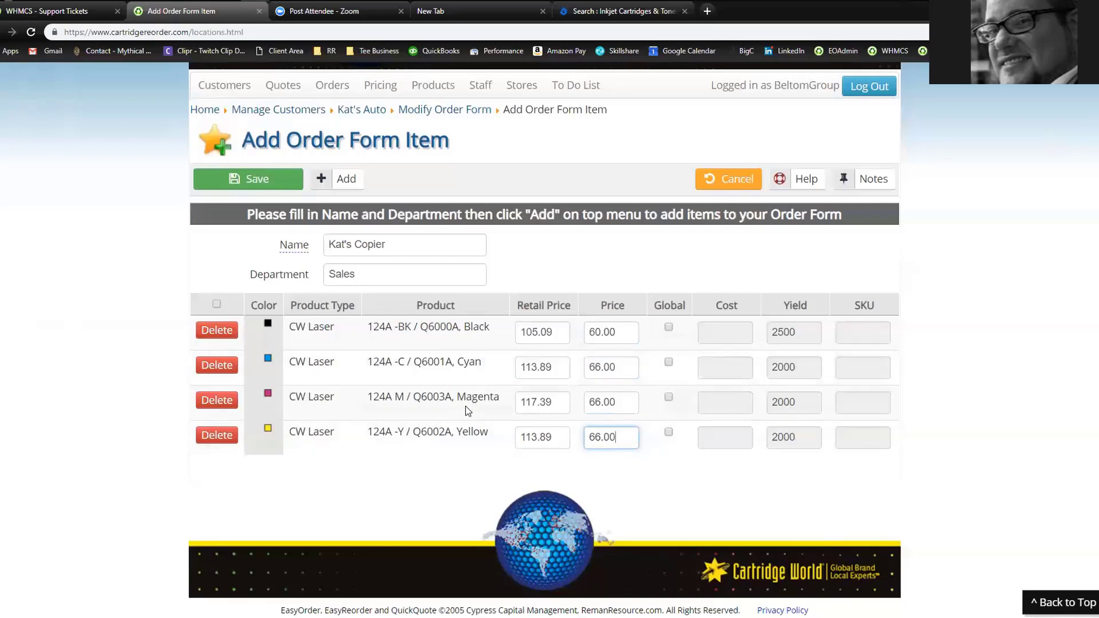
left_click(669, 328)
left_click(669, 363)
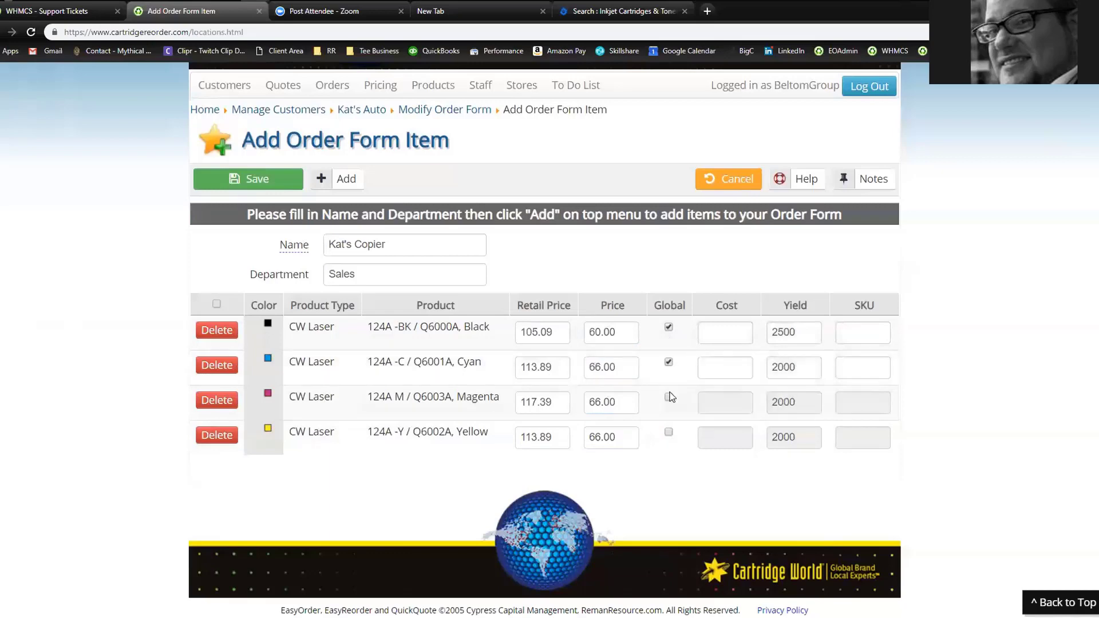
left_click(669, 397)
left_click(669, 432)
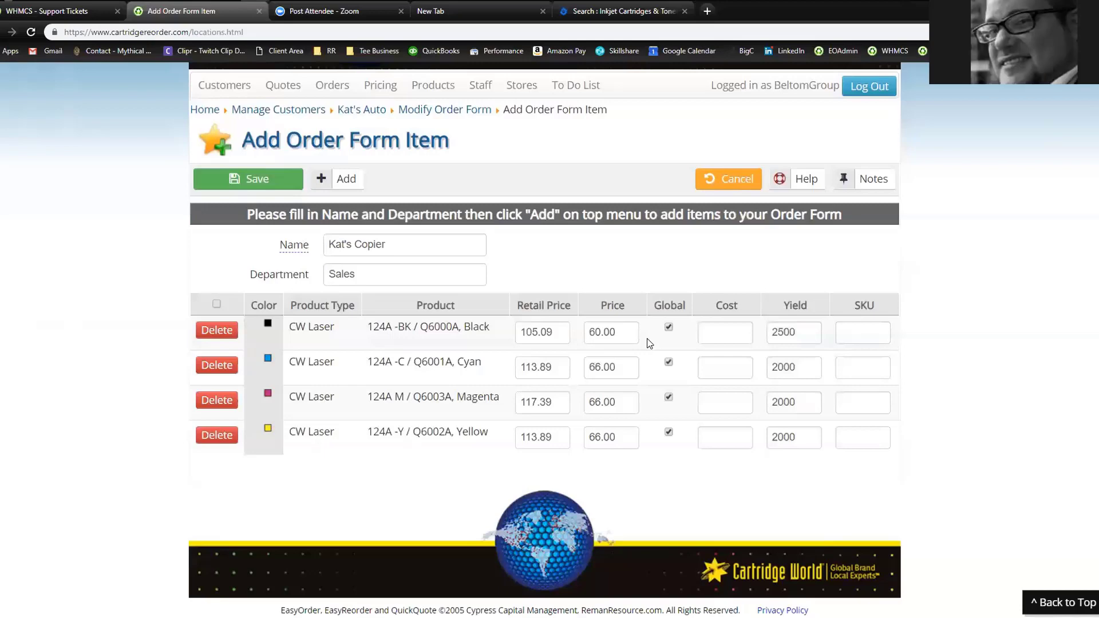
left_click(668, 327)
left_click(668, 361)
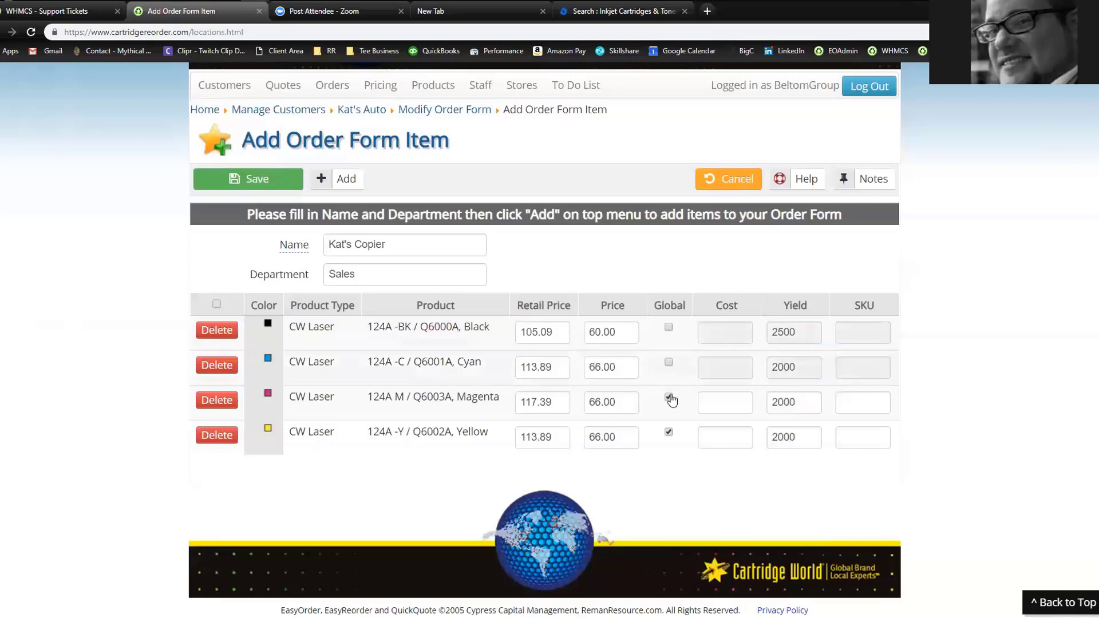
left_click(669, 397)
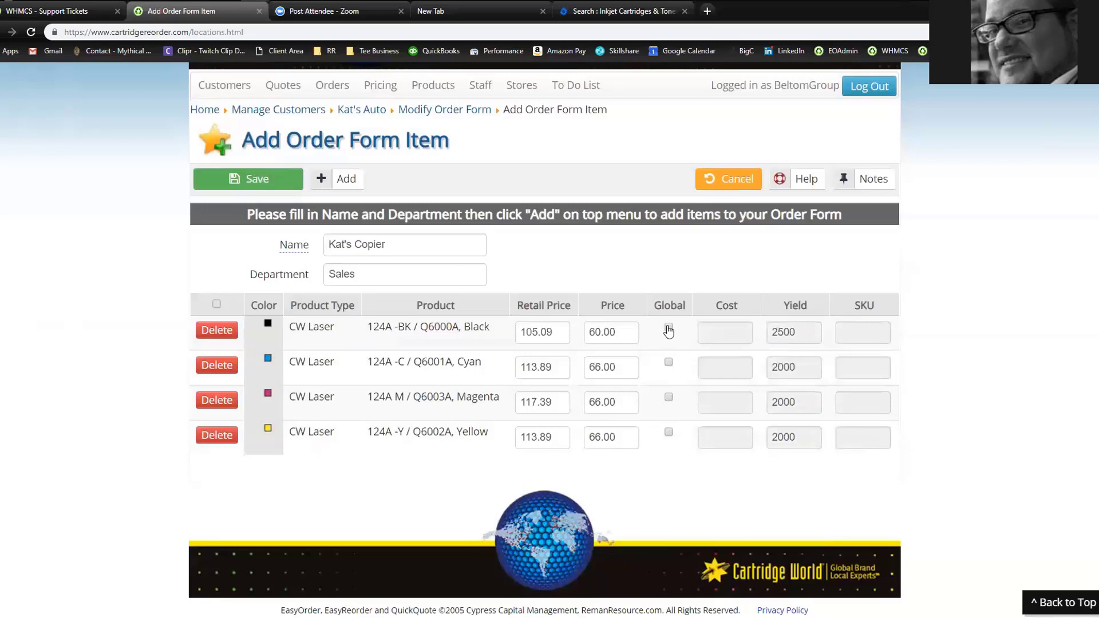
Tick and then untick Global for all four toners, leaving them unticked
left_click(668, 329)
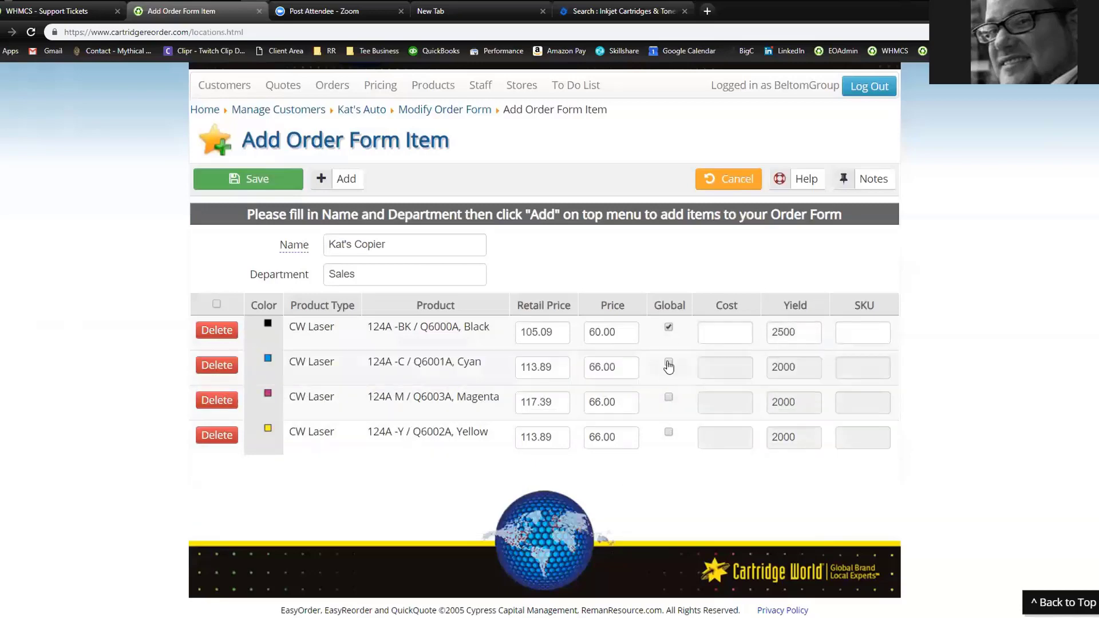
left_click(668, 365)
left_click(669, 397)
left_click(668, 433)
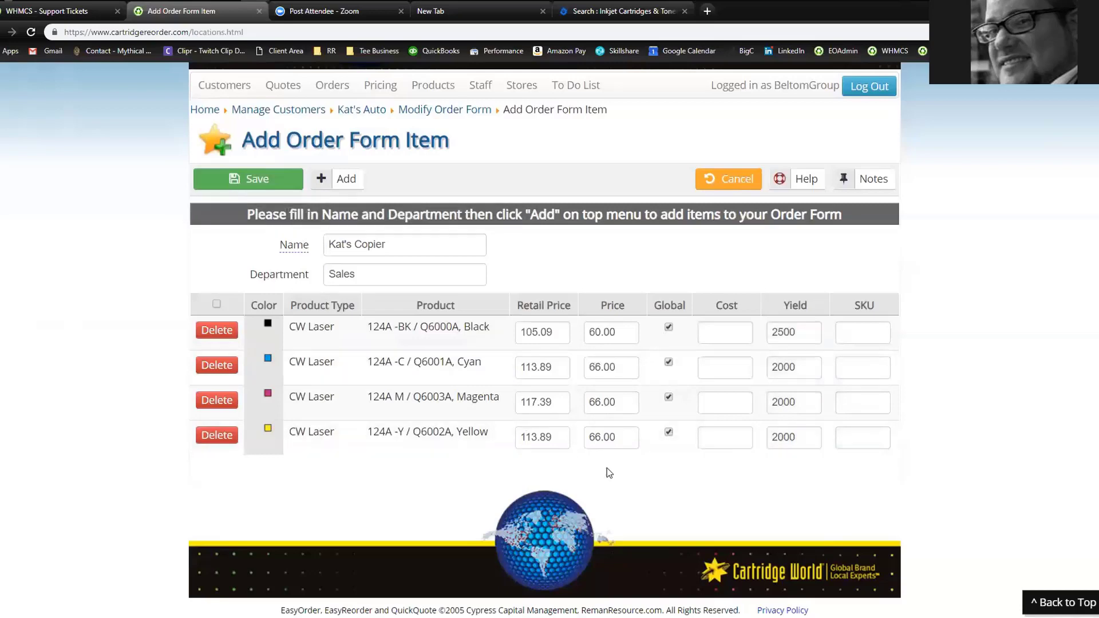
left_click(668, 327)
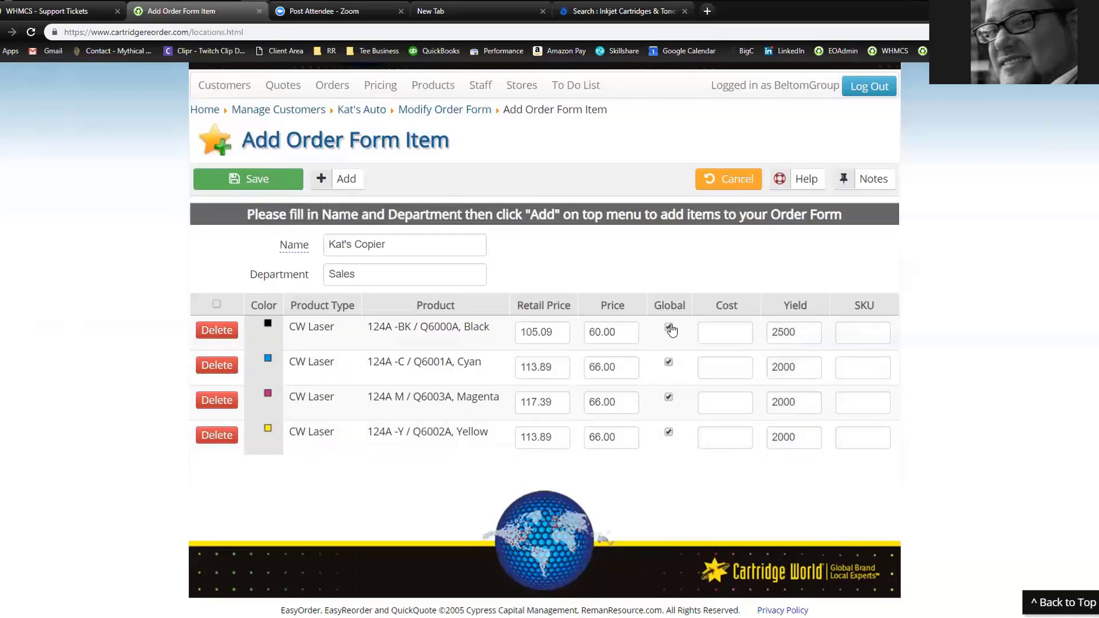
left_click(669, 364)
left_click(669, 397)
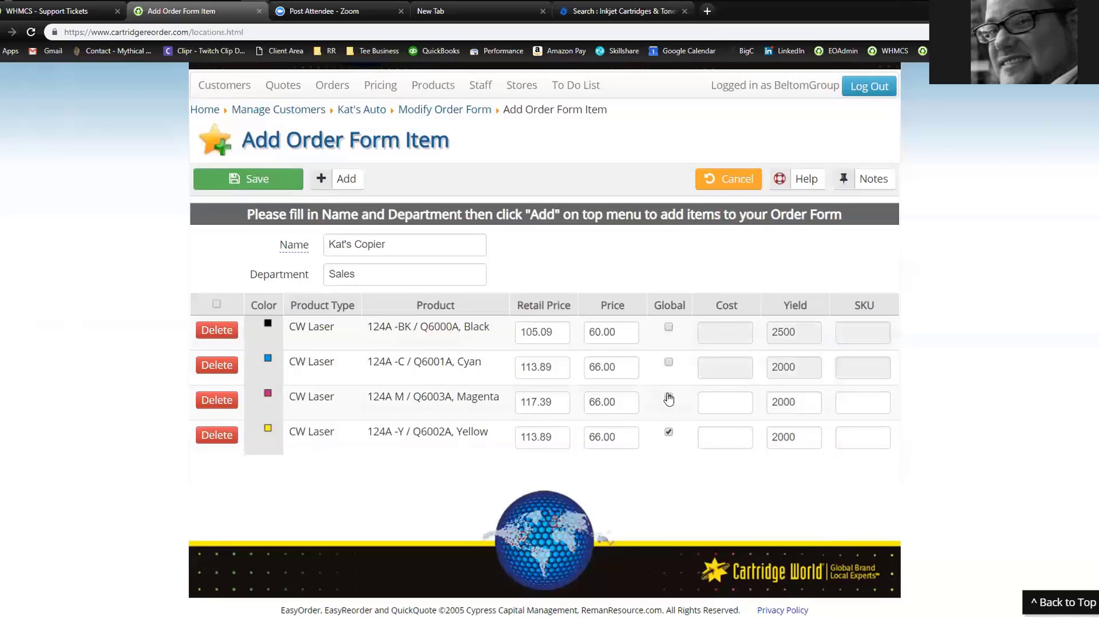
left_click(669, 434)
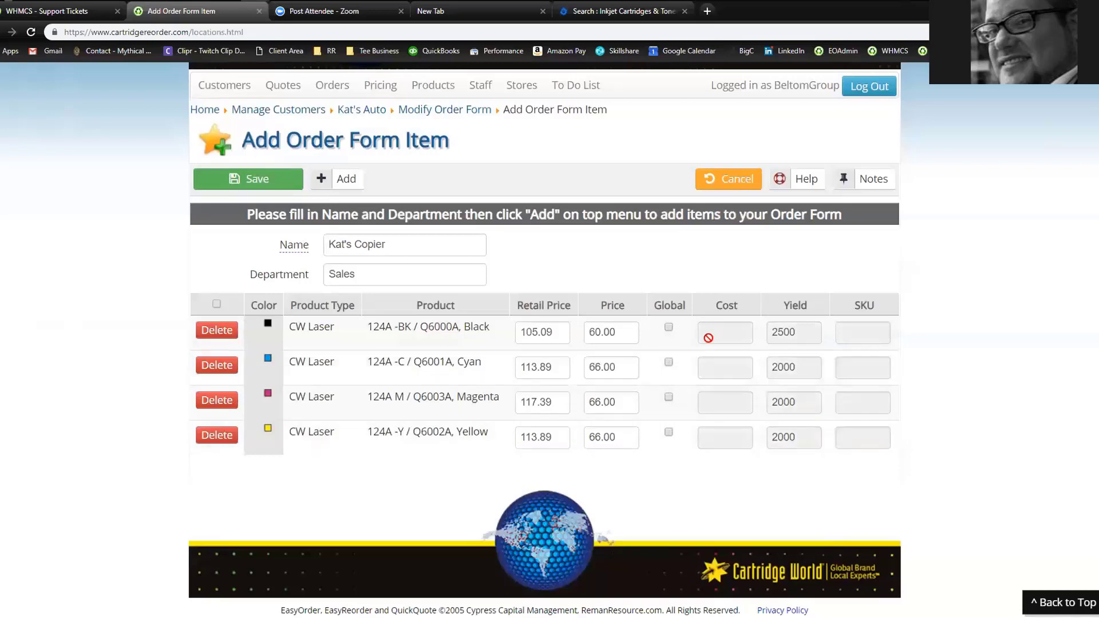
Check the Black toner's cost and SKU fields, keep Global unticked, and save Kat's Copier
left_click(668, 327)
left_click(710, 332)
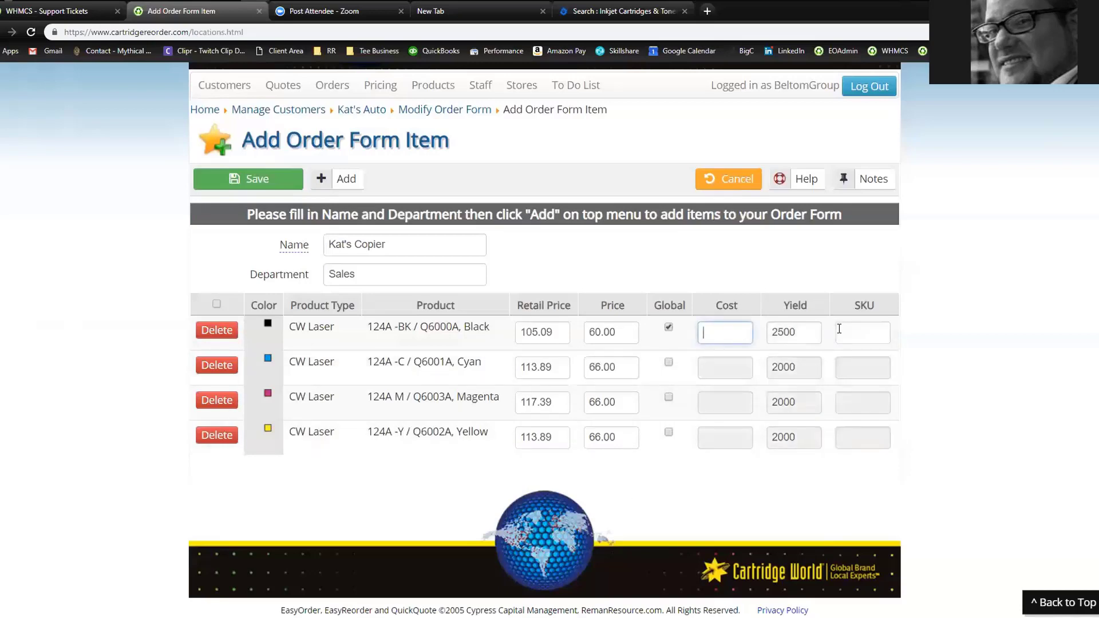
left_click(843, 330)
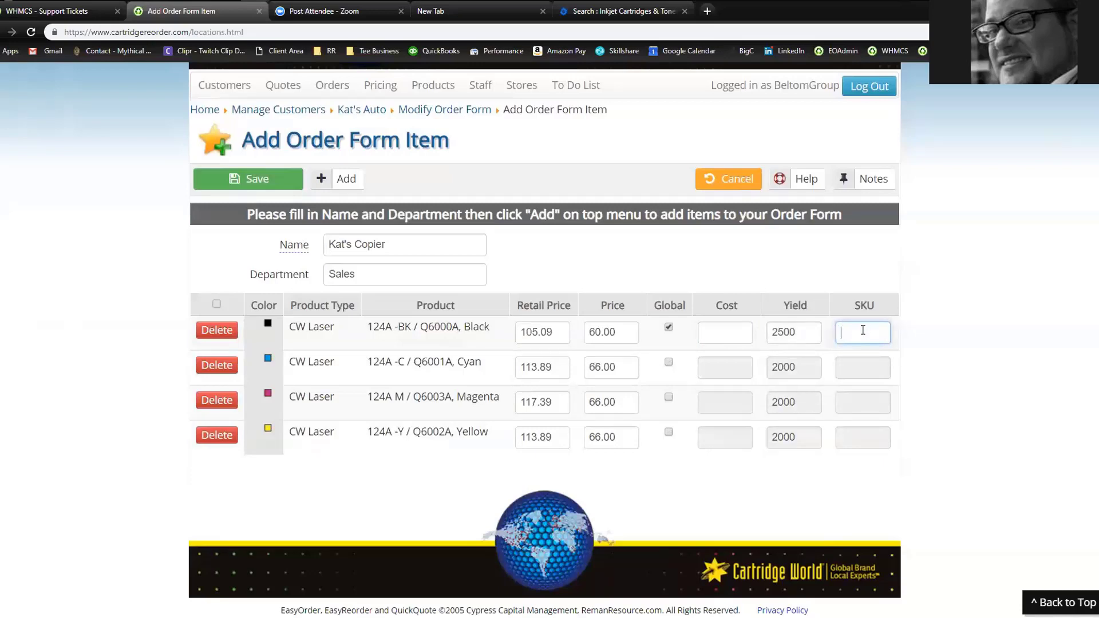
left_click(736, 337)
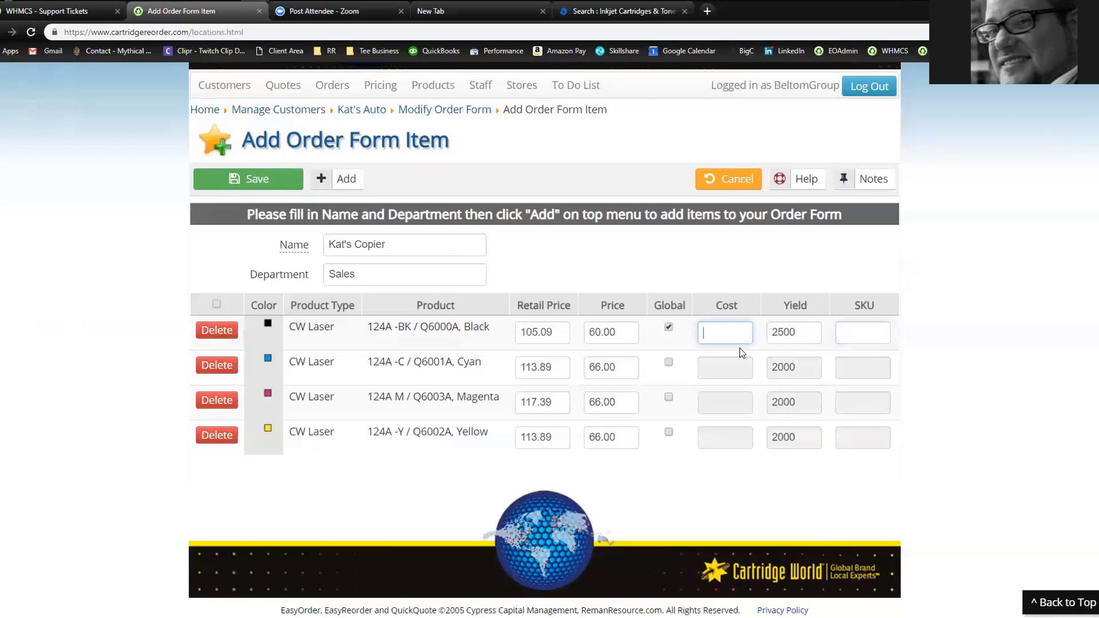
left_click(669, 328)
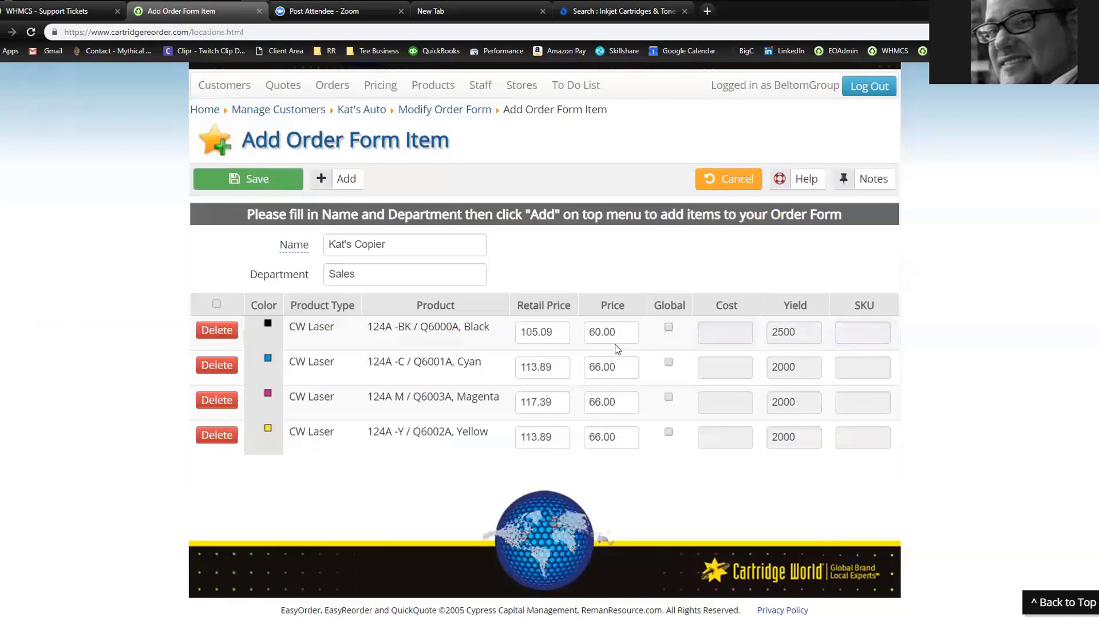
left_click(236, 179)
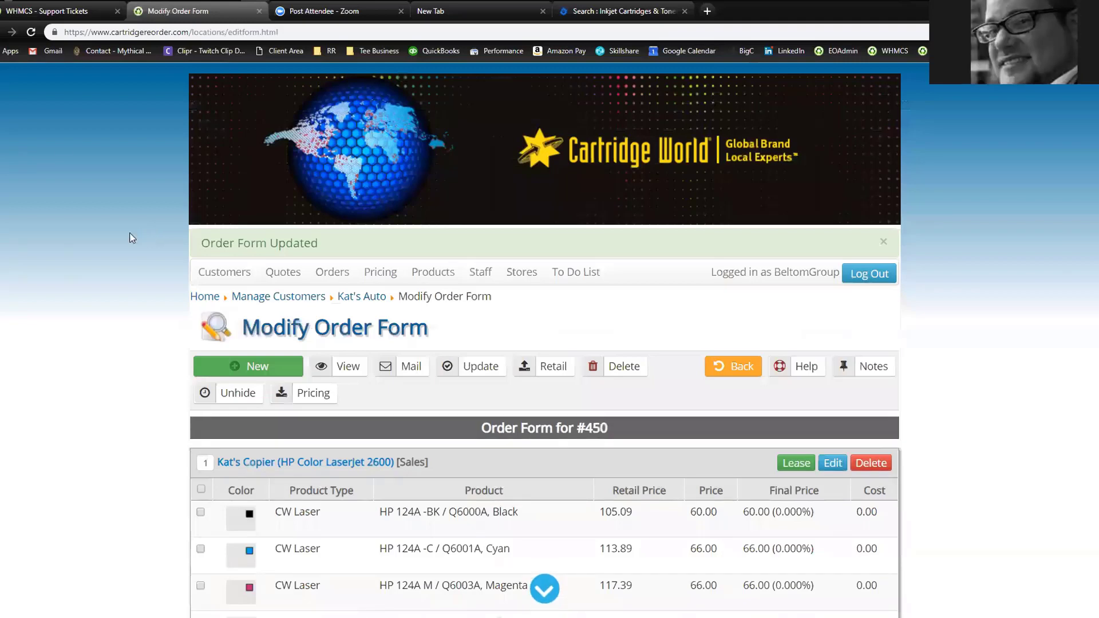
scroll(121, 248, "down", 3)
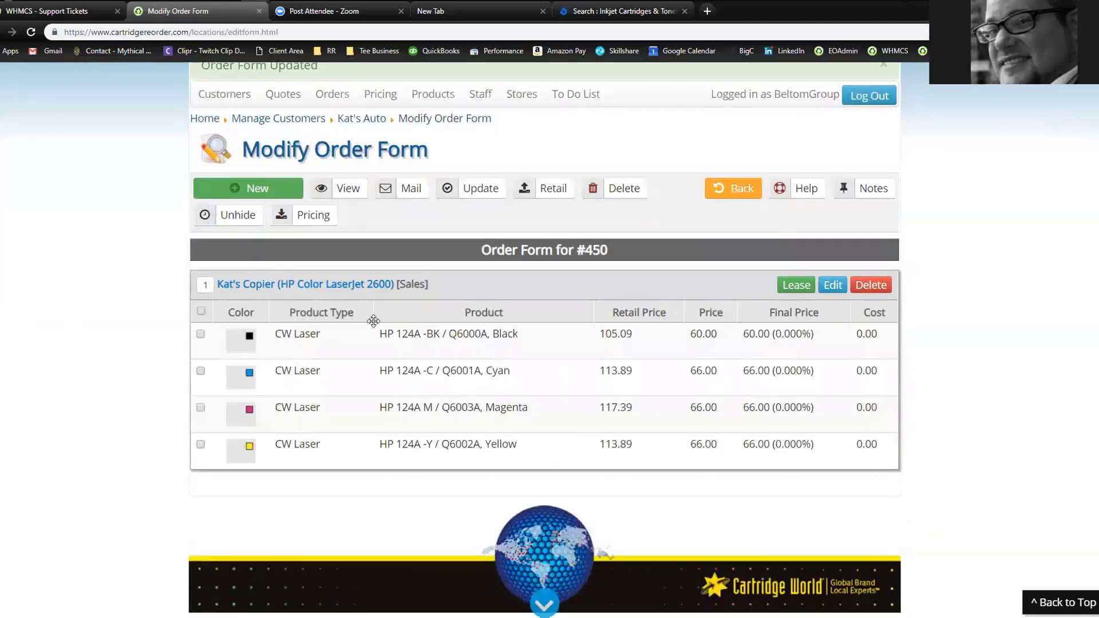
Start another order form item and find Reman cartridges for the Officejet Pro 8600
left_click(253, 187)
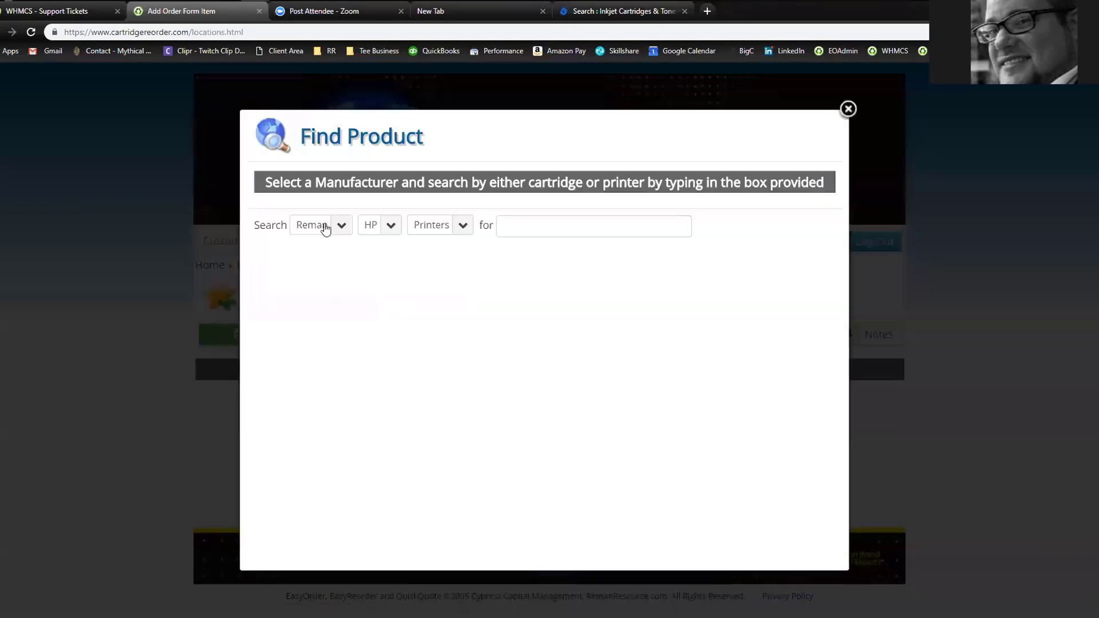
left_click(322, 225)
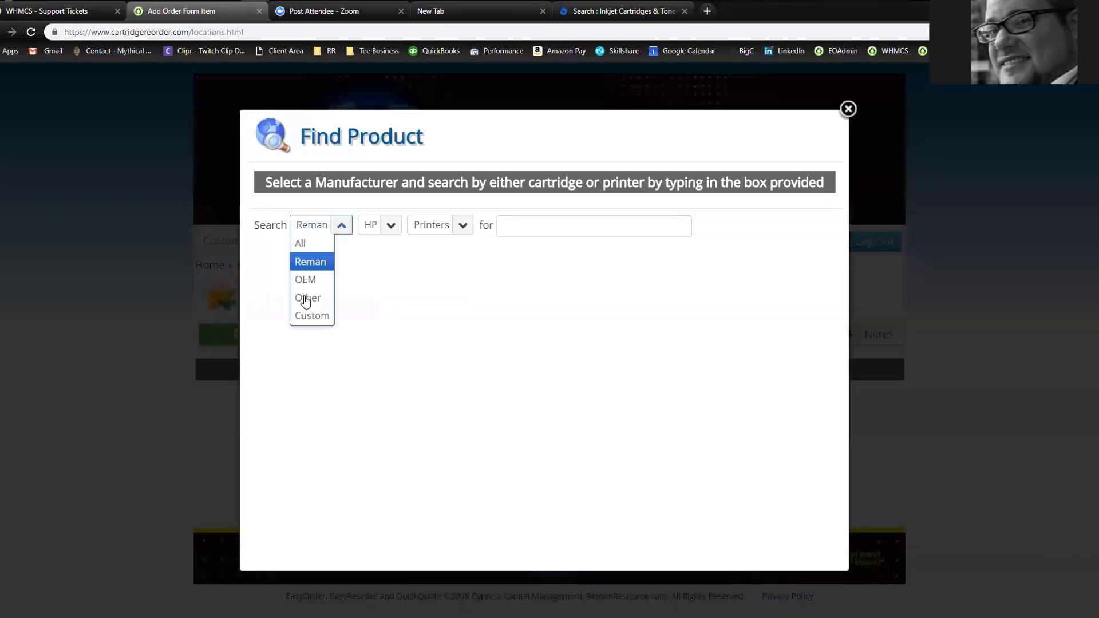
left_click(309, 265)
left_click(528, 228)
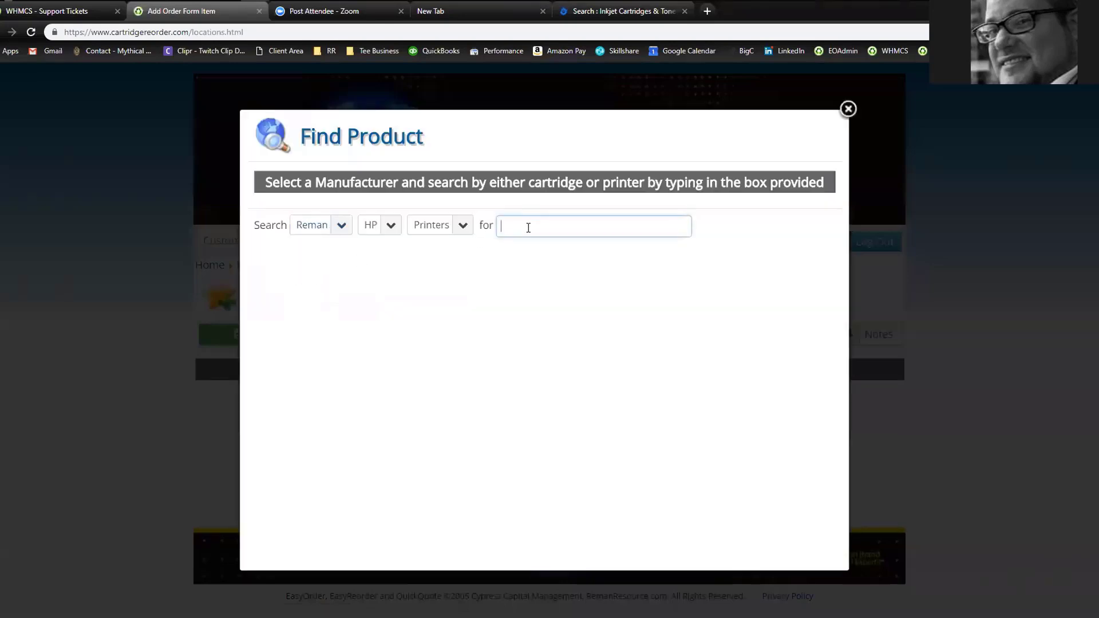
type("8600")
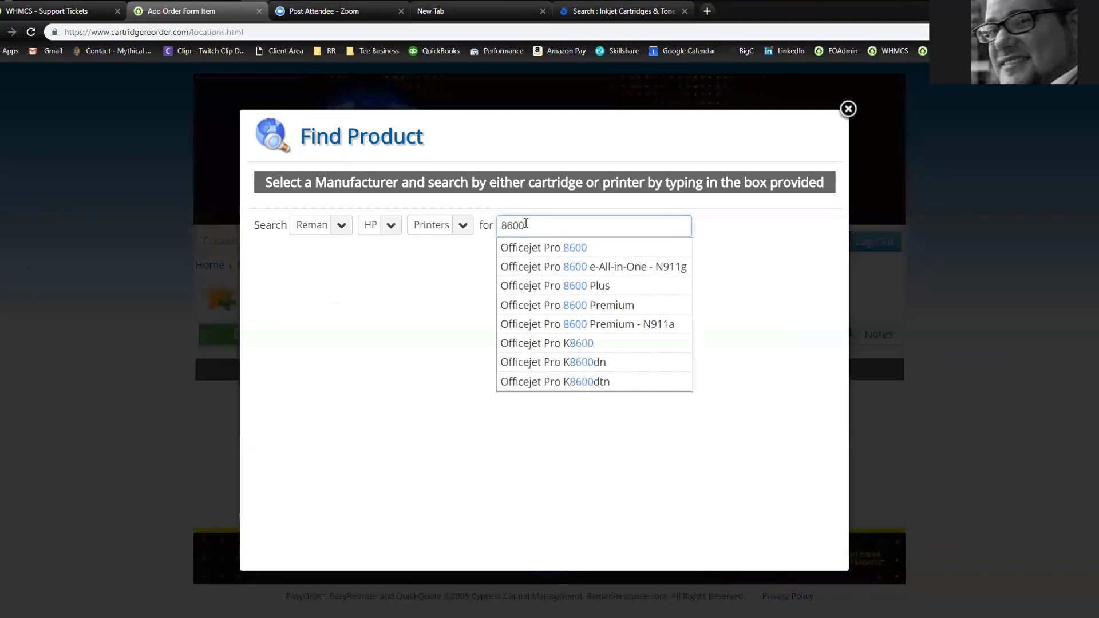
left_click(533, 255)
Add the CN045AN, CN046AN, CN047AN and CN048AN chipped 950XL/951XL inks to the item
scroll(297, 366, "down", 5)
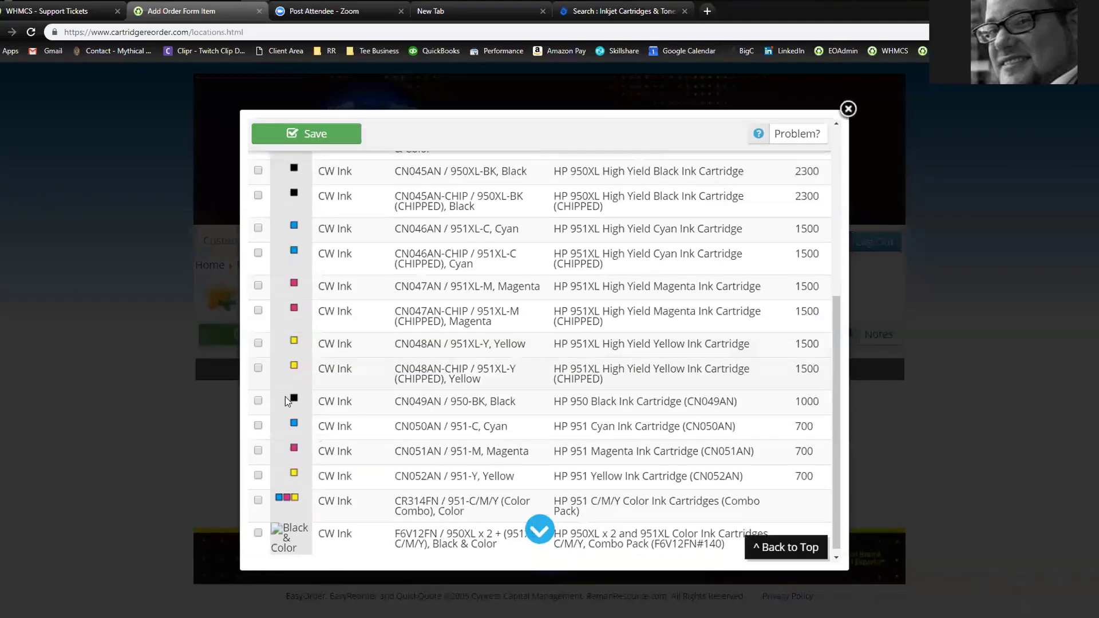
left_click(258, 195)
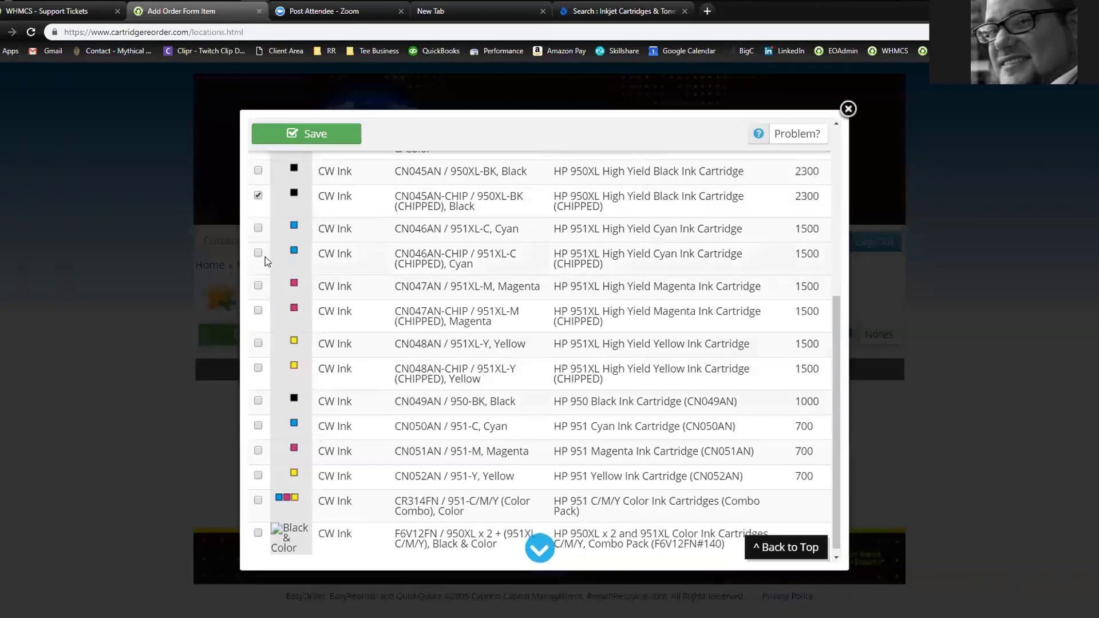
left_click(258, 253)
left_click(258, 311)
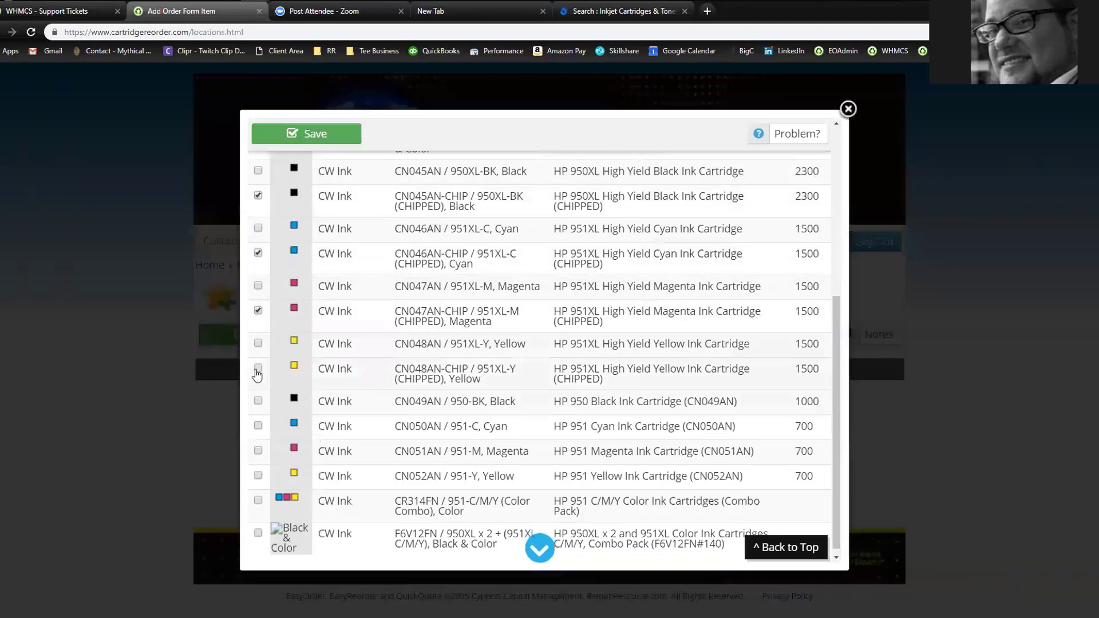
left_click(258, 368)
left_click(303, 134)
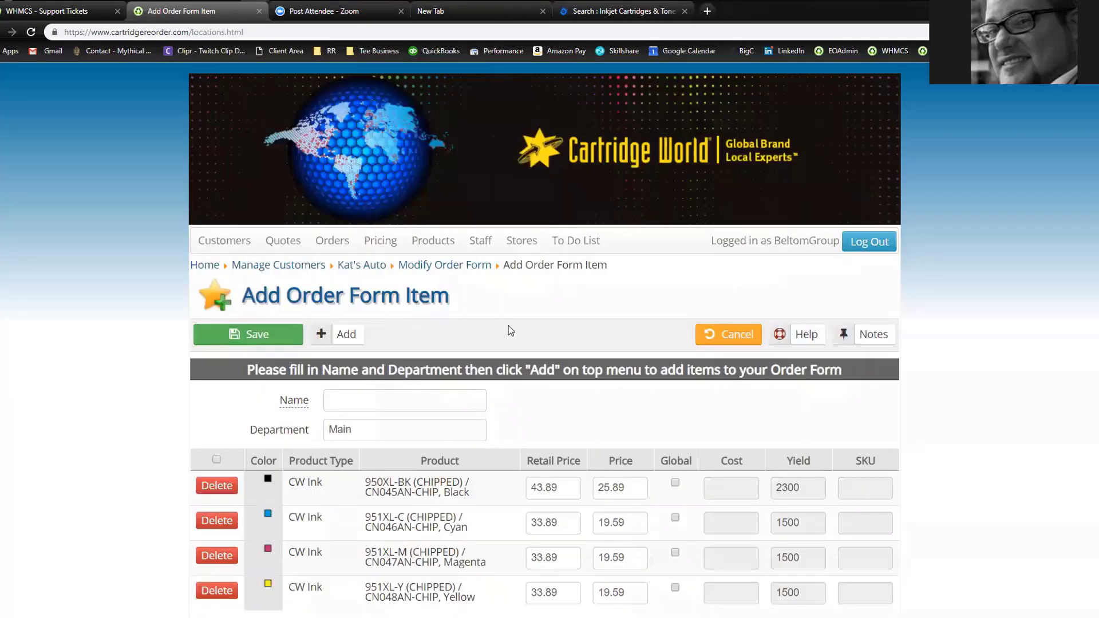
Name the ink item 'Color Copier' and save it to the #450 order form
scroll(510, 331, "down", 3)
left_click(361, 243)
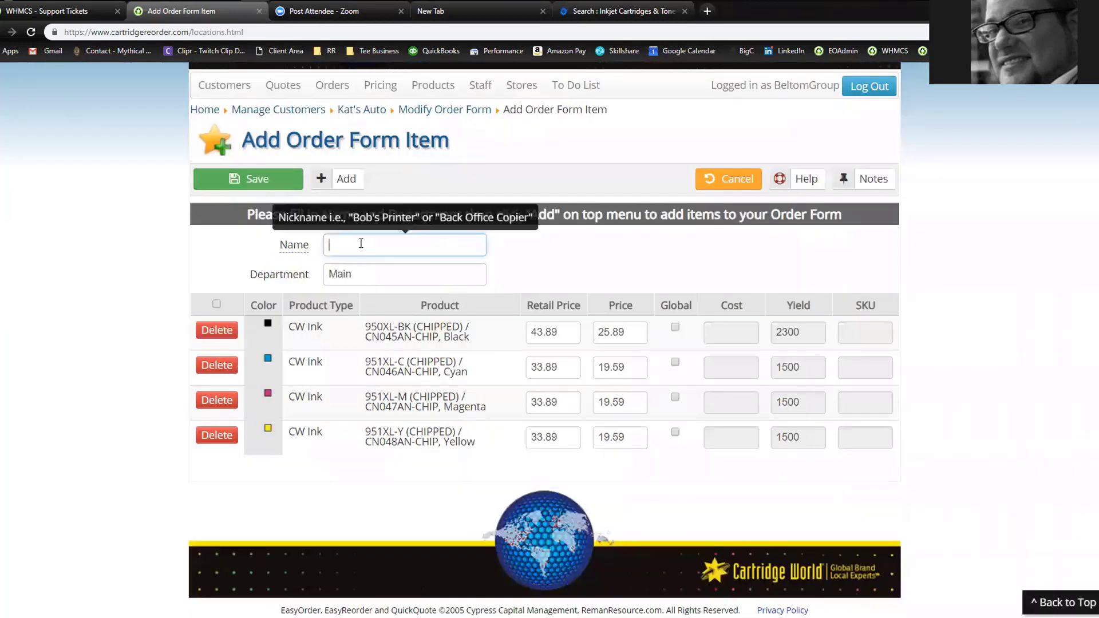
type("Color Copier")
left_click(254, 183)
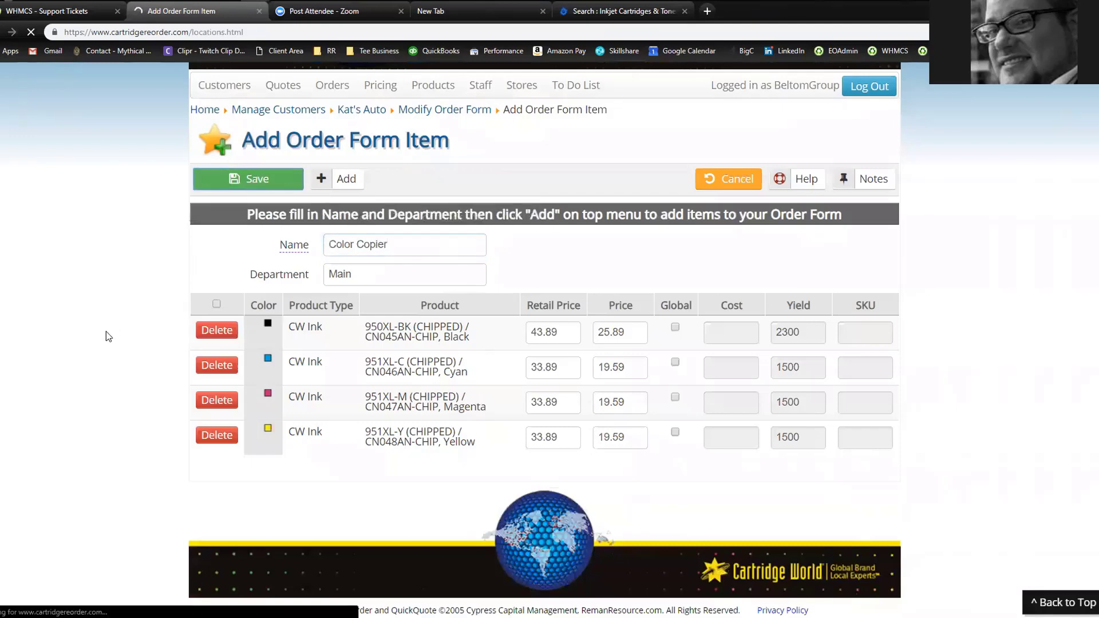
Drag the Color Copier block above the Kat's Copier block on order form #450
scroll(111, 327, "down", 5)
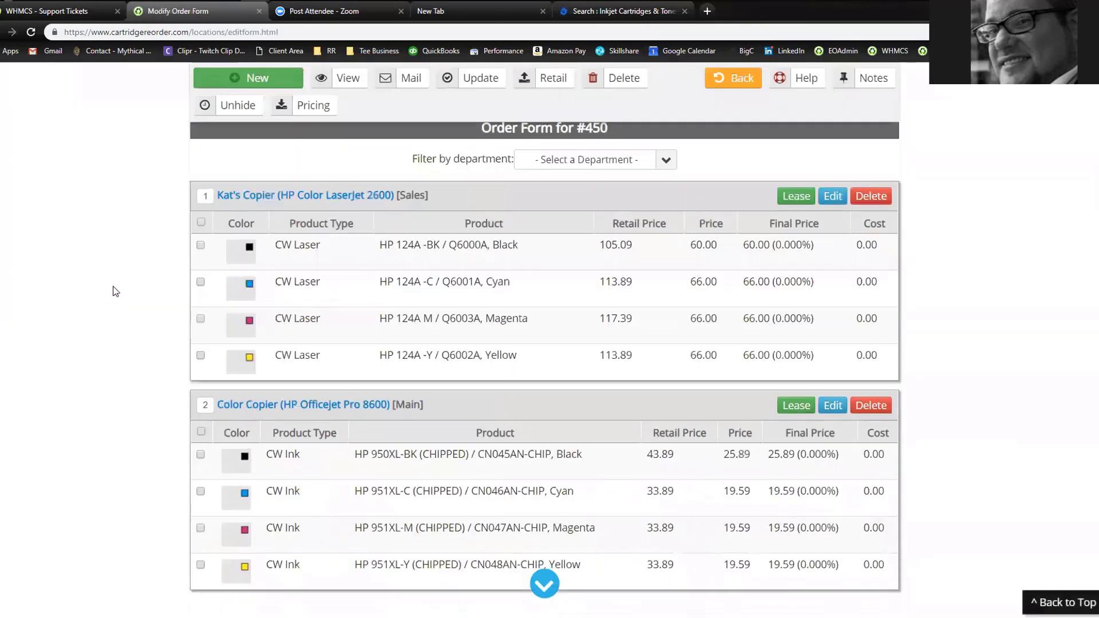
scroll(123, 319, "down", 4)
scroll(123, 319, "up", 4)
left_click_drag(524, 381, 523, 246)
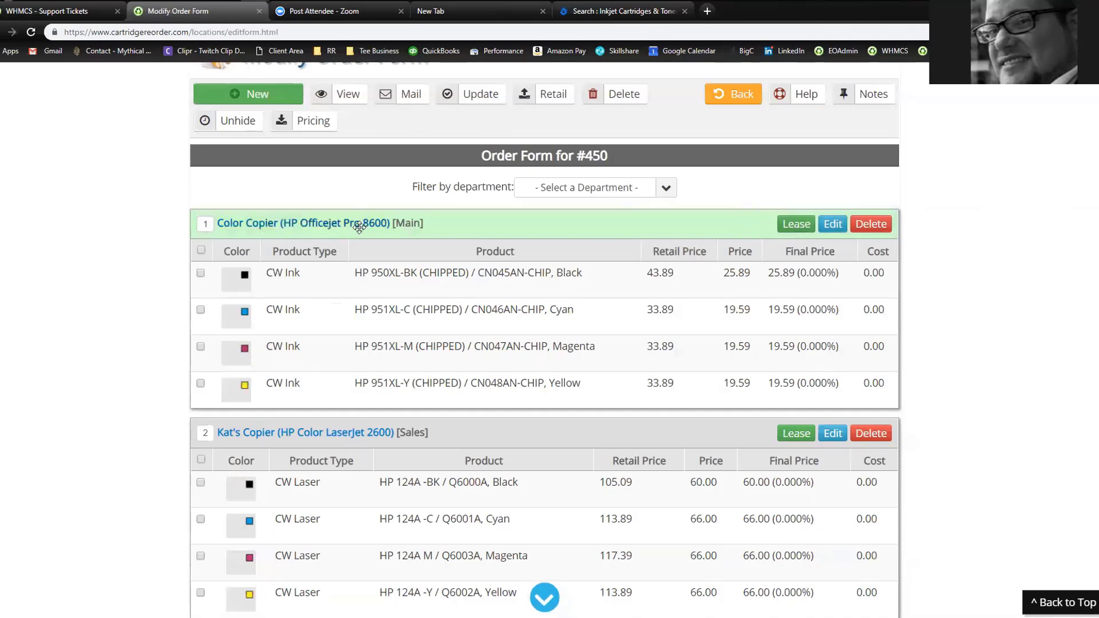
Set the Color Copier lease date to 03/27/2020 in the date picker
left_click(791, 225)
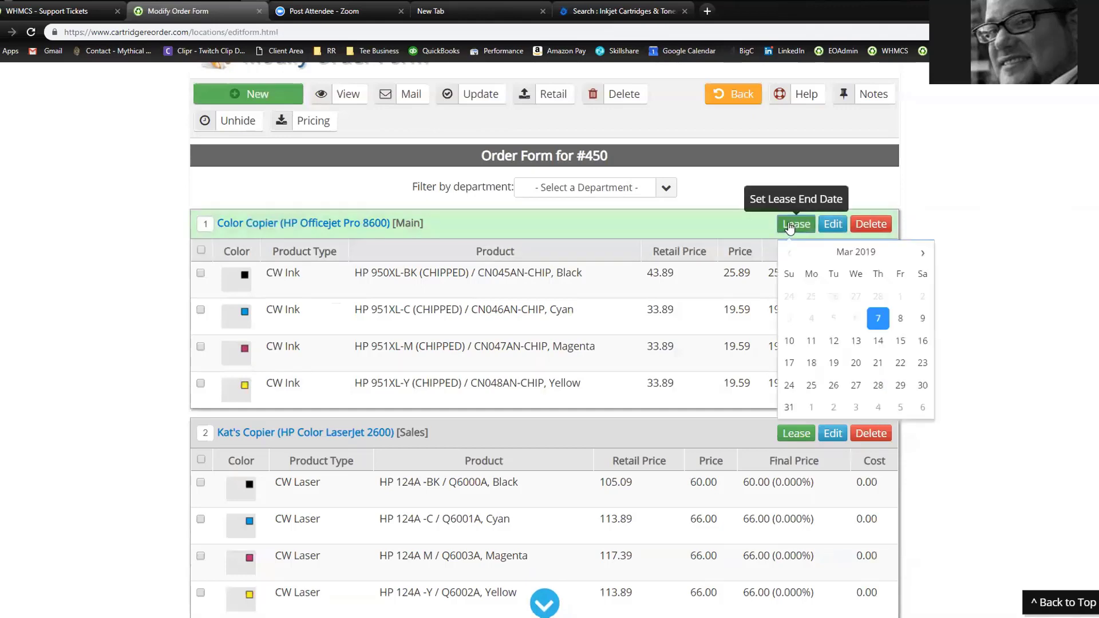
left_click(924, 254)
left_click(924, 255)
left_click(923, 255)
left_click(923, 254)
left_click(923, 254)
left_click(923, 254)
left_click(923, 254)
left_click(923, 254)
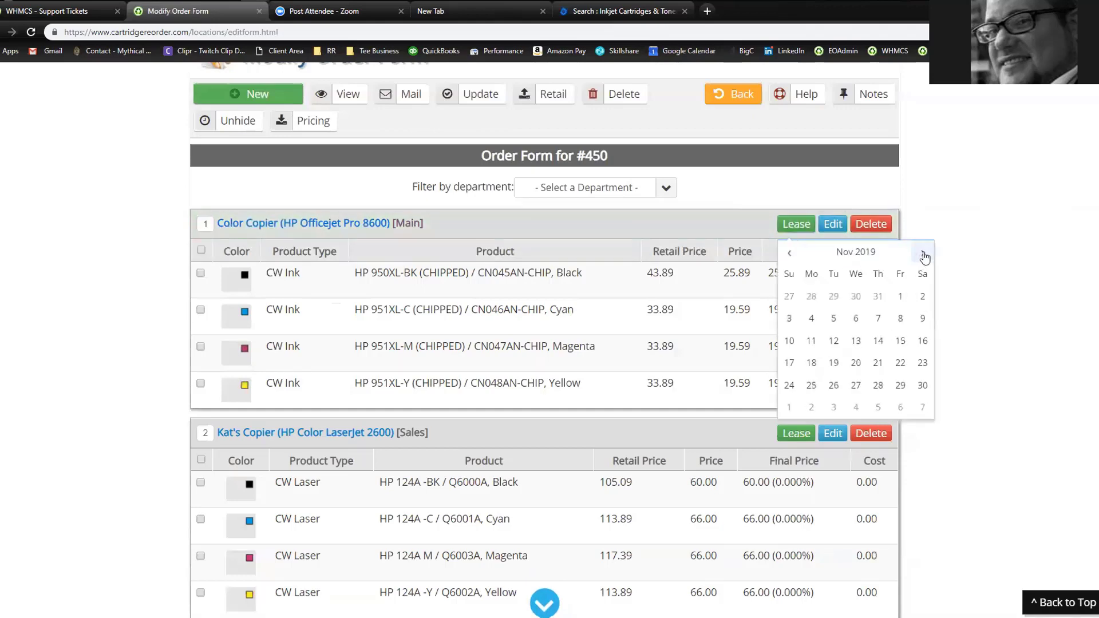
left_click(923, 254)
left_click(924, 254)
left_click(924, 255)
left_click(924, 254)
left_click(923, 254)
left_click(924, 254)
left_click(924, 254)
left_click(924, 254)
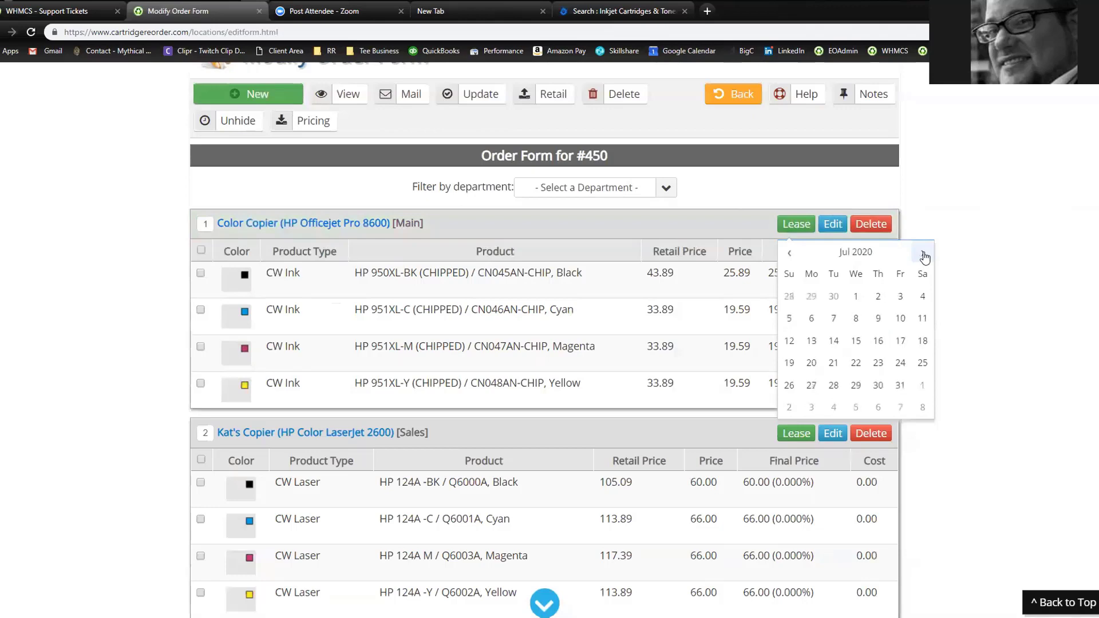
left_click(923, 254)
left_click(790, 254)
left_click(790, 253)
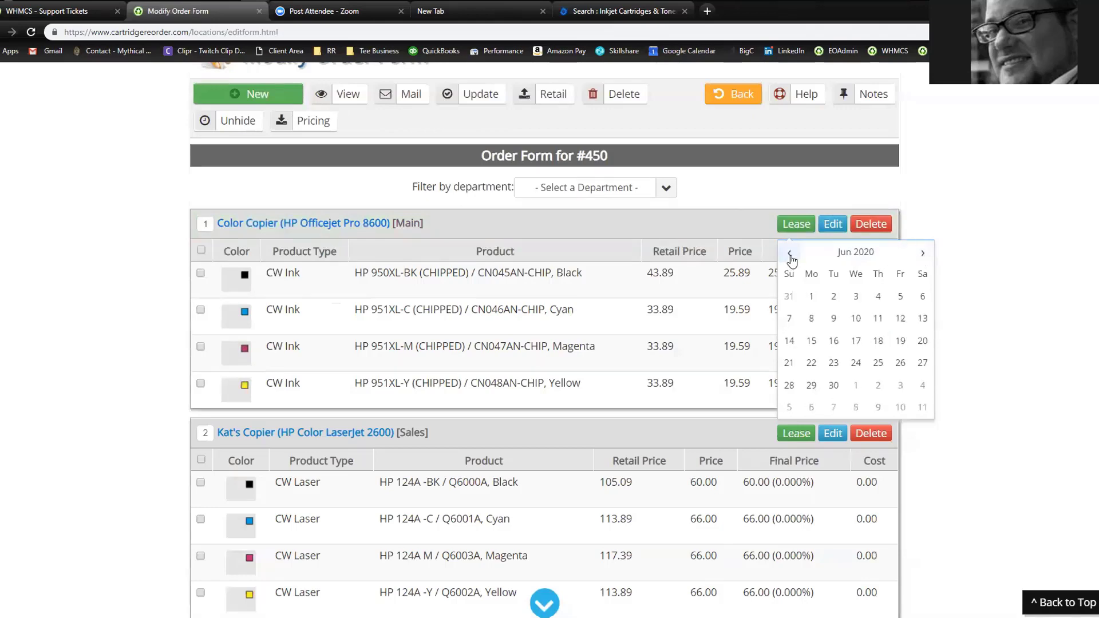
left_click(791, 256)
left_click(791, 257)
left_click(790, 256)
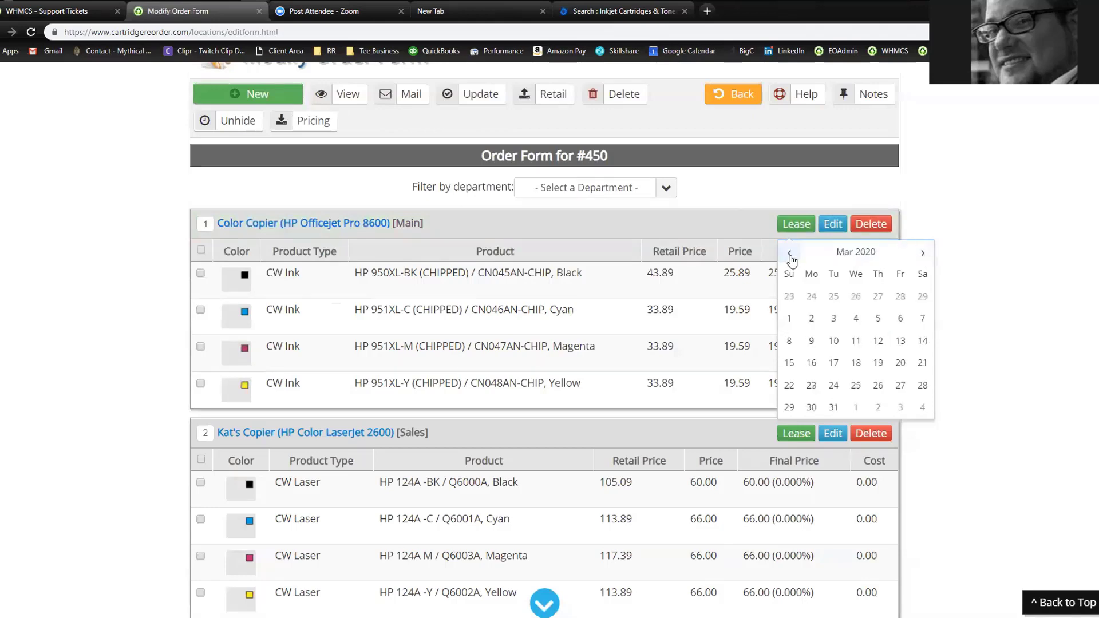
left_click(910, 388)
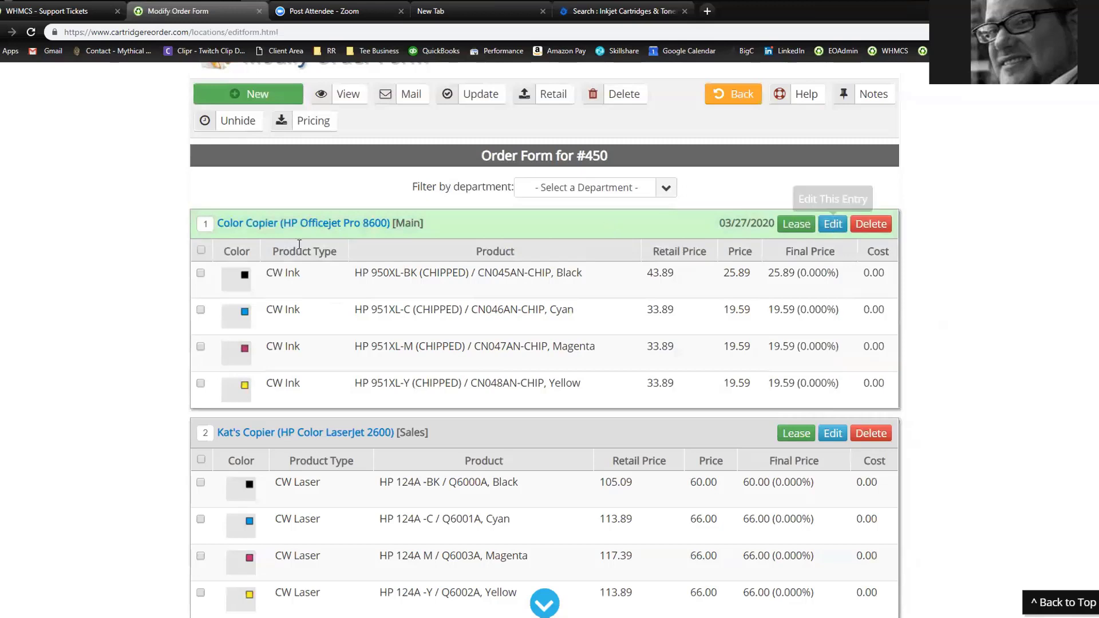
Append ' - ' plus the copier's serial number to the Color Copier item name and save it
left_click(833, 225)
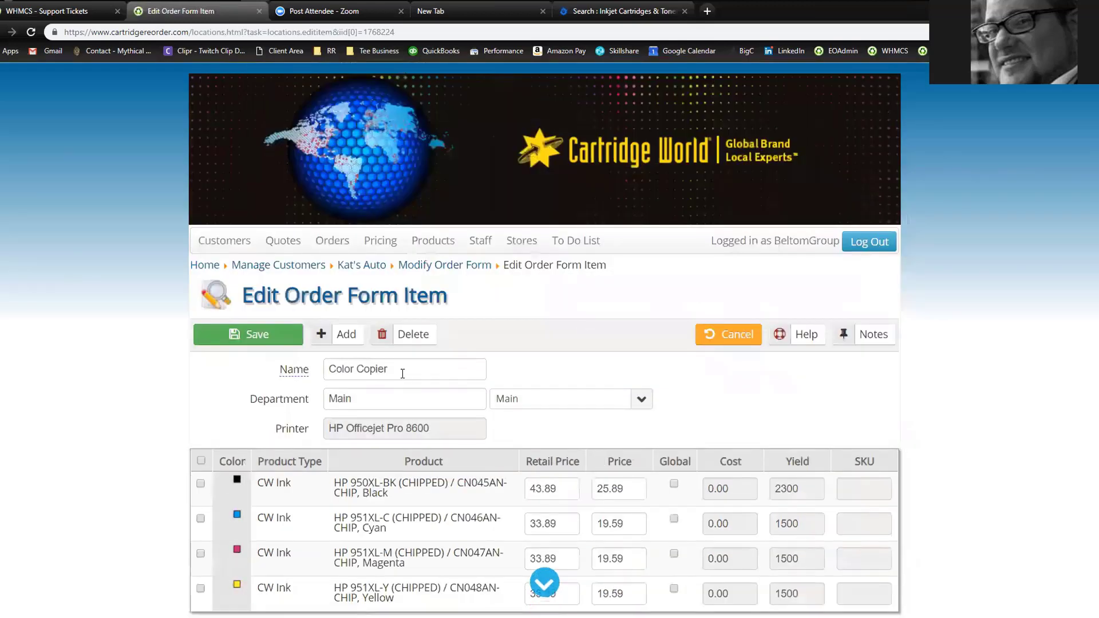
left_click(403, 374)
type("0")
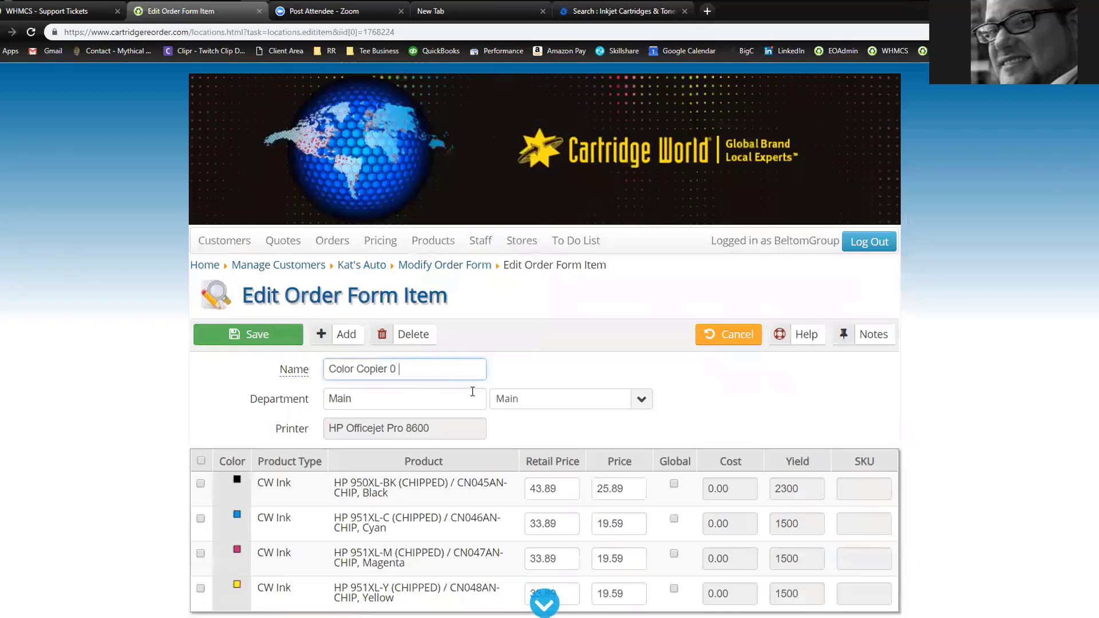
key("BackSpace")
type("- 35435654654654")
left_click_drag(396, 369, 511, 367)
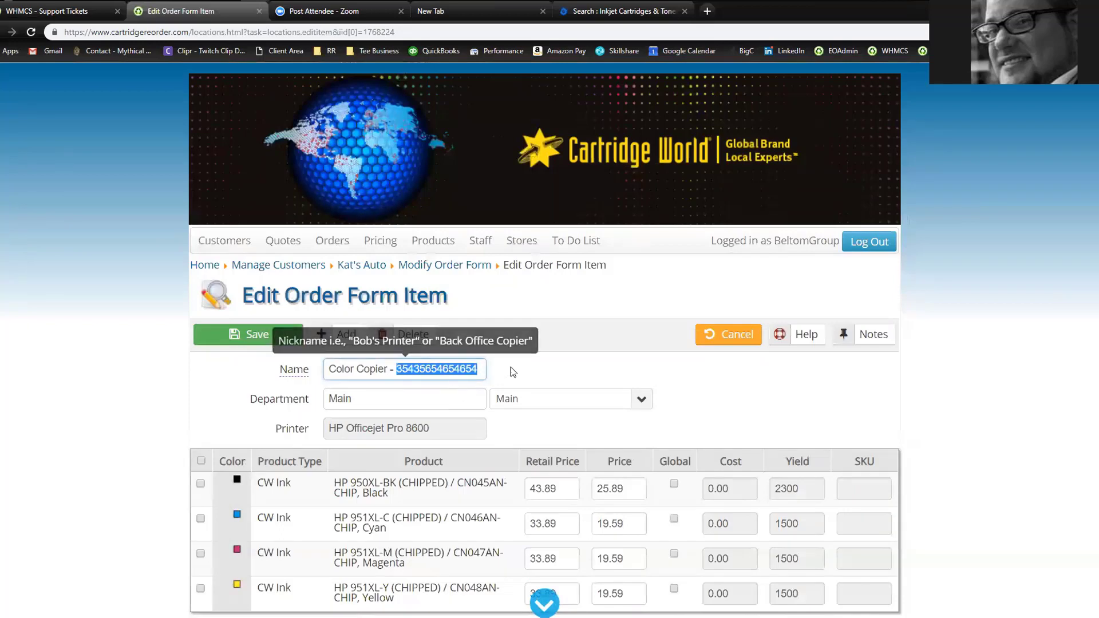
left_click(247, 338)
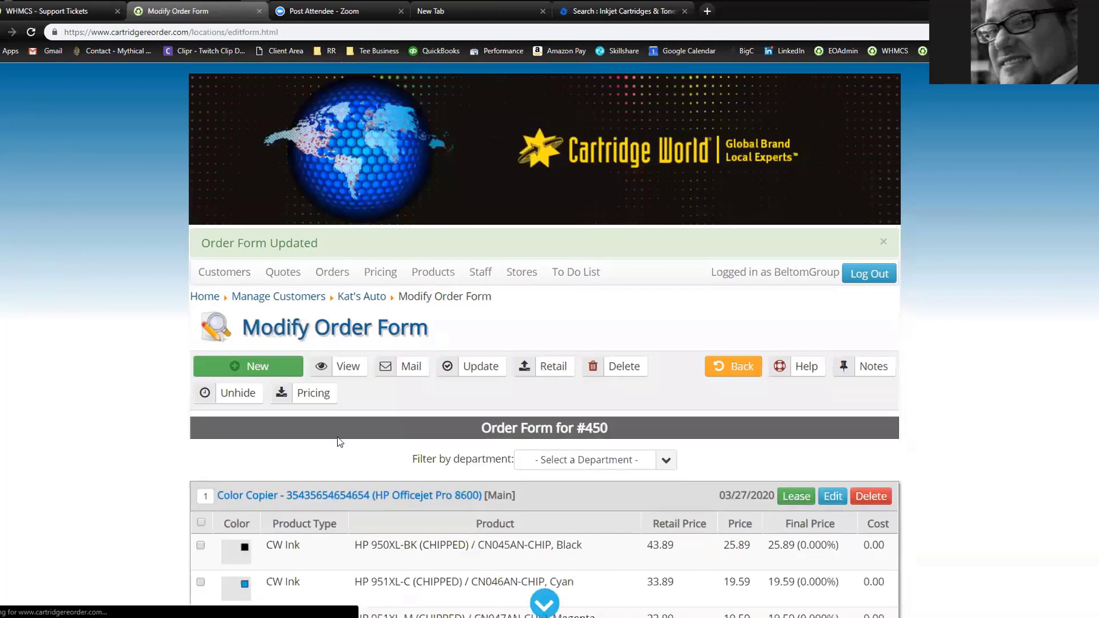
scroll(285, 382, "down", 2)
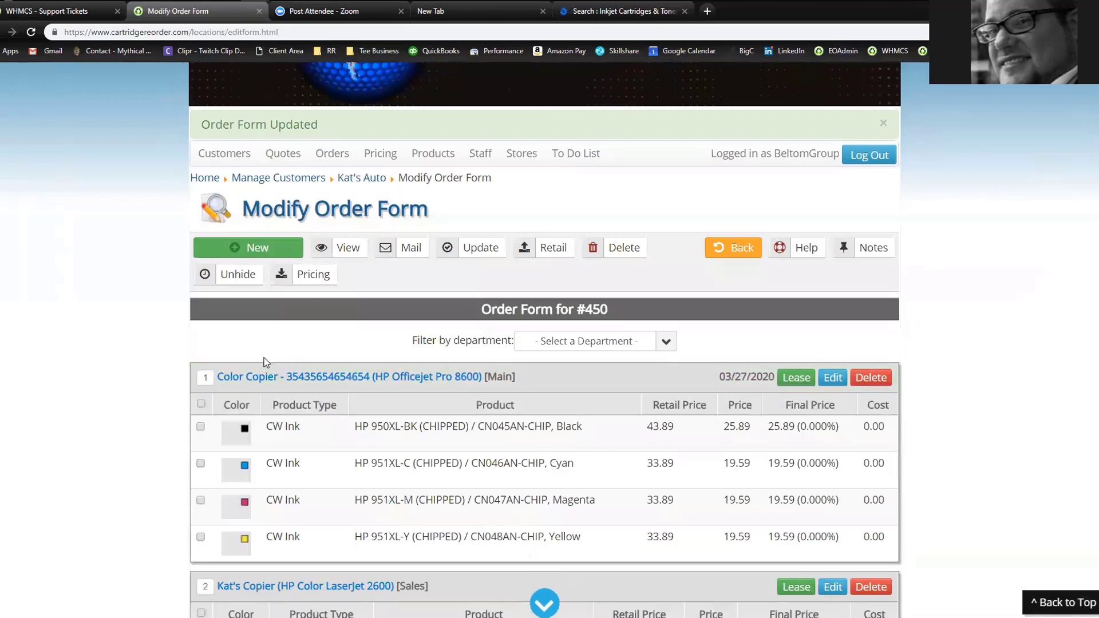
scroll(593, 338, "up", 3)
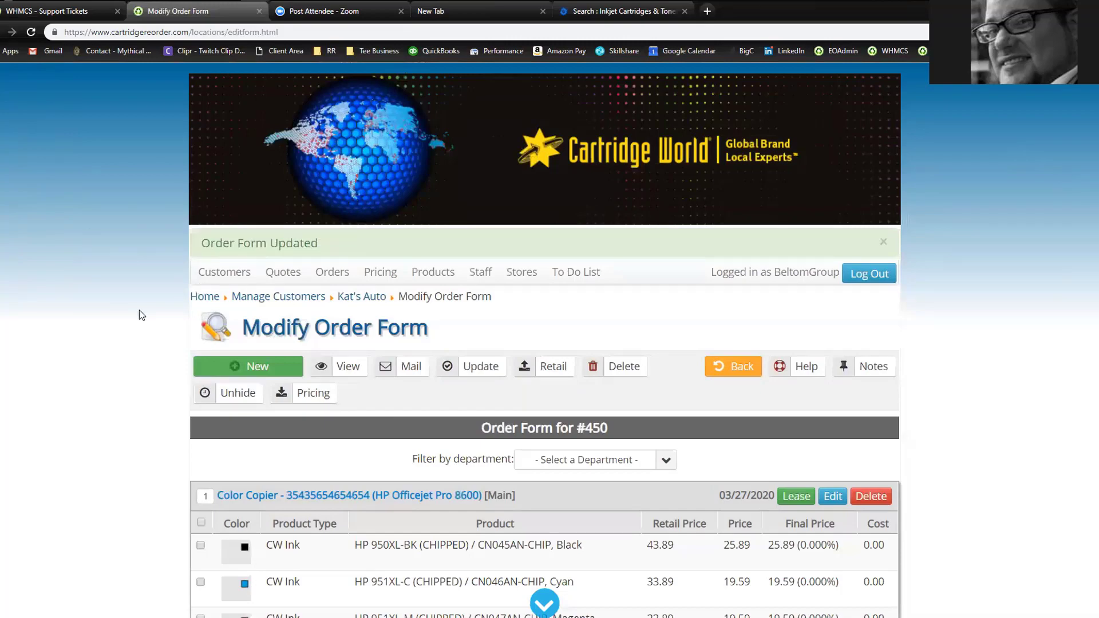
scroll(142, 310, "down", 3)
scroll(143, 307, "down", 2)
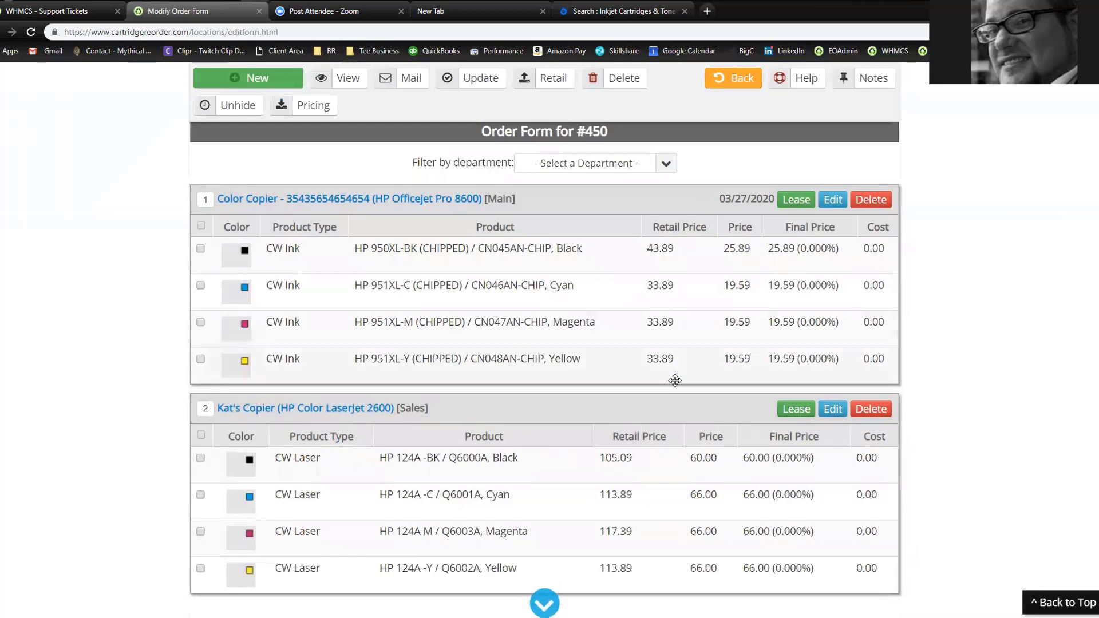
scroll(410, 392, "up", 1)
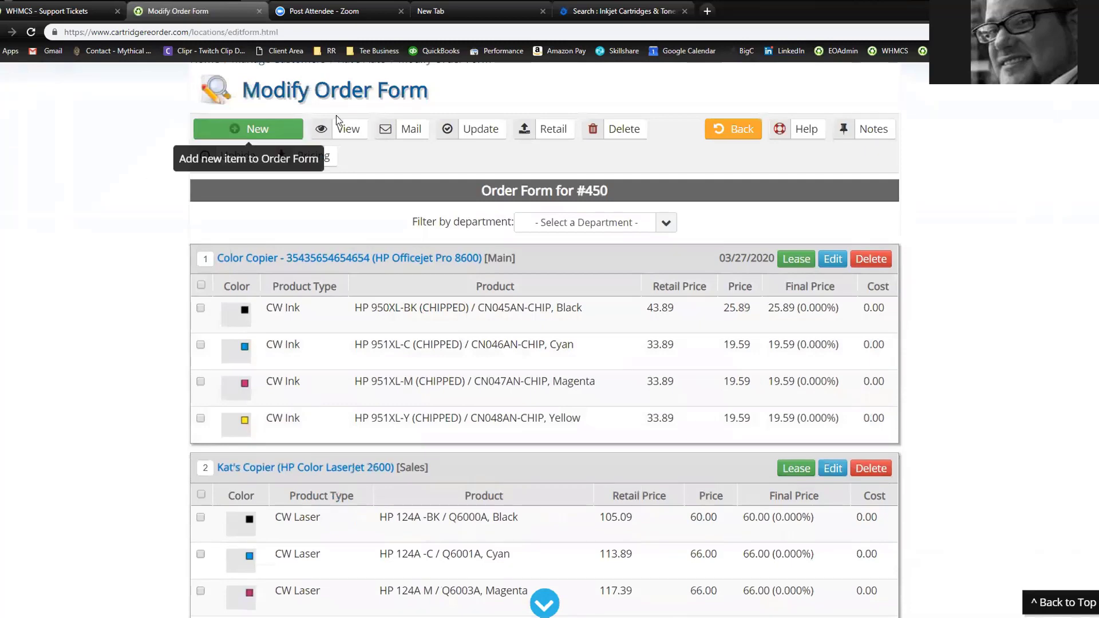
Mail Kat's Auto the Welcome to EasyOrder message, then close the email preview
left_click(399, 130)
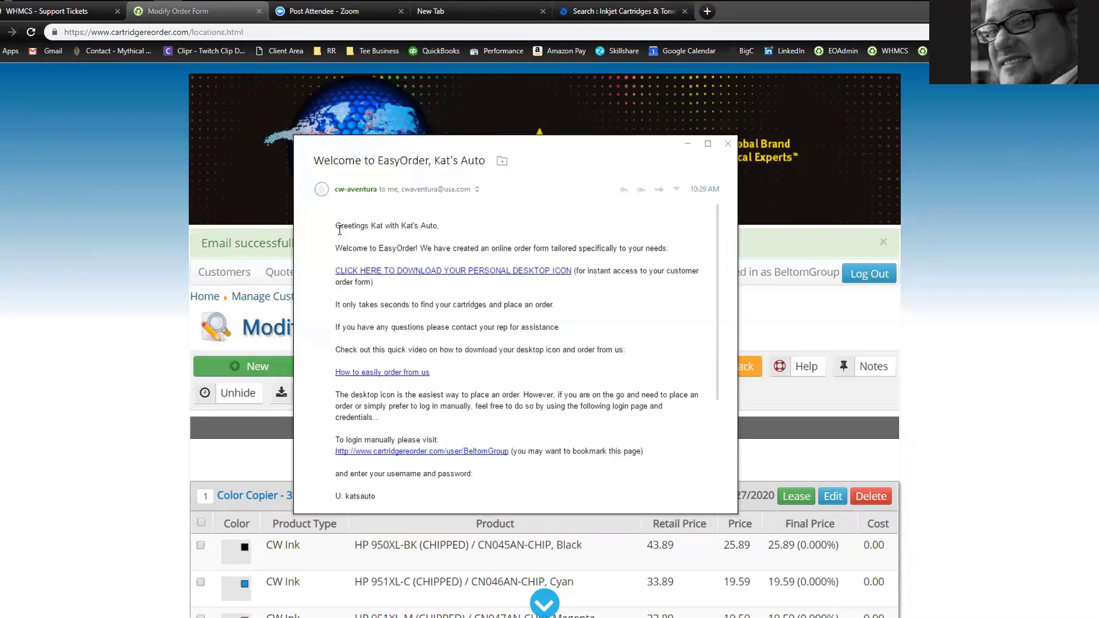
left_click(727, 143)
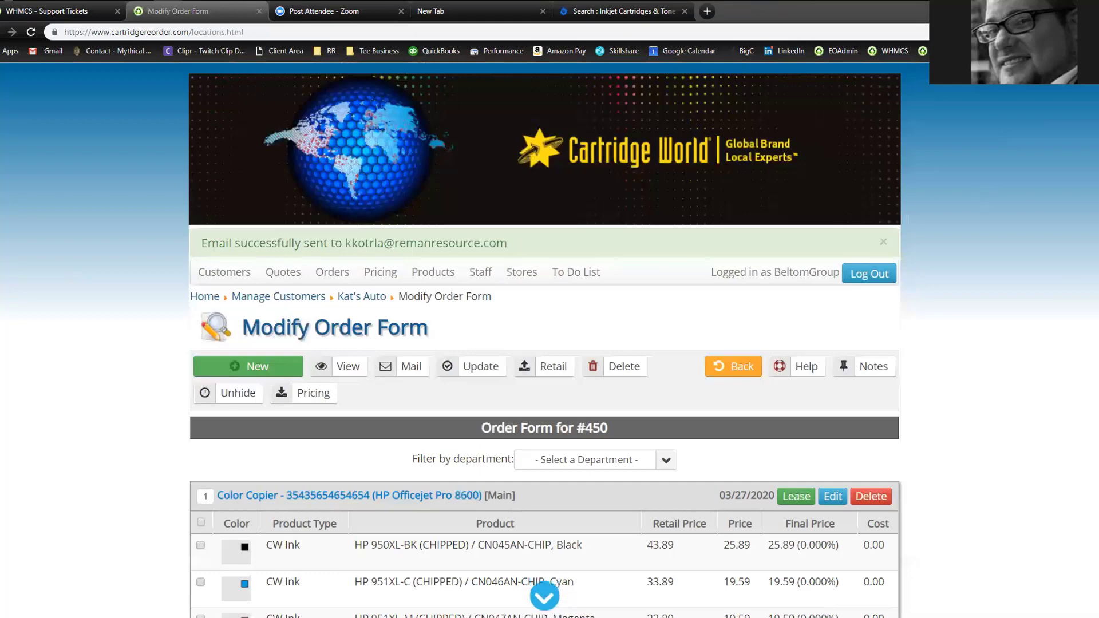
Disable Avast shields for 1 hour and move the Kat's Auto welcome email to the screen centre
left_click(1000, 2)
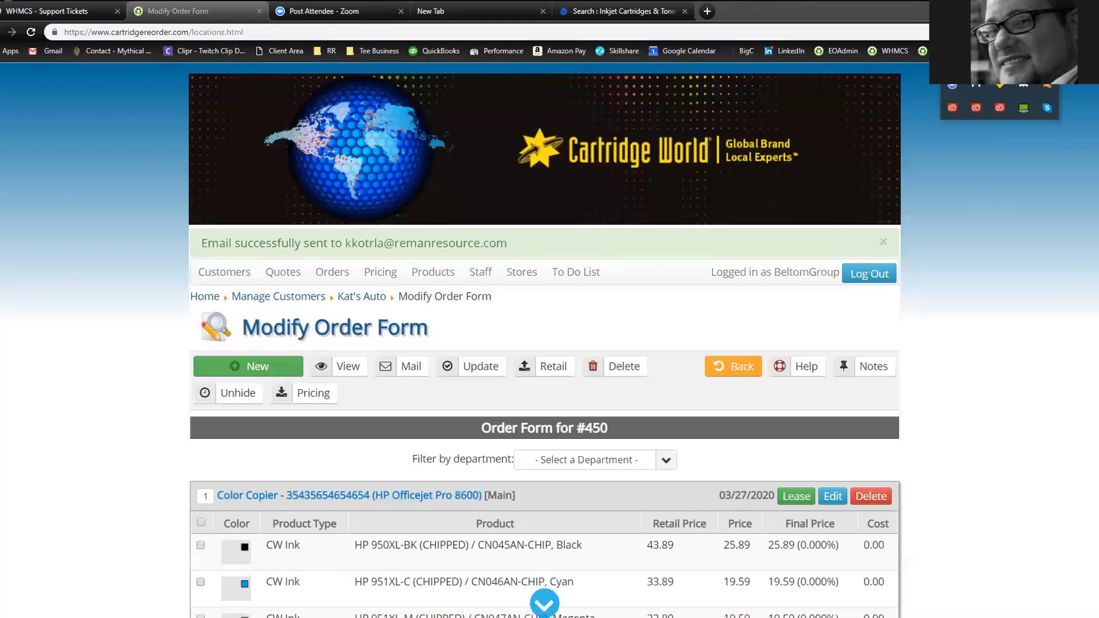
right_click(1048, 85)
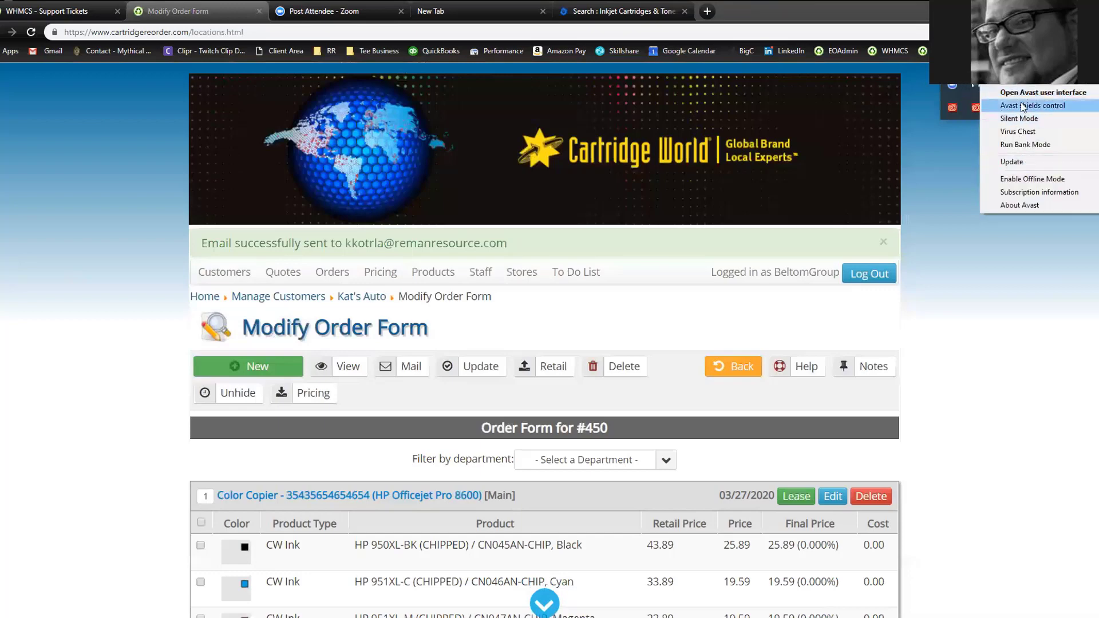
mouse_move(1021, 103)
left_click(882, 136)
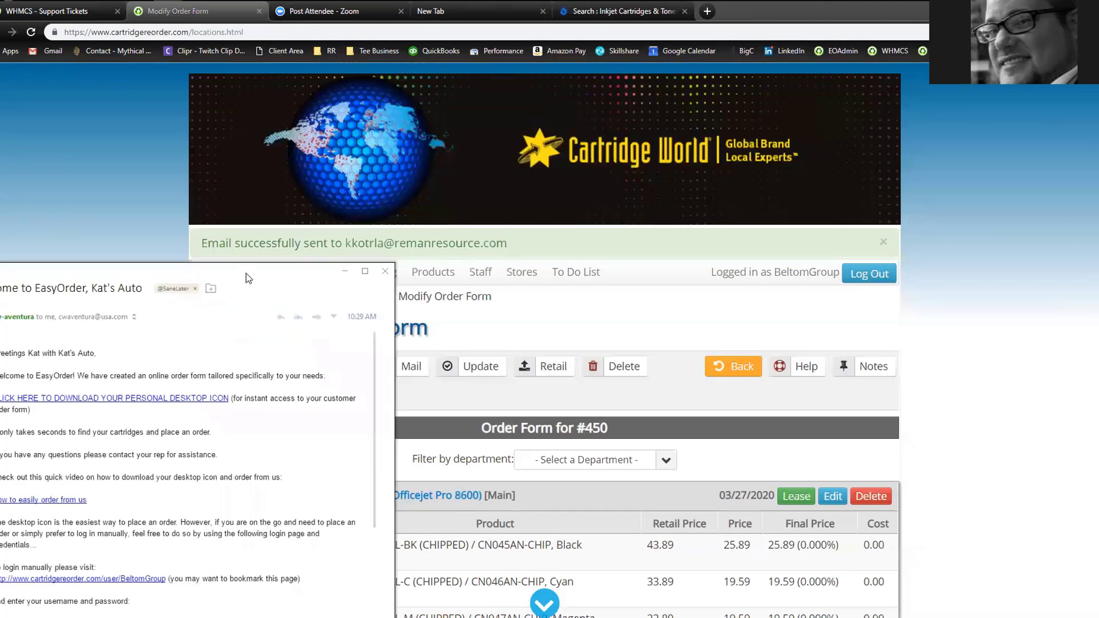
left_click_drag(248, 279, 461, 140)
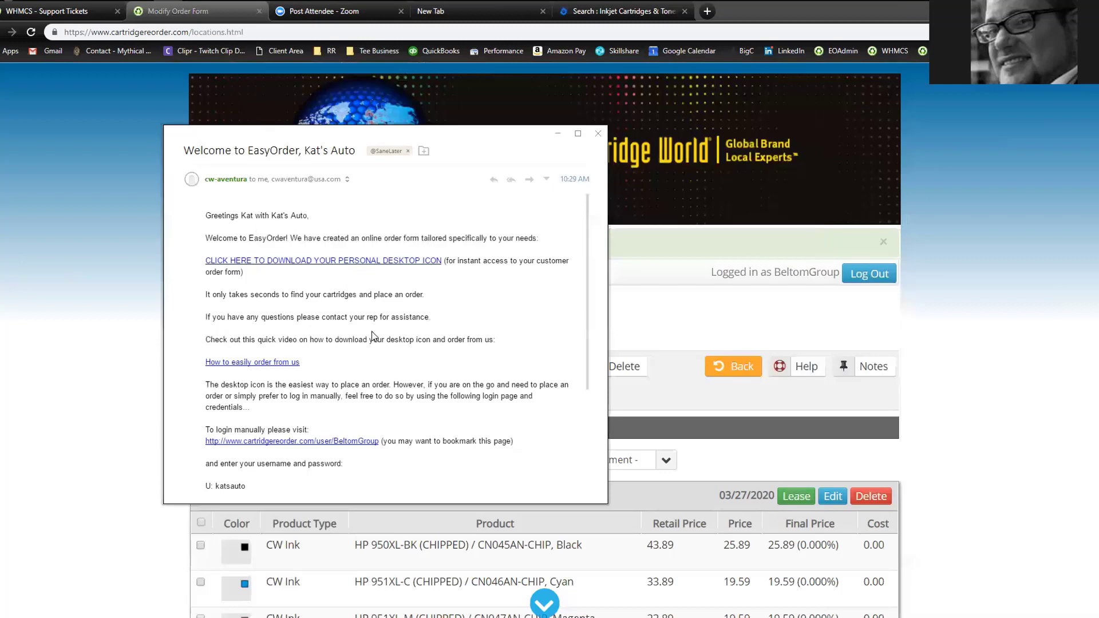
Open the personal desktop icon download page from the welcome email's link
scroll(357, 376, "down", 1)
scroll(298, 455, "down", 3)
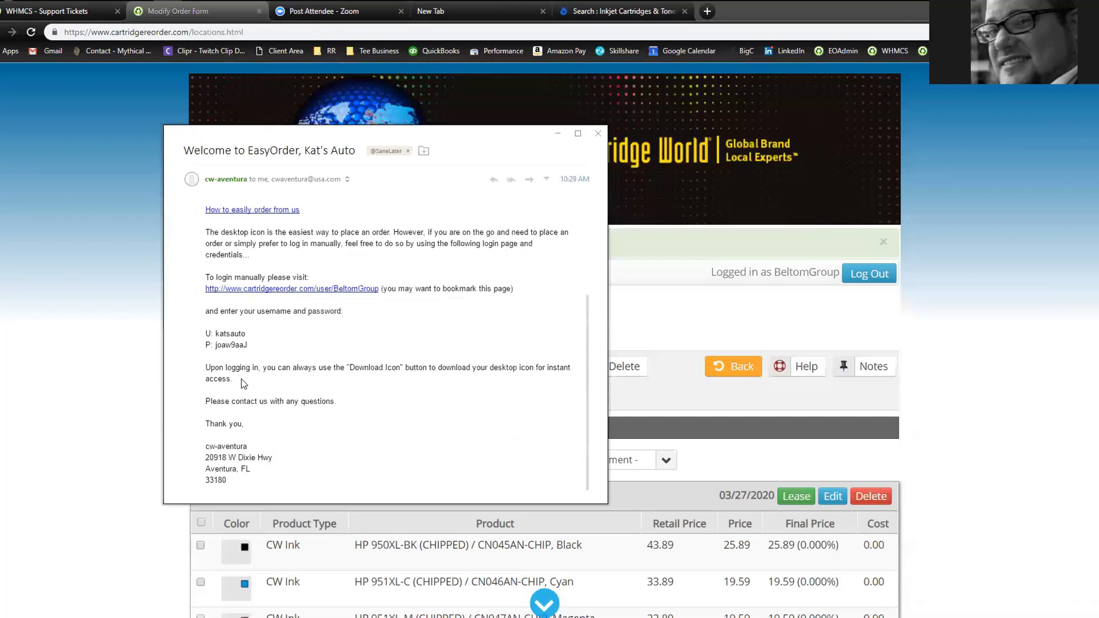
scroll(307, 338, "up", 3)
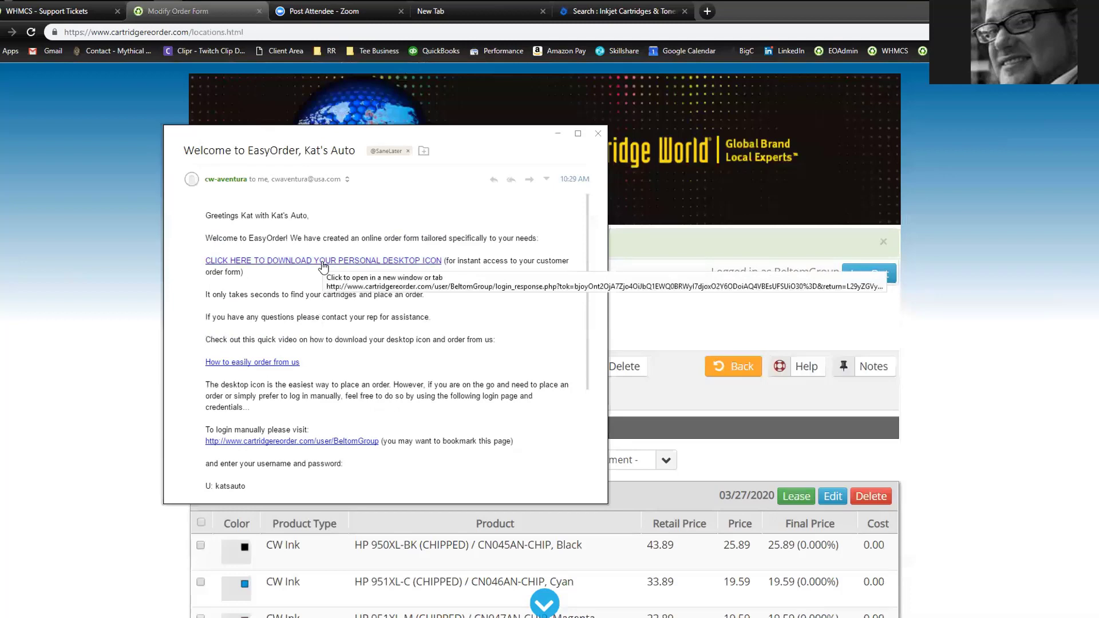
left_click(323, 263)
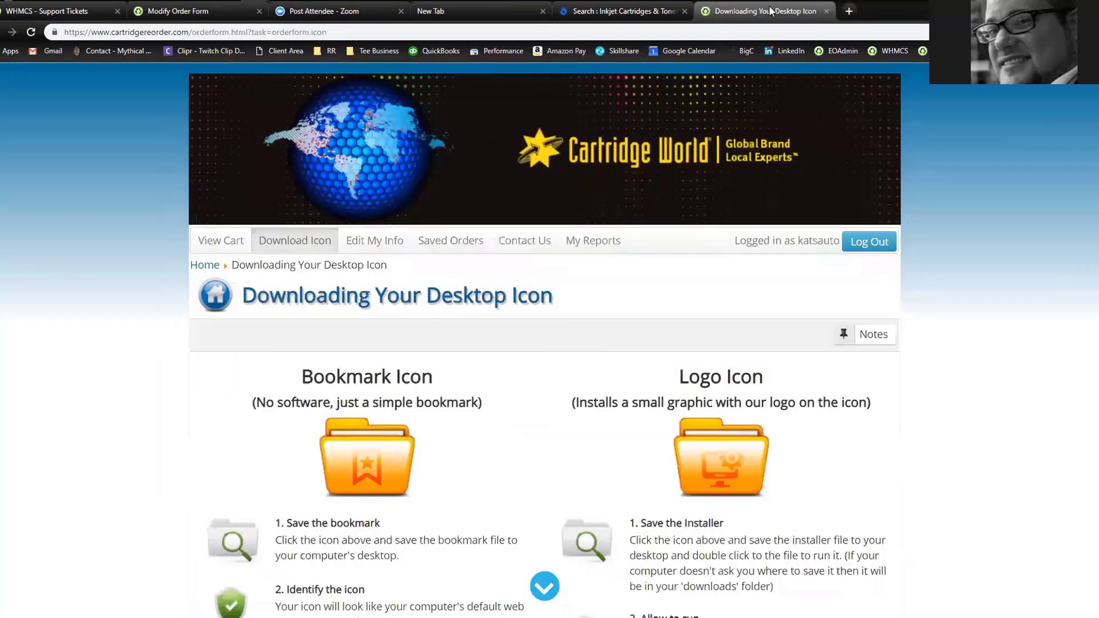
Start downloading the Logo Icon shortcut from the Downloading Your Desktop Icon page
scroll(174, 289, "down", 4)
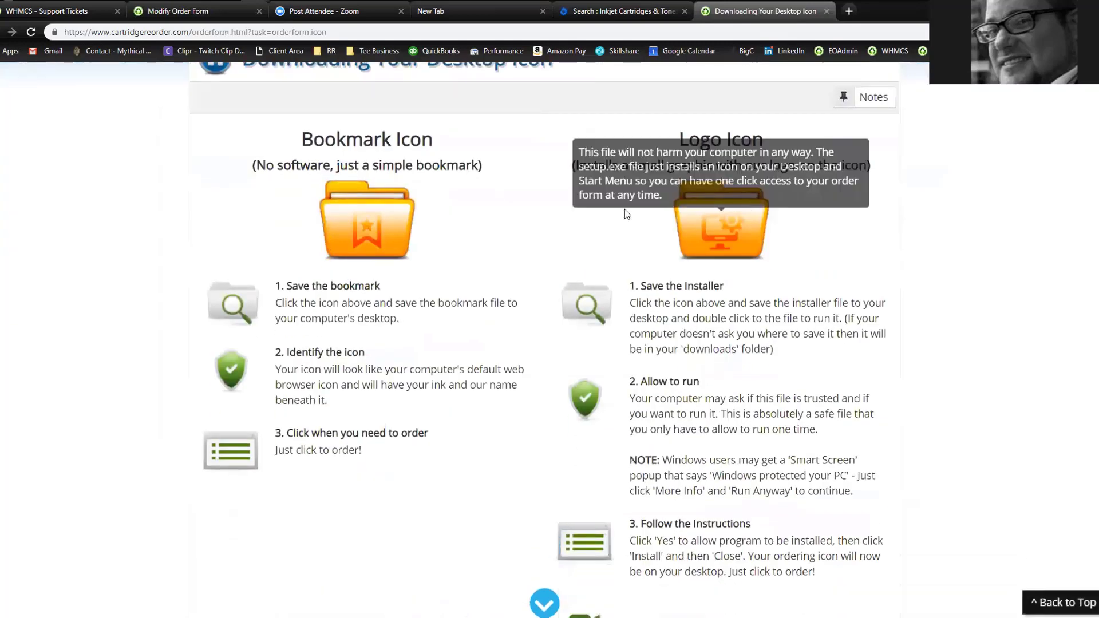
scroll(180, 233, "up", 2)
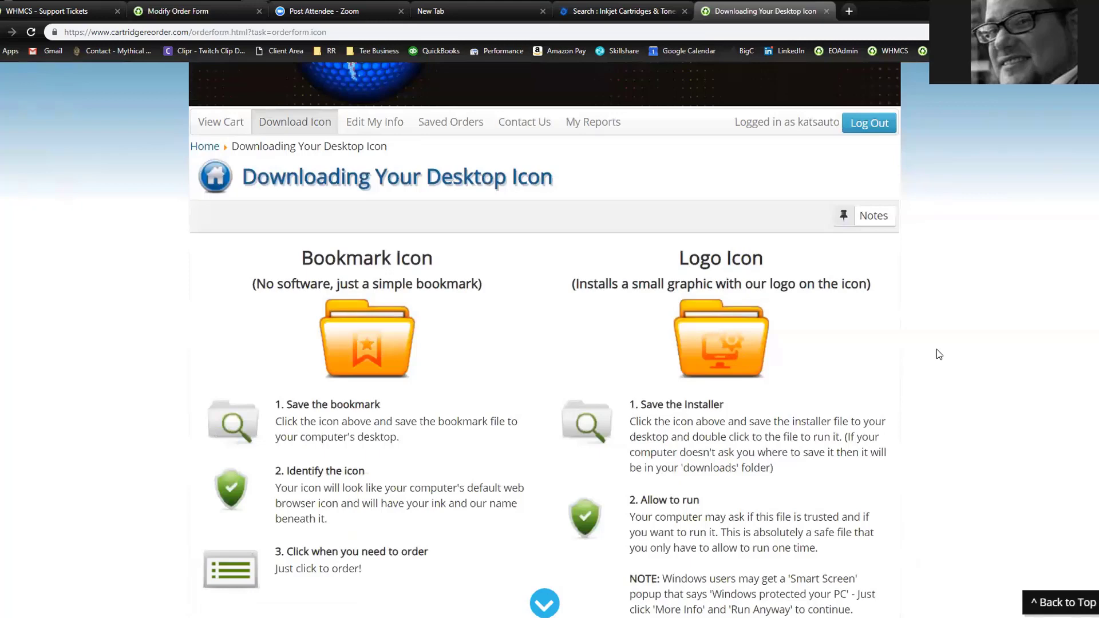
scroll(444, 282, "down", 1)
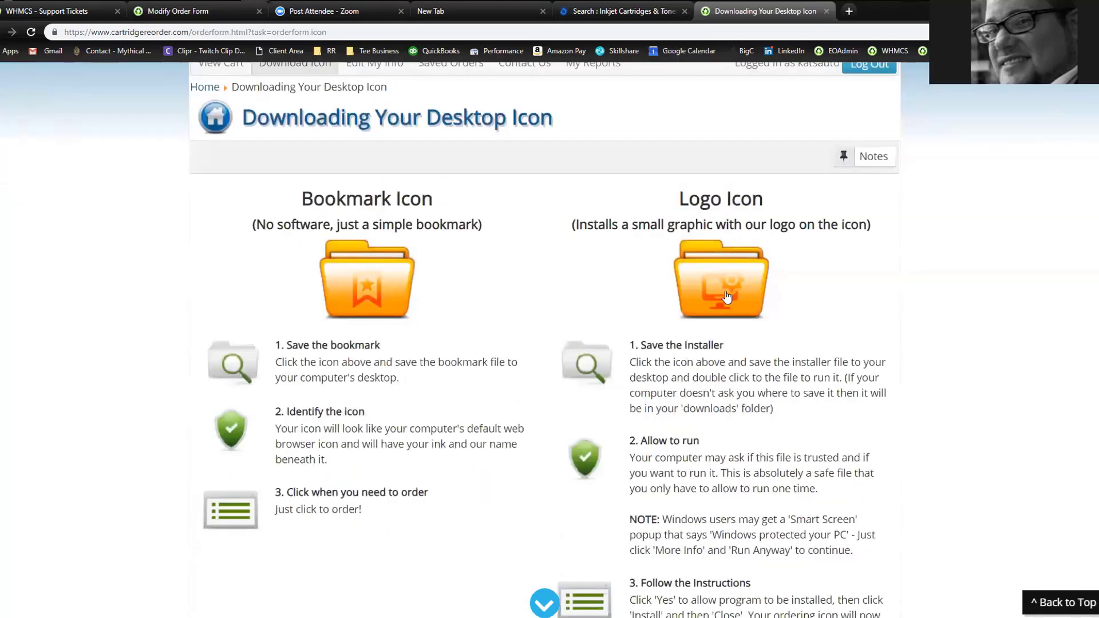
mouse_move(728, 293)
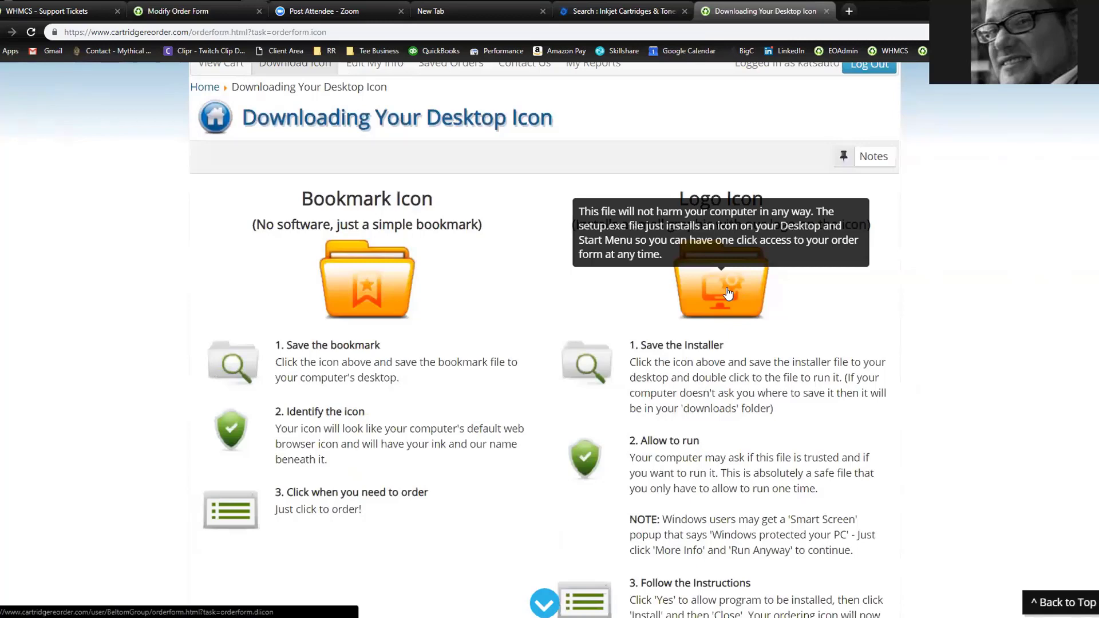
left_click(729, 293)
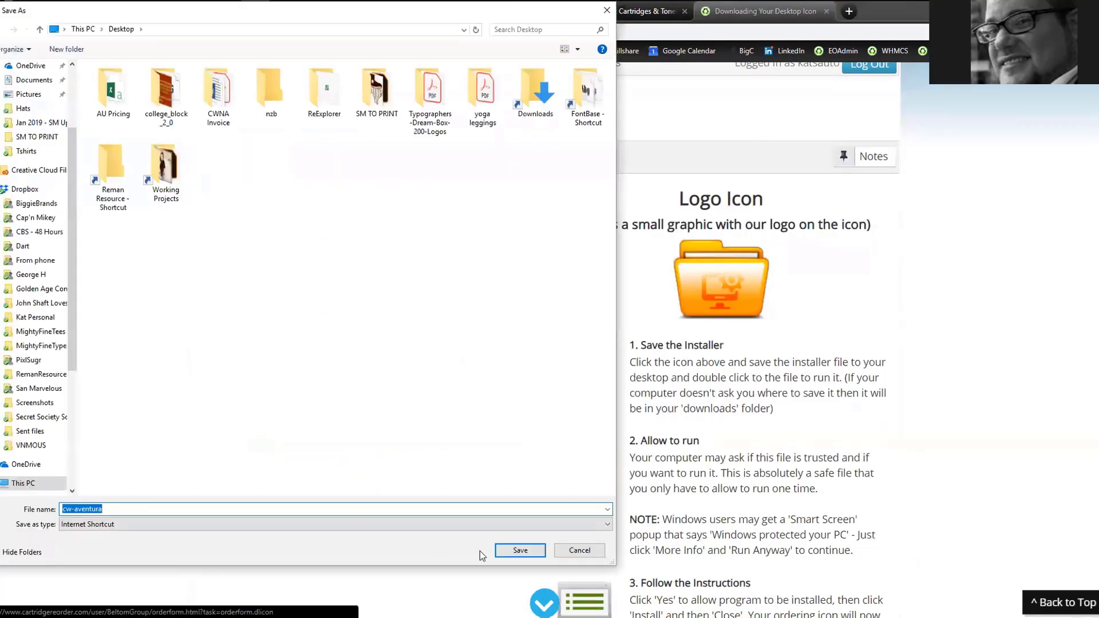
Save the Logo and Bookmark icon shortcuts to the Desktop as cw-aventura and cw-aventura (1)
left_click(515, 551)
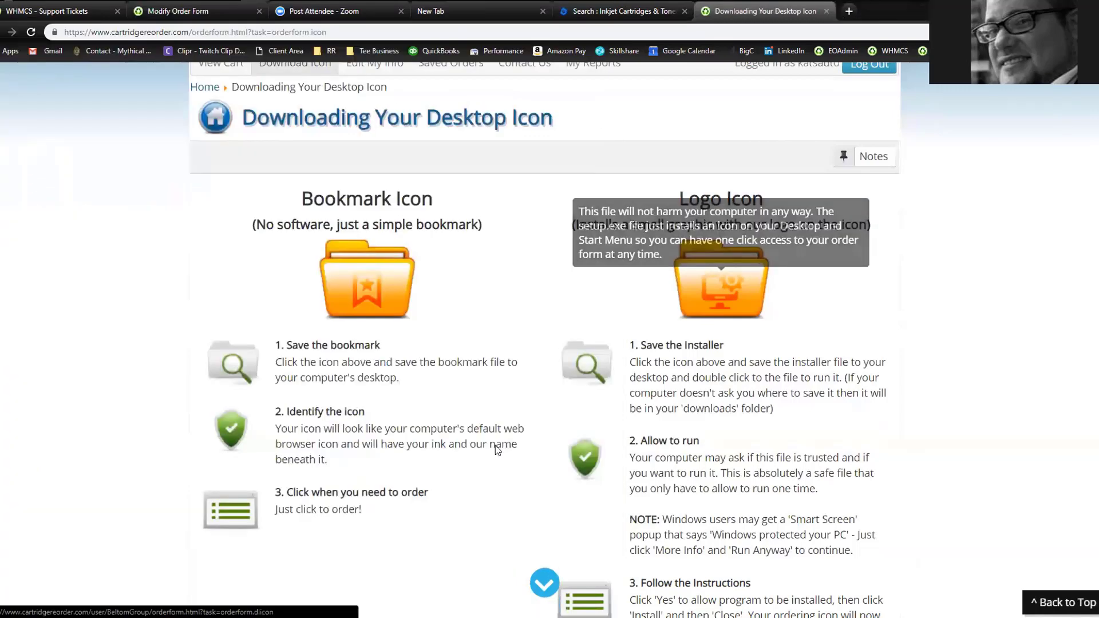
left_click(366, 278)
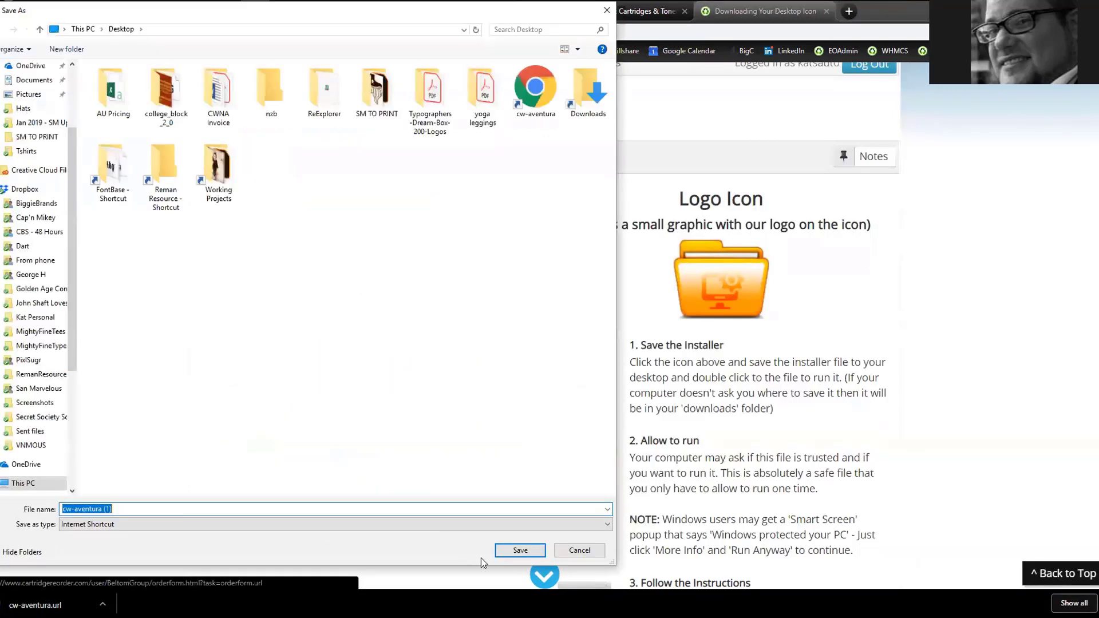
left_click(520, 550)
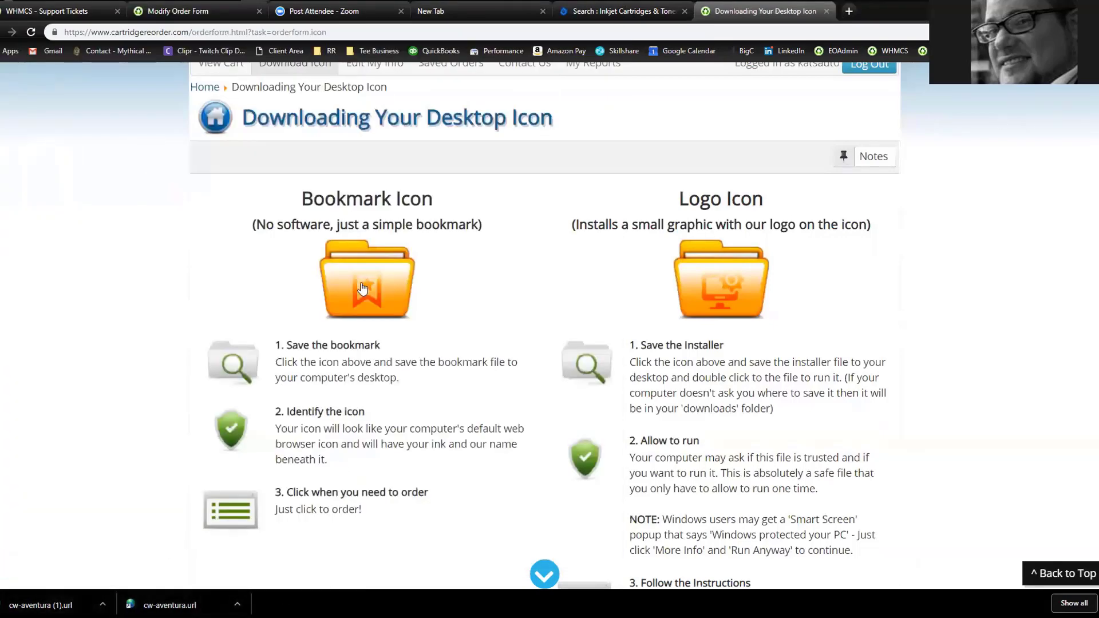
left_click(759, 235)
mouse_move(727, 297)
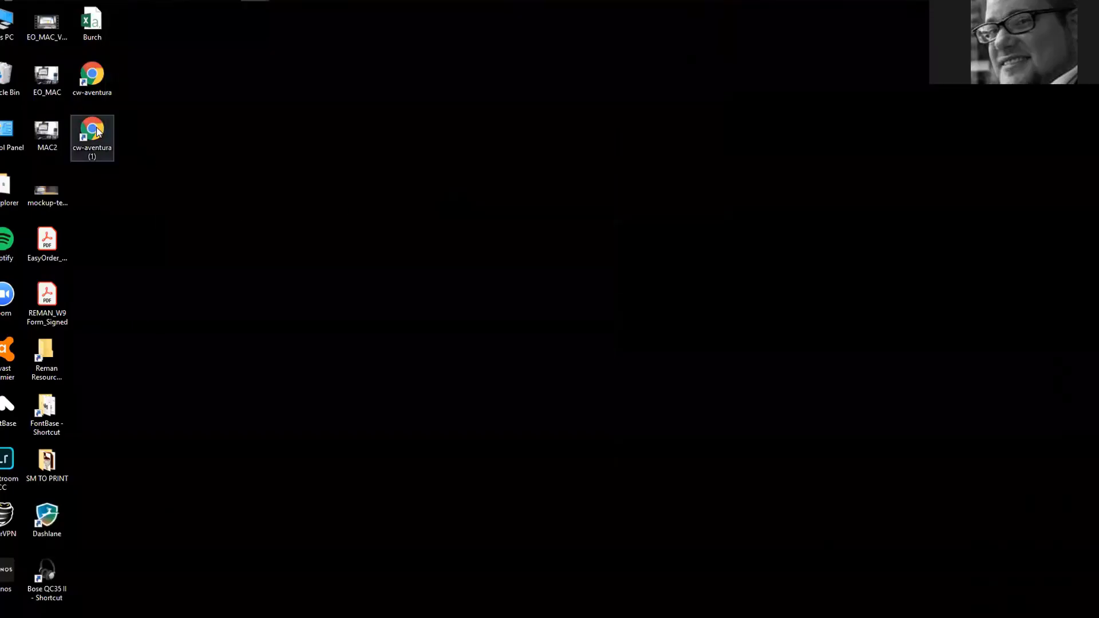
Recycle the first cw-aventura shortcut and reposition cw-aventura (1) near the icon column
left_click_drag(98, 129, 279, 139)
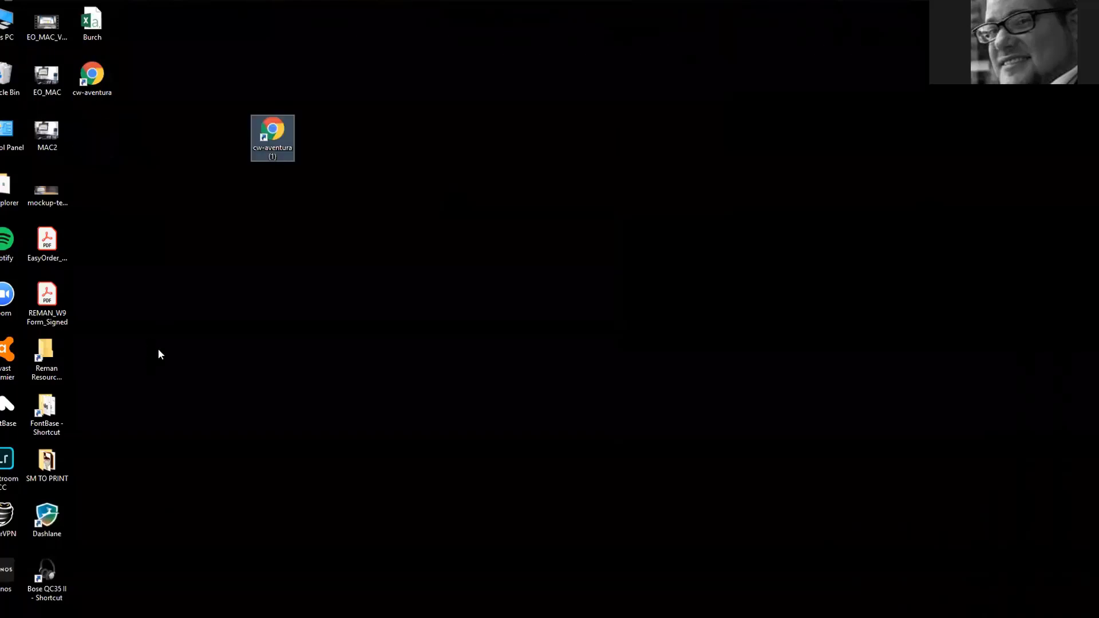
left_click_drag(96, 72, 7, 77)
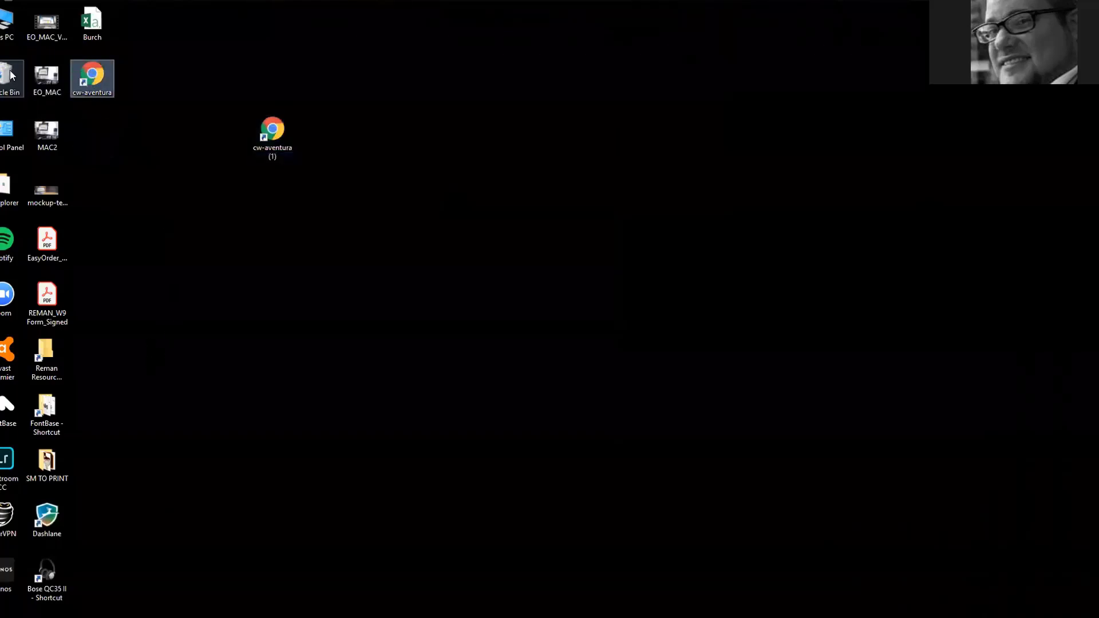
mouse_move(283, 155)
left_mouse_down()
mouse_move(232, 158)
mouse_move(282, 166)
left_mouse_up()
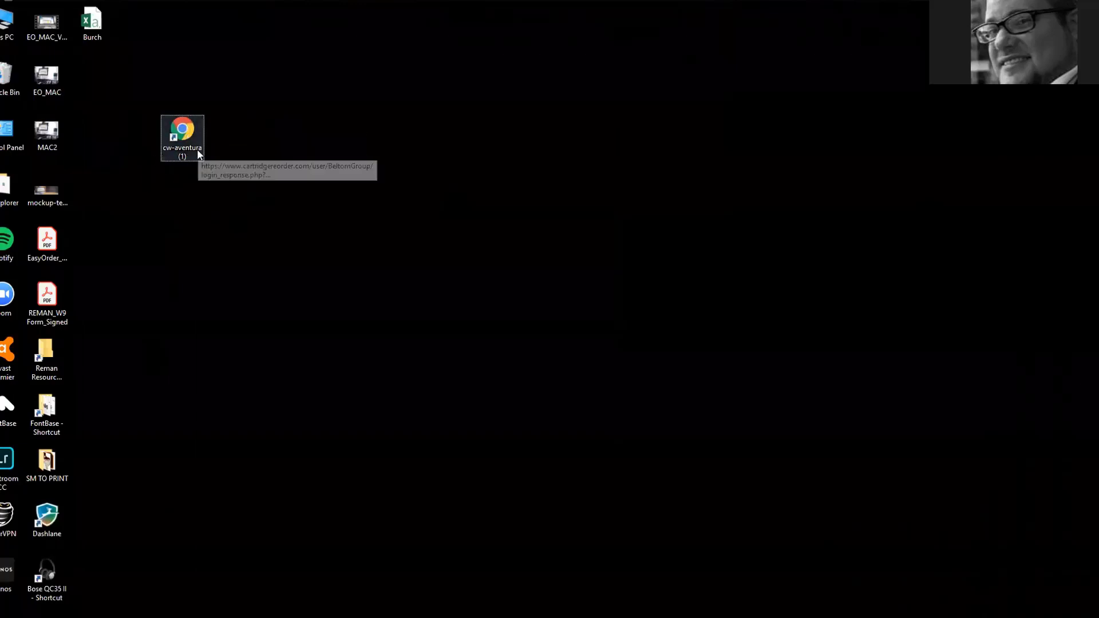
Launch cw-aventura (1), allow it through the security warning, and bring up the order form
double_click(198, 150)
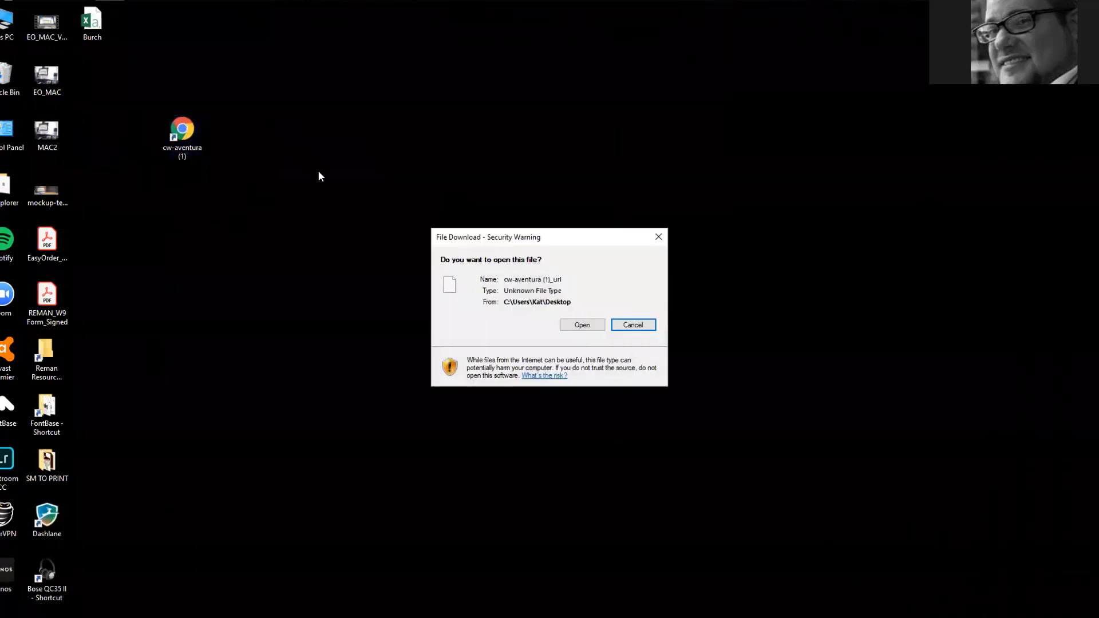
left_click(583, 328)
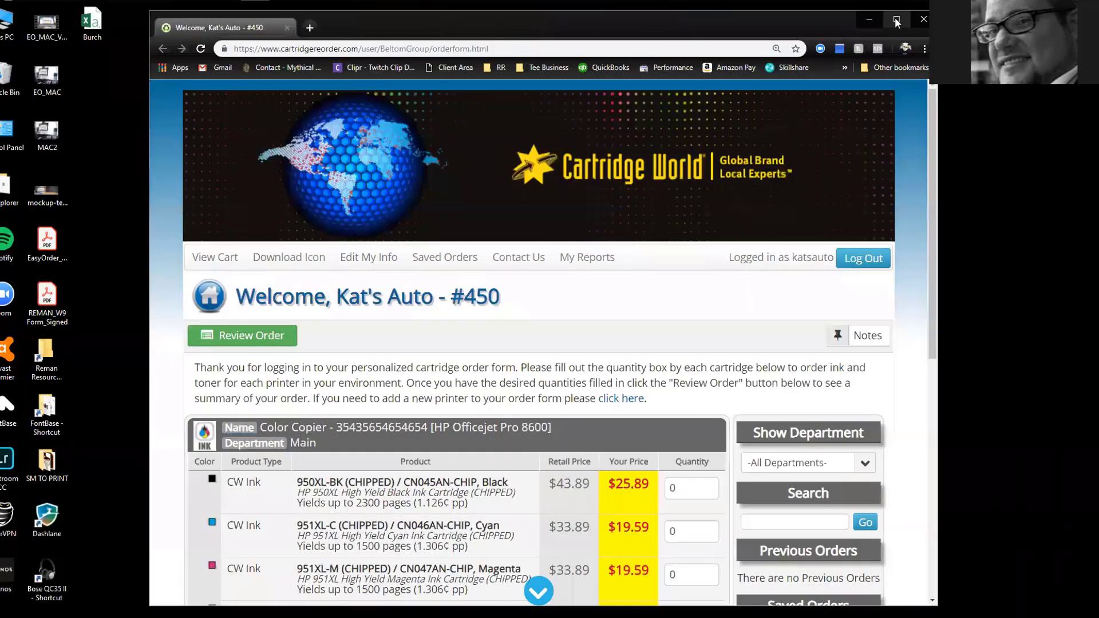
left_click(897, 18)
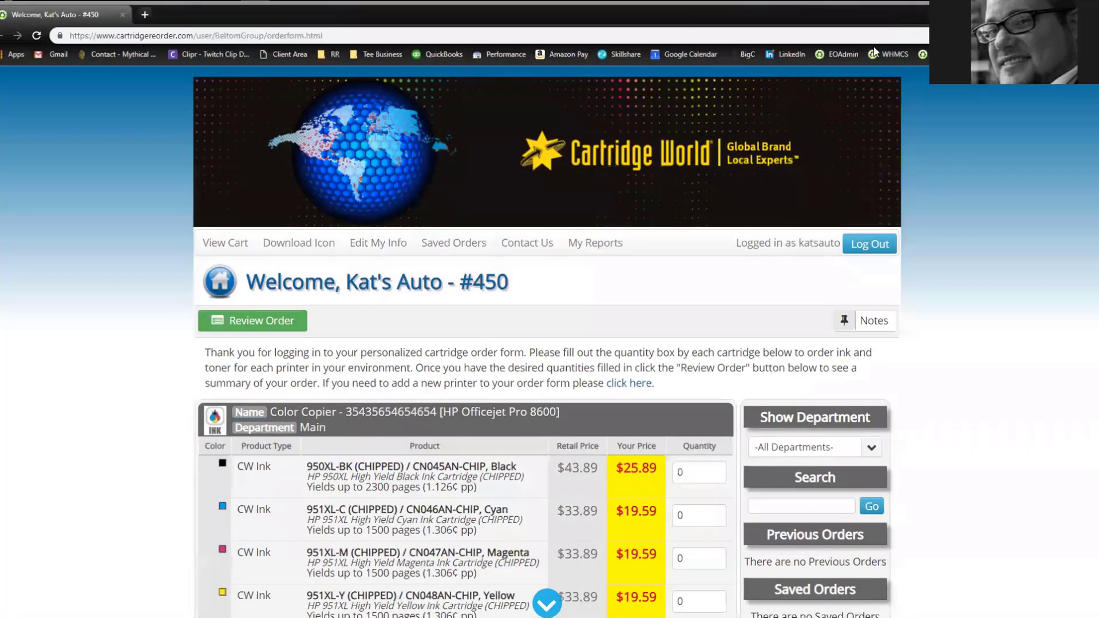
Scroll to the HP Color LaserJet 2600 toner table and back, then show the desktop
scroll(124, 297, "down", 1)
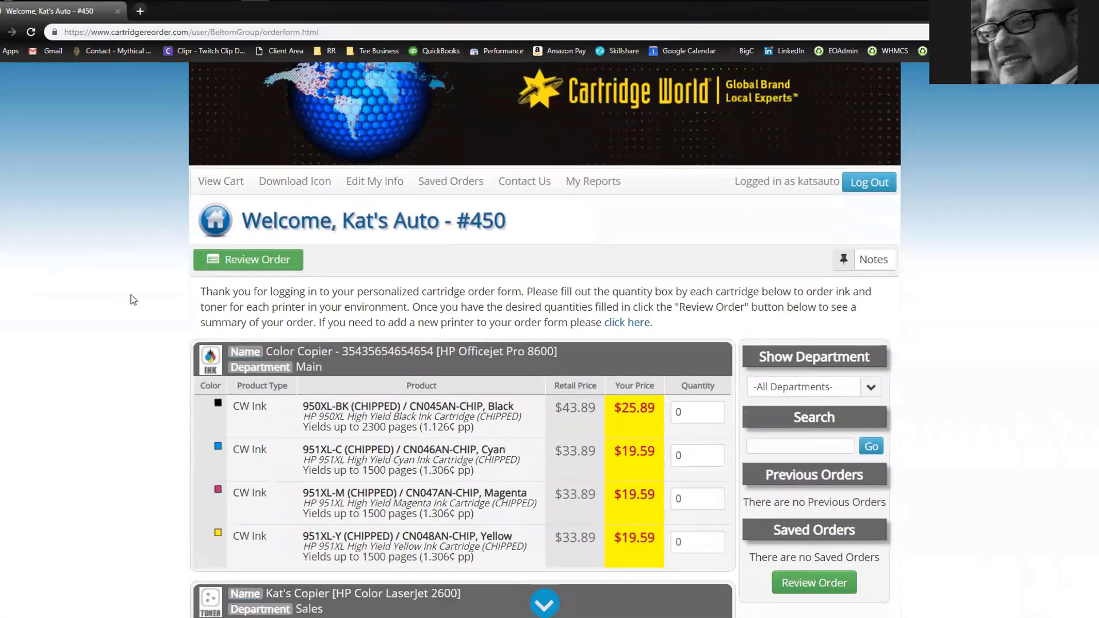
scroll(133, 300, "down", 5)
scroll(134, 319, "up", 6)
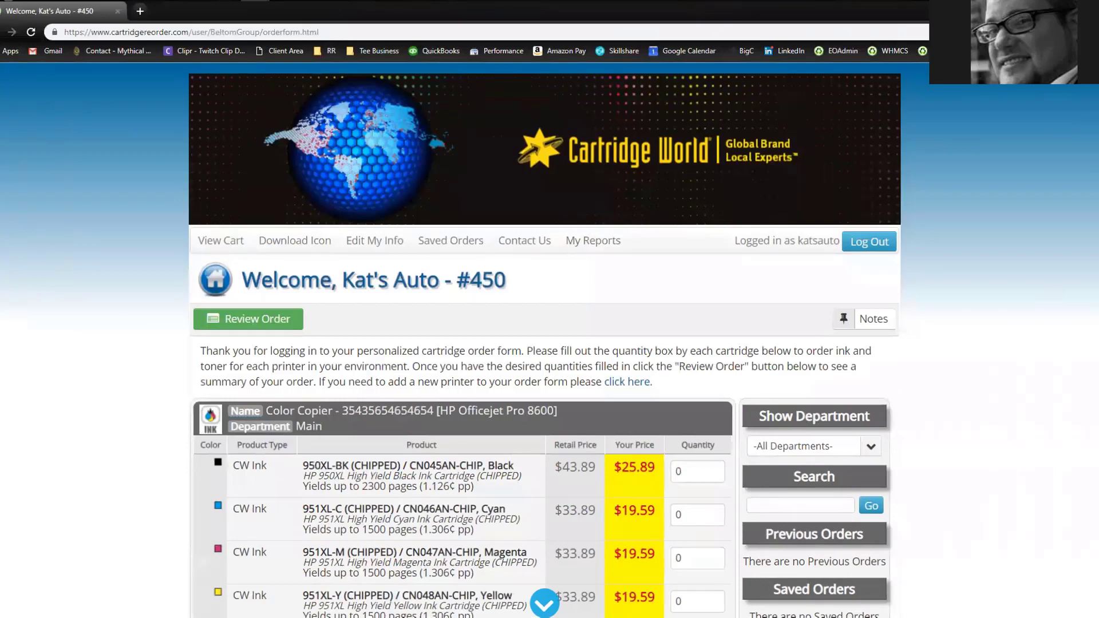
key("super+d")
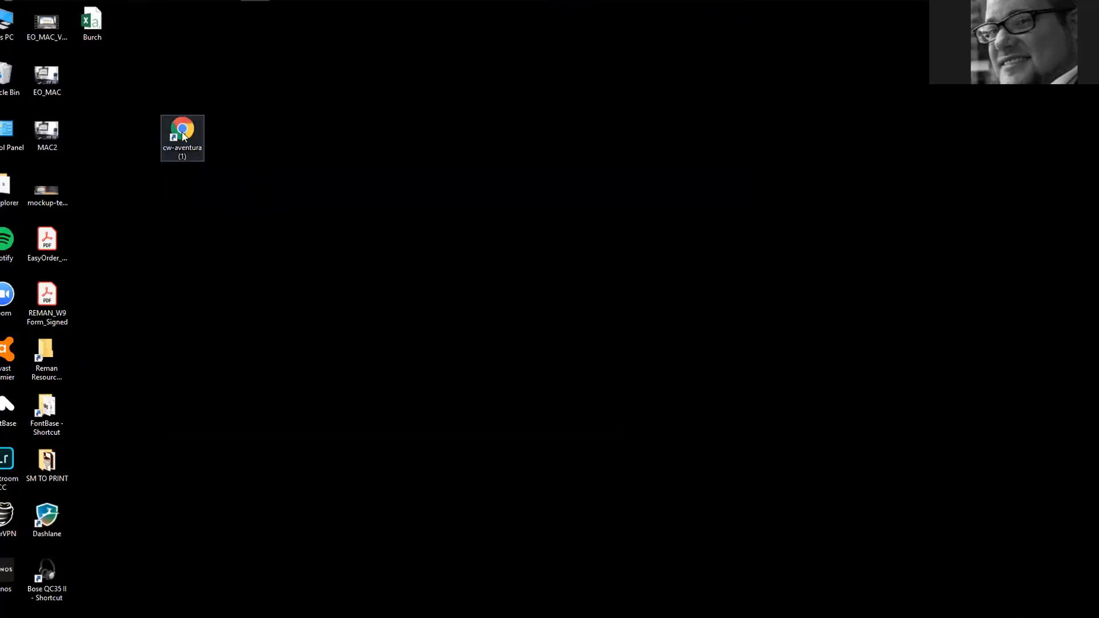
Relaunch the cw-aventura order-form shortcut and scroll through the cartridge tables
double_click(185, 133)
left_click(579, 324)
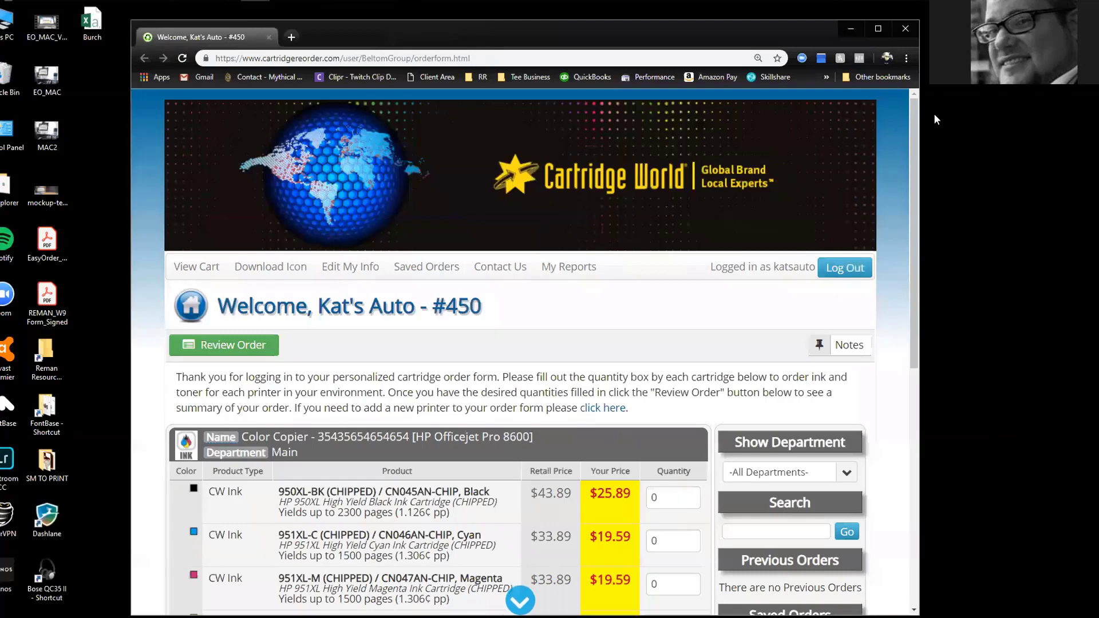
scroll(458, 286, "down", 6)
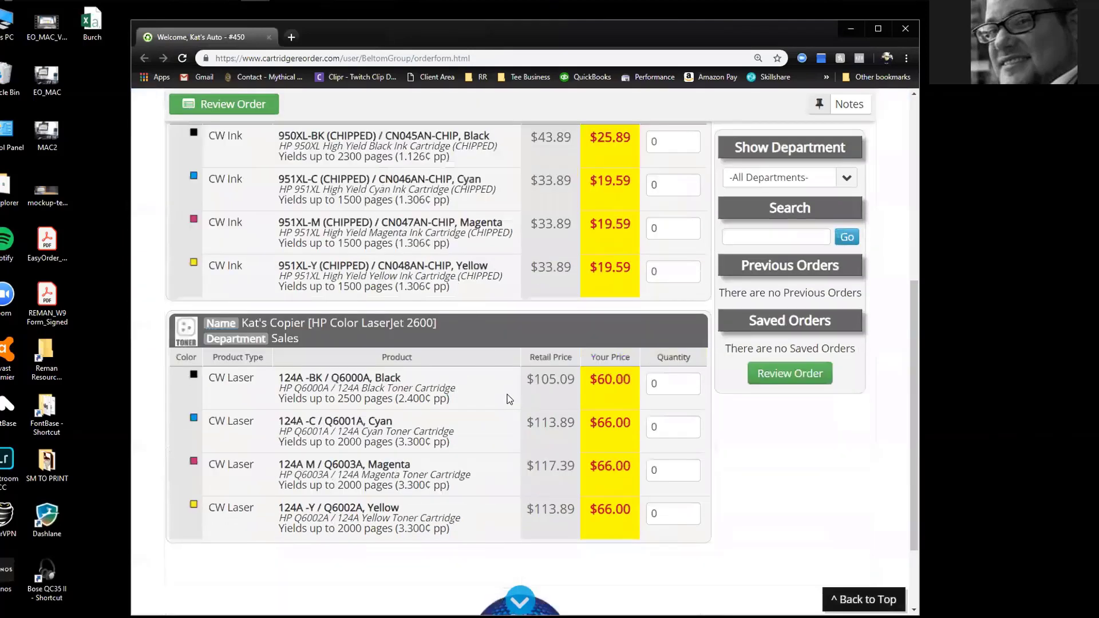
scroll(510, 398, "up", 4)
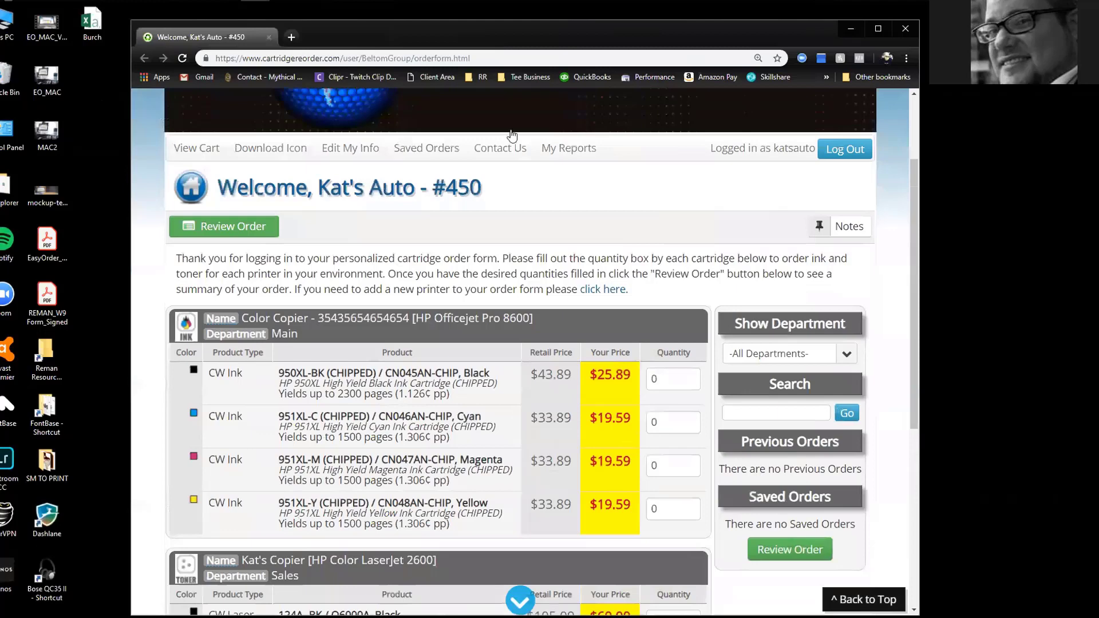
Place the shortcut beside the EO_MAC and Burch icons, reopen it, and close the duplicate tab
left_click_drag(483, 36, 572, 34)
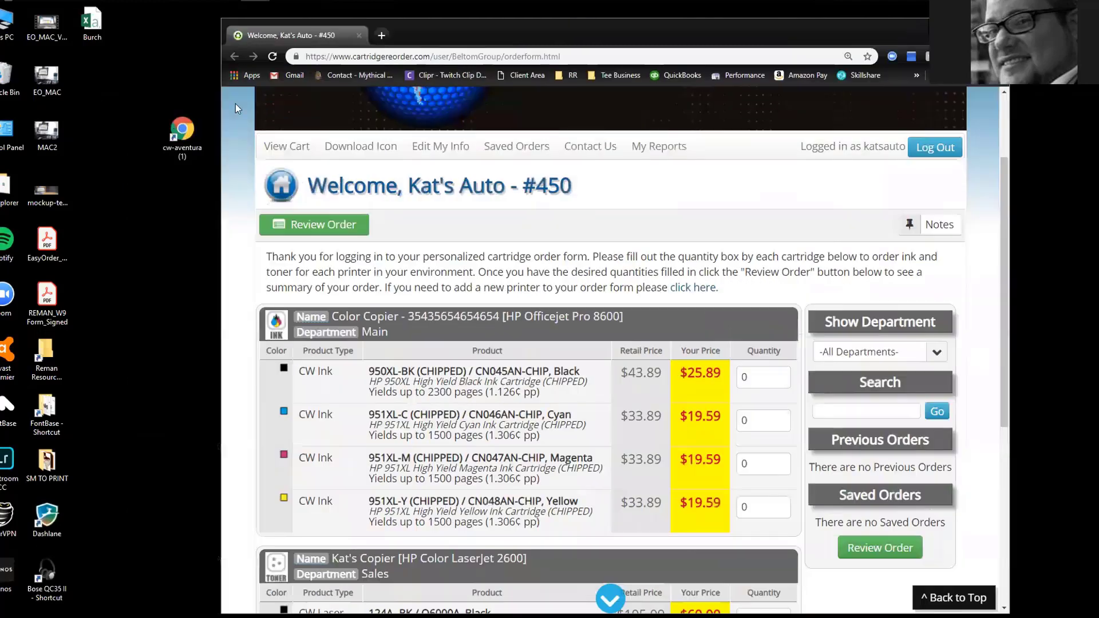
left_click(182, 137)
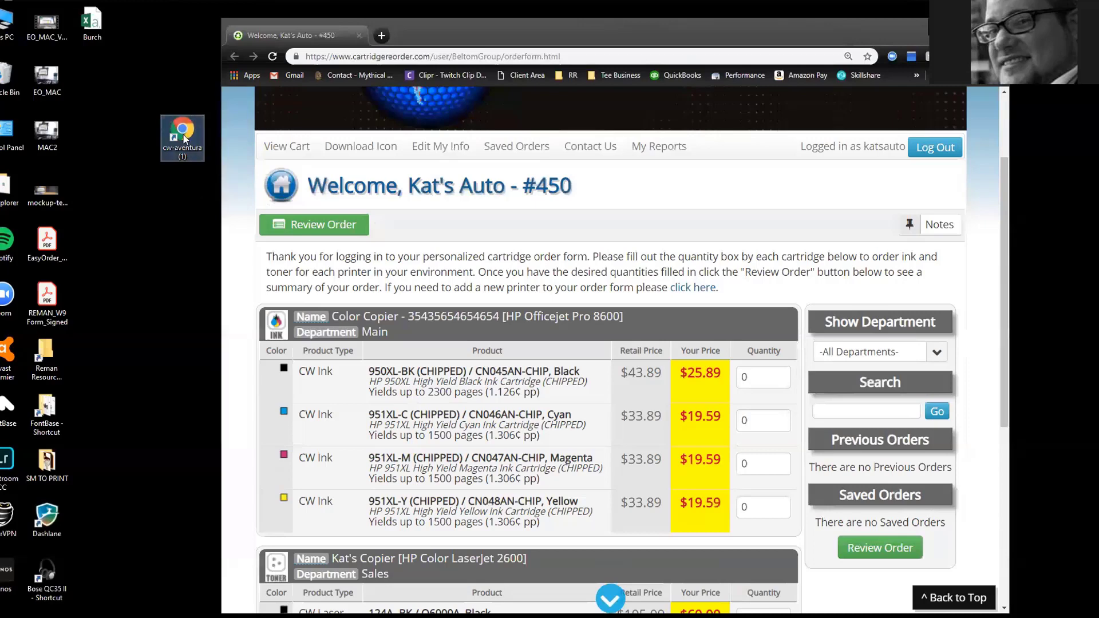
left_click_drag(183, 139, 93, 82)
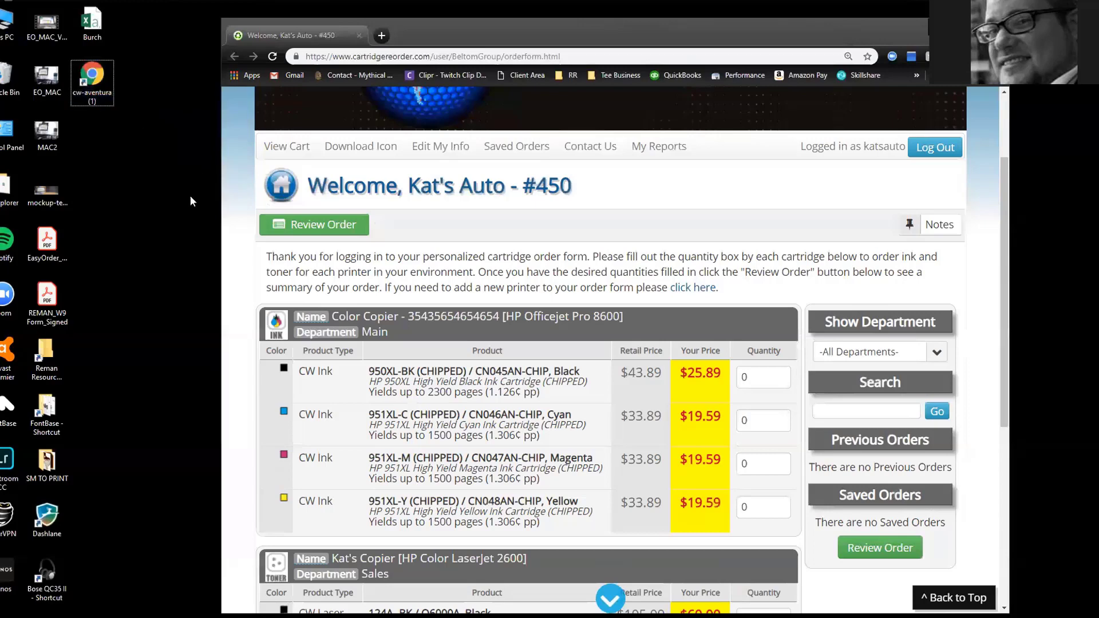
double_click(91, 77)
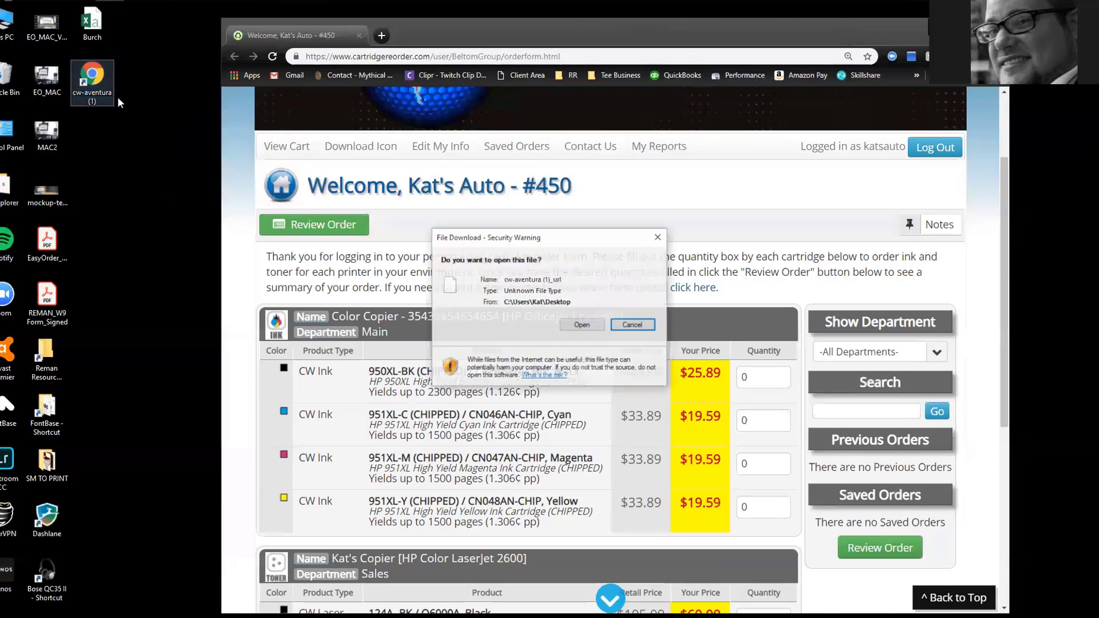
left_click(578, 322)
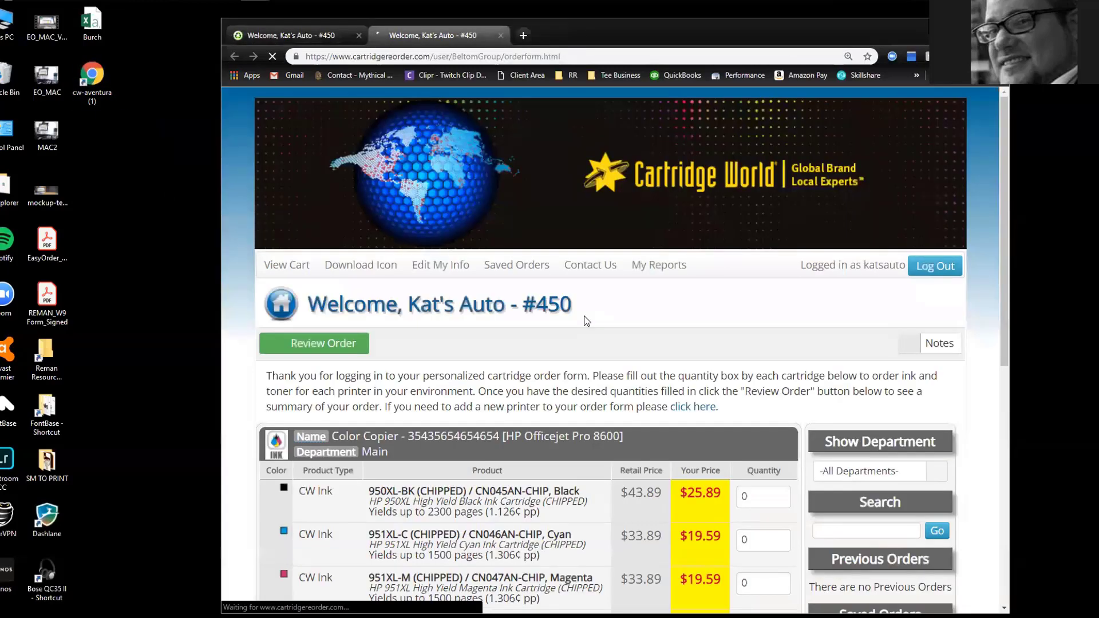
scroll(568, 222, "down", 3)
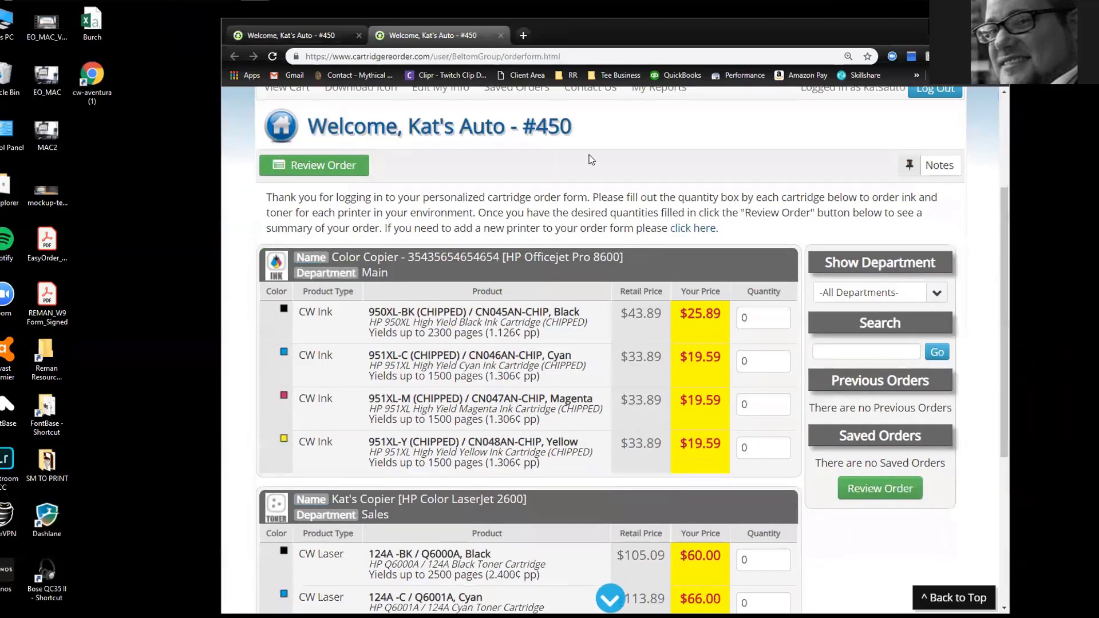
left_click(500, 34)
Reopen the order form from the shortcut and raise the 950XL-BK black ink quantity to 2
double_click(93, 80)
left_click(579, 324)
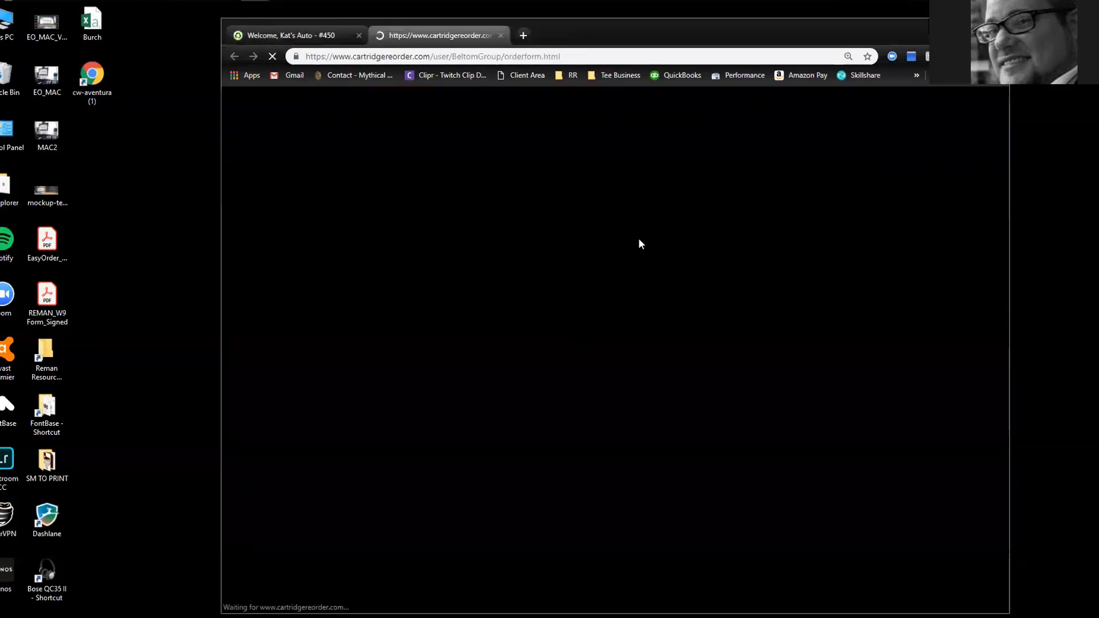
scroll(744, 223, "down", 5)
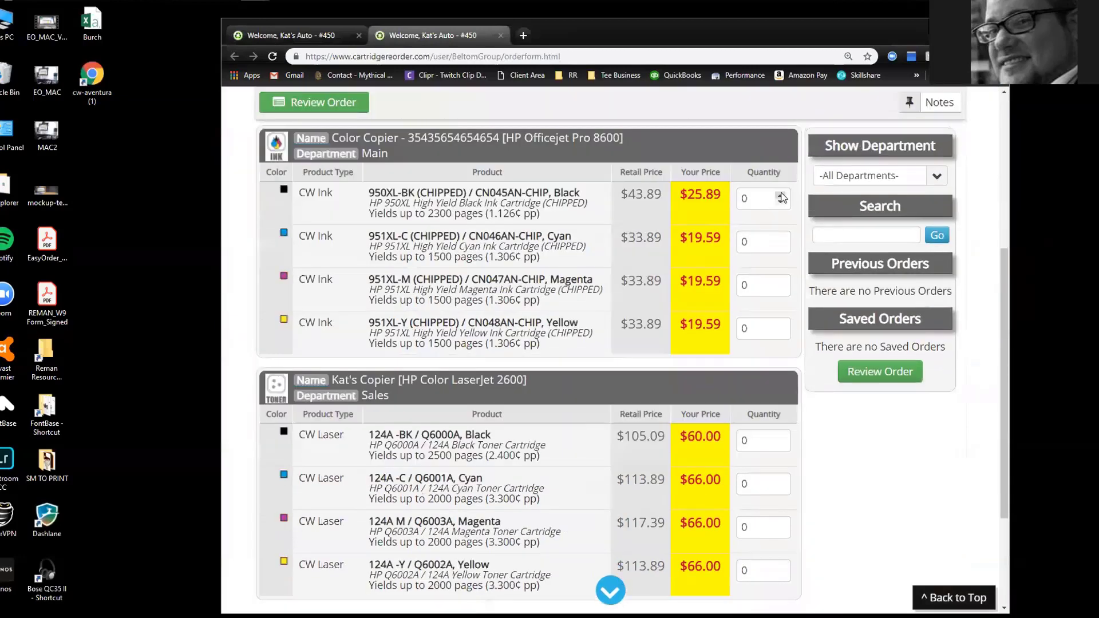
left_click(780, 197)
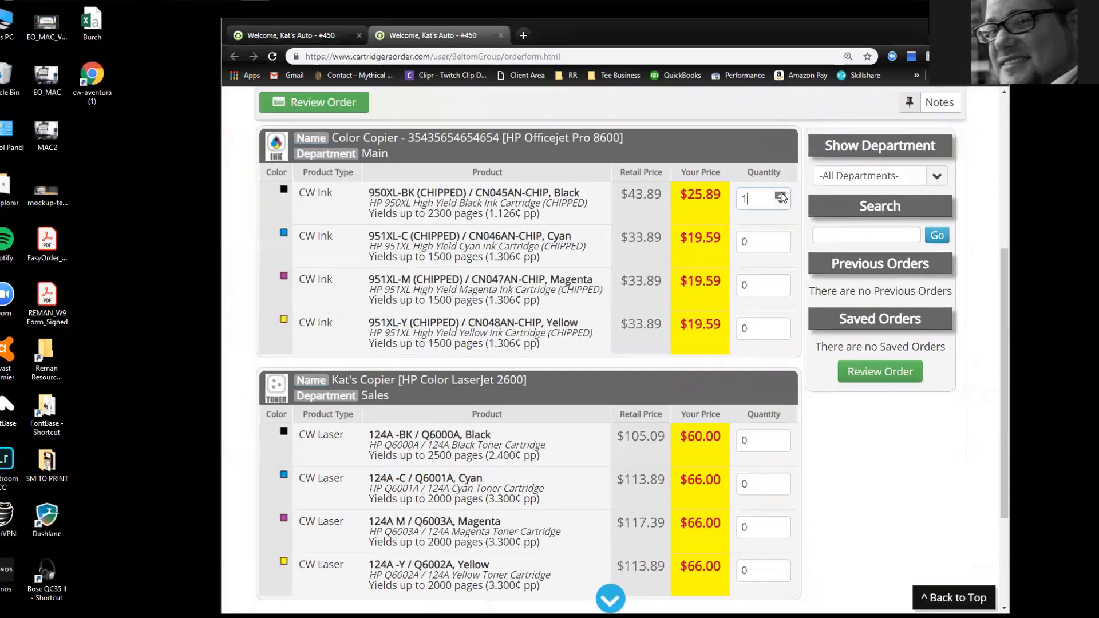
Set cyan, magenta and yellow 951XL quantities to 1 and review the $110.55 order
left_click(780, 239)
left_click(782, 285)
left_click(782, 285)
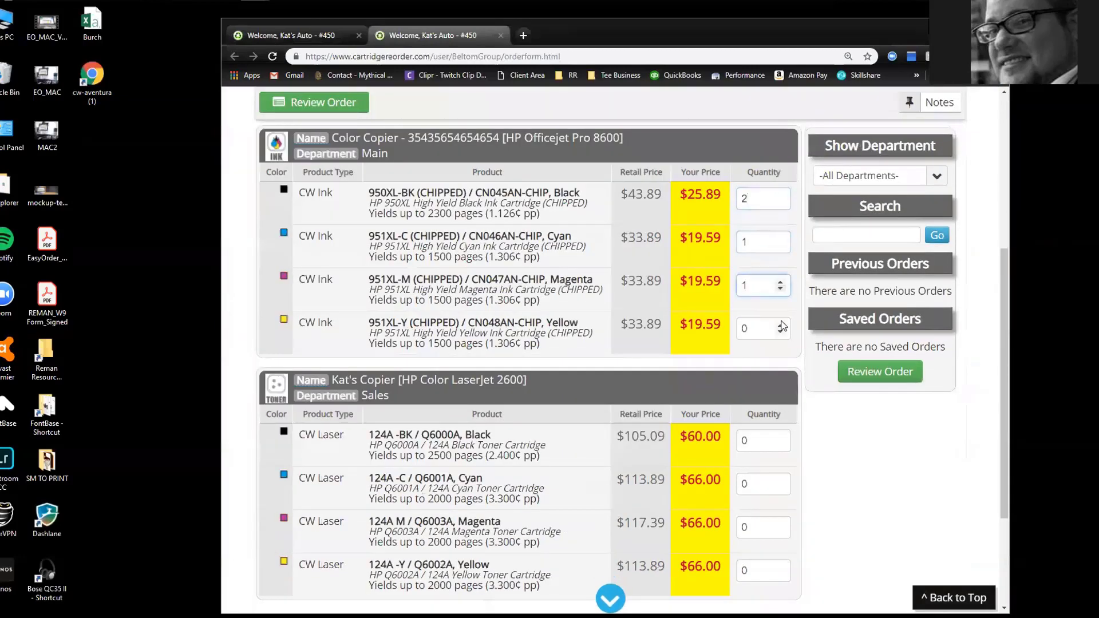
left_click(780, 324)
scroll(450, 196, "up", 2)
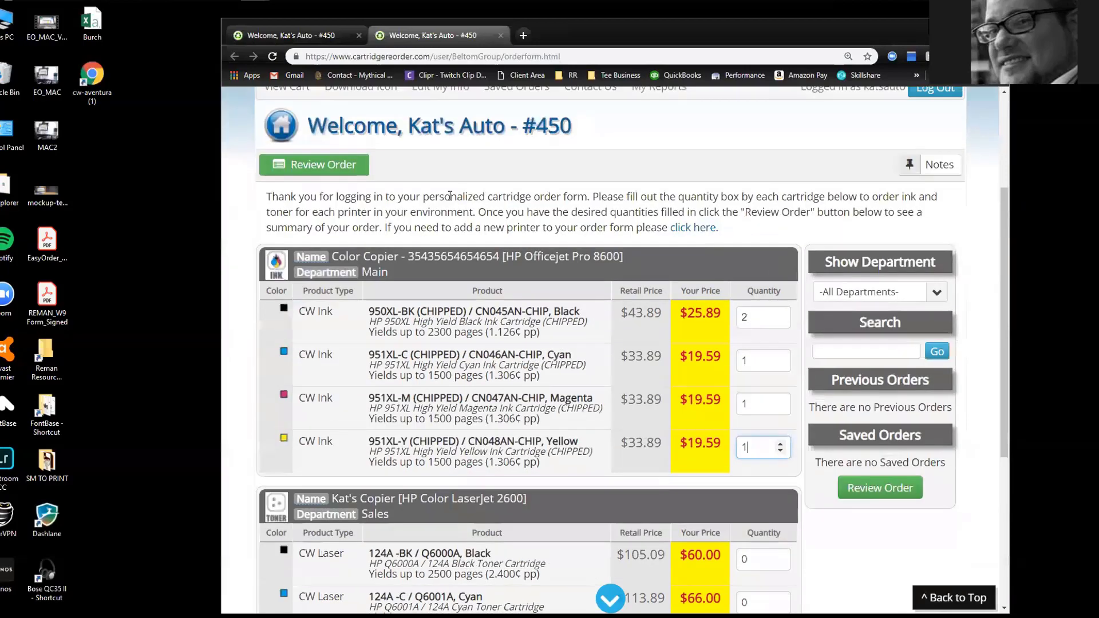
left_click(319, 171)
scroll(619, 252, "down", 3)
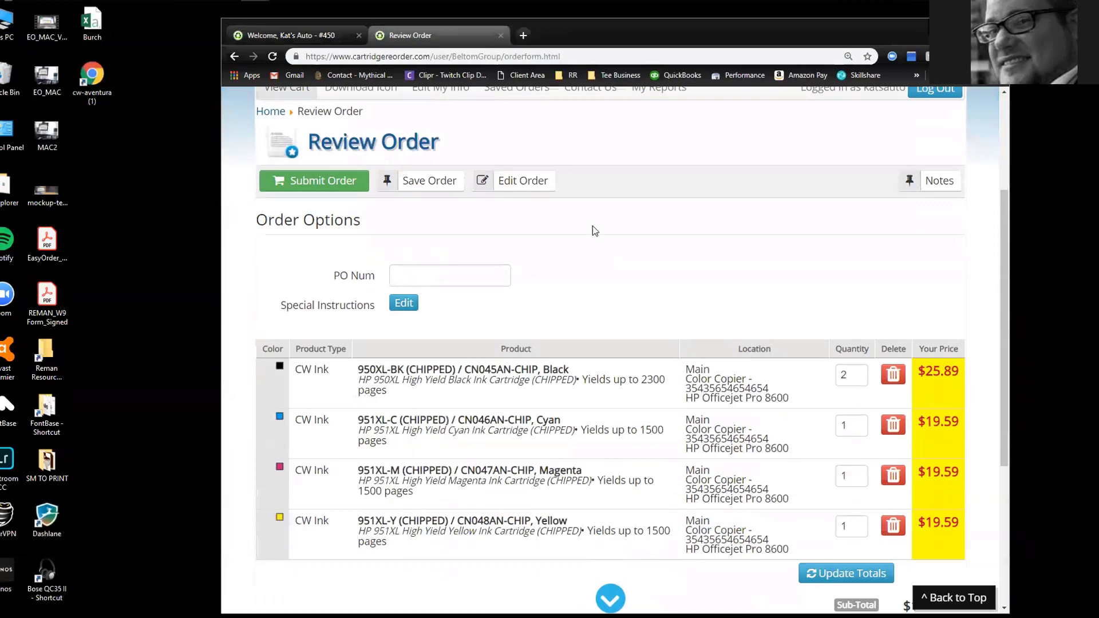
scroll(594, 229, "down", 4)
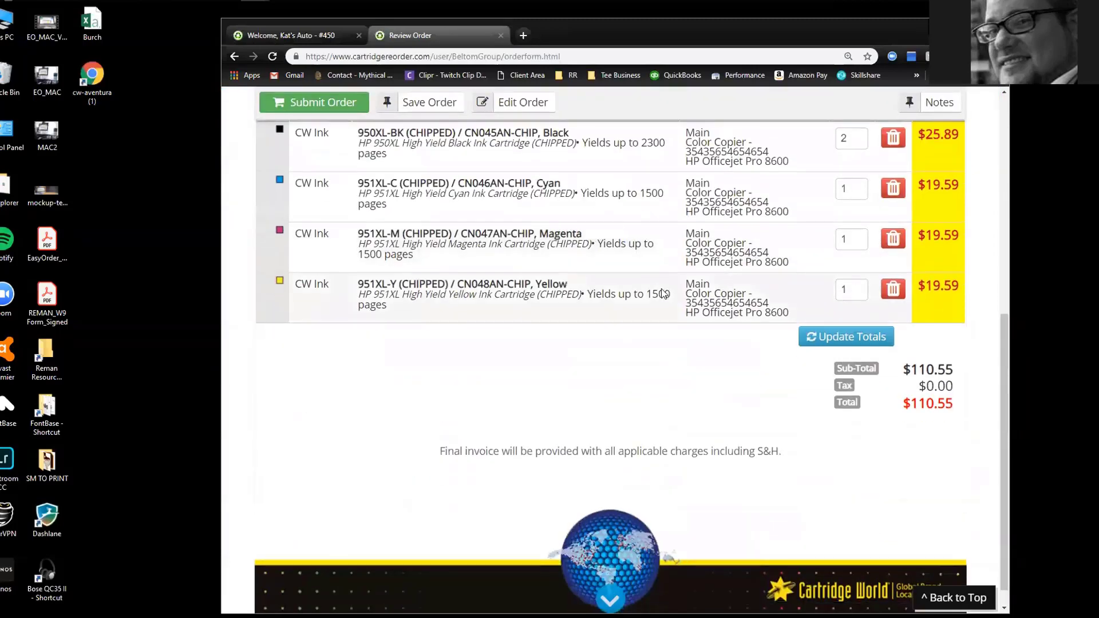
scroll(854, 277, "up", 3)
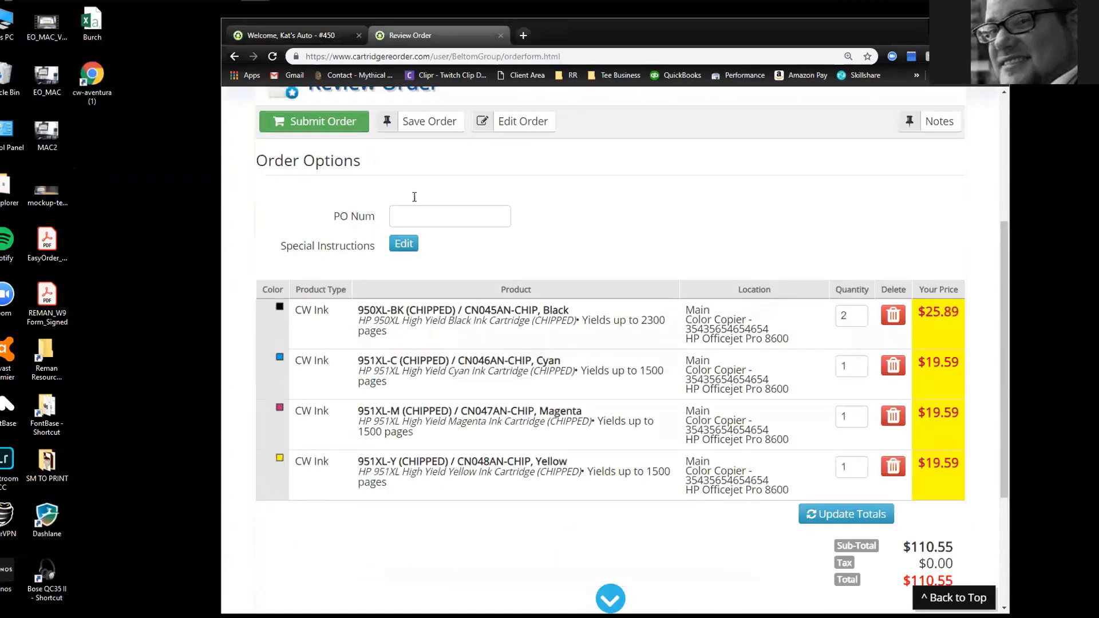
Submit the ink order, then switch to the confirmation email once the thank-you page appears
left_click(312, 123)
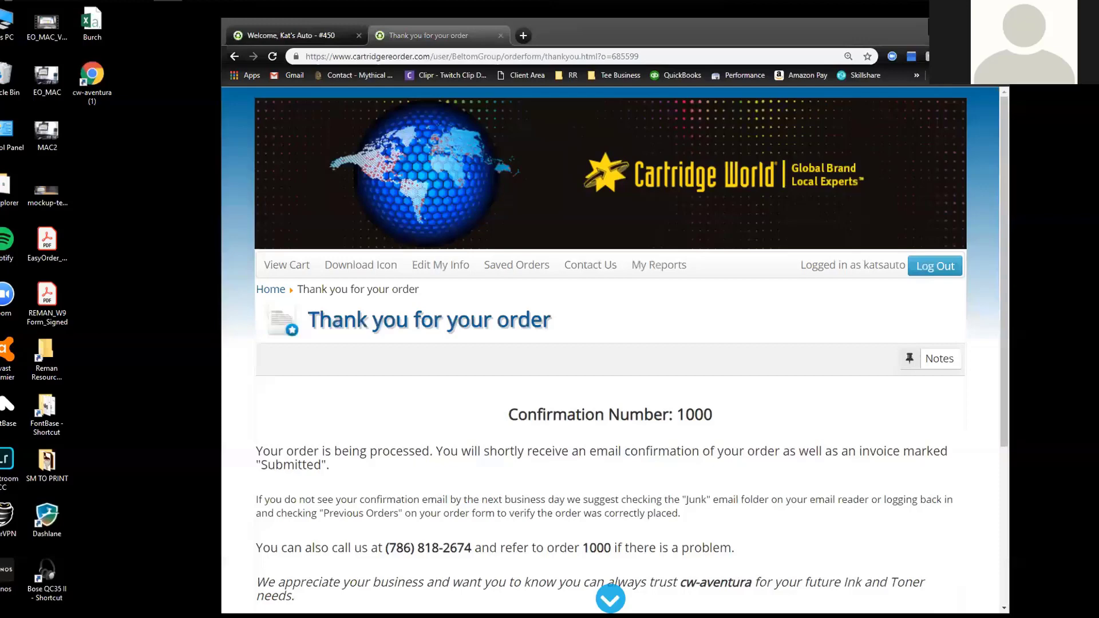
key("alt+Tab")
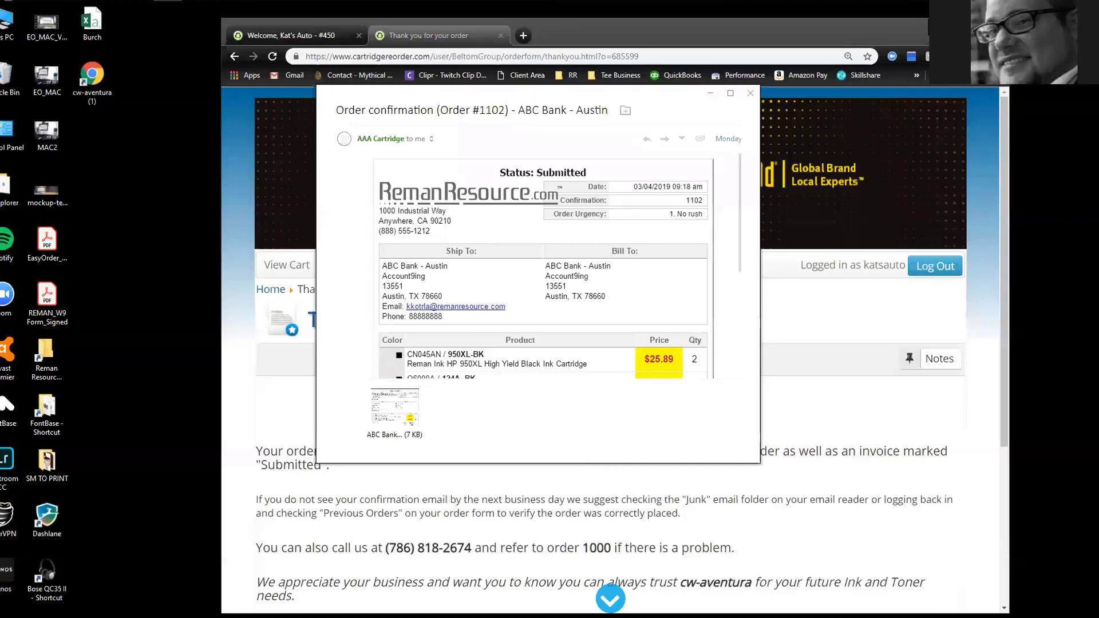
Maximize the confirmation email, highlight Delivery By Department, quantity 2 and No rush, then close it
double_click(588, 463)
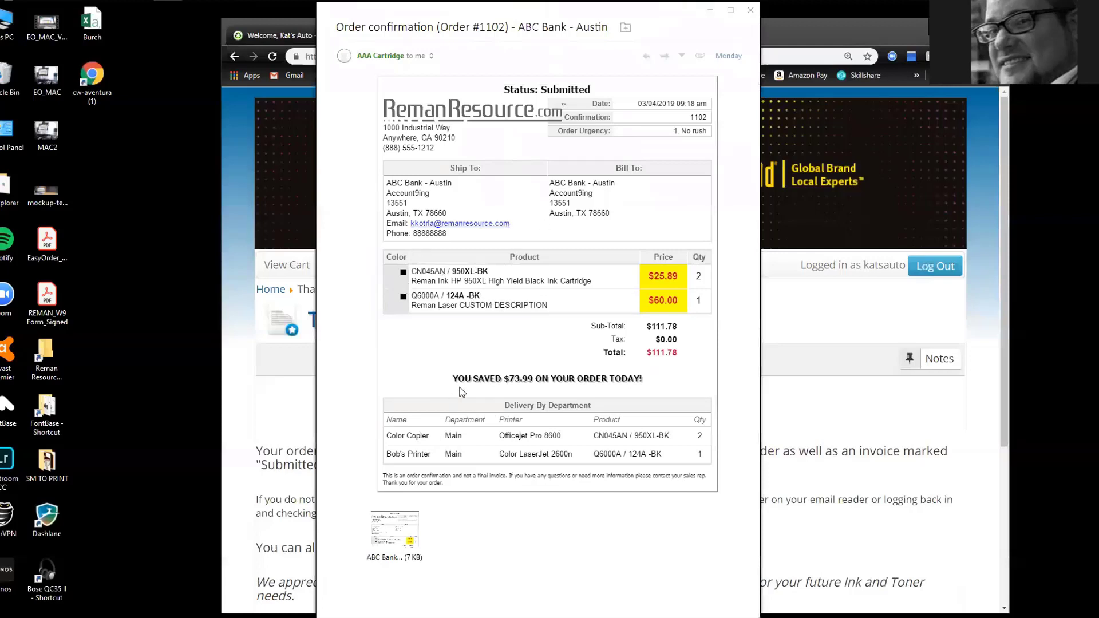
left_click_drag(502, 408, 595, 411)
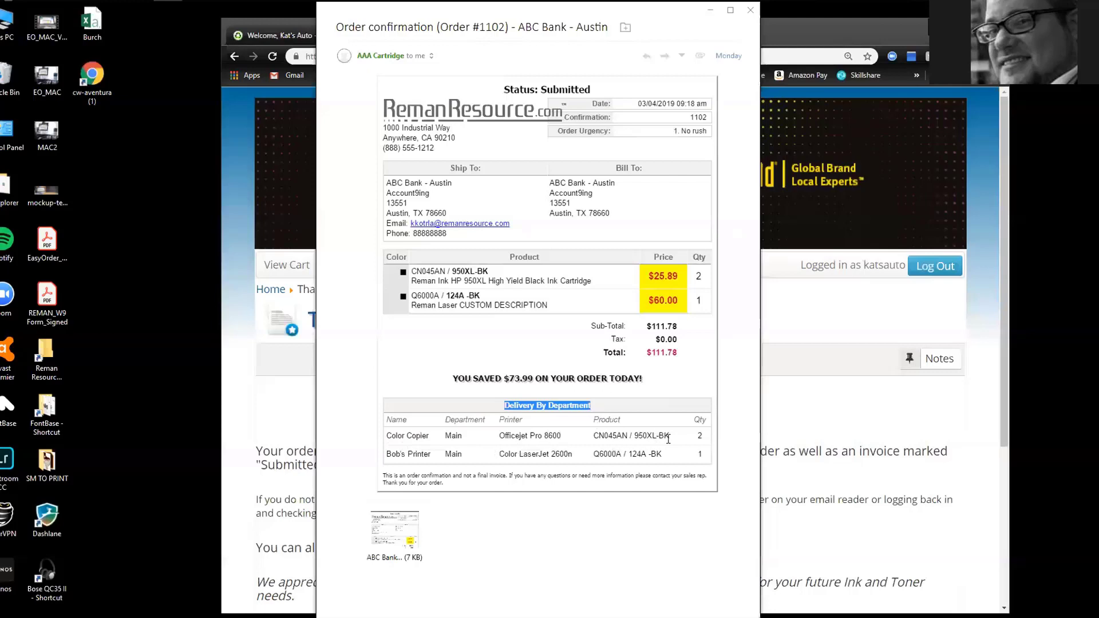
double_click(702, 437)
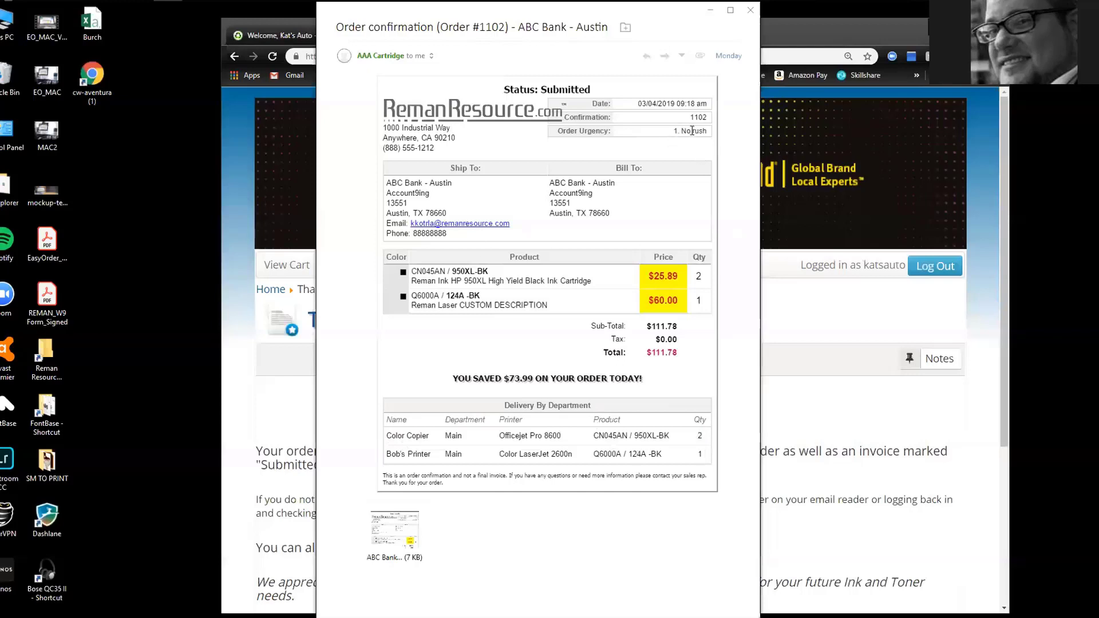
left_click_drag(679, 131, 718, 131)
left_click(750, 12)
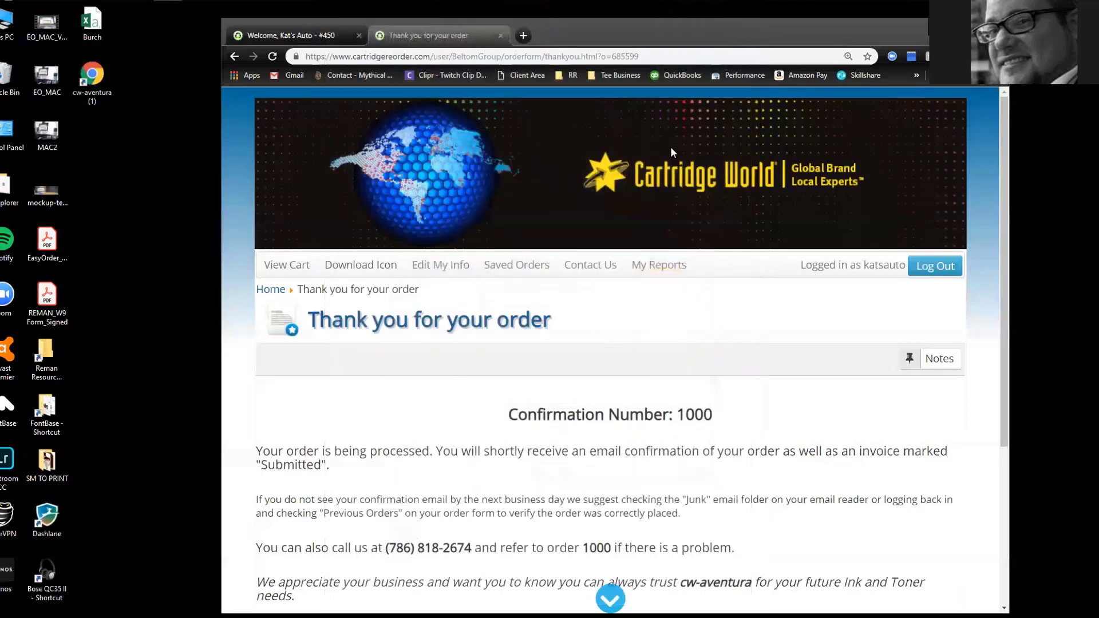
Log out of Kat's Auto order form and log back in as the store subscriber
left_click(289, 35)
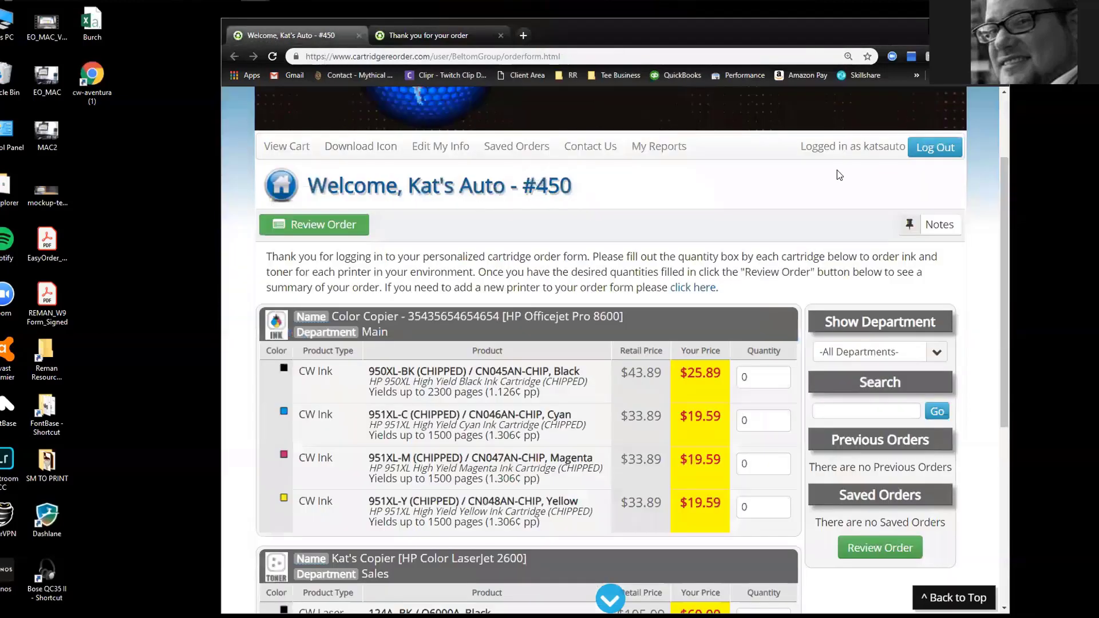
left_click(935, 147)
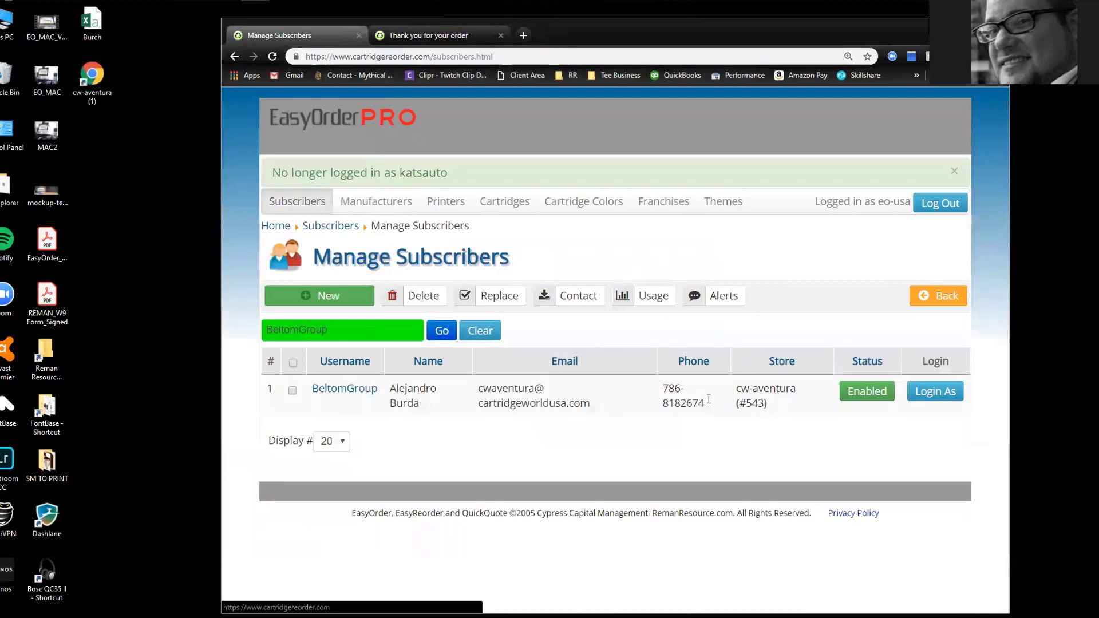
left_click(935, 391)
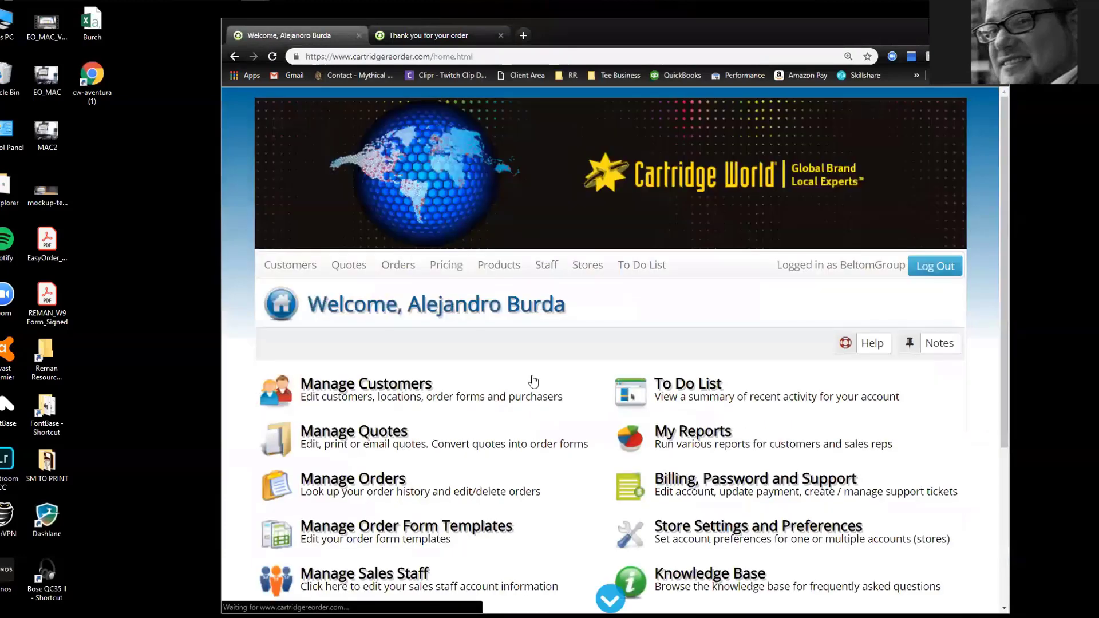
scroll(508, 346, "down", 3)
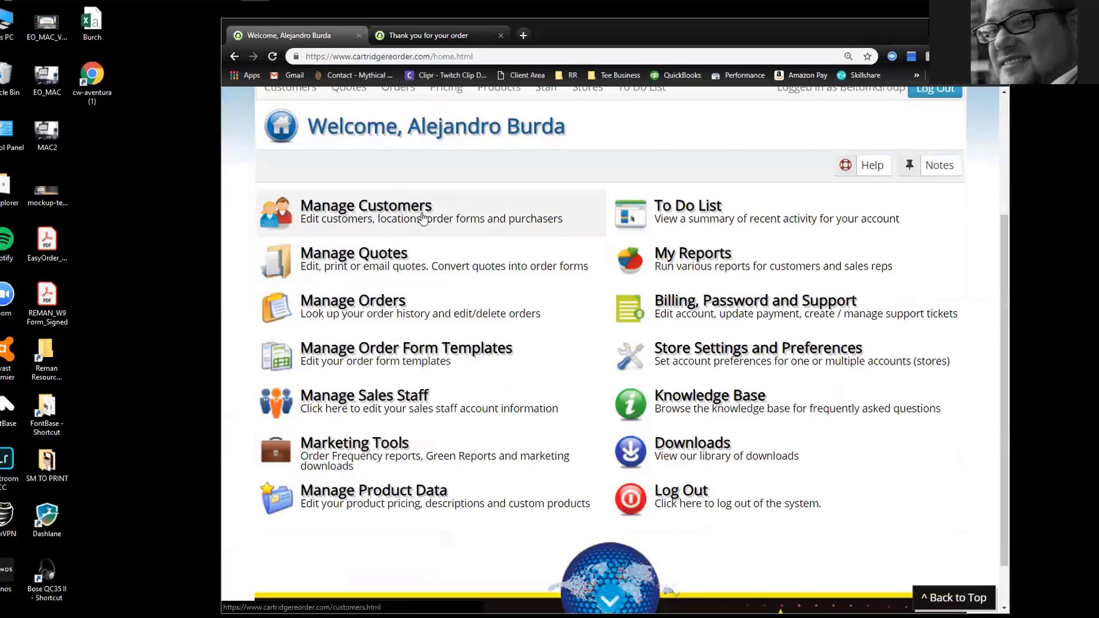
Open the store's quotes list and start a new quote
left_click(371, 258)
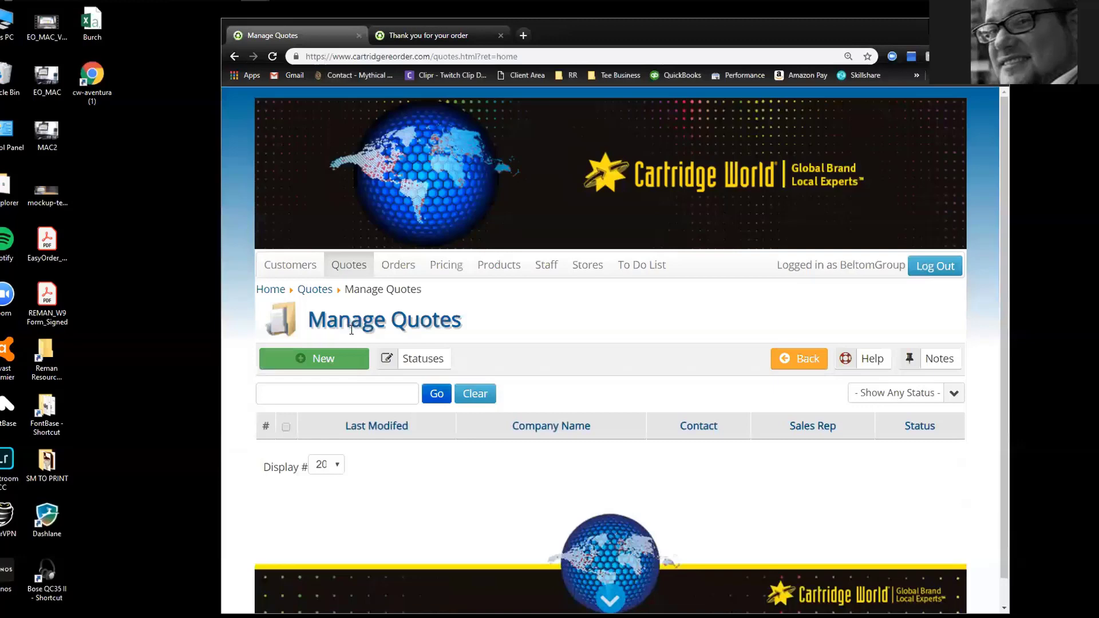
left_click(321, 359)
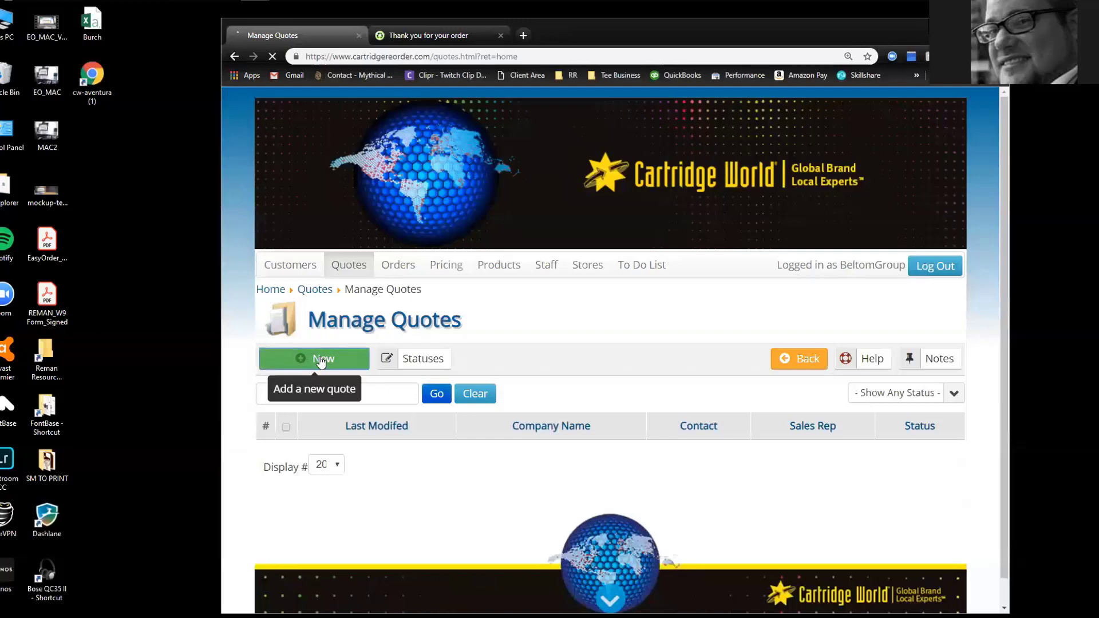
scroll(403, 249, "down", 3)
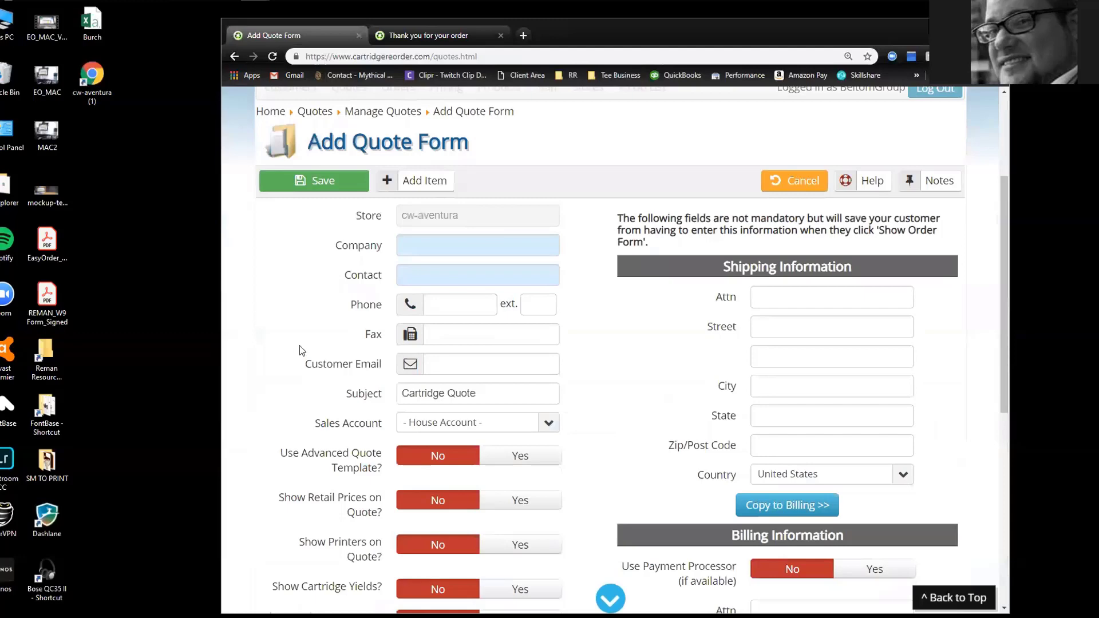
Enter company Kat's Automotive and the contact's full name in the Add Quote Form
left_click(429, 239)
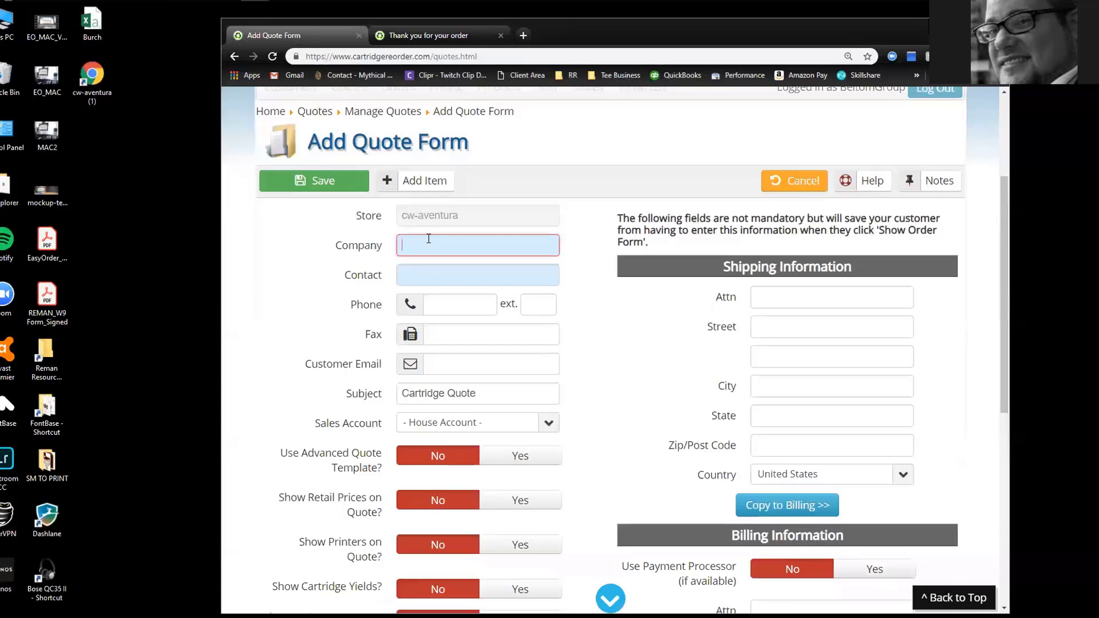
type("Kat's Automoti")
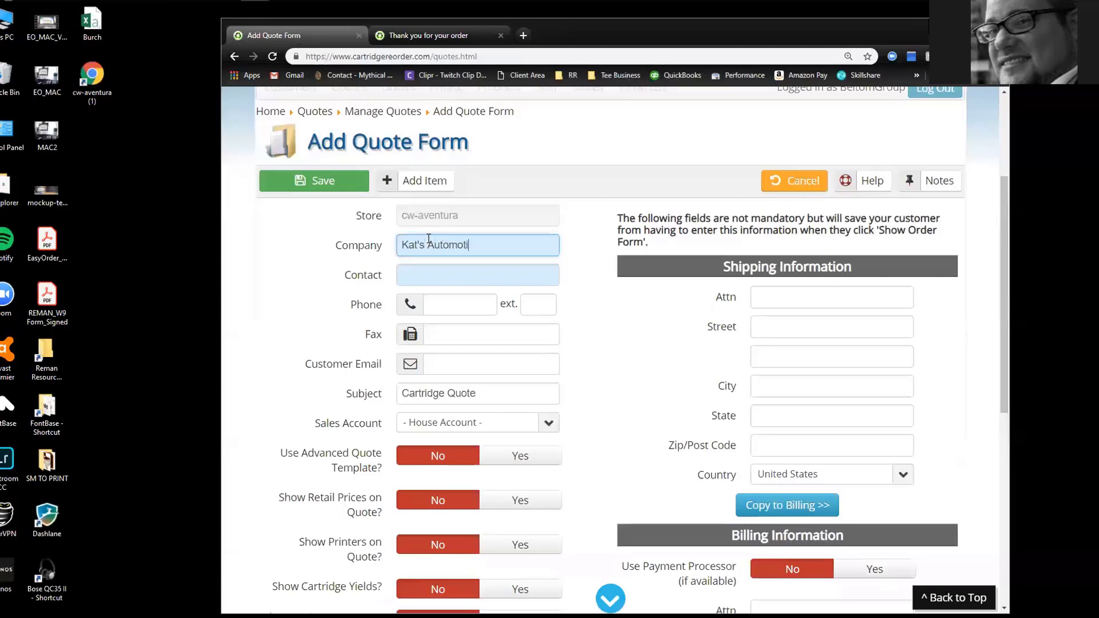
type("ve")
key("Tab")
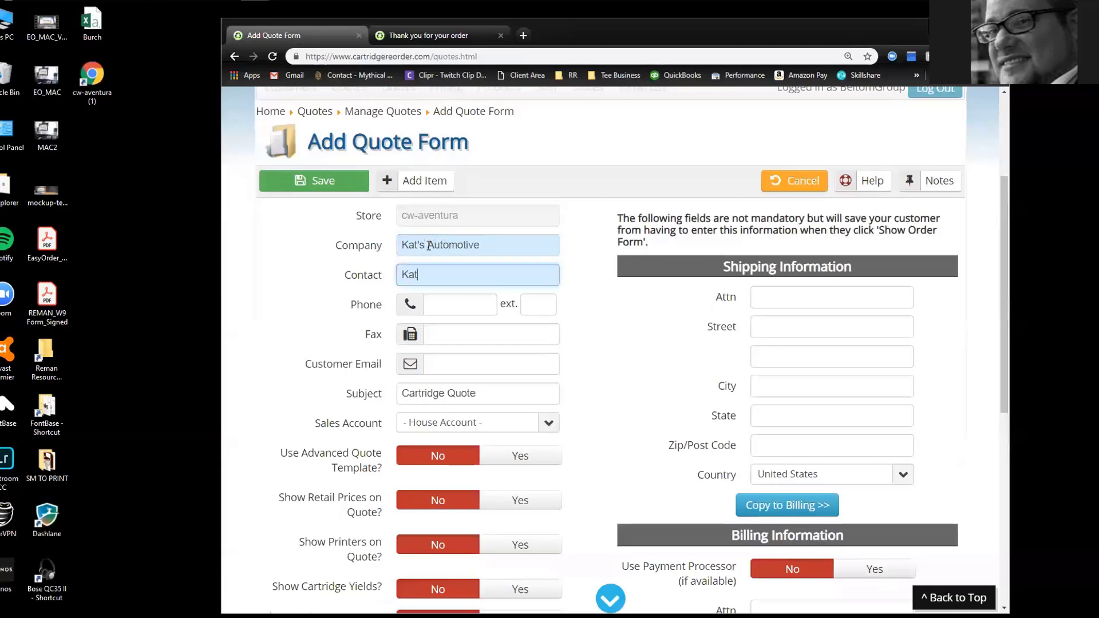
key("Tab")
key("Tab")
key("Tab")
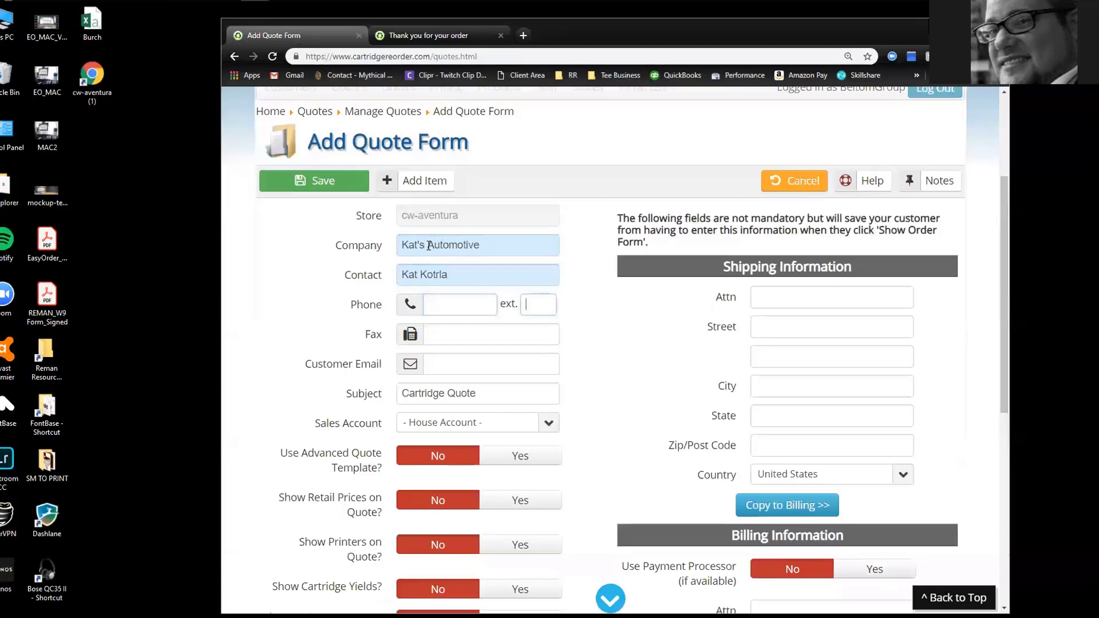
Fill in the customer's e-mail address in the Customer Email field
left_click(442, 358)
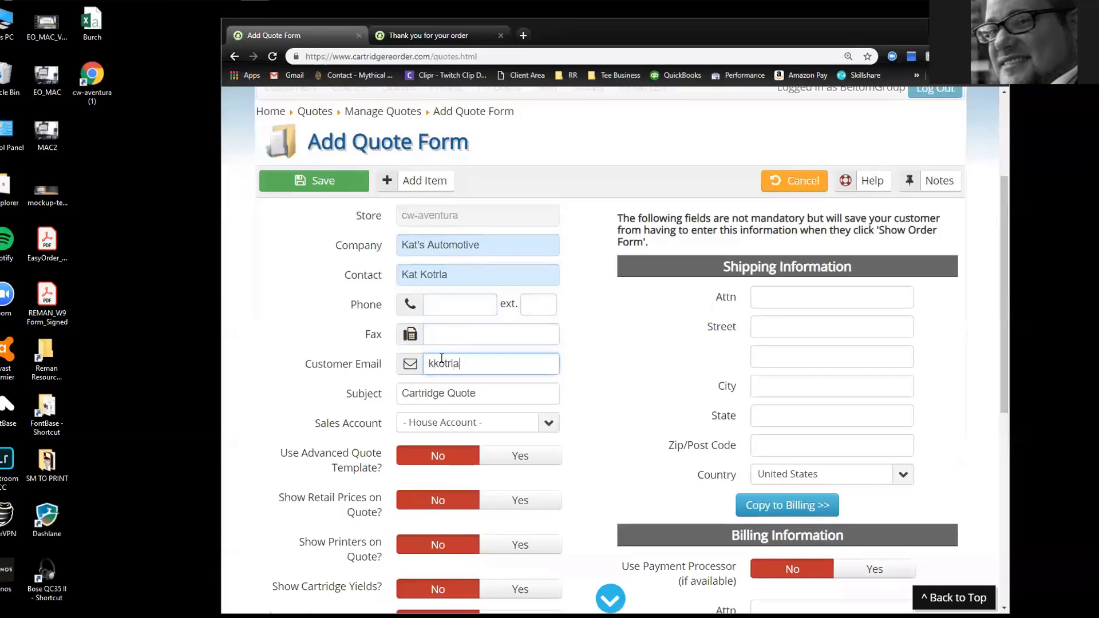
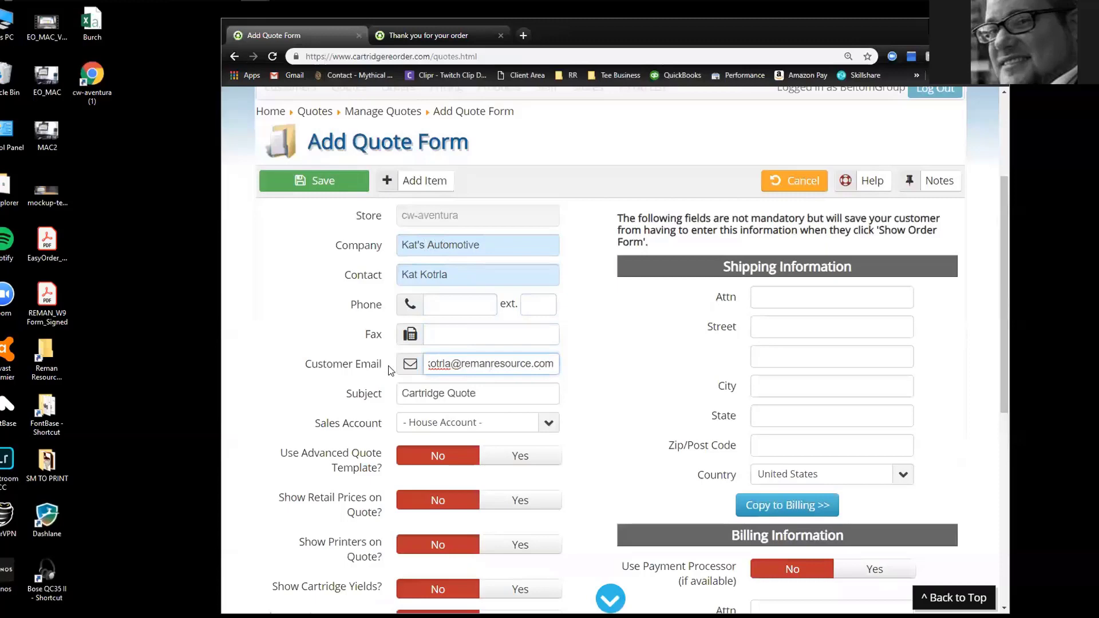
scroll(448, 205, "up", 1)
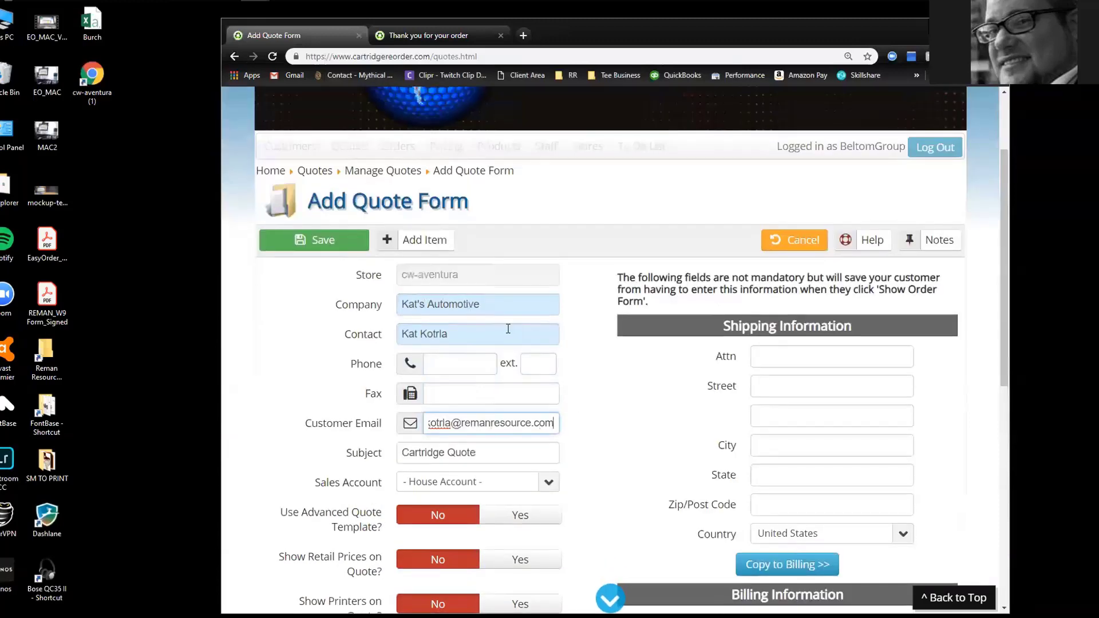
scroll(434, 268, "down", 2)
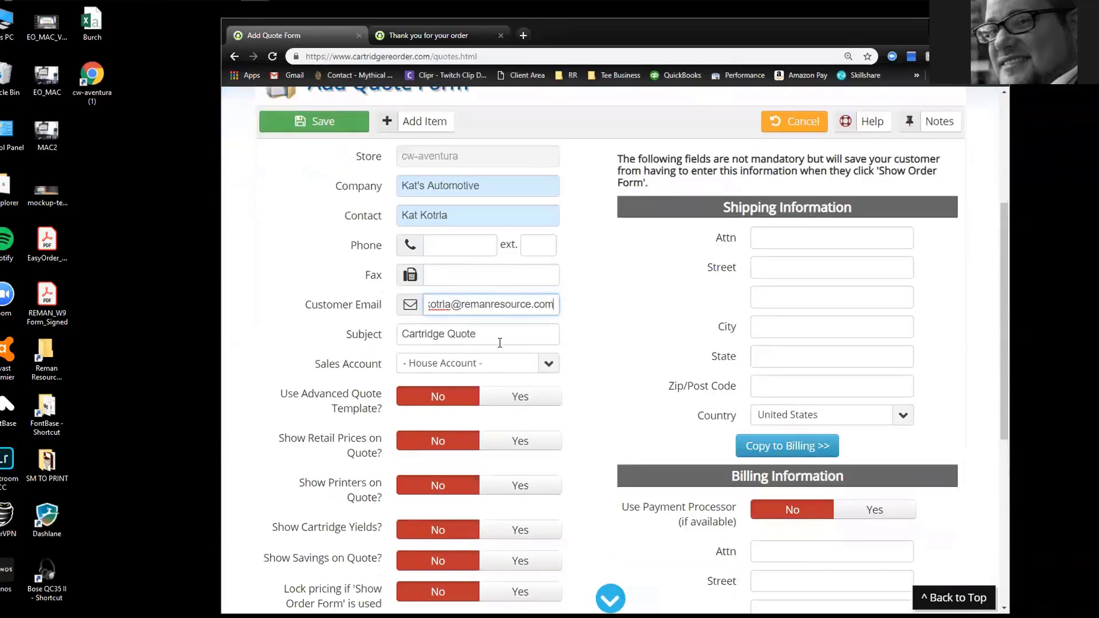
scroll(498, 343, "down", 6)
scroll(502, 360, "up", 7)
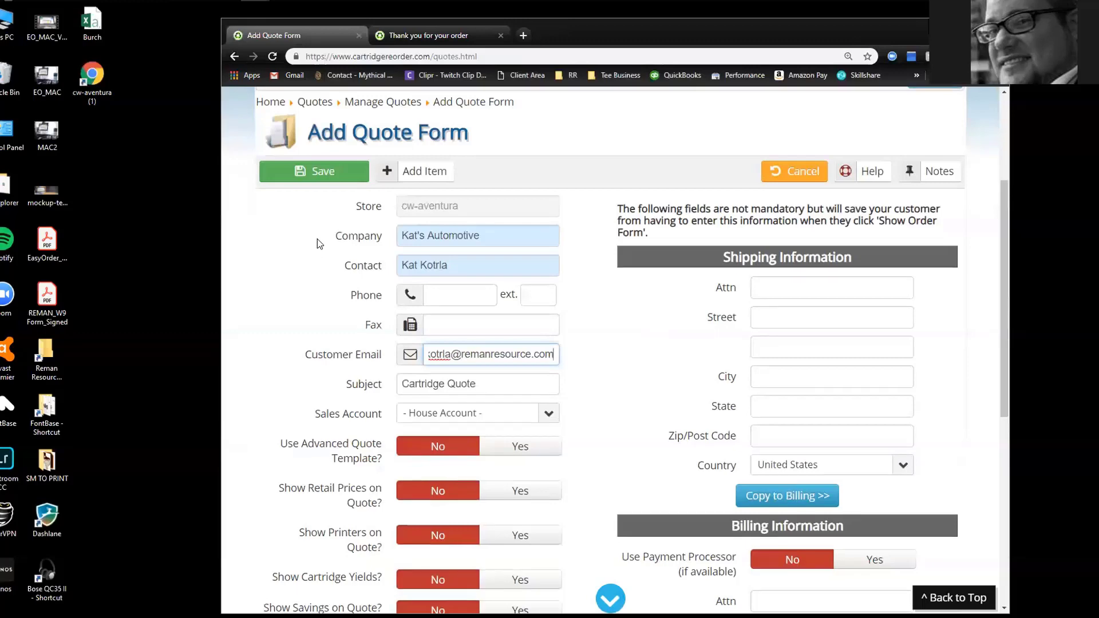
scroll(317, 239, "down", 2)
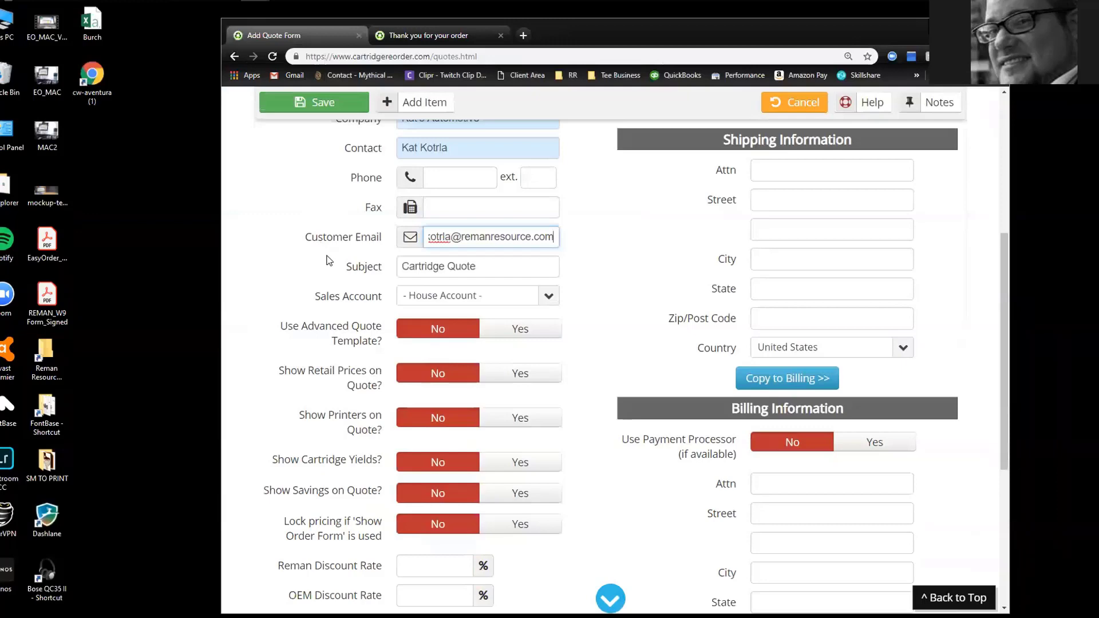
scroll(327, 264, "up", 2)
Find the Color LaserJet 2600 by searching '2600' and select its black, cyan, yellow and magenta 124A toners
left_click(419, 175)
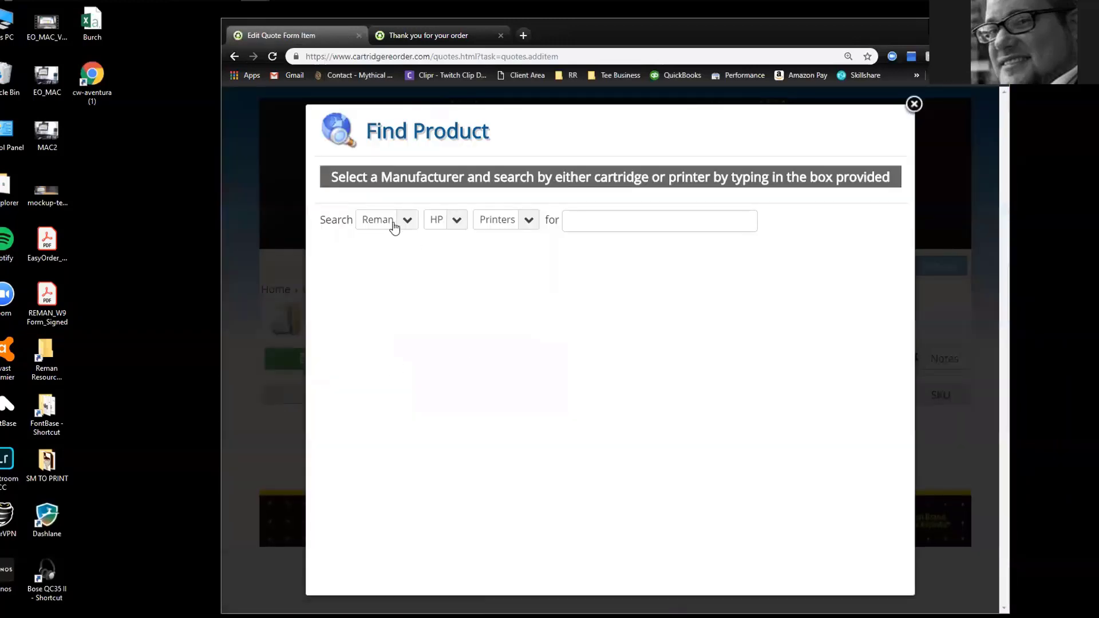
left_click(582, 213)
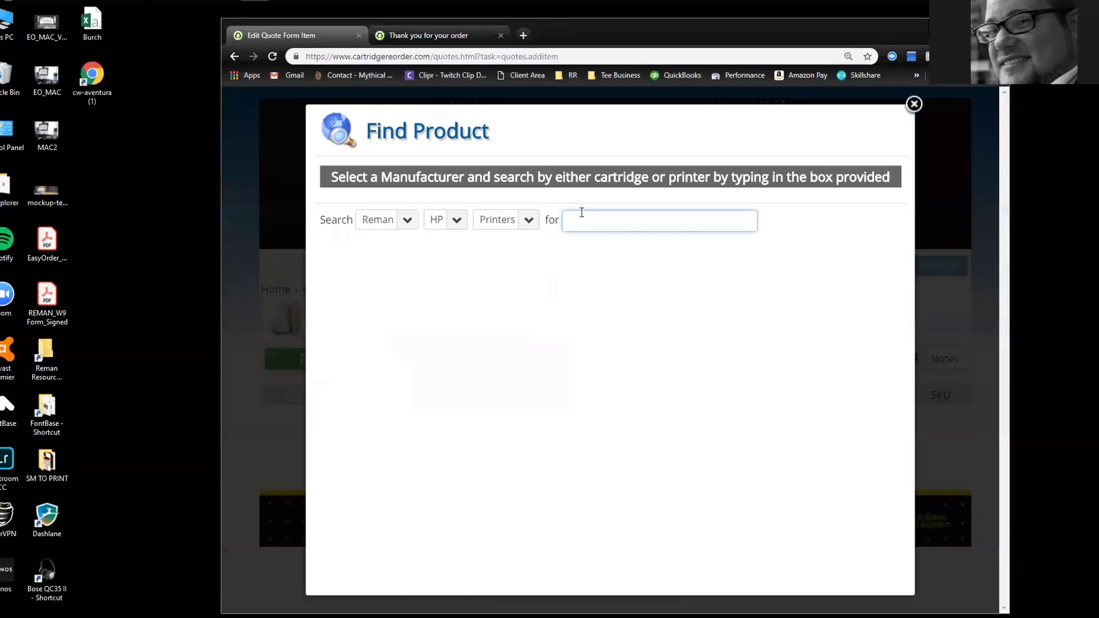
type("2600")
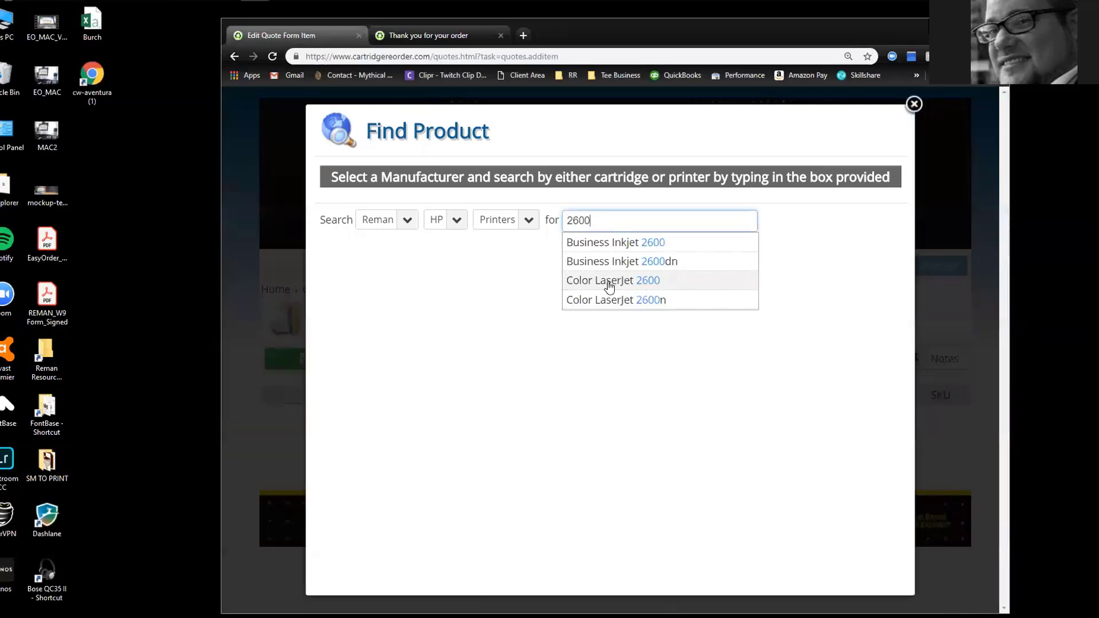
left_click(609, 285)
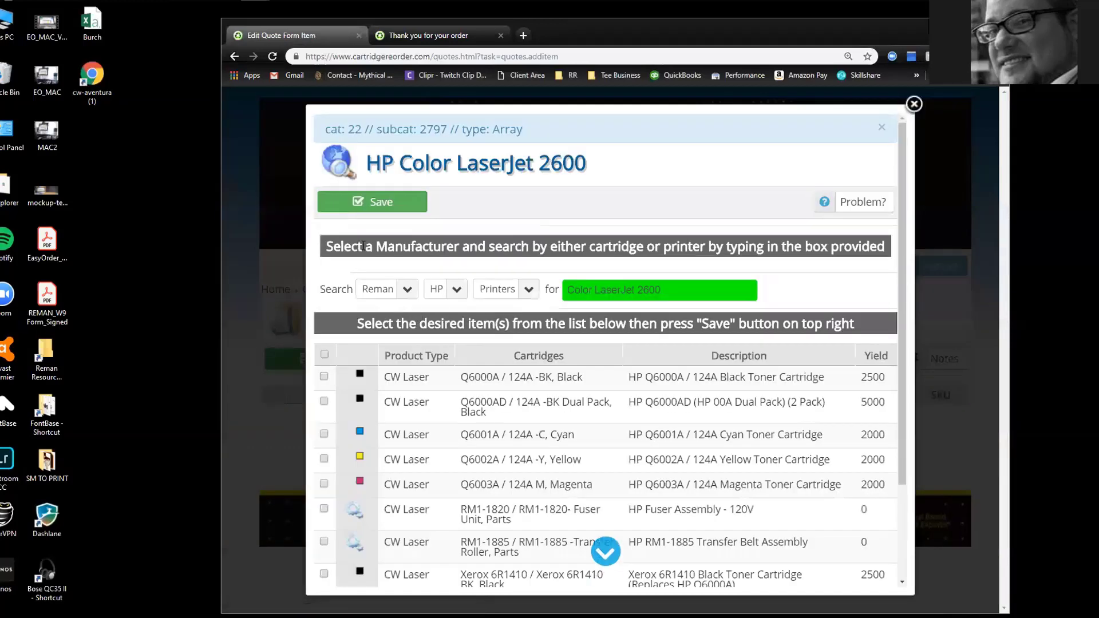
left_click(324, 377)
left_click(324, 434)
left_click(324, 460)
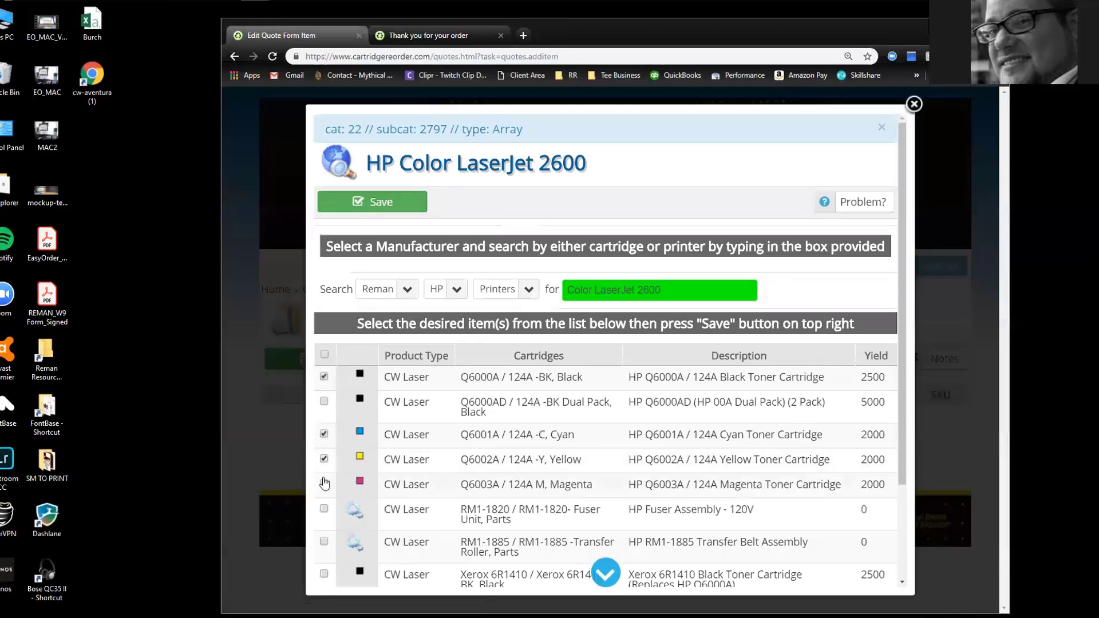
left_click(324, 484)
left_click(398, 207)
scroll(512, 239, "down", 1)
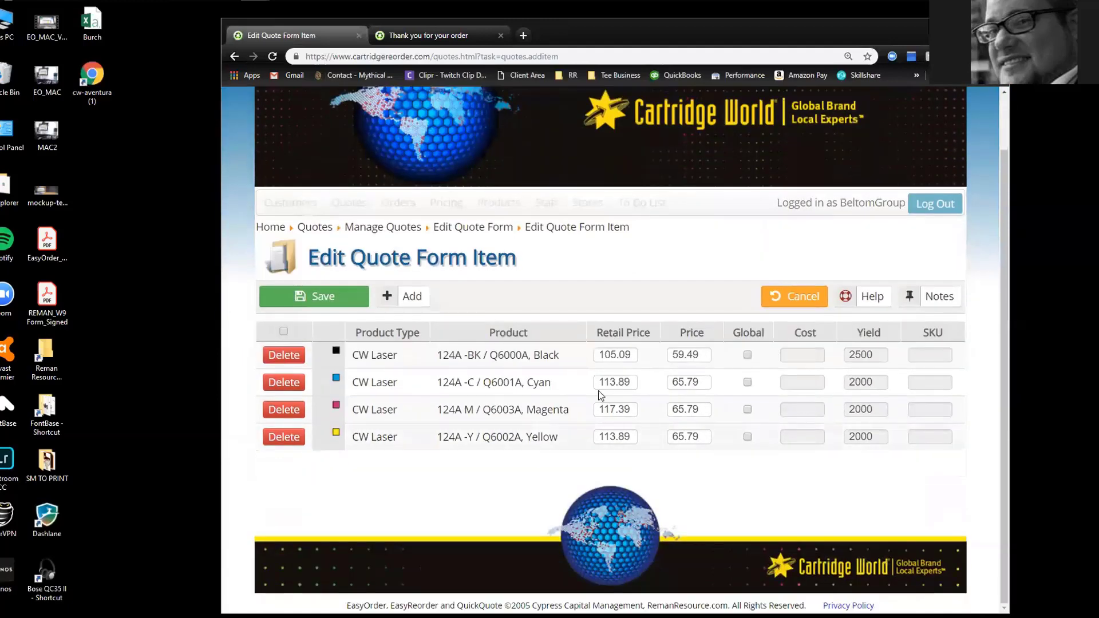
Save the four 124A toner items and review the new HP Color LaserJet 2600 group on the quote
left_click(319, 296)
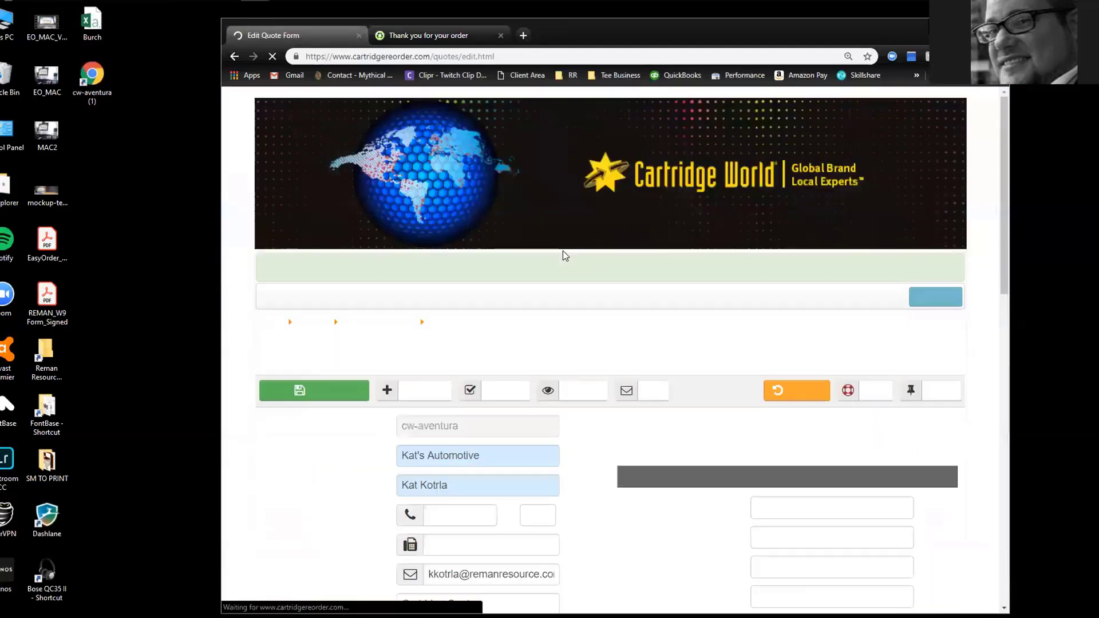
scroll(431, 298, "down", 9)
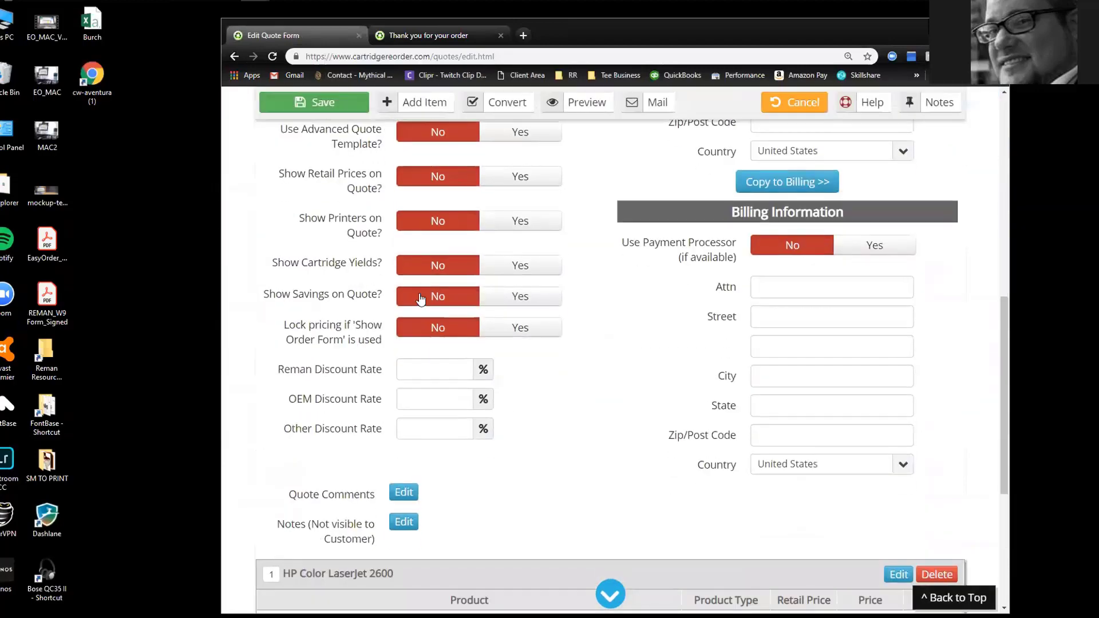
scroll(421, 298, "up", 5)
scroll(611, 515, "down", 10)
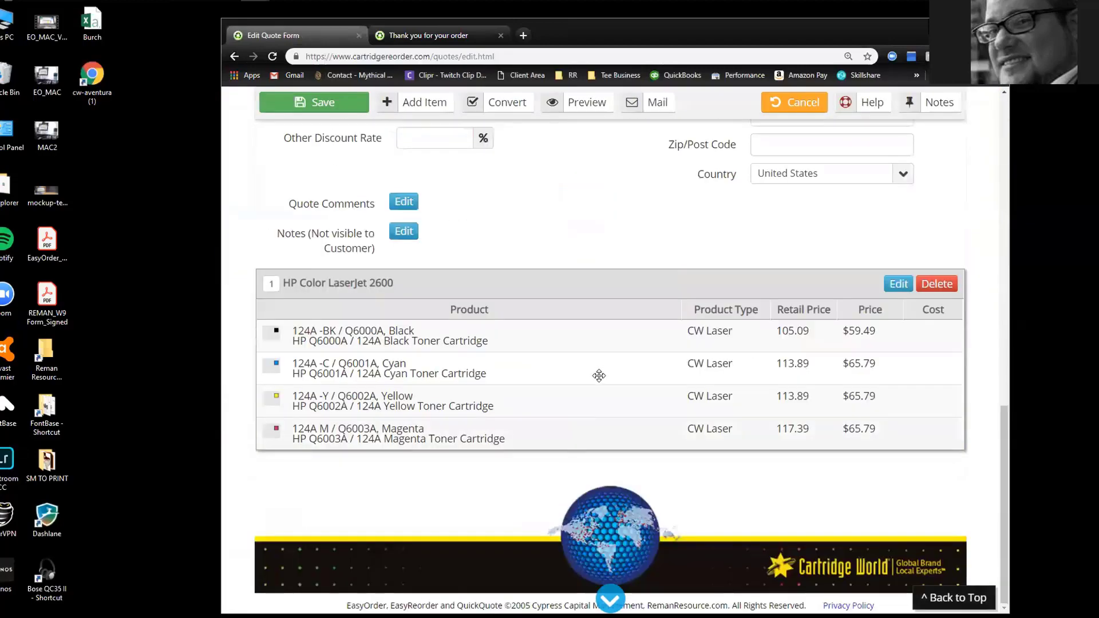
scroll(540, 400, "up", 10)
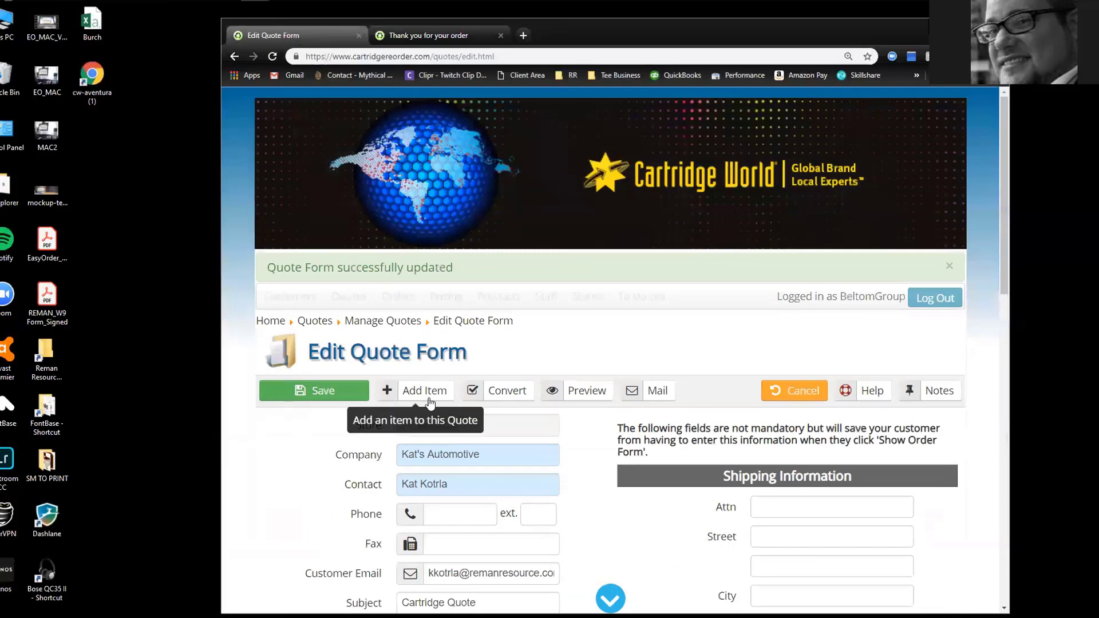
scroll(420, 286, "down", 1)
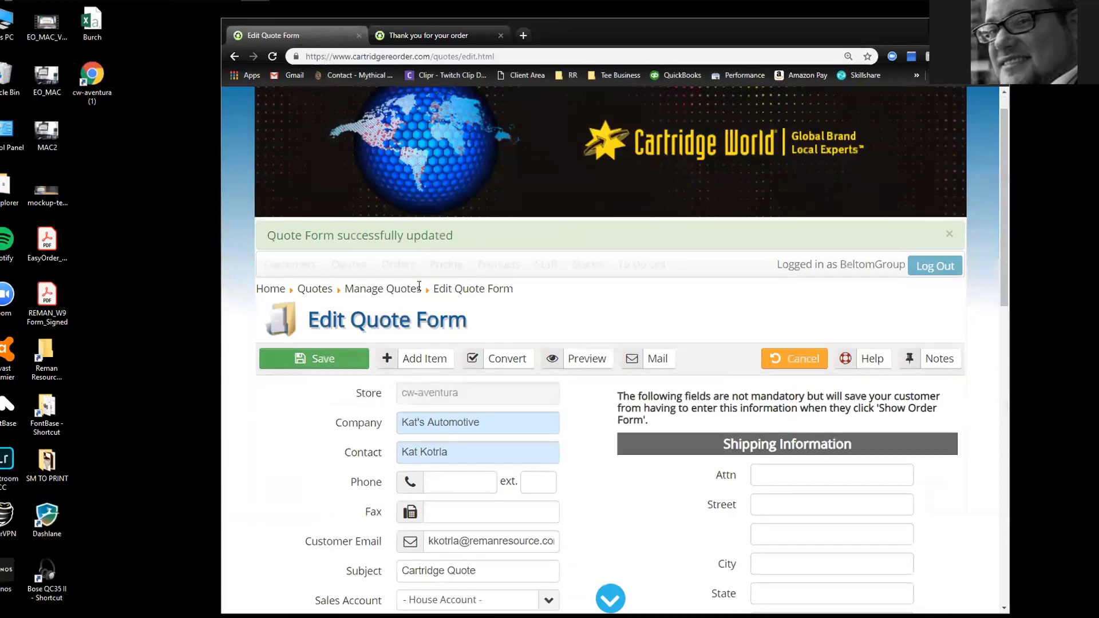
scroll(419, 287, "down", 3)
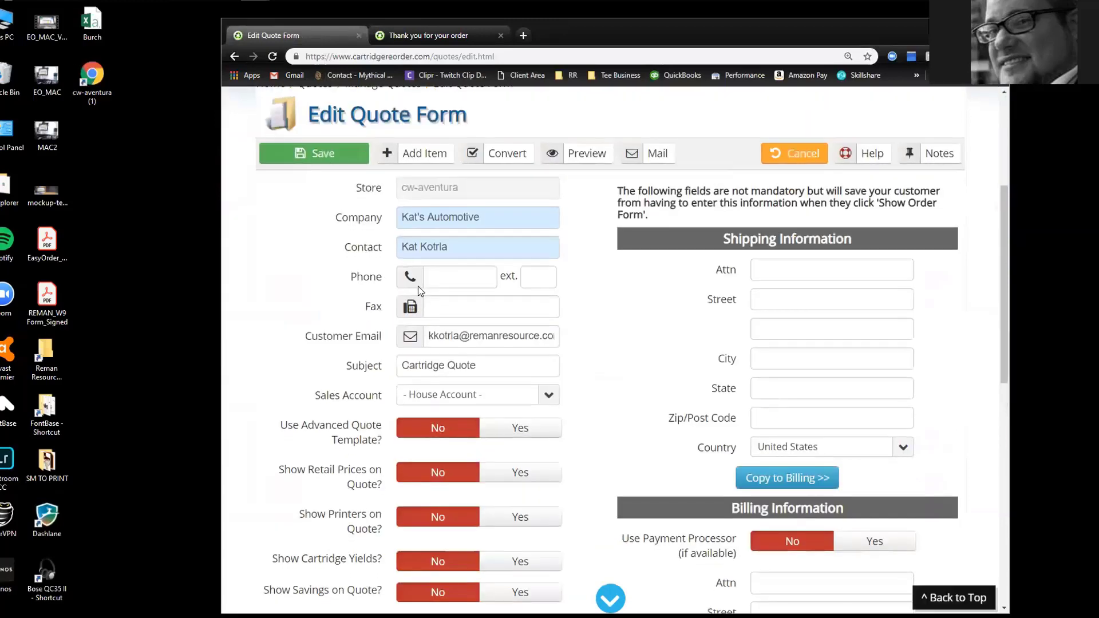
left_click(573, 153)
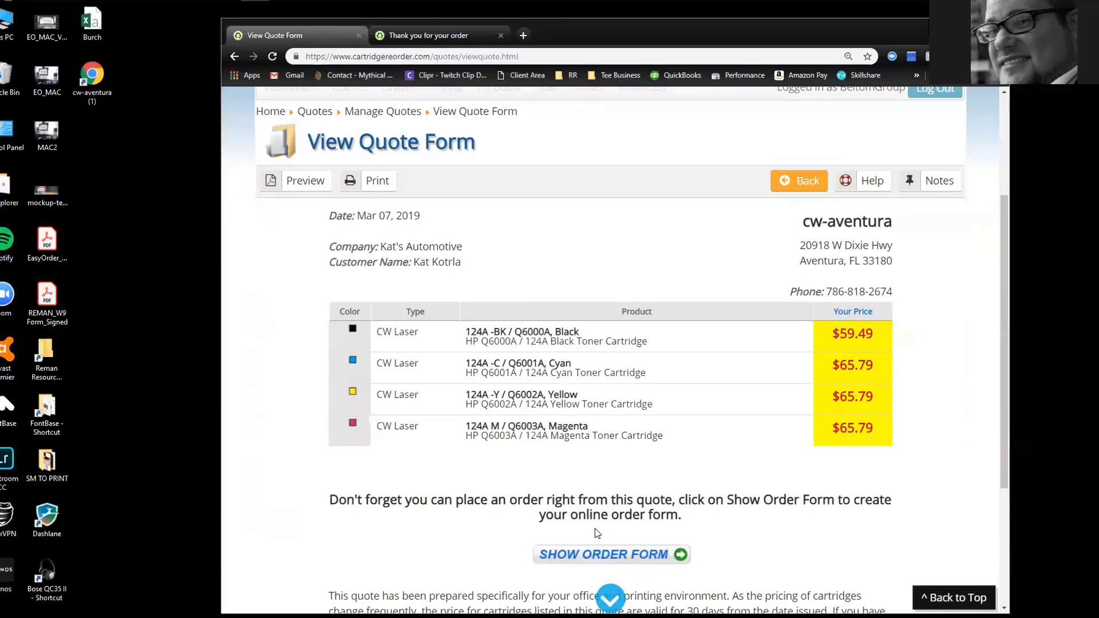
left_click(798, 181)
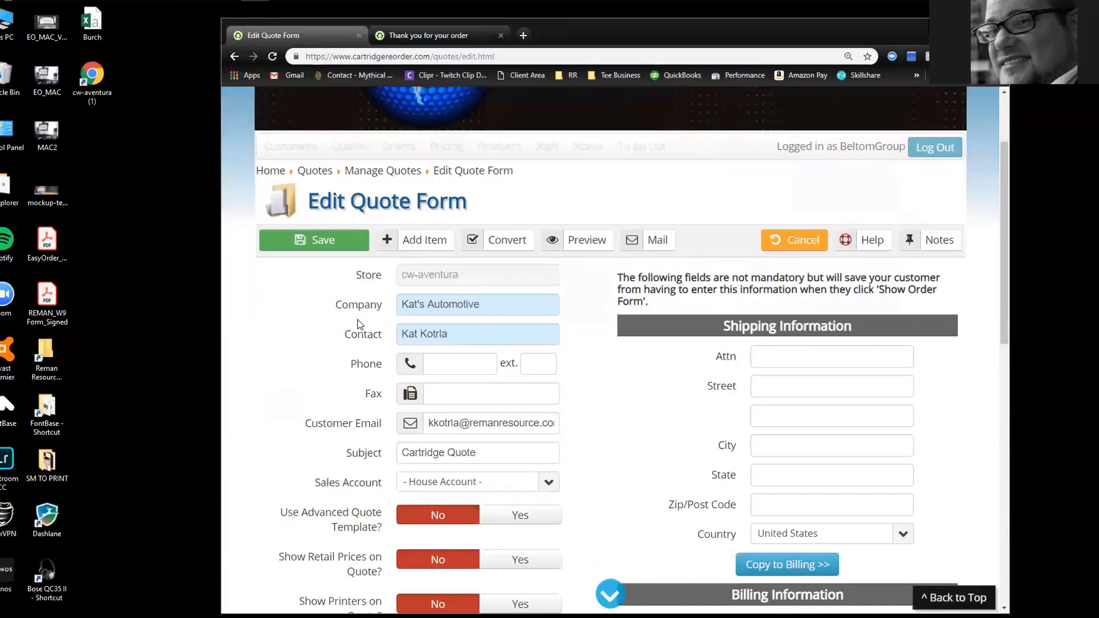
Switch the quote to the advanced template and set Annual Orders to 3
scroll(344, 338, "down", 2)
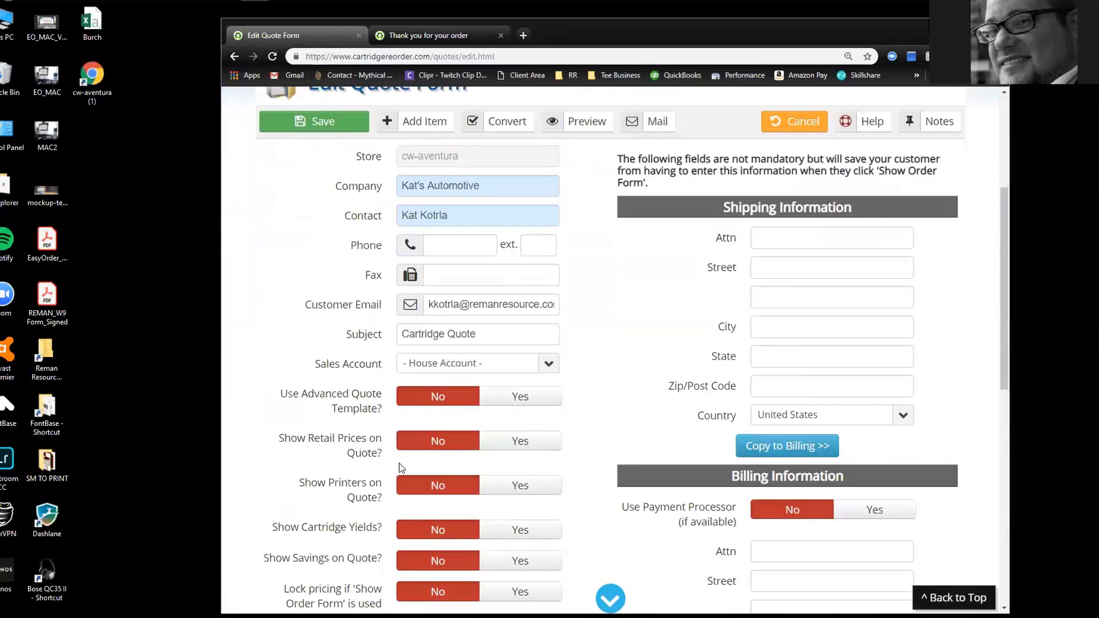
left_click(519, 398)
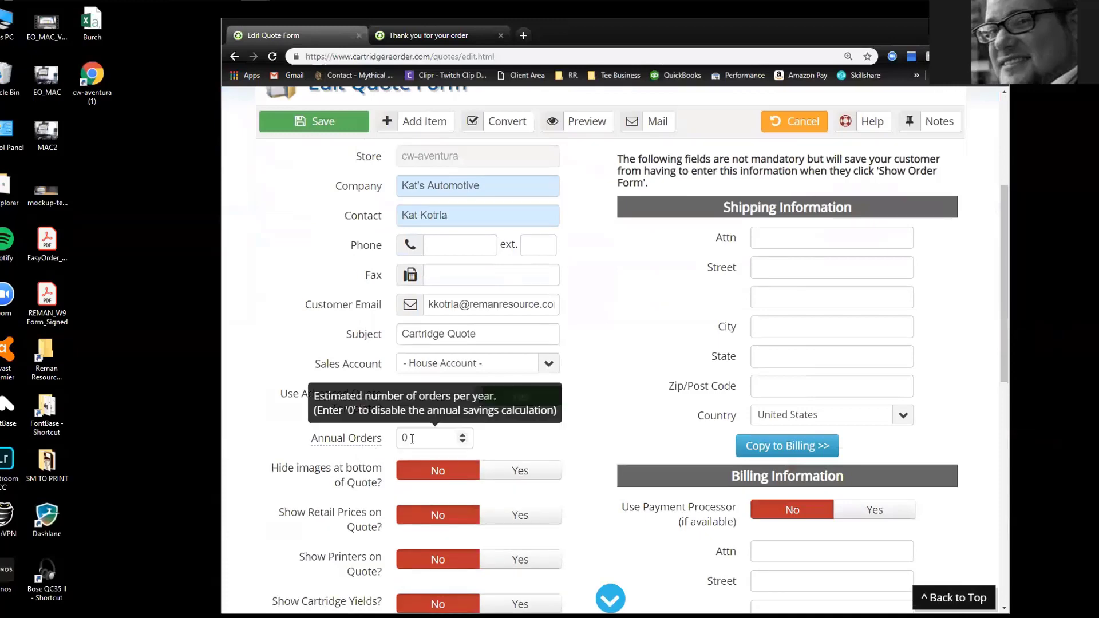
double_click(417, 439)
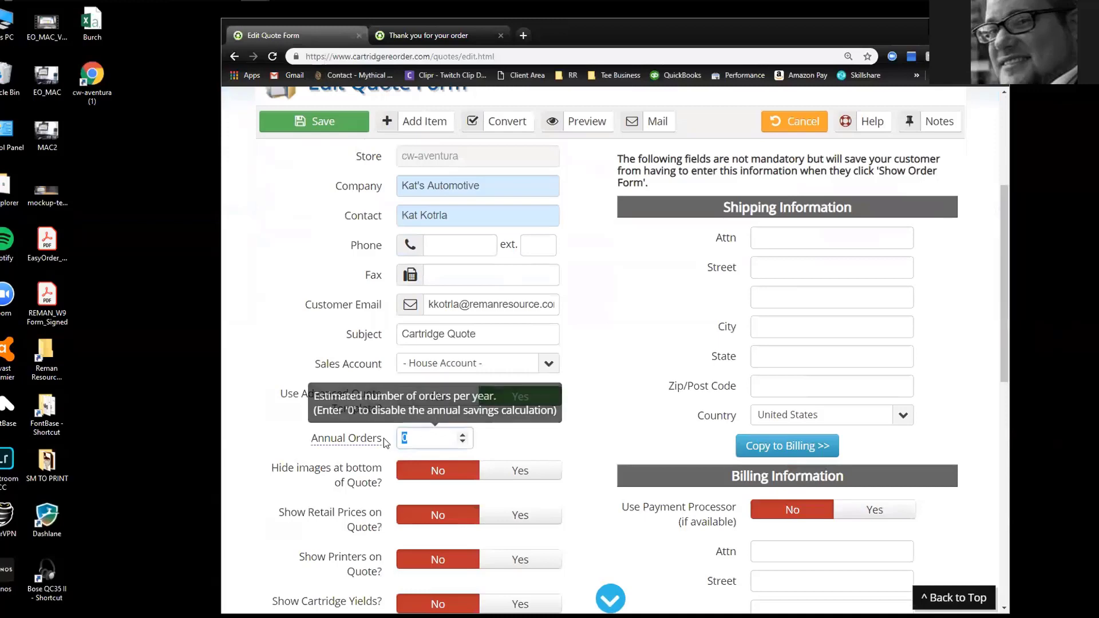
type("3")
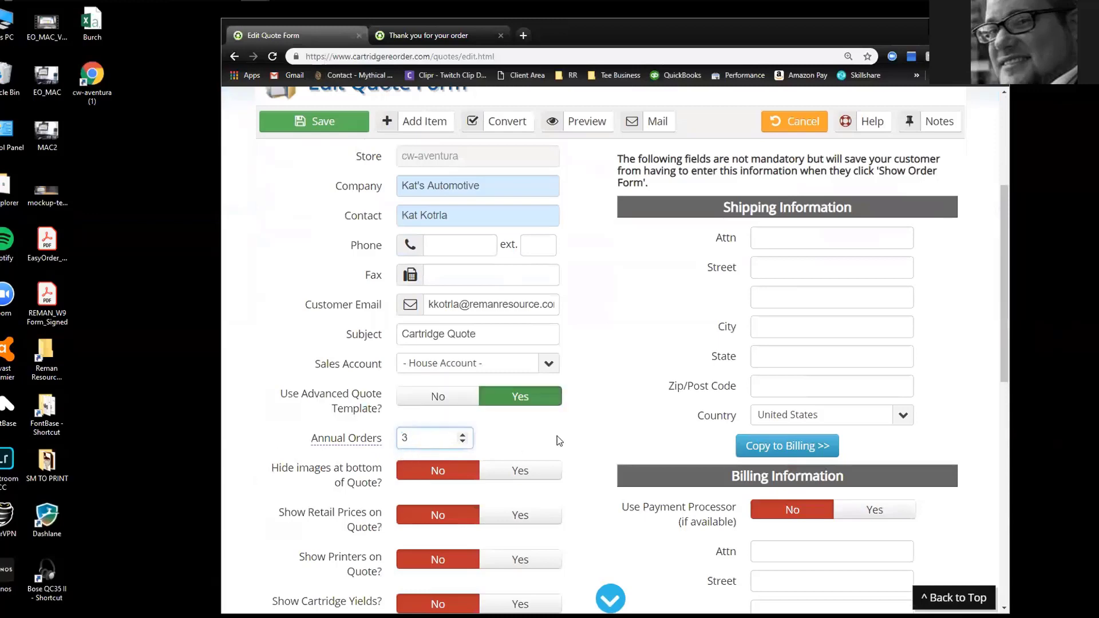
scroll(466, 336, "up", 1)
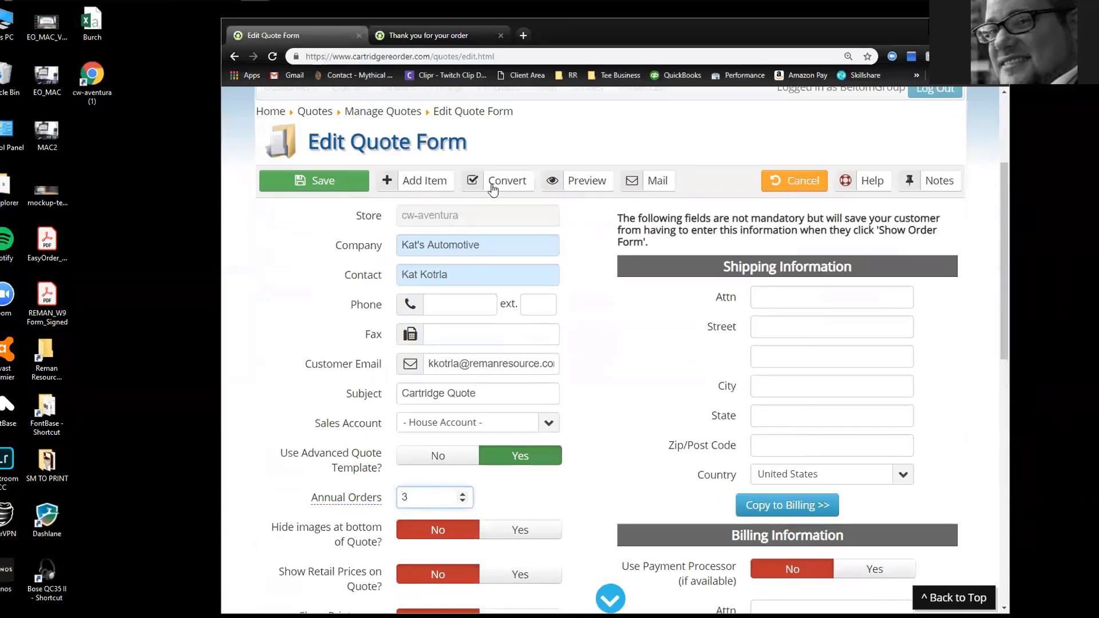
Preview the quote, check the $256.86 total and $580.20 annual savings, then go back to editing
left_click(601, 182)
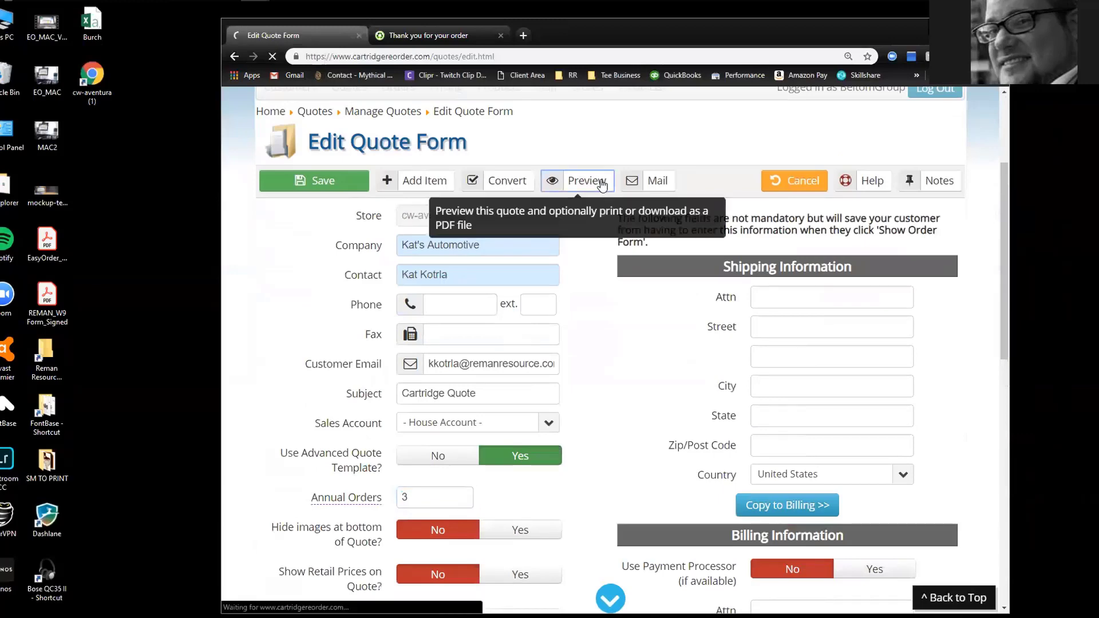
scroll(363, 226, "down", 4)
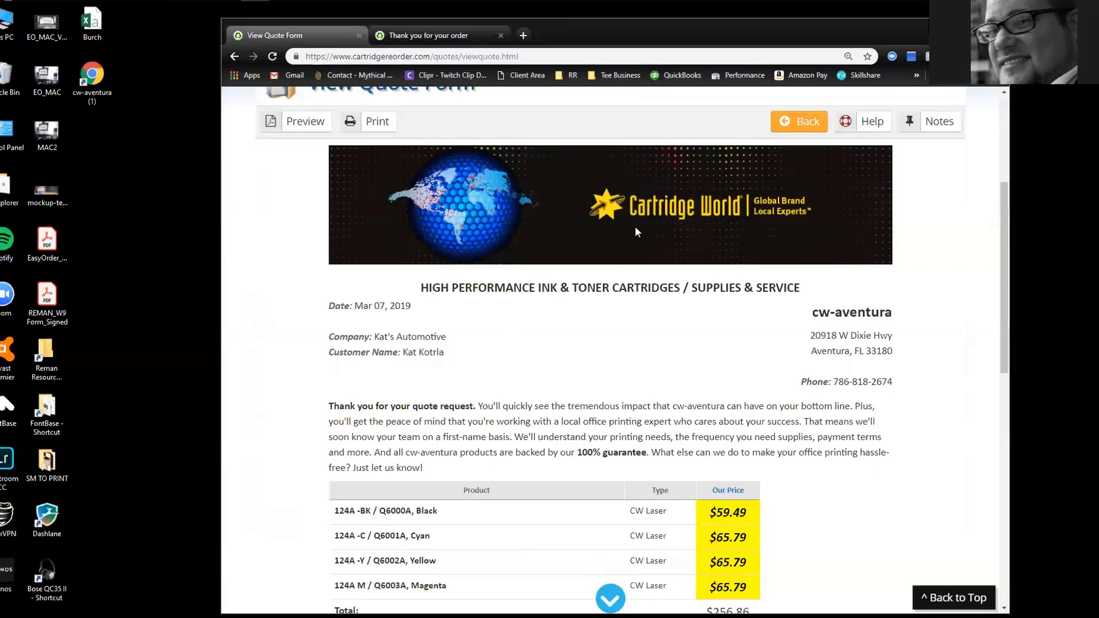
scroll(522, 299, "down", 2)
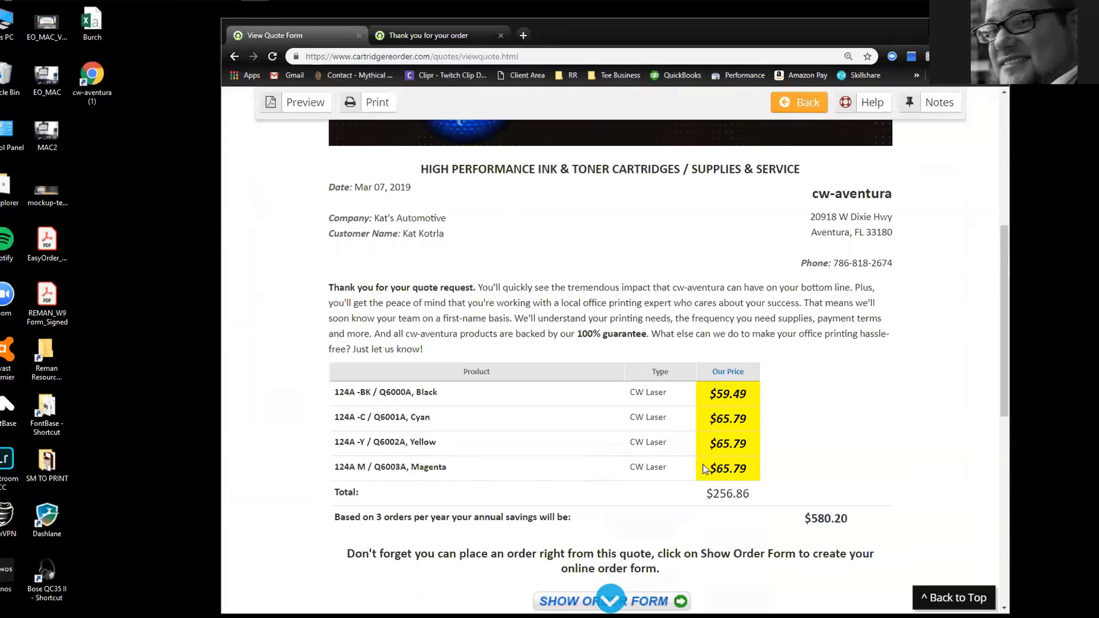
left_click(785, 106)
Turn on Show Retail Prices, Show Printers, Show Cartridge Yields and Show Savings on Quote
scroll(286, 340, "down", 10)
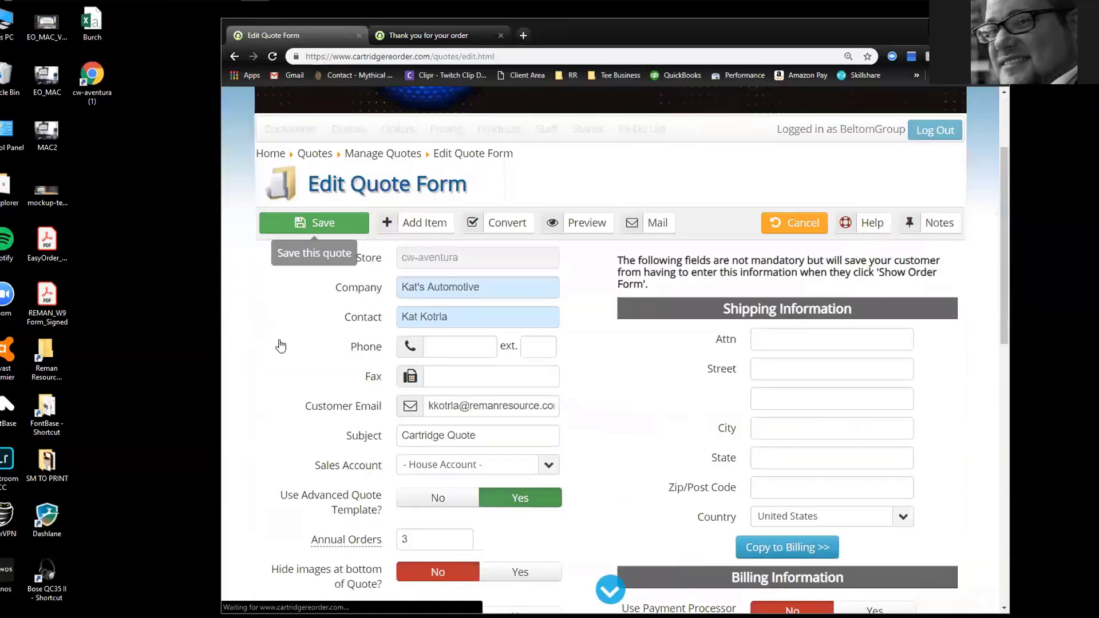
scroll(352, 296, "down", 1)
scroll(307, 307, "up", 1)
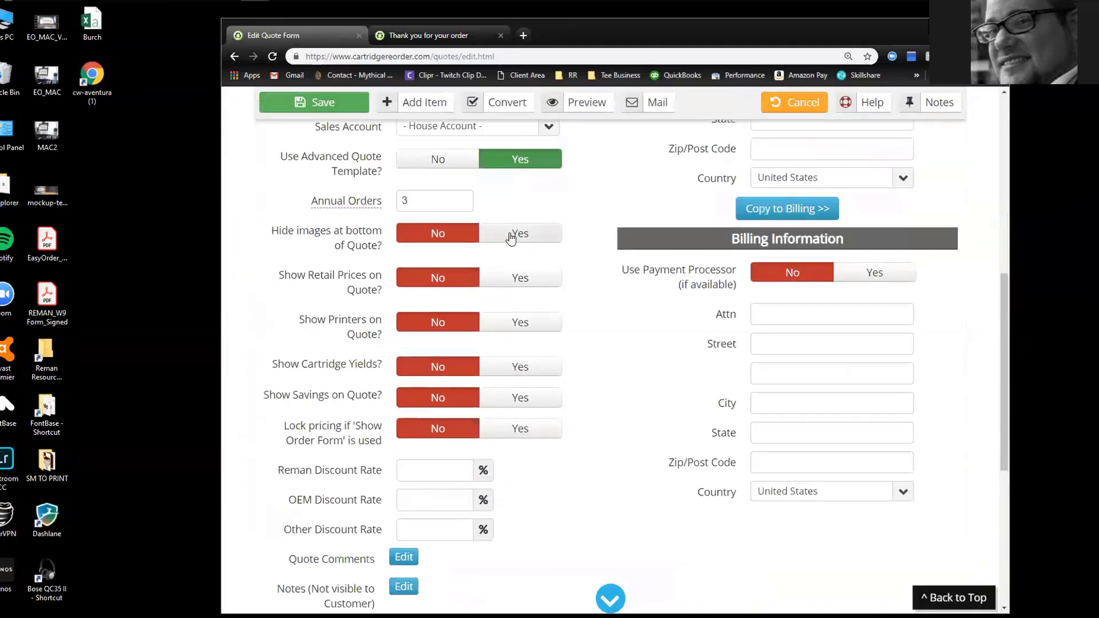
left_click(518, 279)
left_click(511, 324)
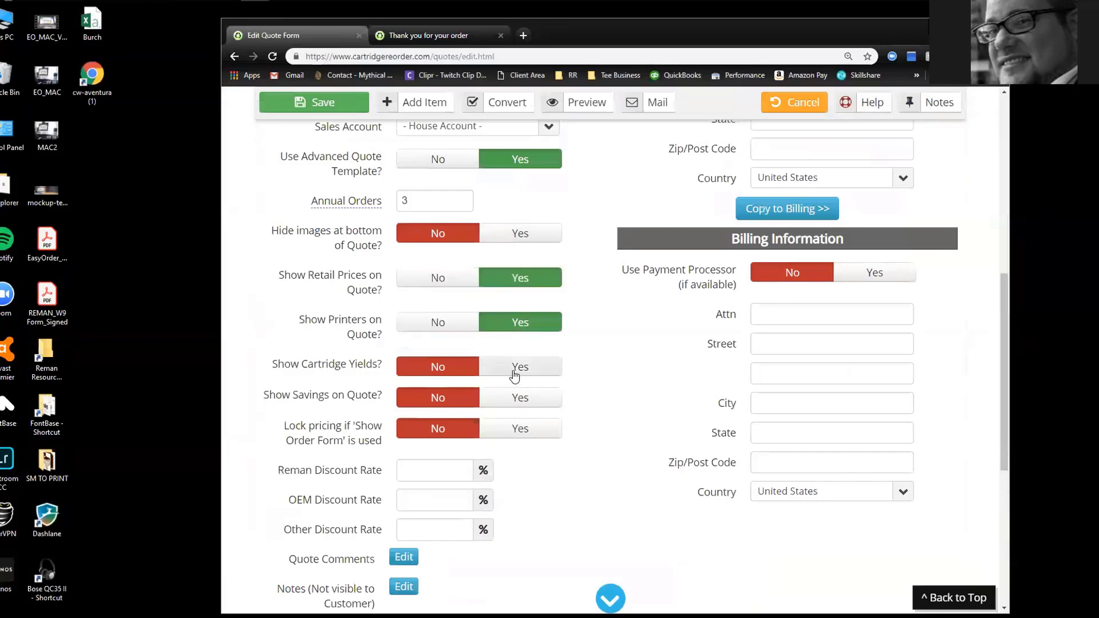
left_click(515, 369)
left_click(516, 398)
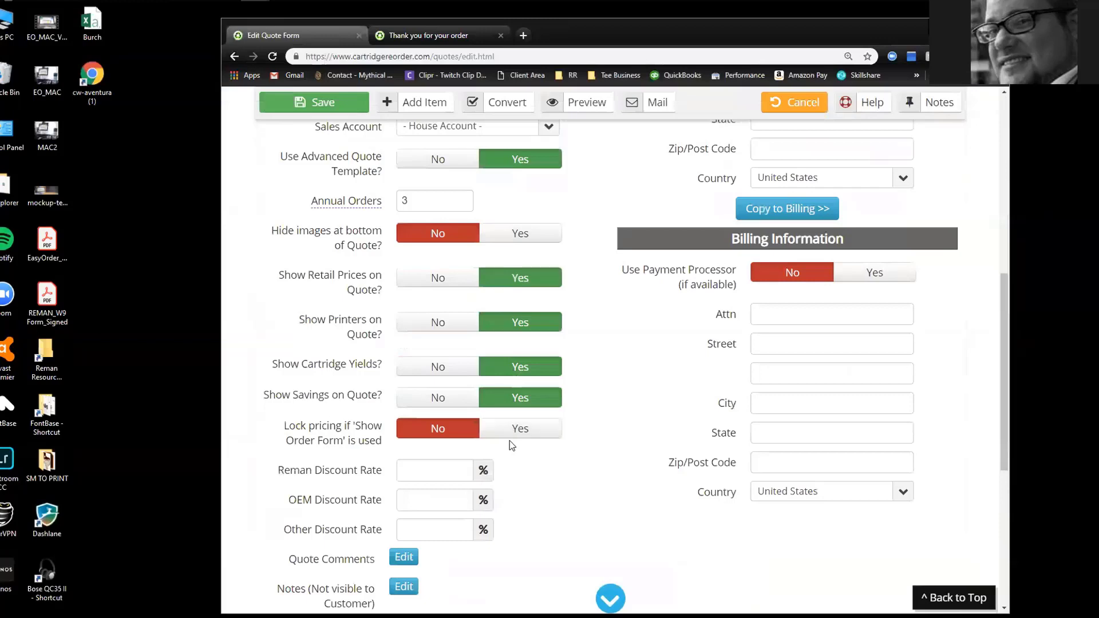
scroll(492, 369, "up", 4)
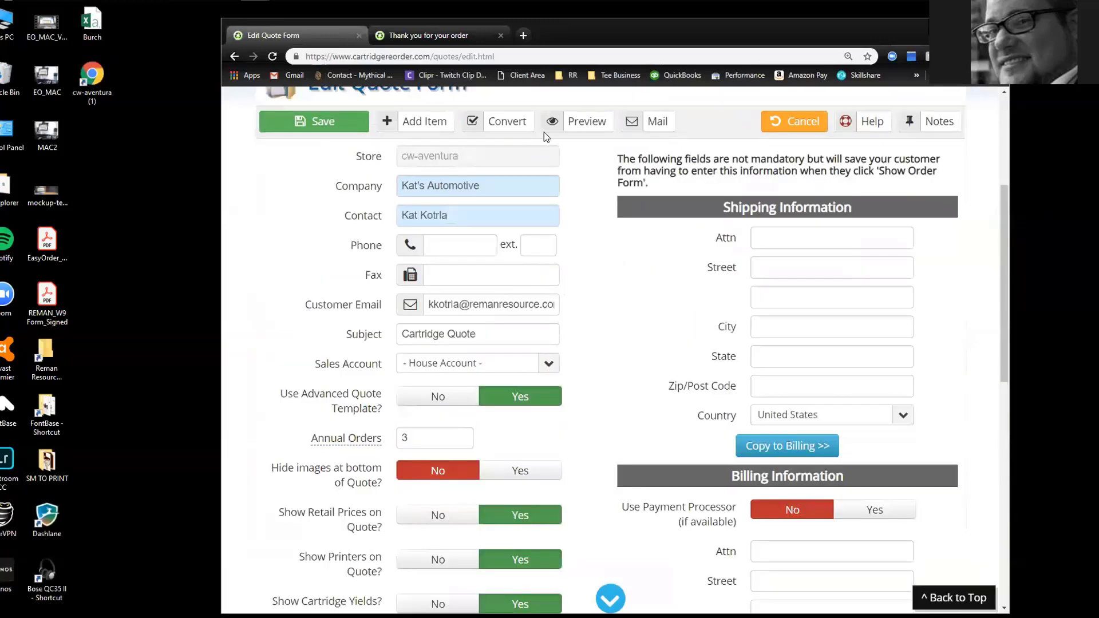
Preview the updated quote down to its price table
left_click(578, 127)
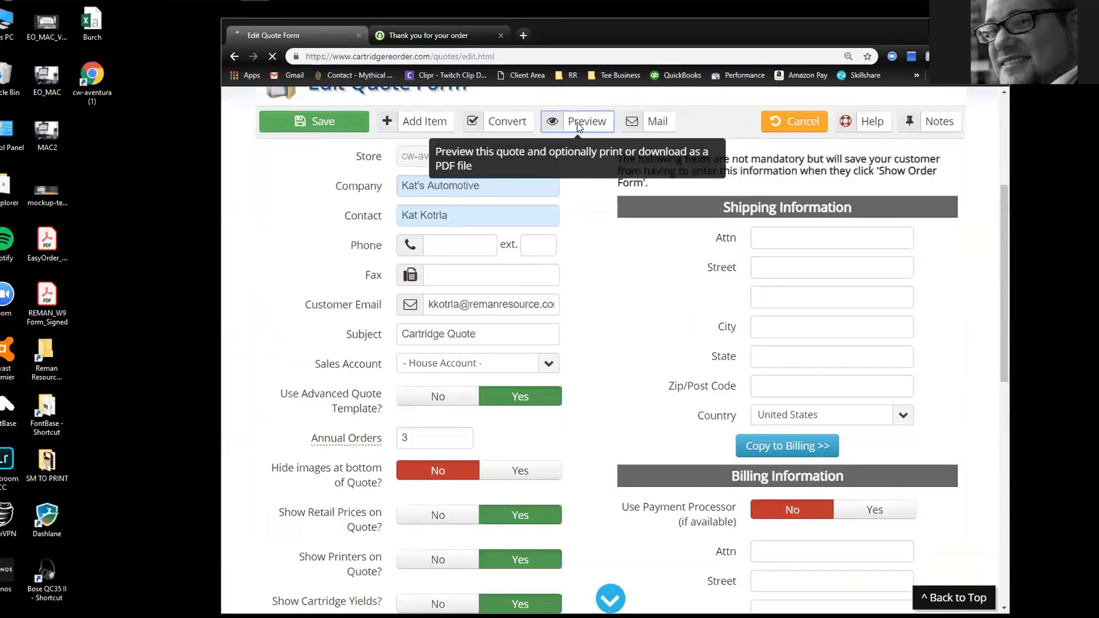
scroll(429, 239, "down", 5)
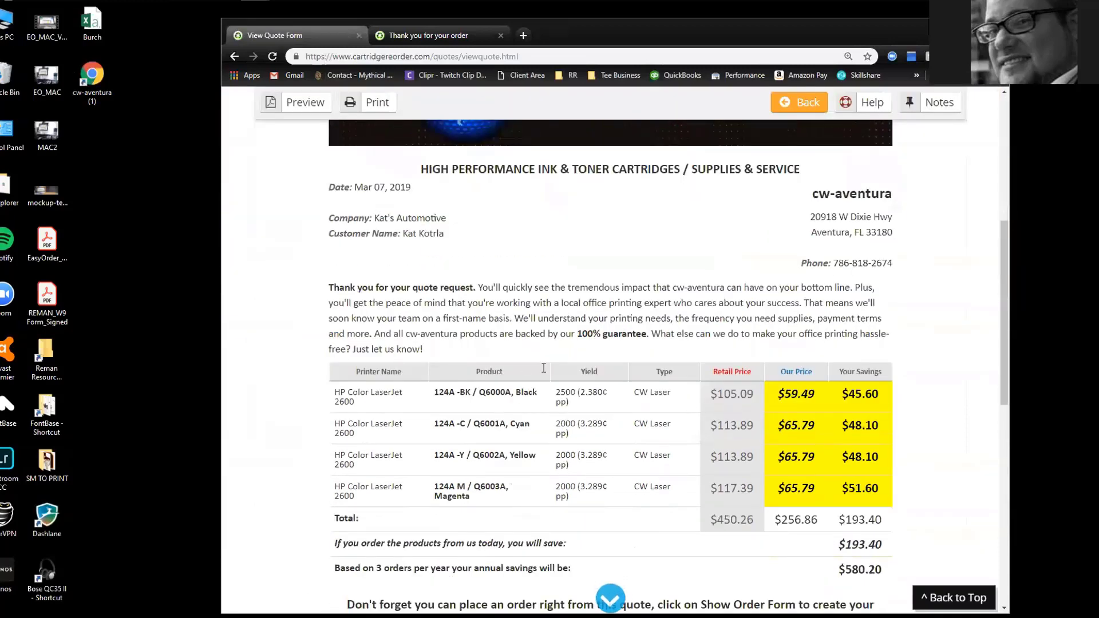
scroll(566, 395, "down", 1)
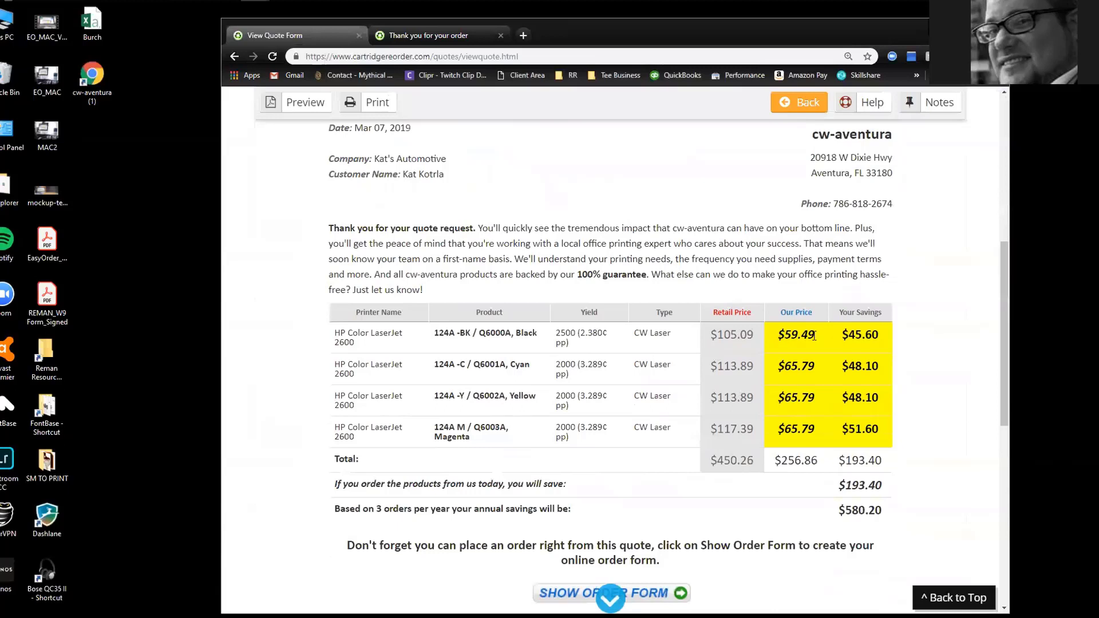
Highlight the $45.60 black savings, $193.40 total, $580.20 annual savings and the store phone number
triple_click(855, 335)
left_click_drag(839, 486, 890, 487)
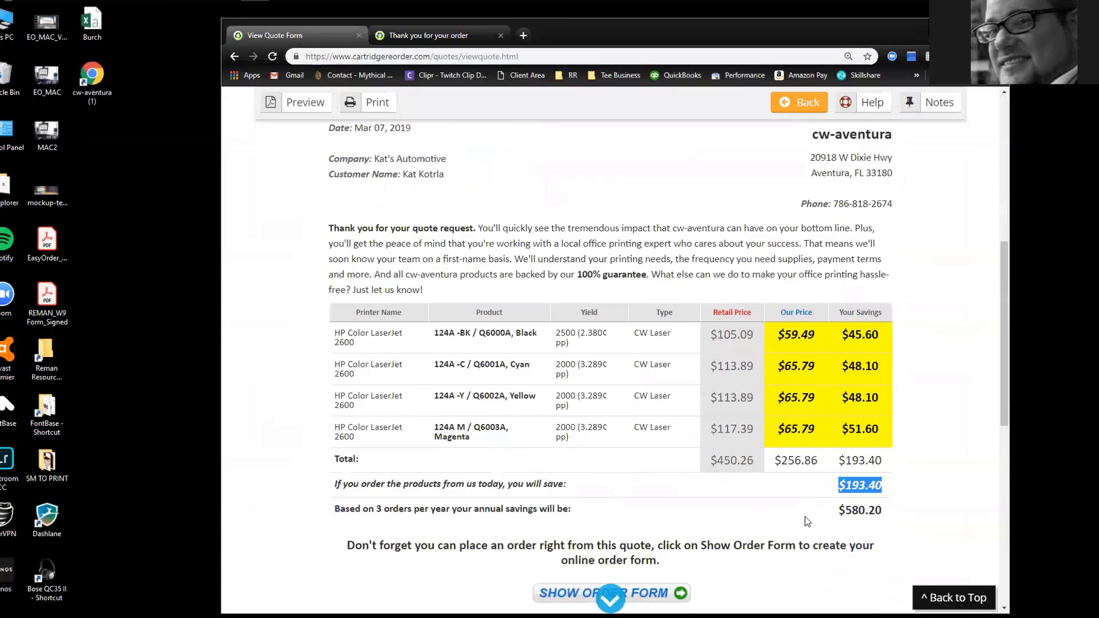
left_click_drag(839, 510, 877, 509)
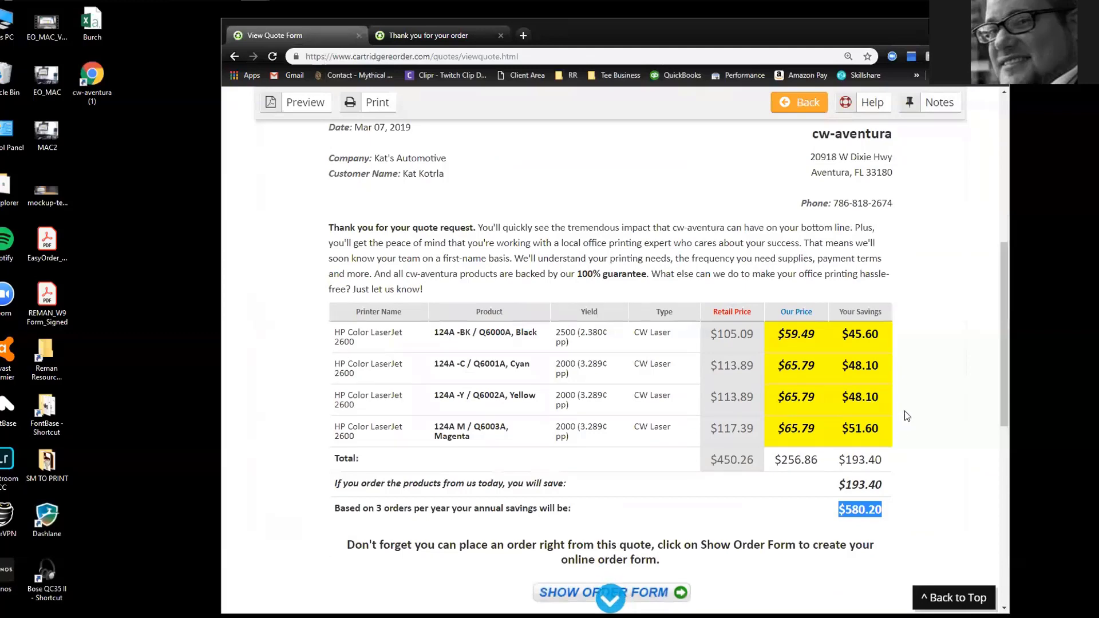
scroll(775, 352, "up", 2)
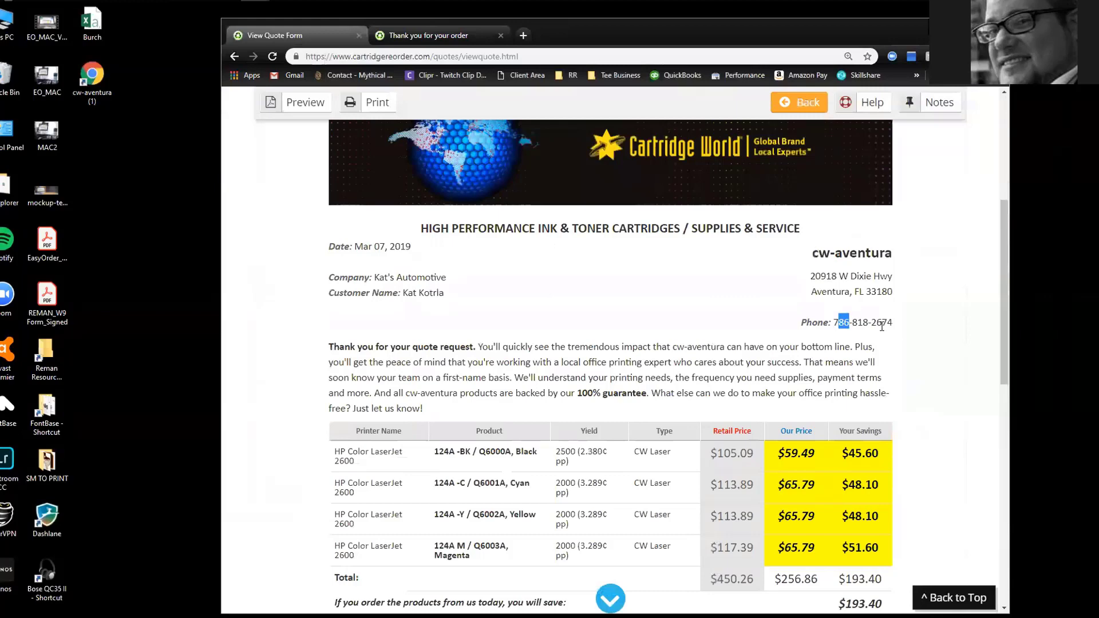
left_click_drag(839, 321, 897, 328)
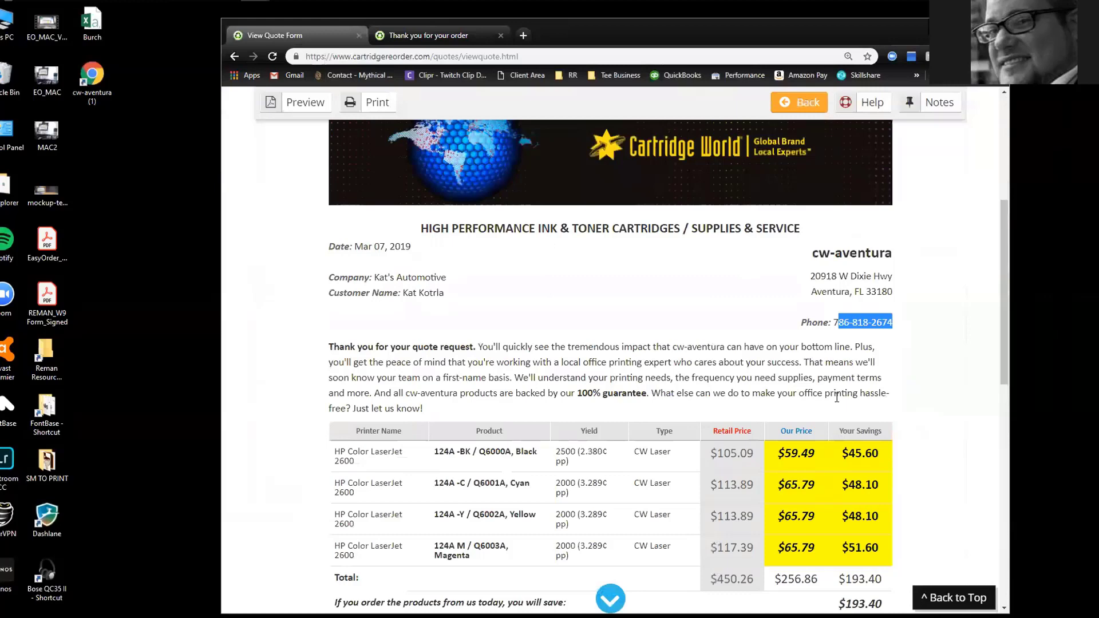
Highlight the 'Don't forget…' note about ordering from the quote, then switch to the 'Thank you for your order' tab
scroll(596, 320, "down", 4)
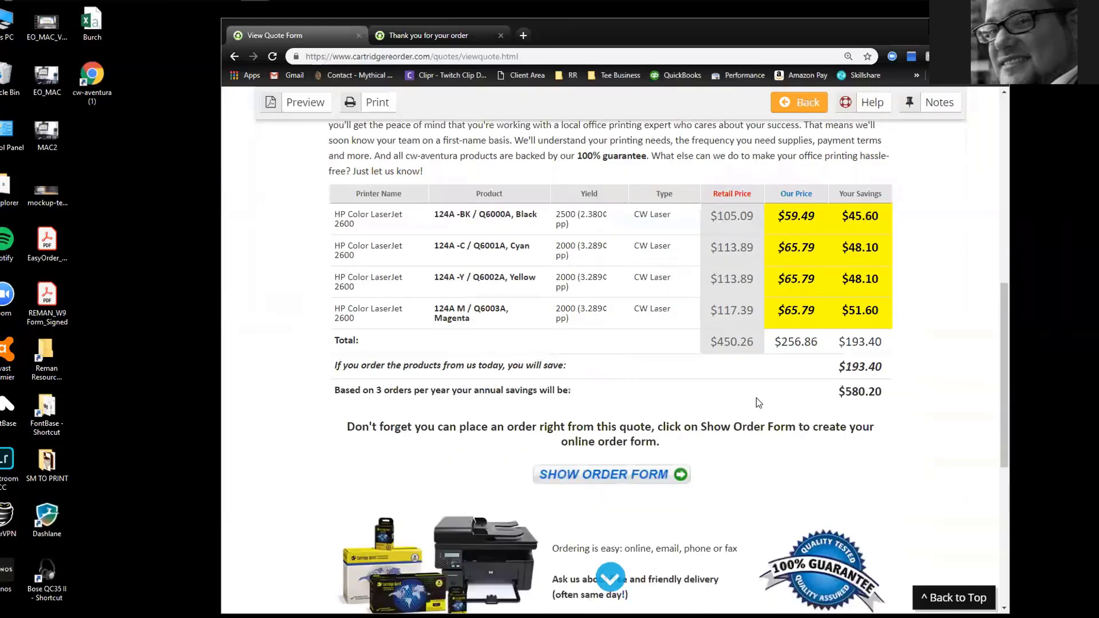
scroll(743, 372, "down", 1)
scroll(744, 372, "down", 1)
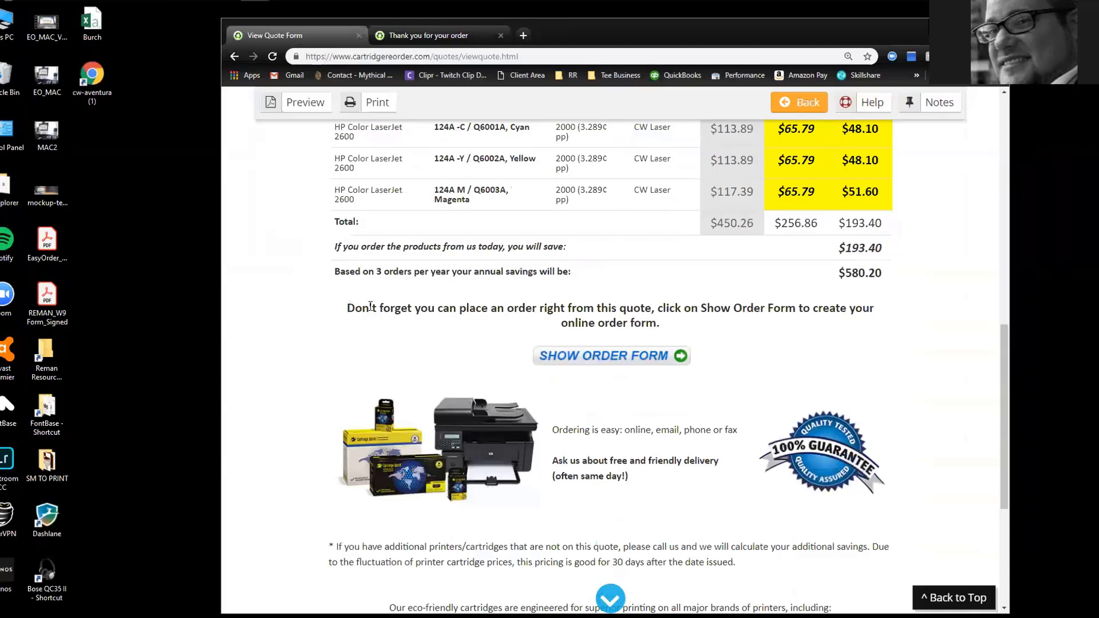
left_click_drag(349, 306, 875, 327)
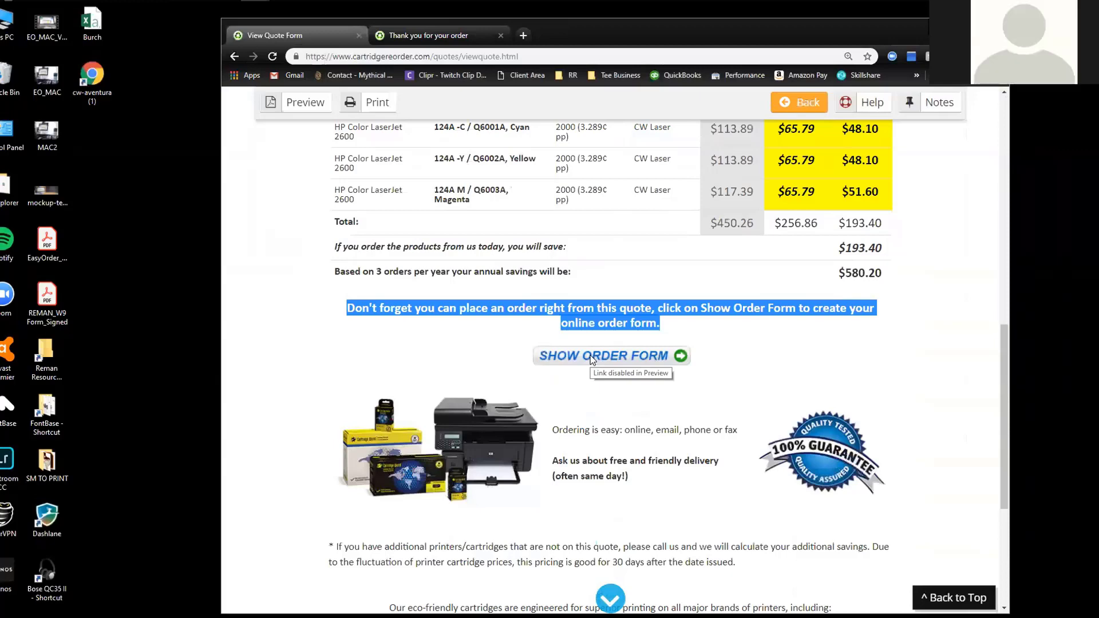
scroll(592, 359, "up", 4)
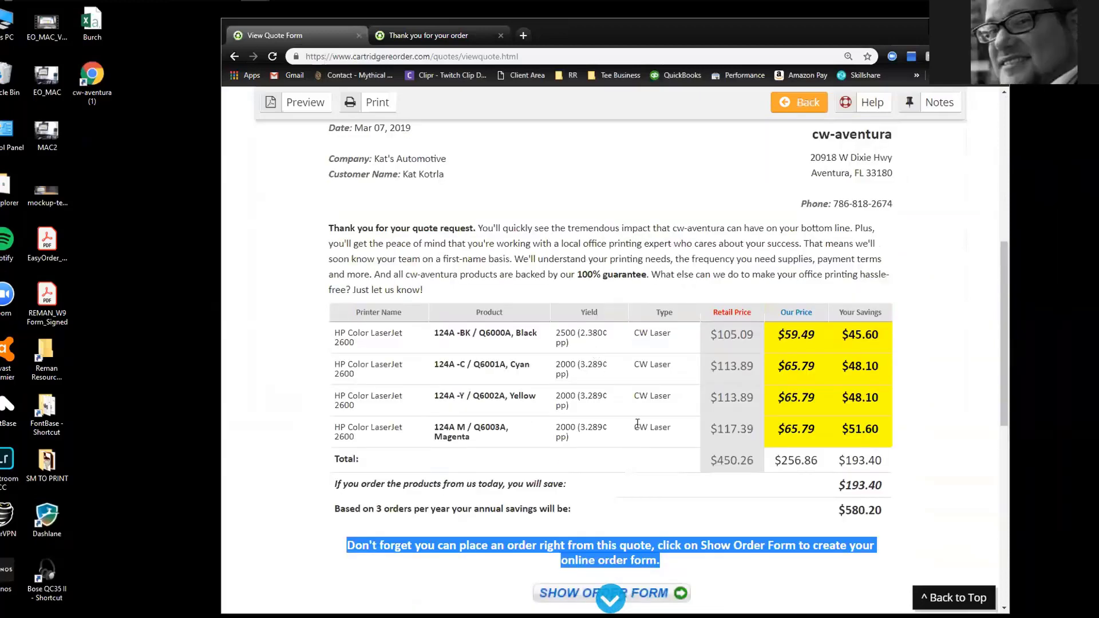
scroll(607, 401, "down", 4)
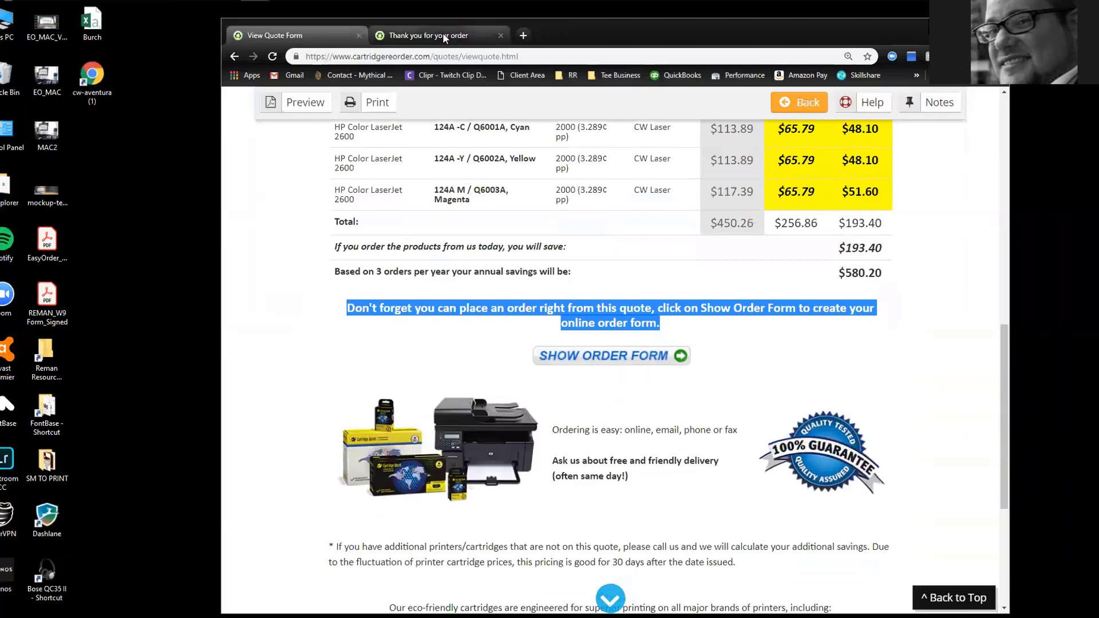
left_click(438, 35)
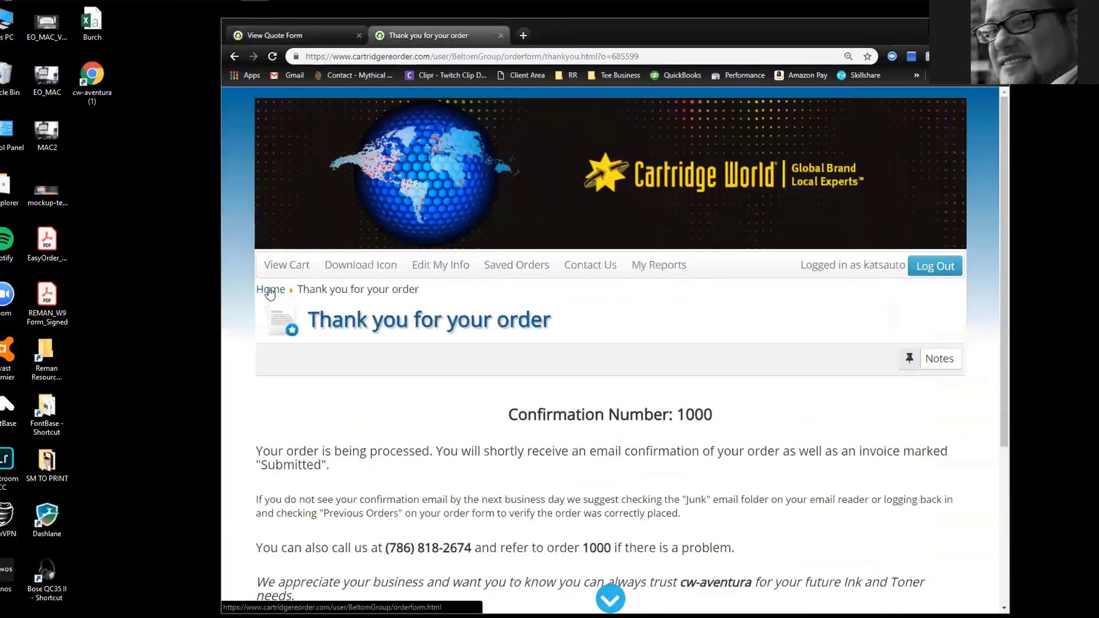
Open Kat's Auto's #450 order form via Manage Customers, then return to the quote preview tab
left_click(441, 265)
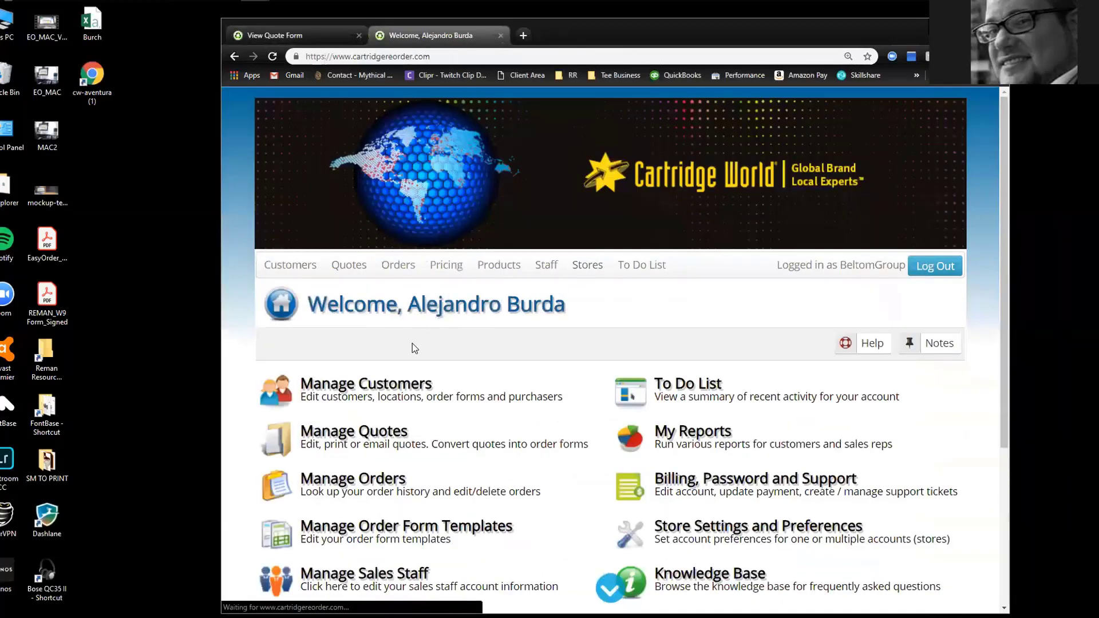
left_click(444, 384)
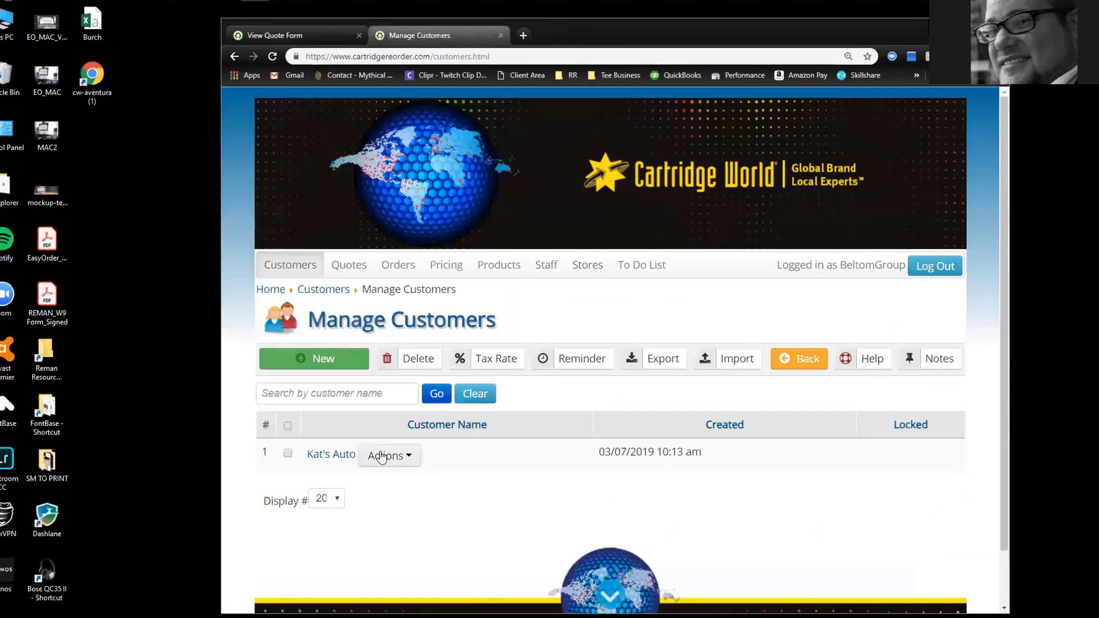
left_click(382, 456)
left_click(395, 482)
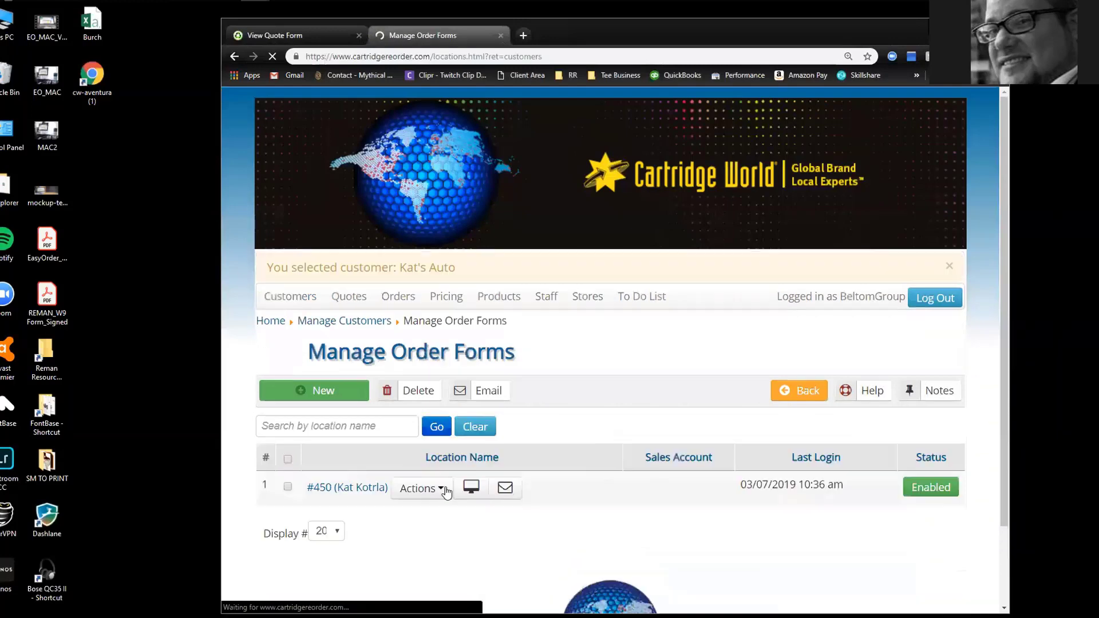
left_click(418, 488)
left_click(471, 486)
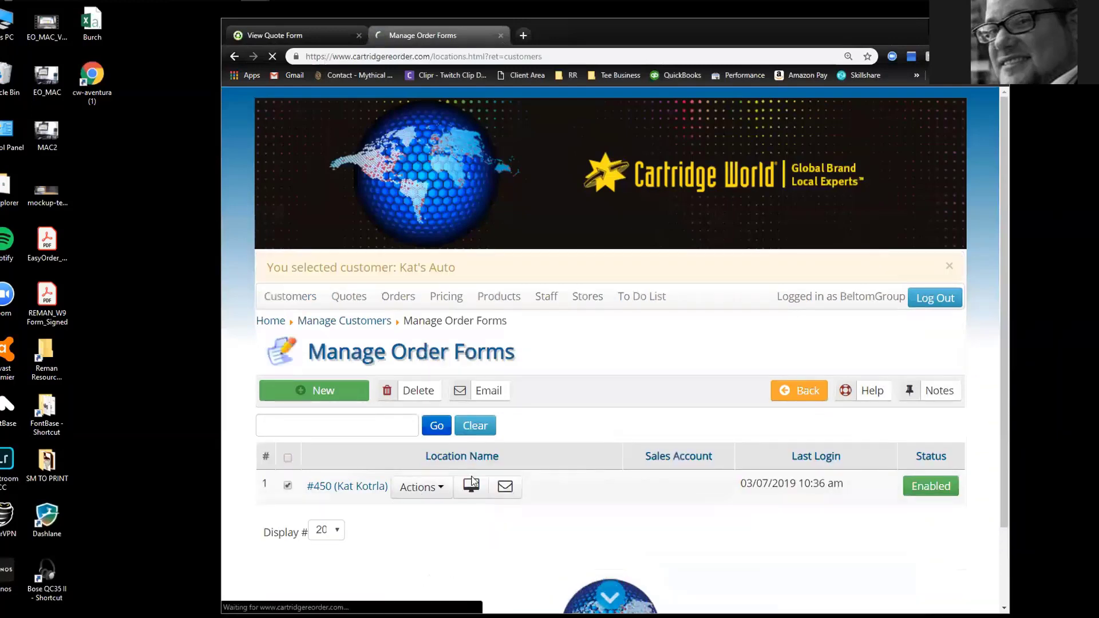
left_click(319, 36)
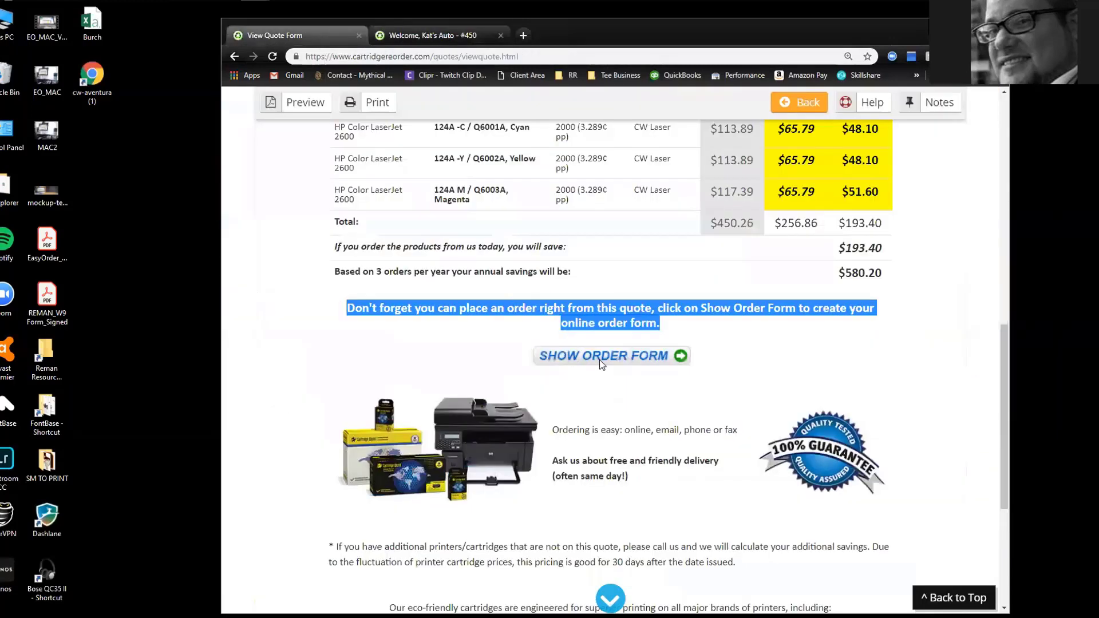
Set the black 950XL-BK quantity to 2 on Kat's Auto order form, then return to the quote preview
left_click(441, 33)
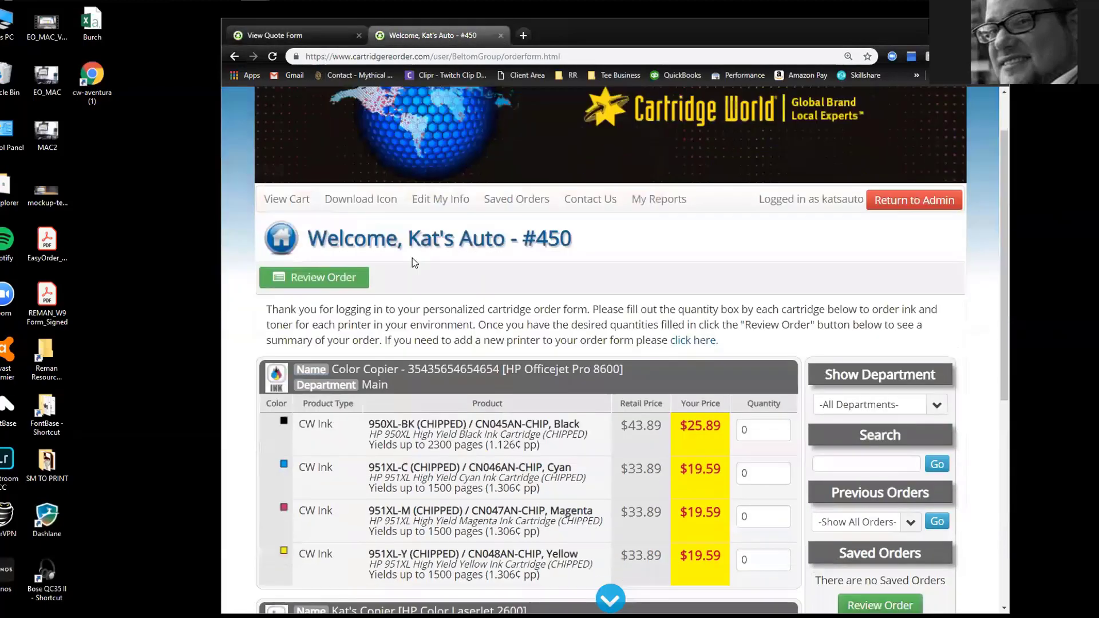
scroll(415, 262, "down", 3)
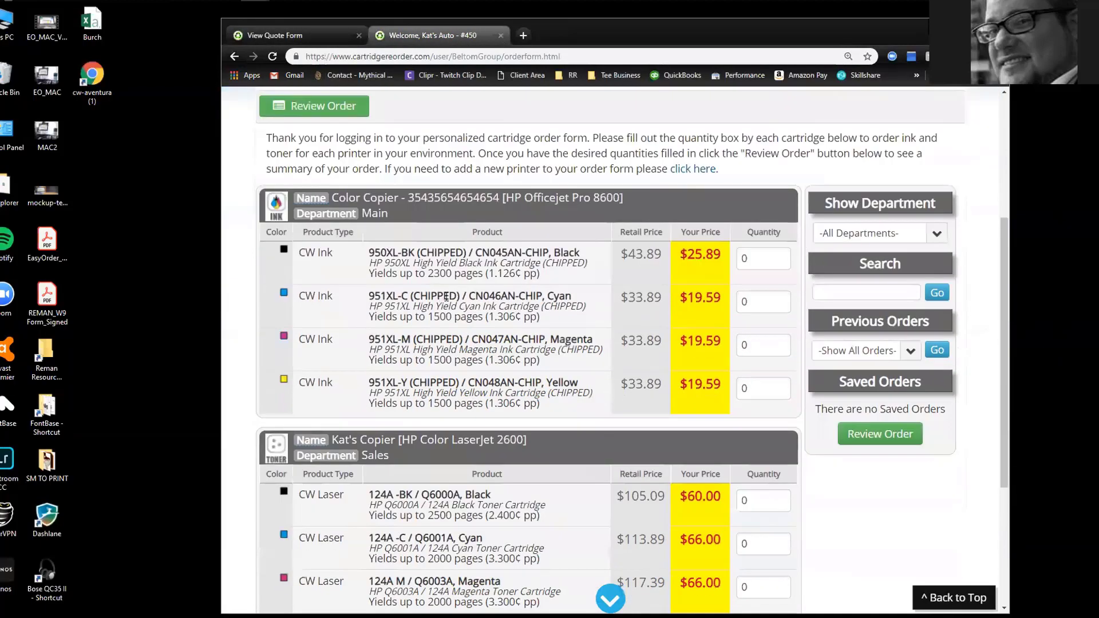
left_click(302, 38)
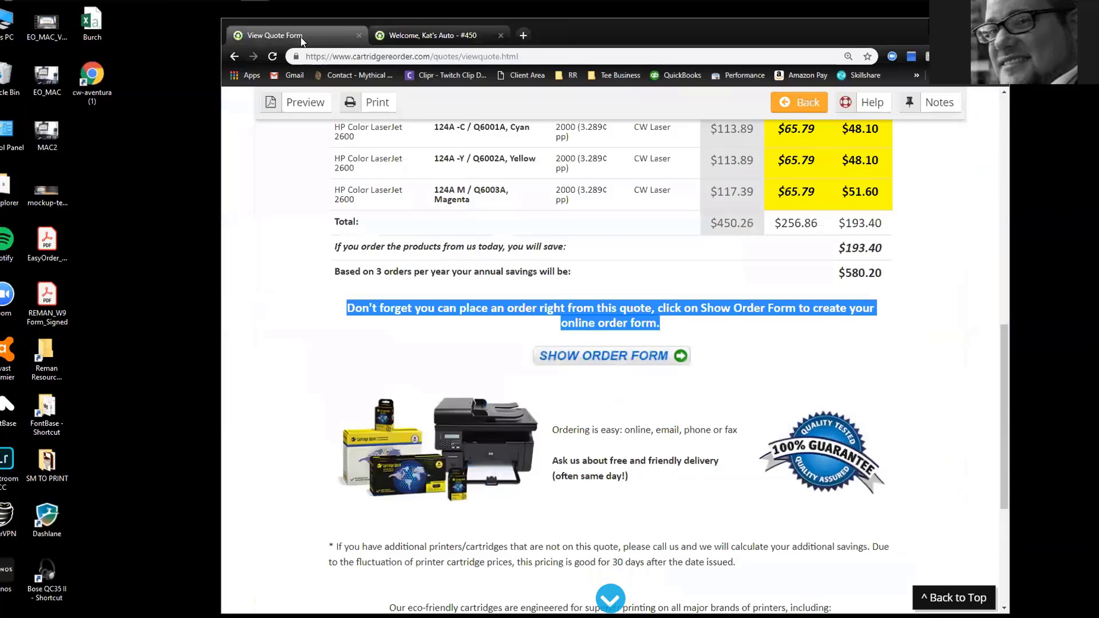
left_click(427, 35)
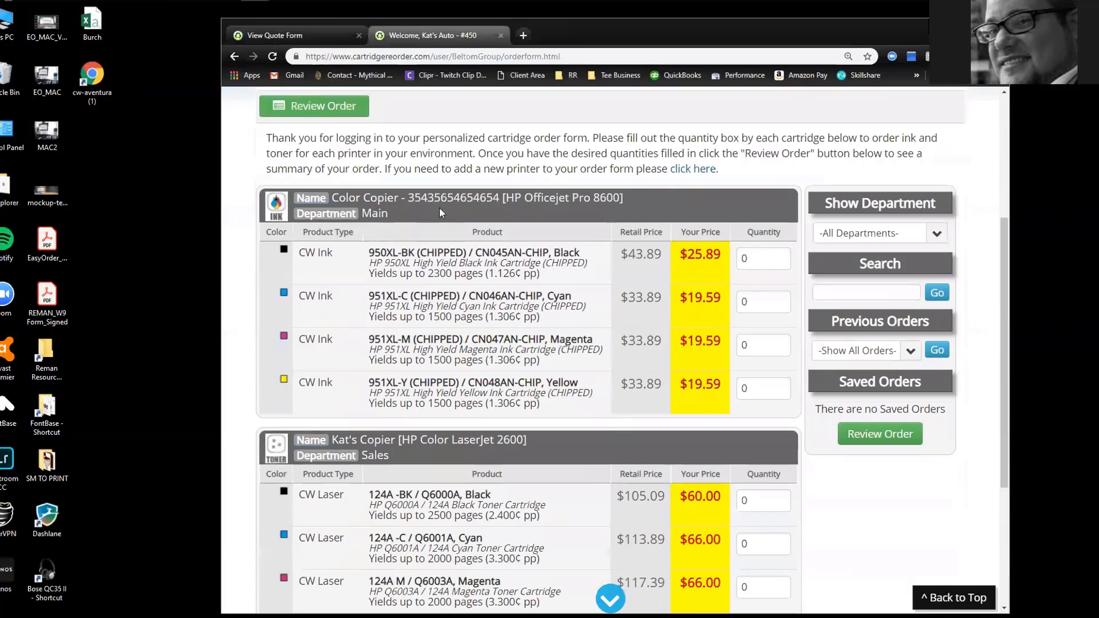
scroll(582, 381, "up", 1)
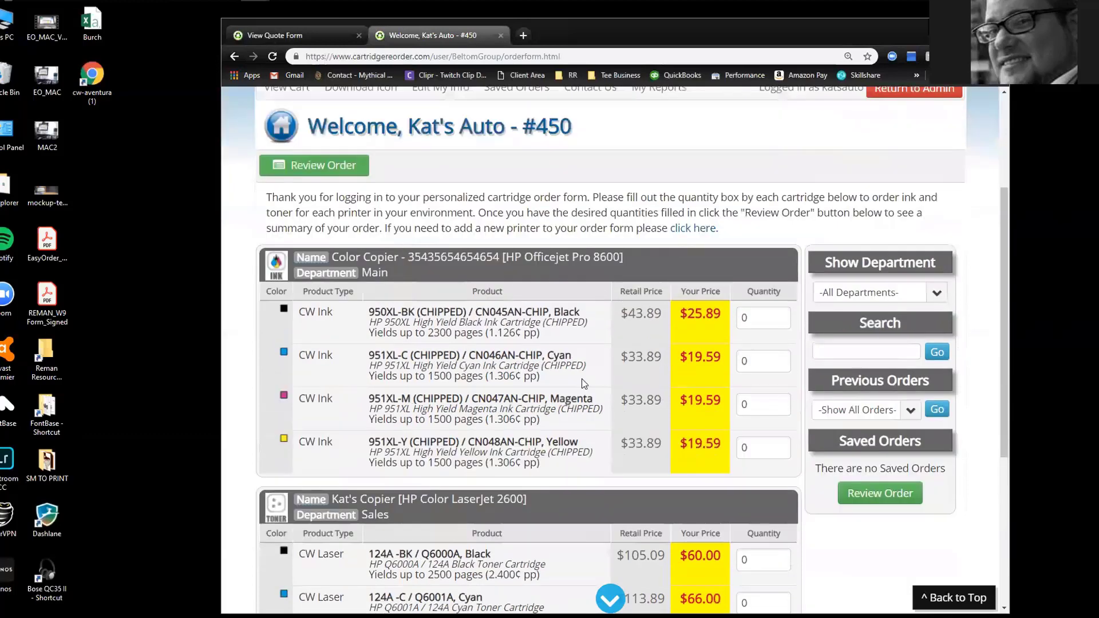
left_click(780, 314)
left_click(781, 315)
left_click(314, 34)
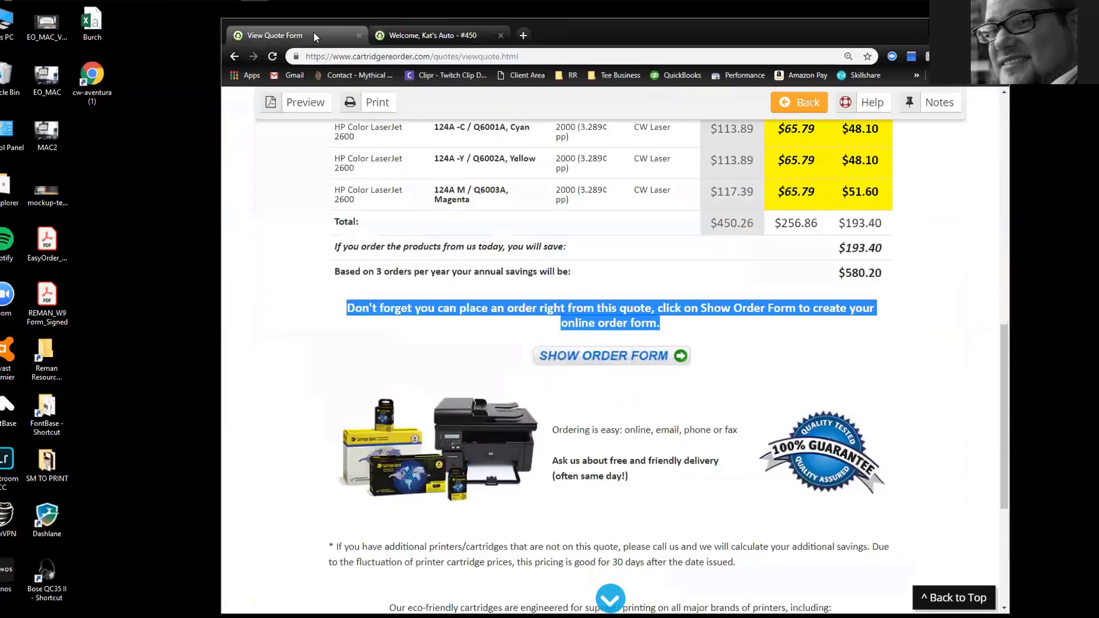
left_click(905, 311)
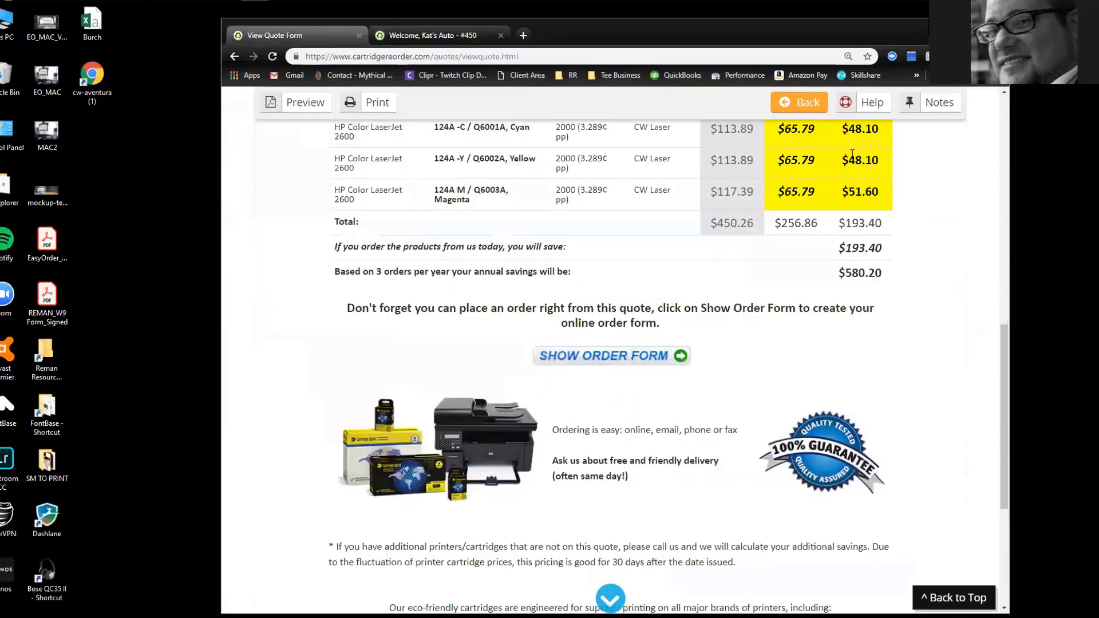
Order one 951XL-C cyan and one 951XL-M magenta ink, then open Review Order
left_click_drag(840, 272, 885, 274)
left_click(897, 314)
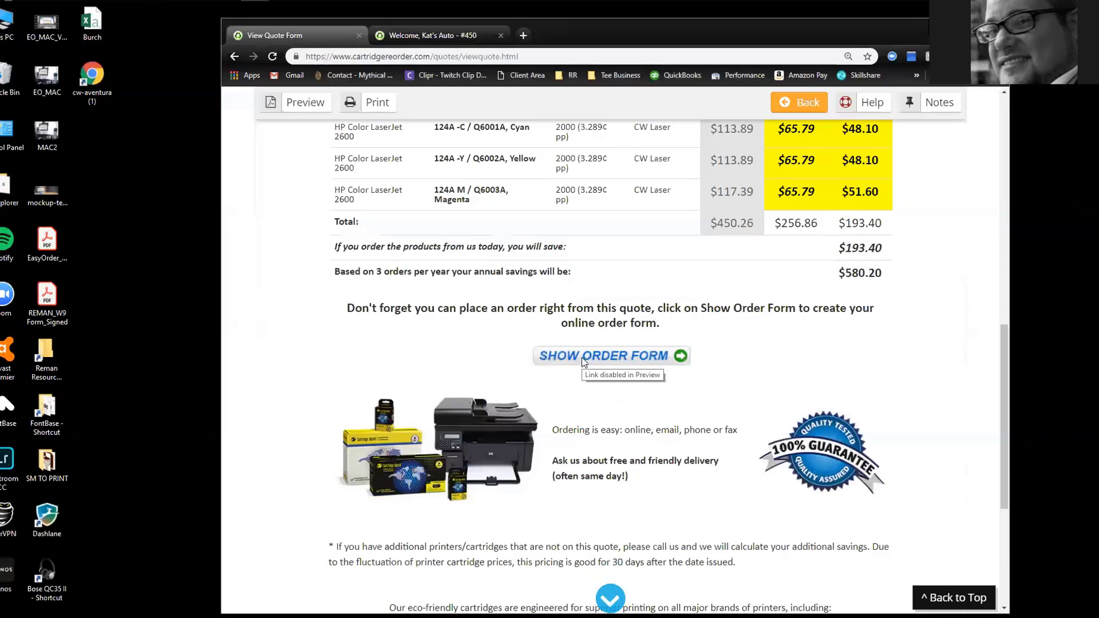
left_click(435, 36)
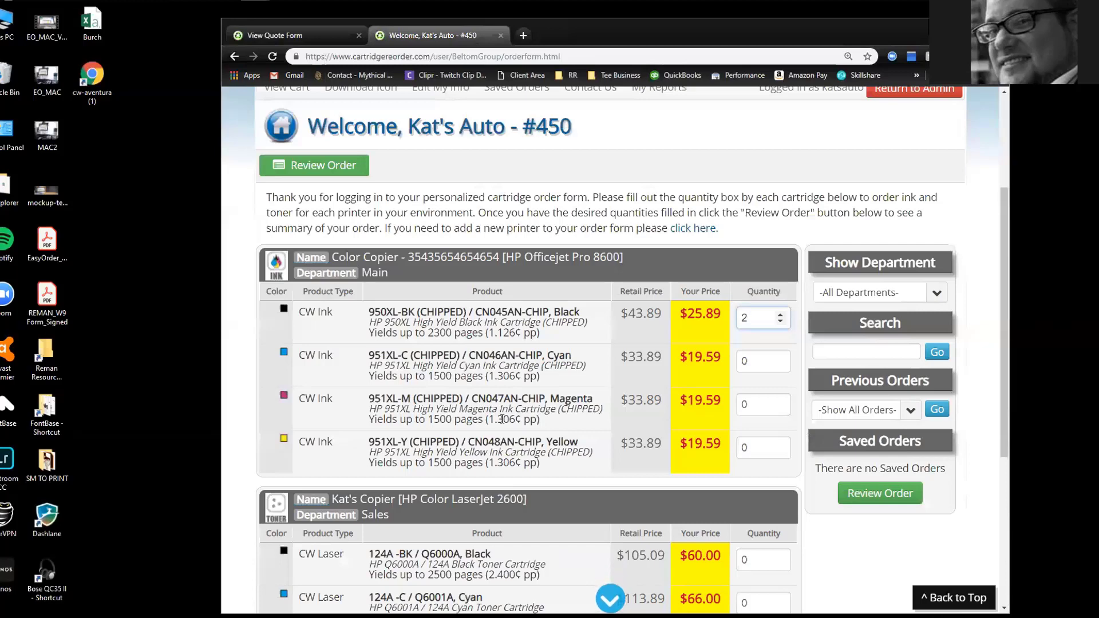
left_click(780, 358)
left_click(780, 401)
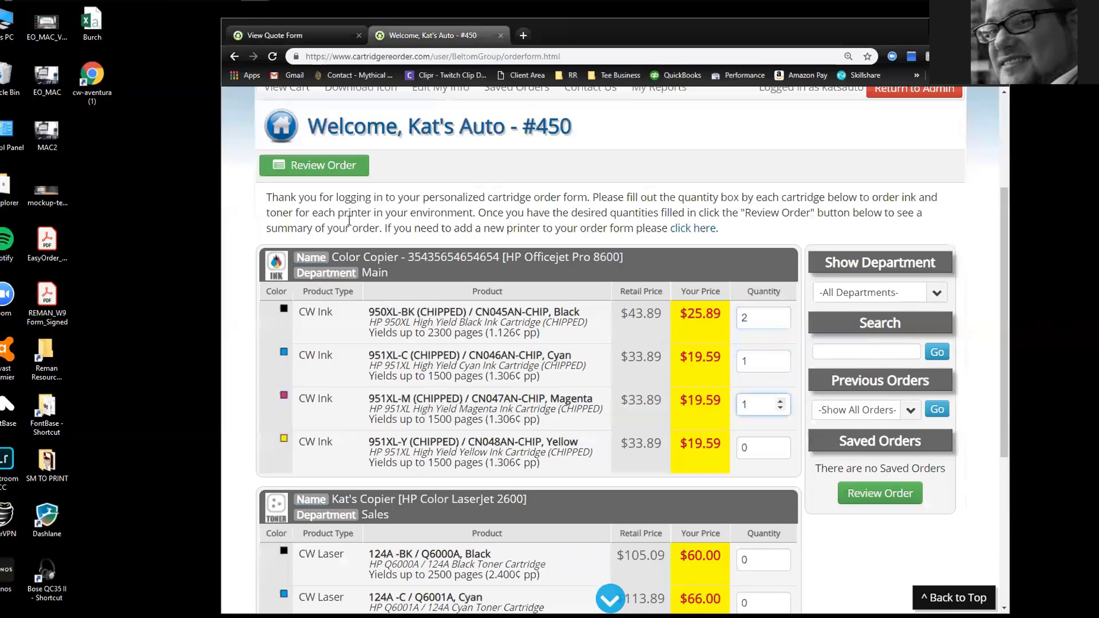
left_click(320, 164)
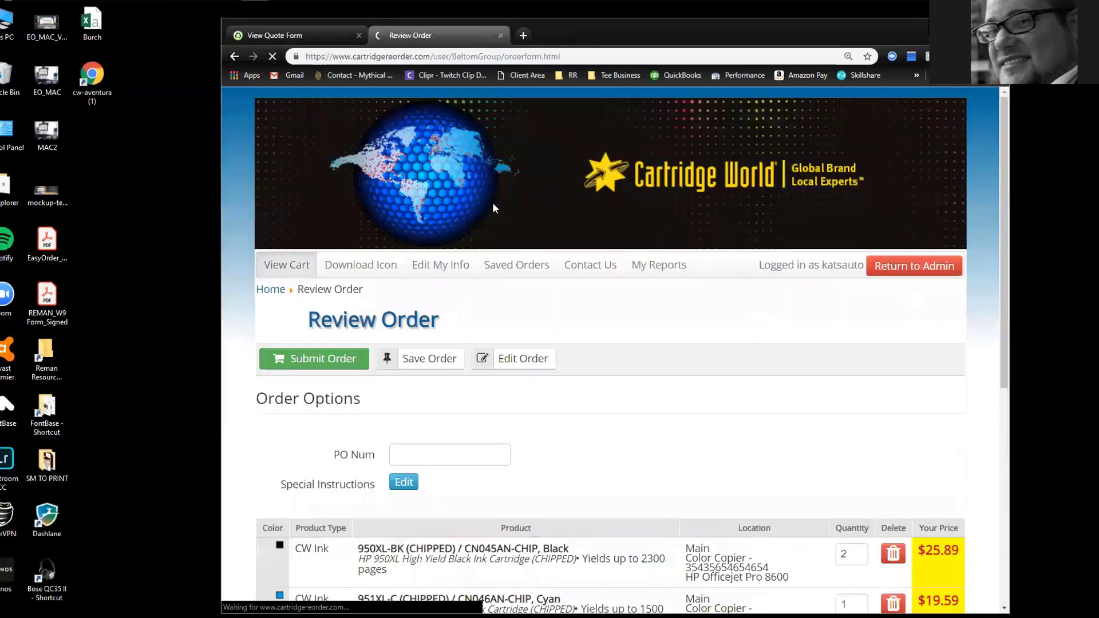
scroll(583, 327, "down", 4)
scroll(583, 327, "up", 1)
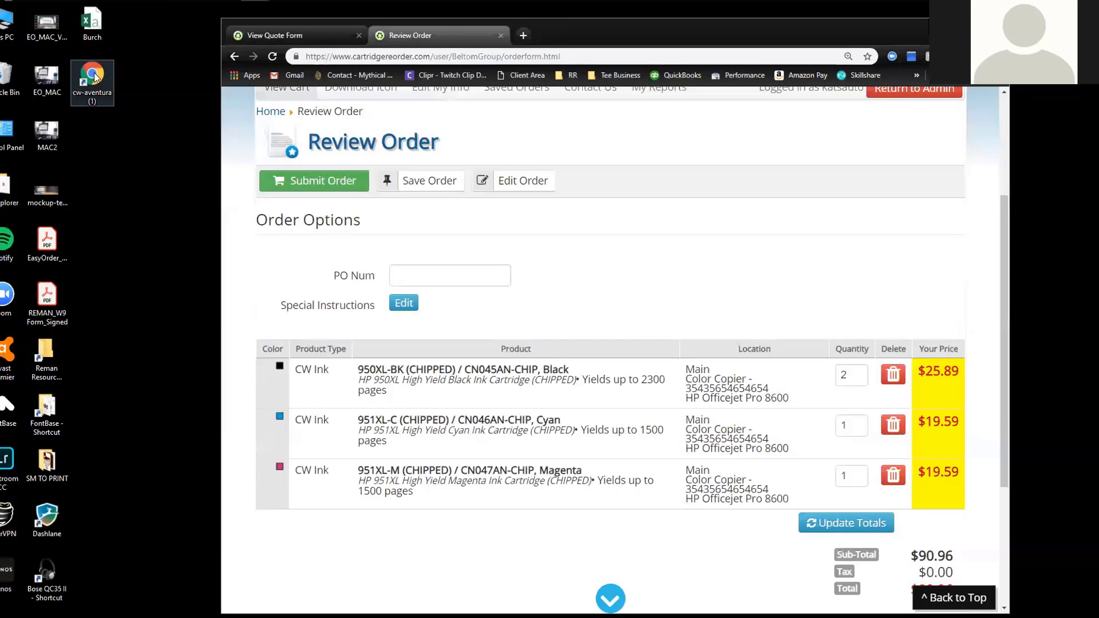
Return to the Kat's Automotive quote and review the four 124A toners with $193.40 savings
left_click(308, 34)
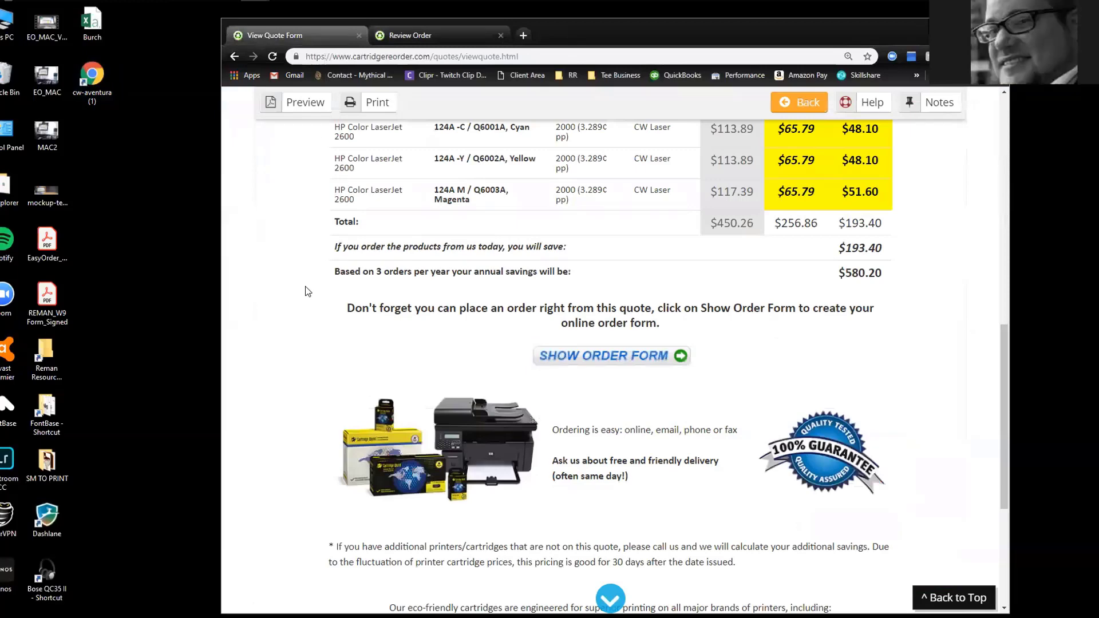
scroll(307, 291, "up", 3)
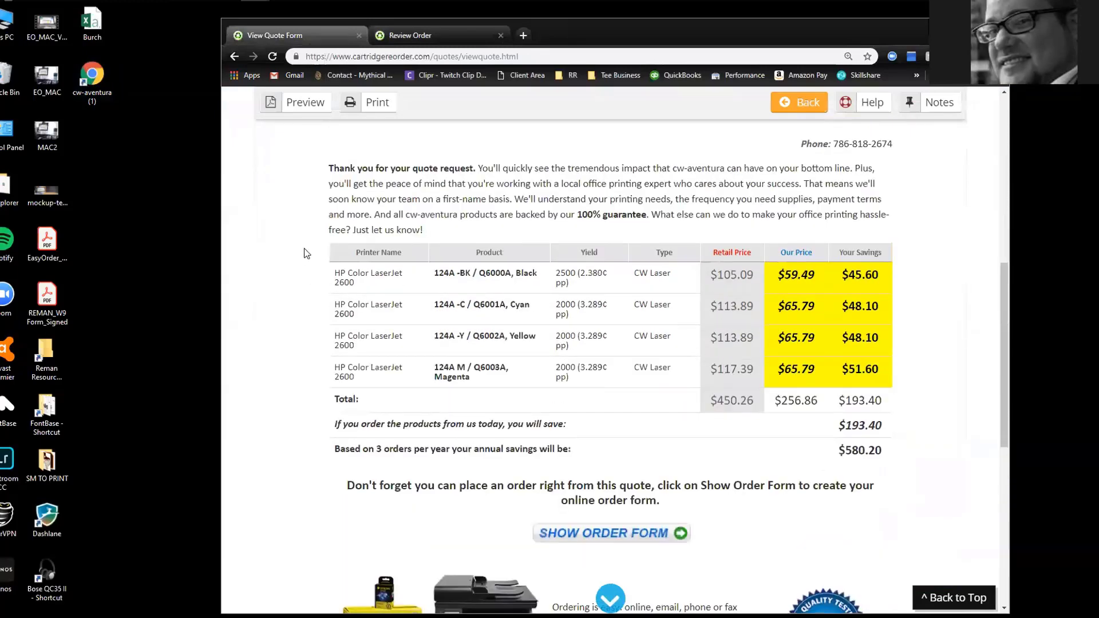
scroll(307, 254, "down", 2)
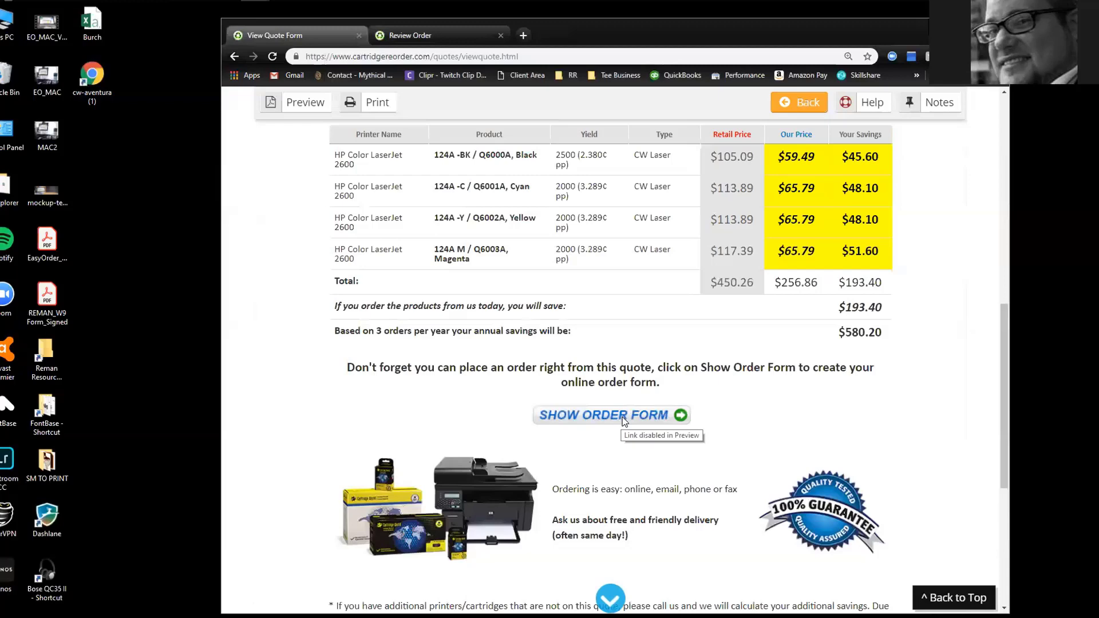
scroll(593, 389, "up", 4)
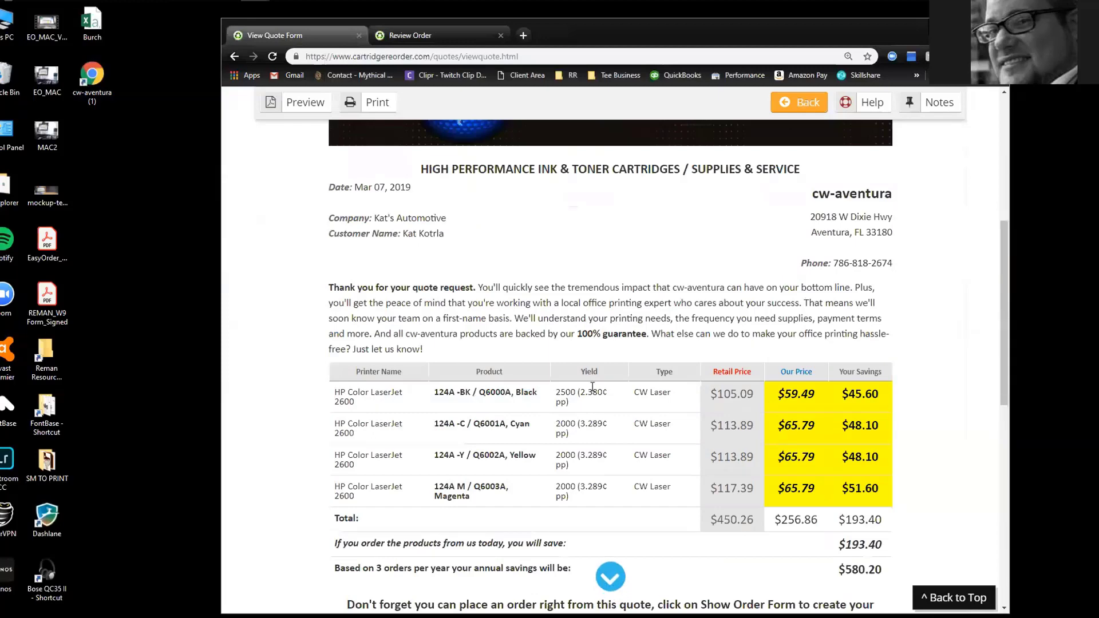
scroll(592, 381, "up", 2)
scroll(591, 378, "up", 1)
scroll(497, 323, "down", 3)
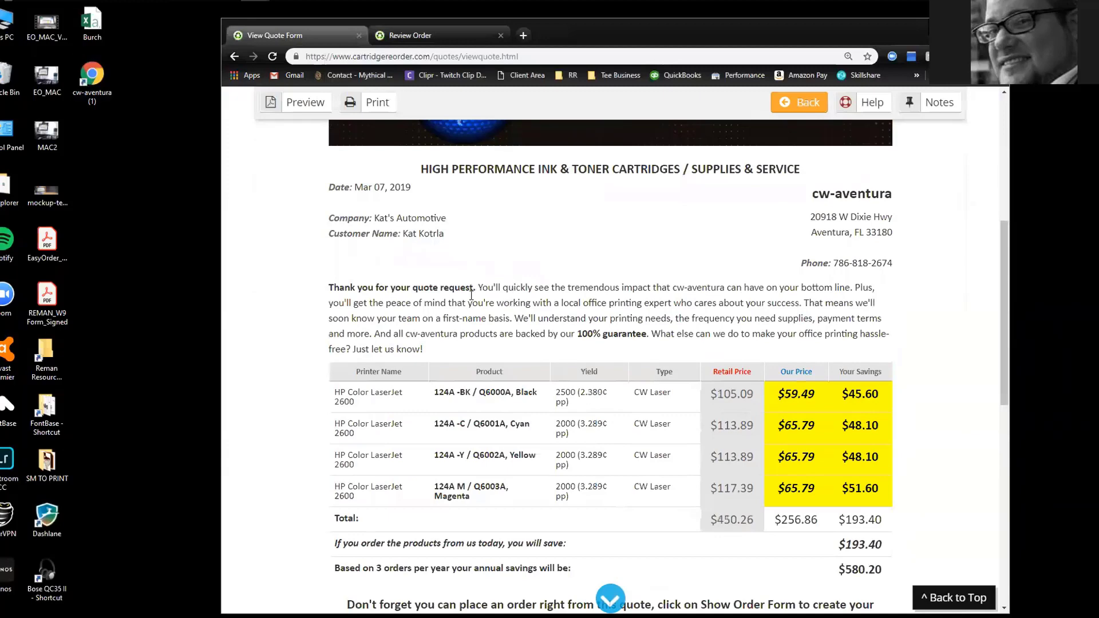
scroll(458, 340, "down", 1)
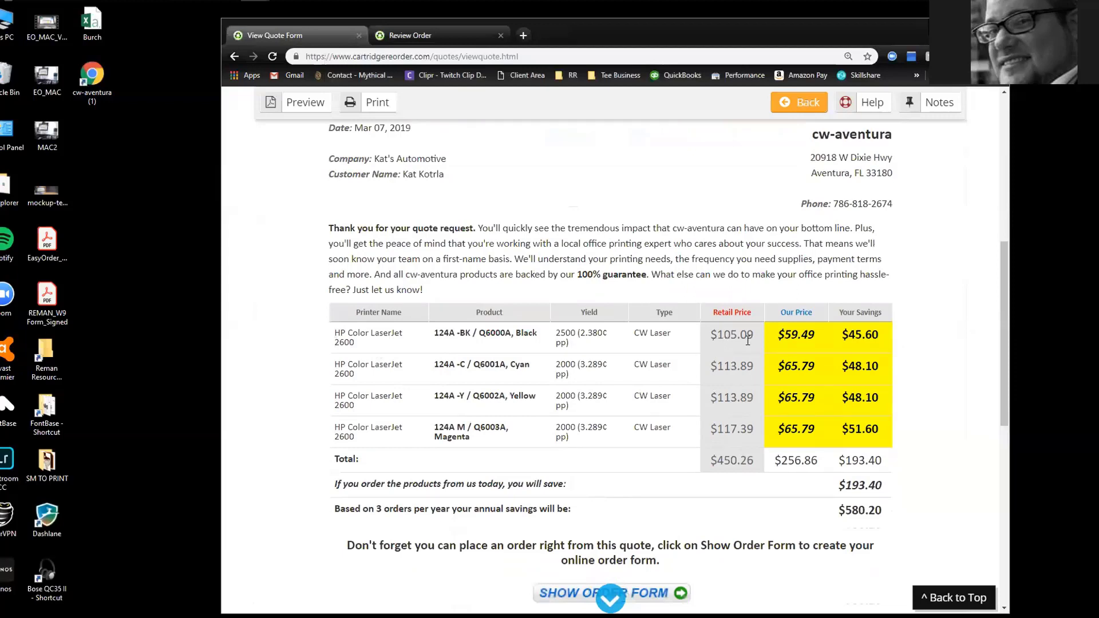
left_click_drag(776, 339, 887, 342)
left_click(844, 335)
scroll(636, 349, "down", 3)
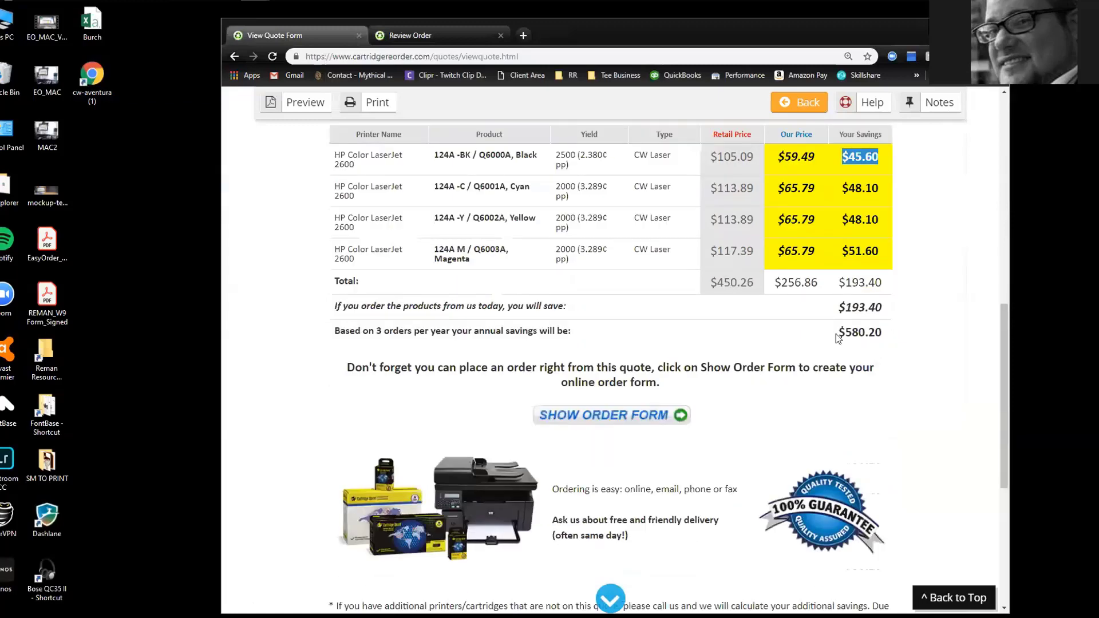
left_click_drag(837, 338, 889, 335)
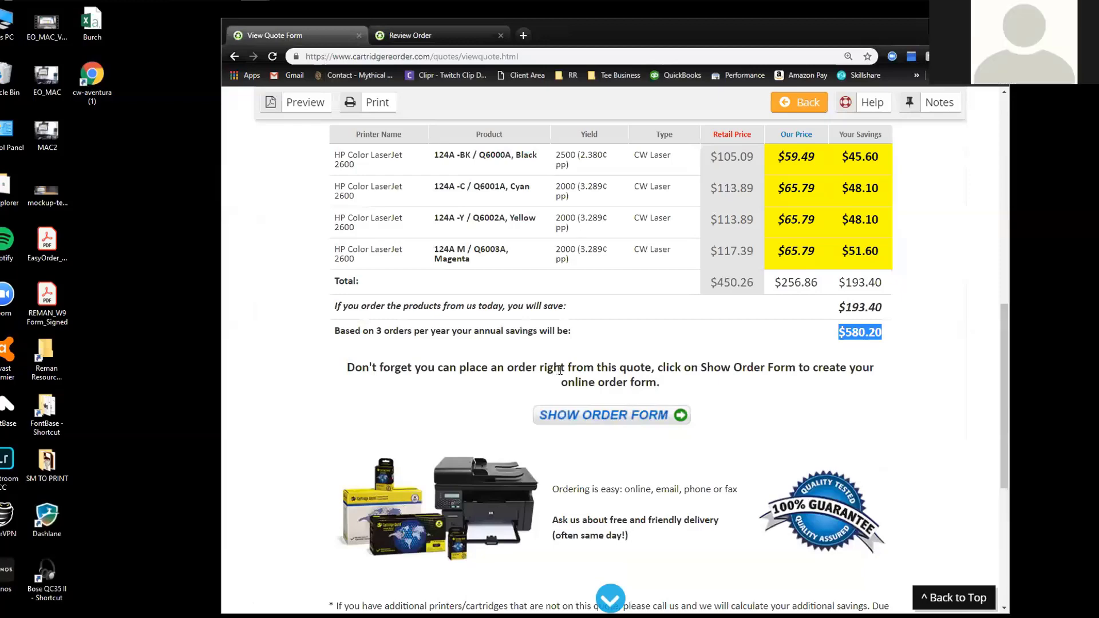
scroll(564, 371, "up", 5)
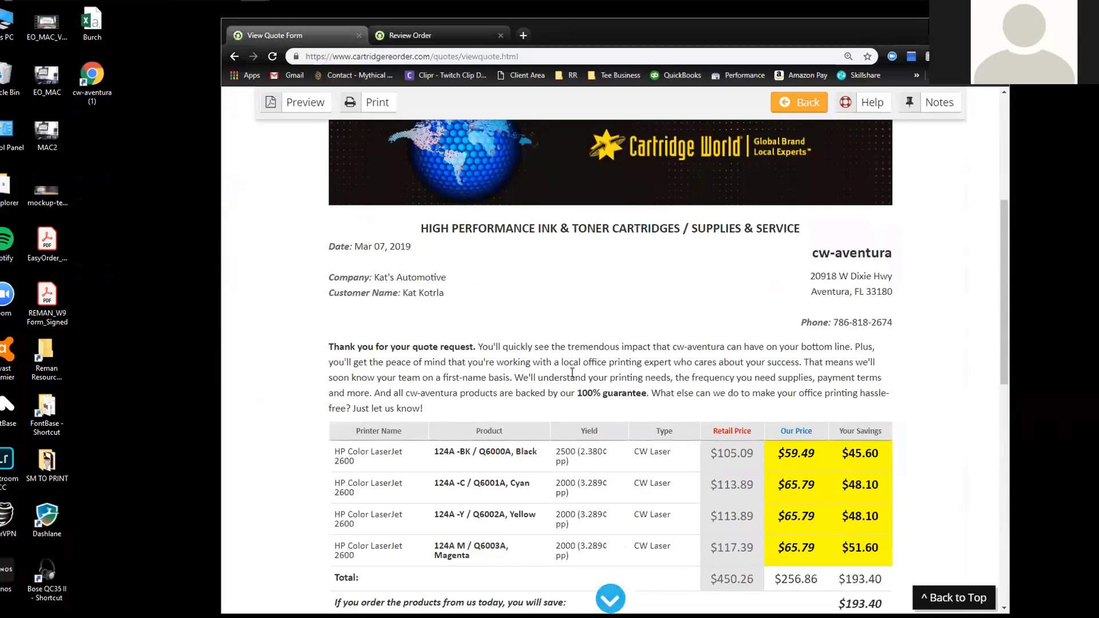
scroll(572, 373, "up", 2)
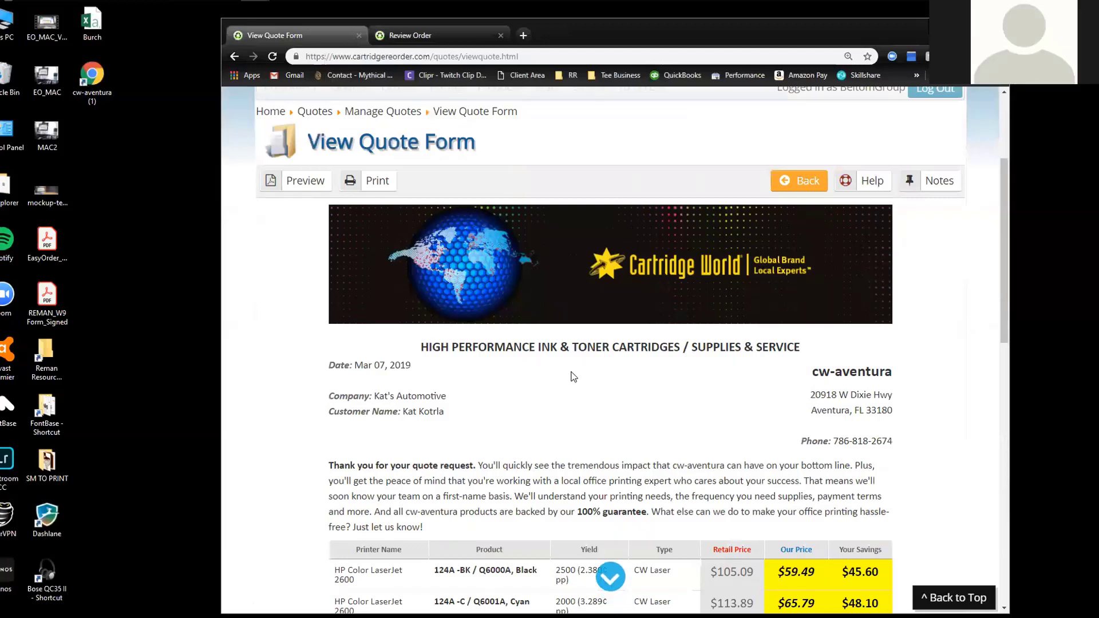
scroll(573, 377, "down", 1)
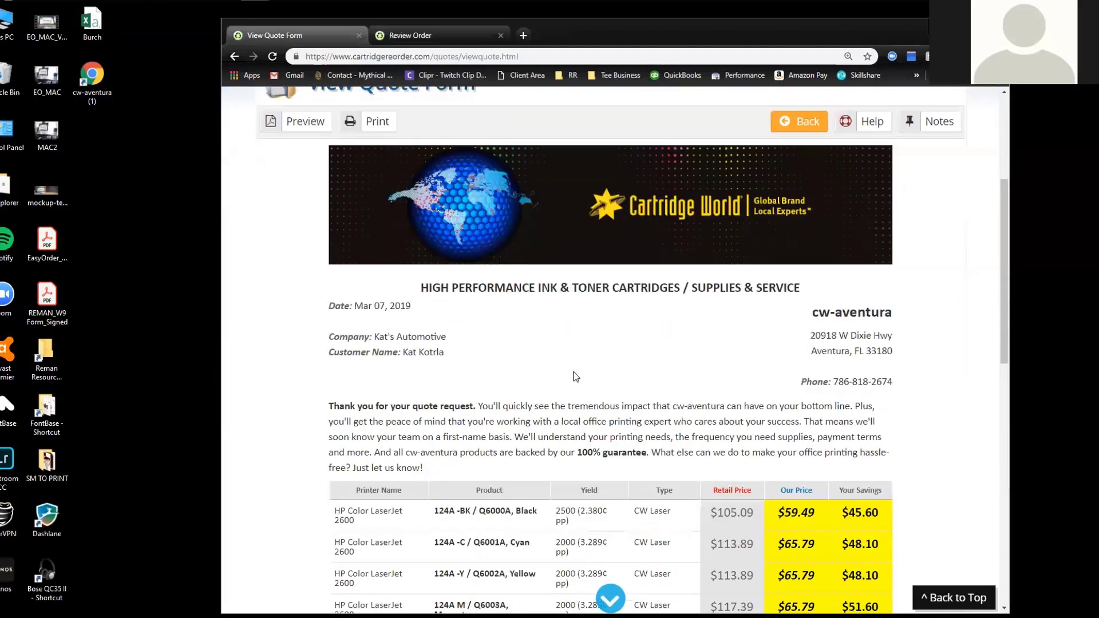
scroll(576, 377, "down", 1)
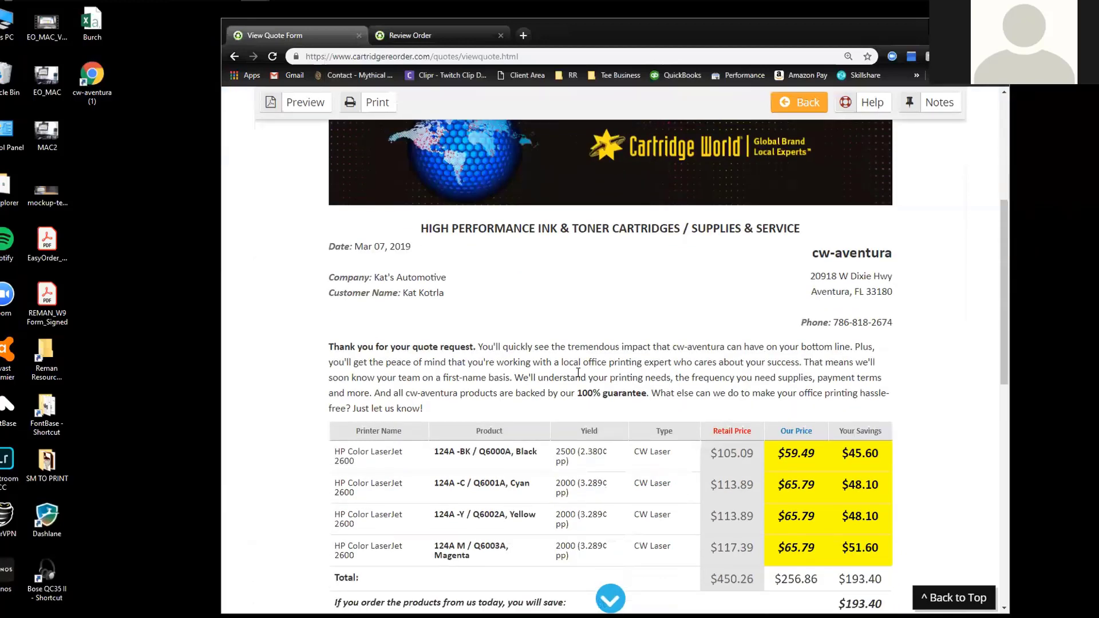
scroll(579, 373, "down", 1)
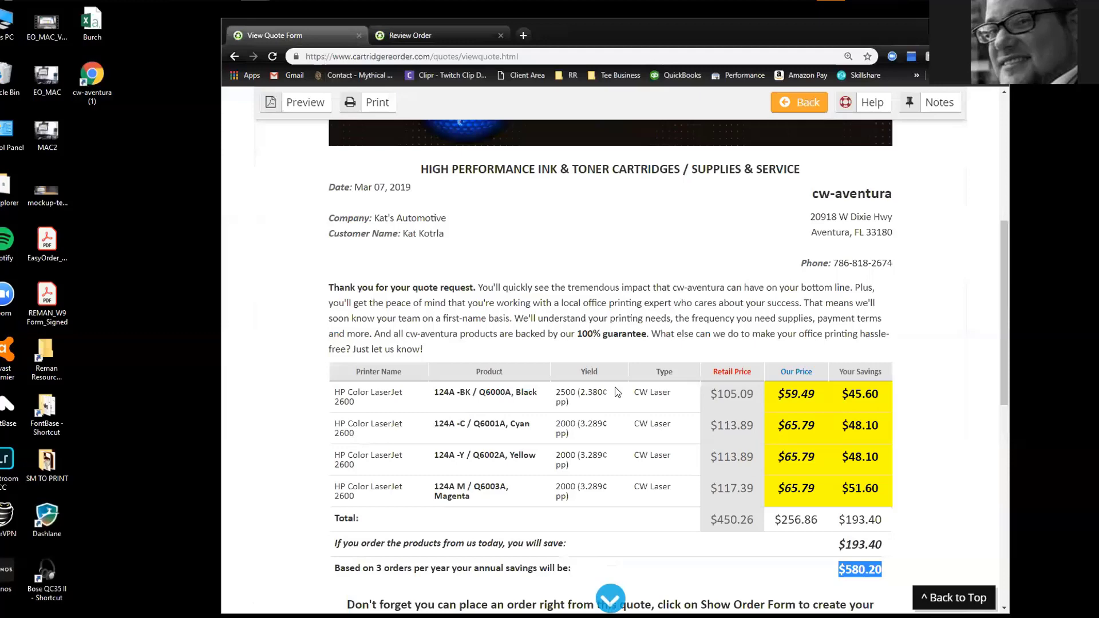
Load cartridgeworlddemo.com in a new Chrome tab to bring up the EasyOrder demo video
key("ctrl+t")
type("c")
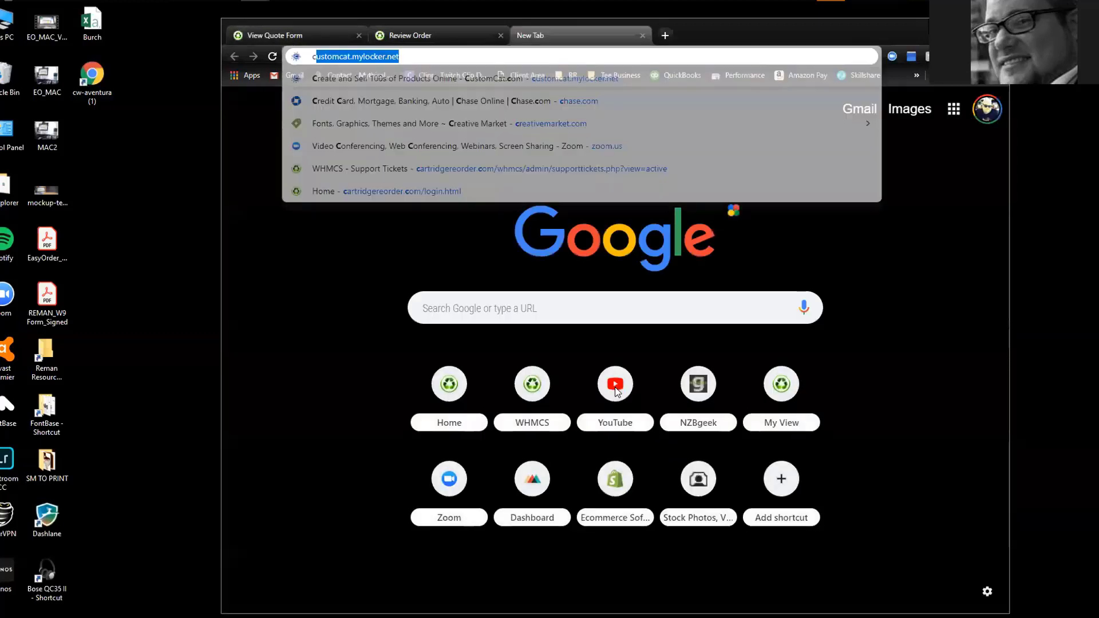
type("artr")
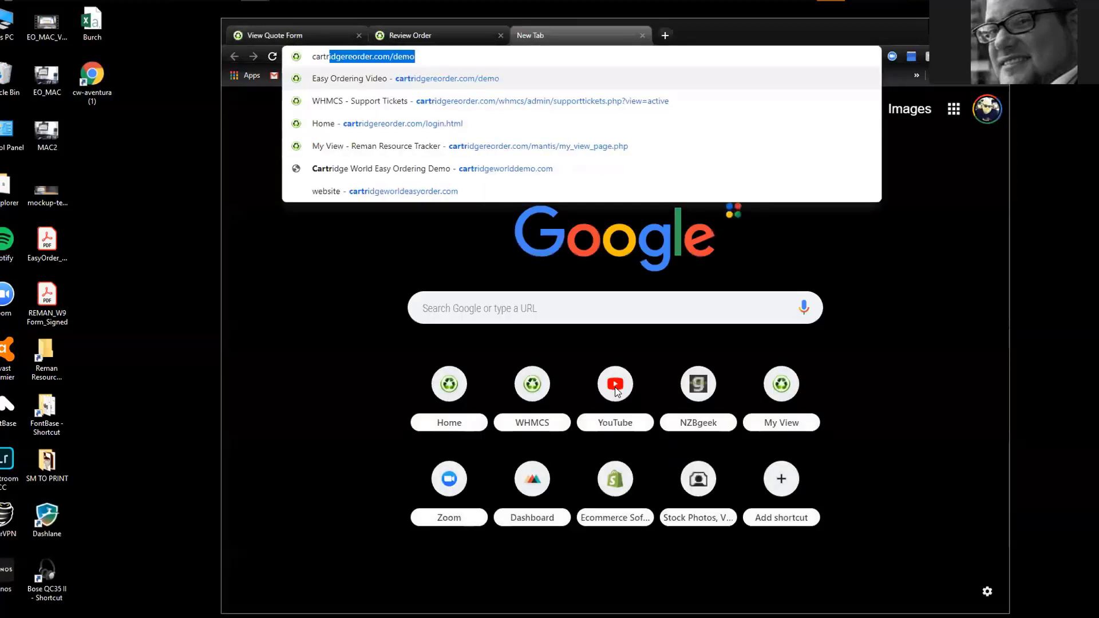
type("idgew")
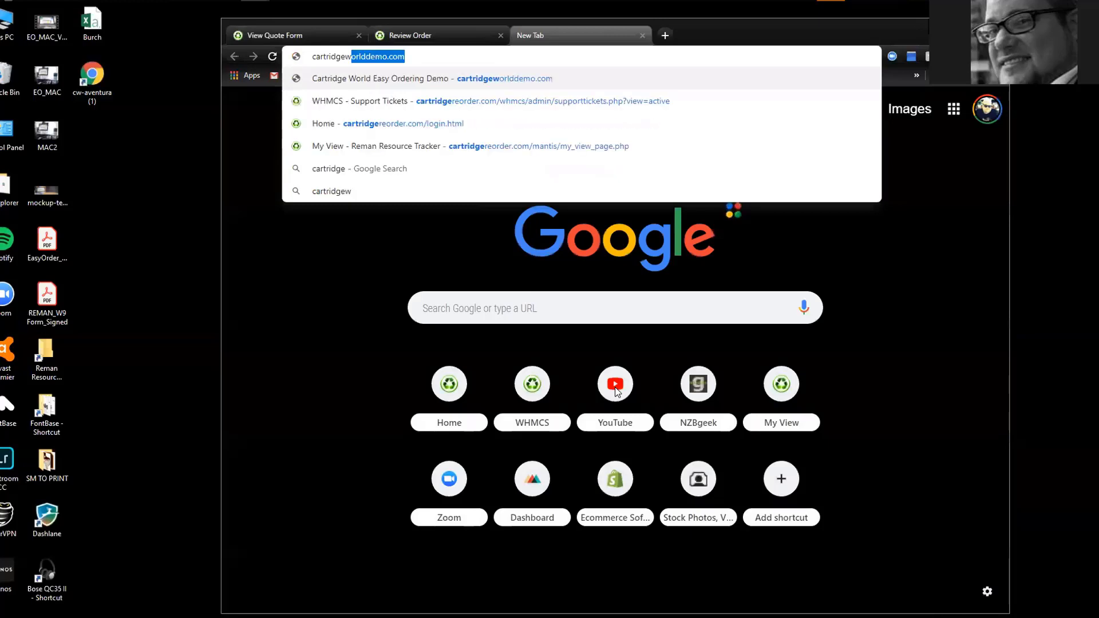
type("or")
key("Return")
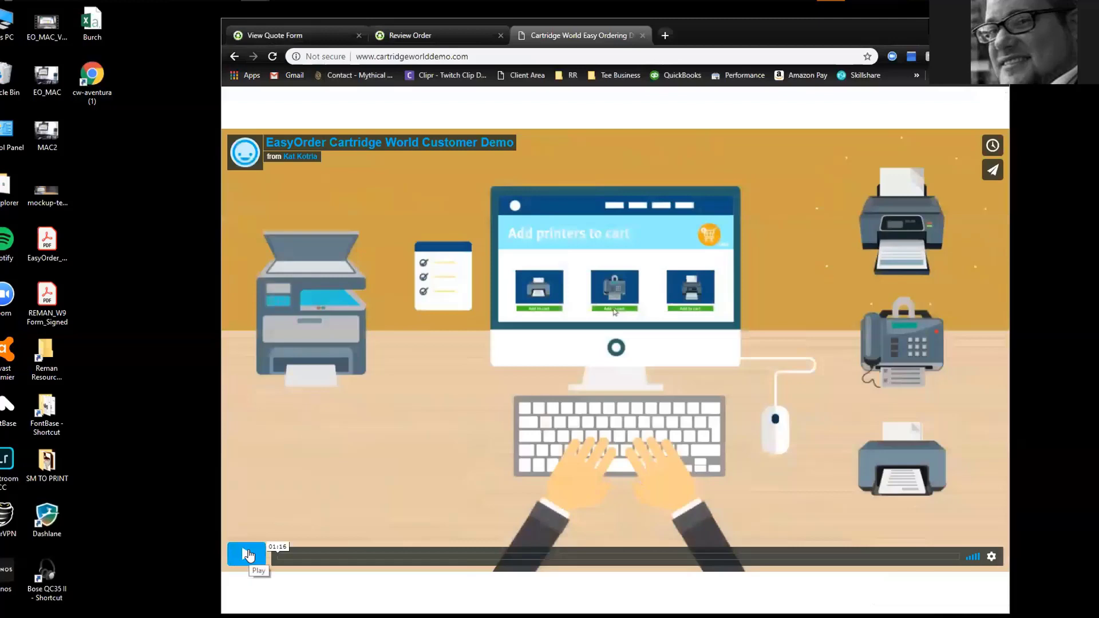
Play the demo, skip through the printer desk, welcome email and review order scenes, and pause at 00:50
left_click(248, 554)
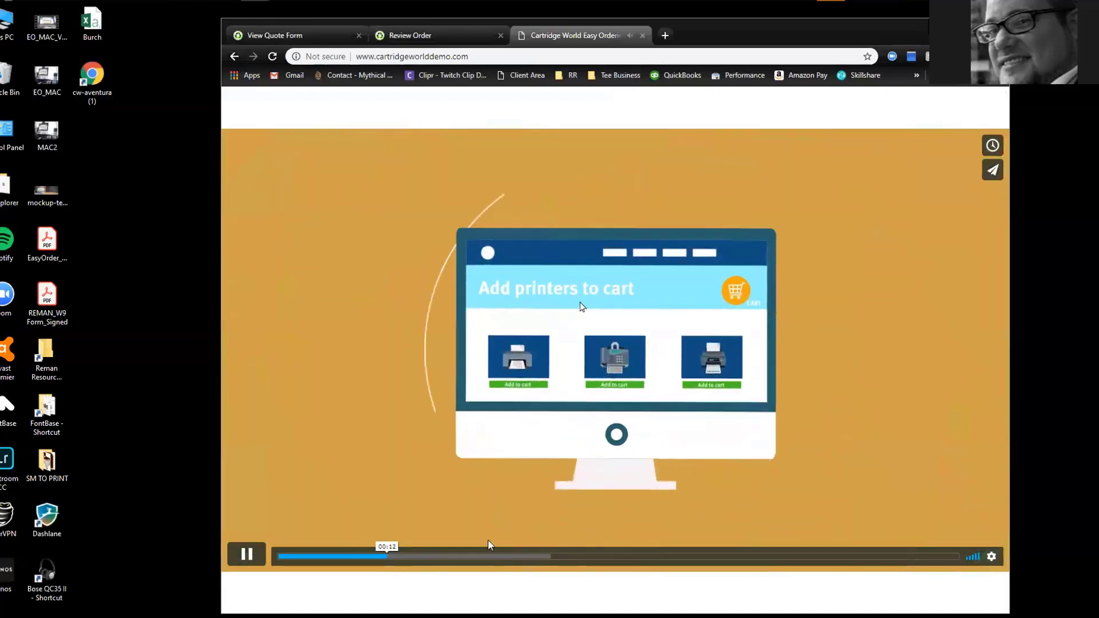
left_click(444, 556)
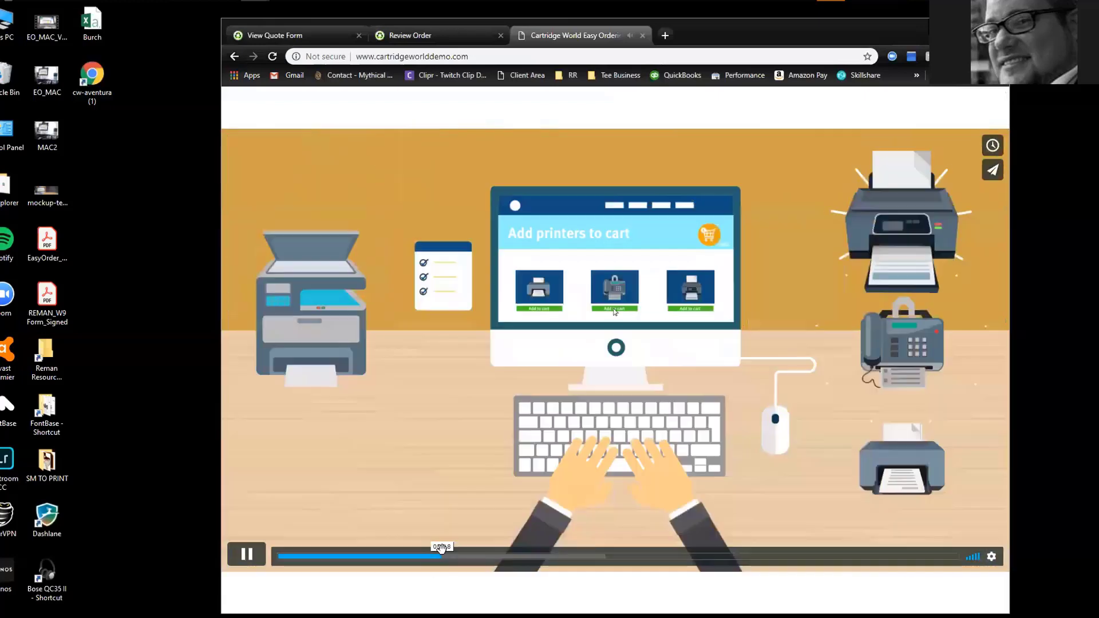
left_click(500, 556)
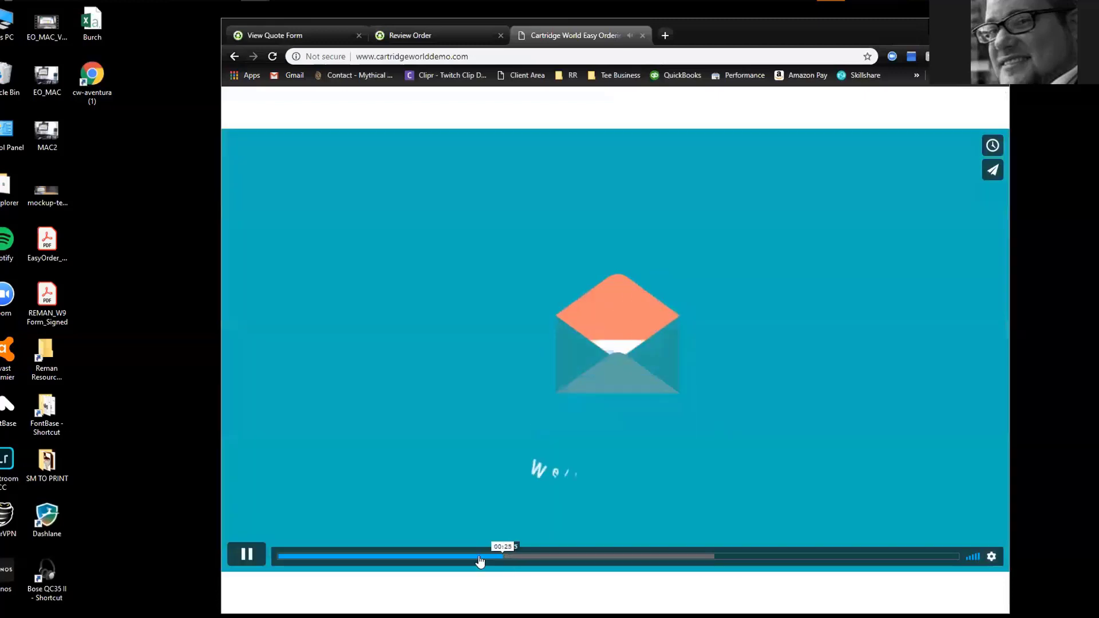
left_click(561, 558)
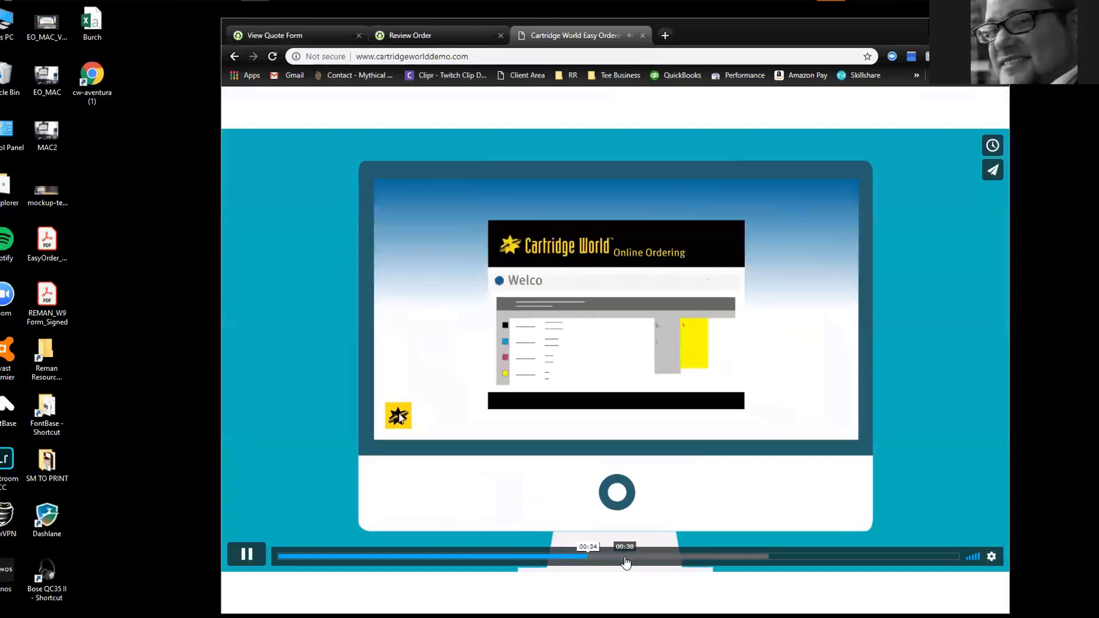
left_click(626, 563)
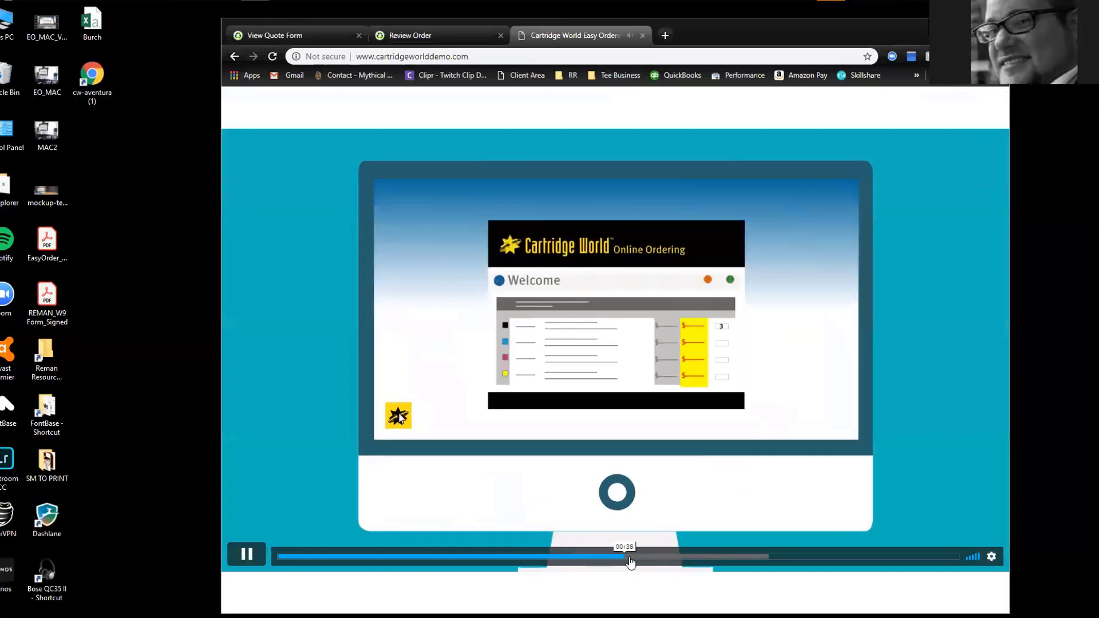
left_click(702, 563)
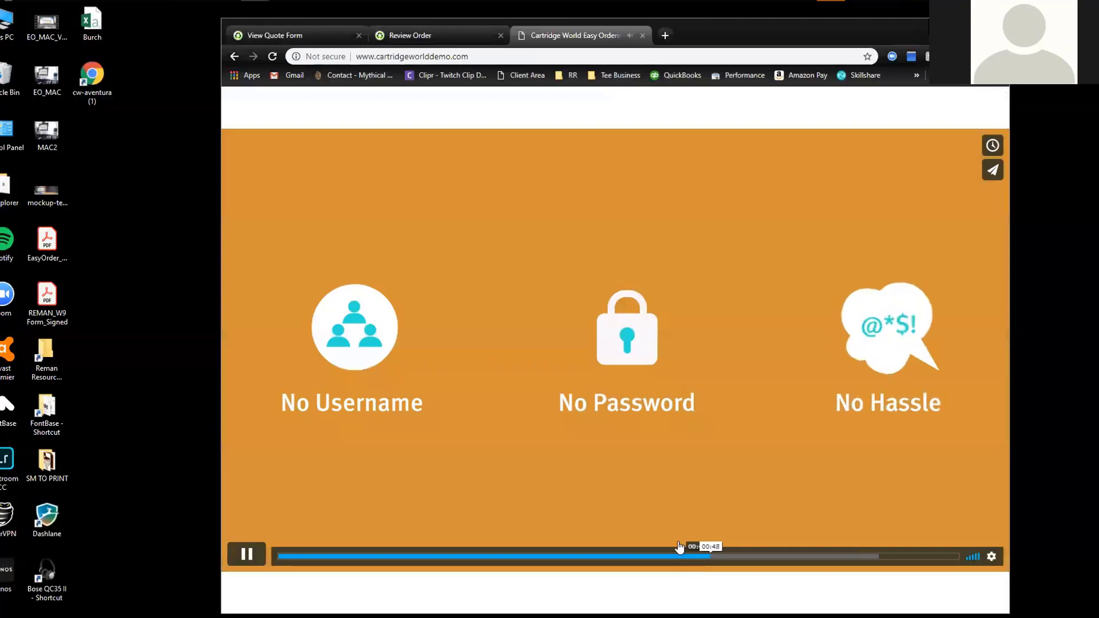
left_click(255, 558)
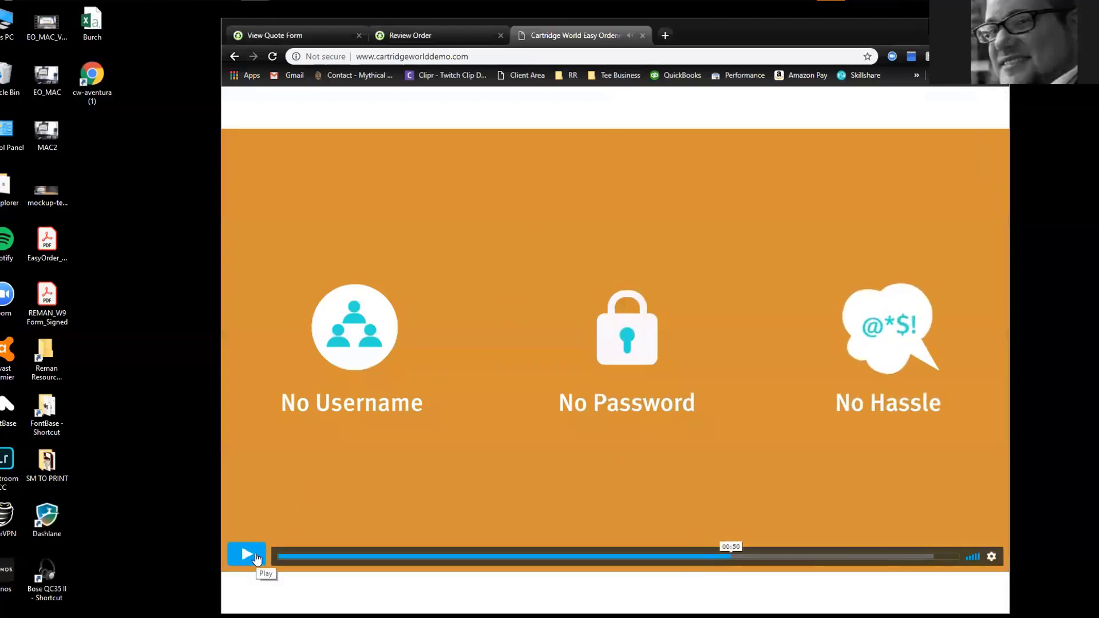
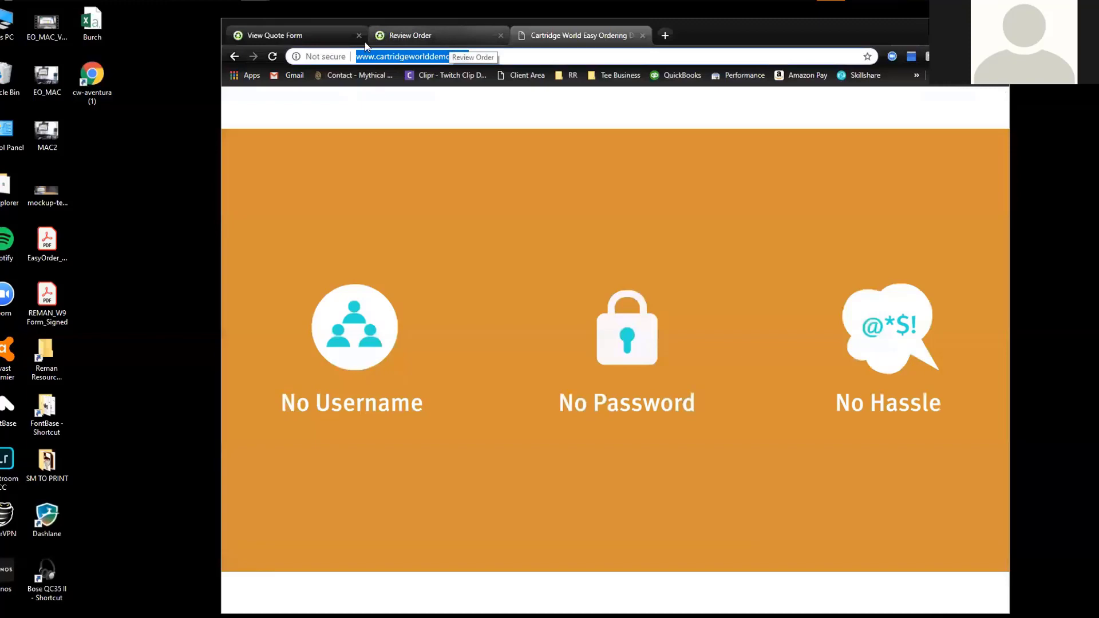
Show Kat's Automotive quote: four HP 124A cartridges, $256.86 total, $580.20 annual savings
left_click(311, 34)
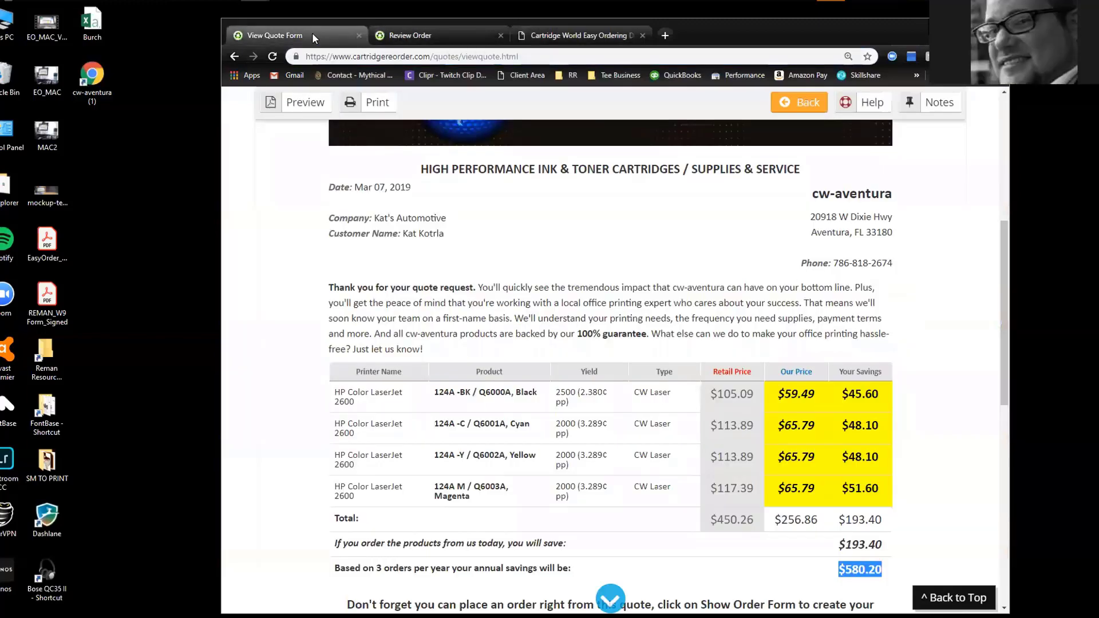
Open the Cartridge World website in a new browser tab
key("ctrl+t")
type("cartrisd")
key("BackSpace")
key("BackSpace")
type("dgeworl")
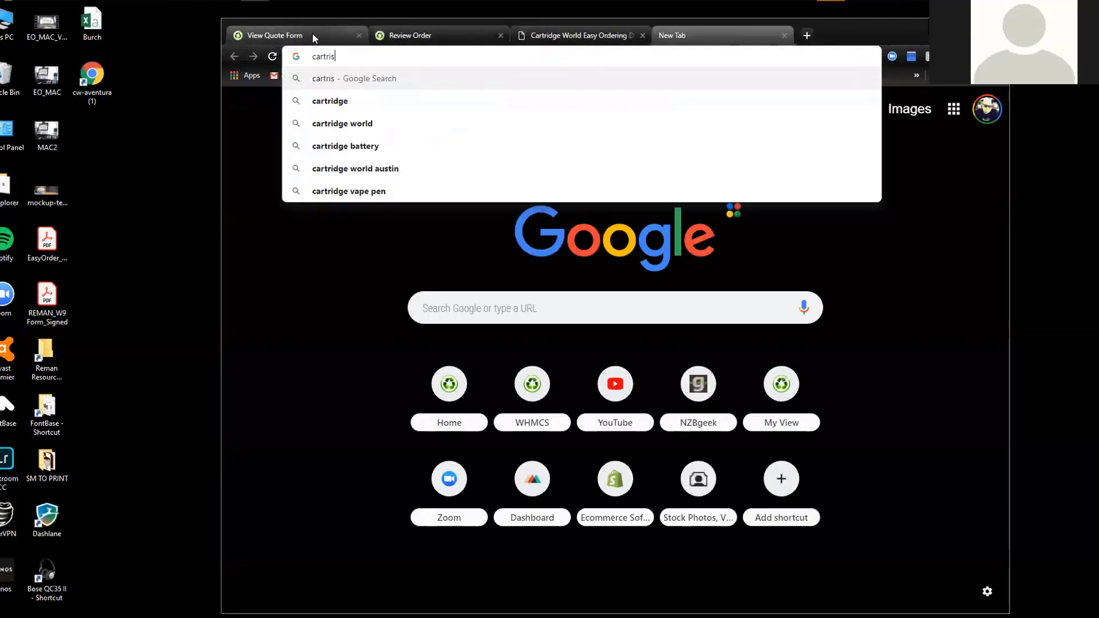
type("dusa.com")
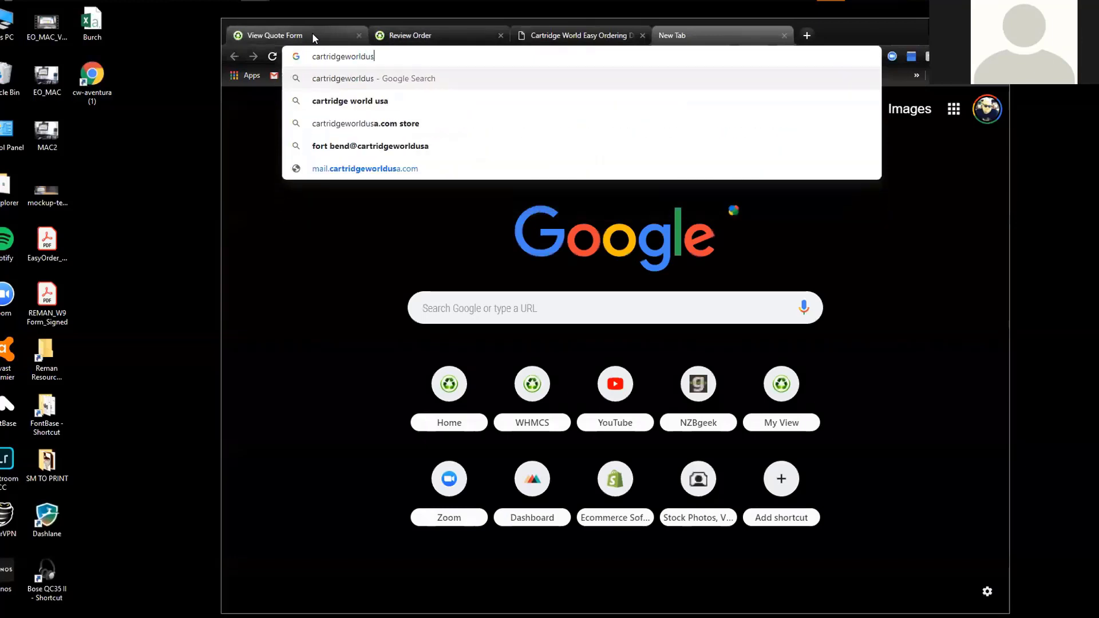
key("Return")
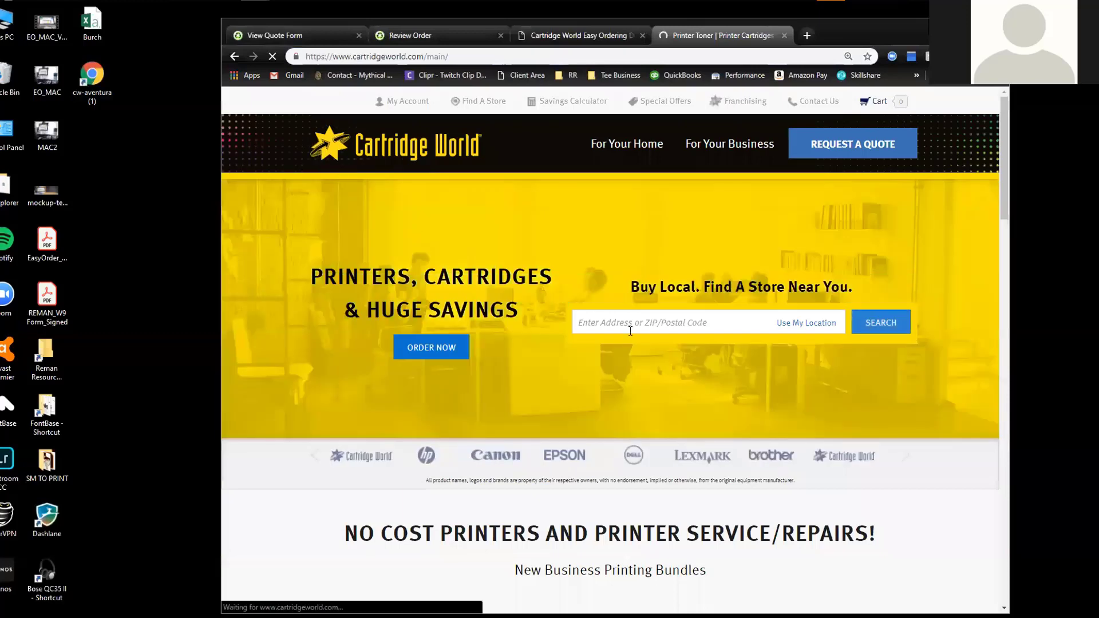
Search stores near ZIP 33180 and open the Cartridge World - Aventura page
left_click(645, 327)
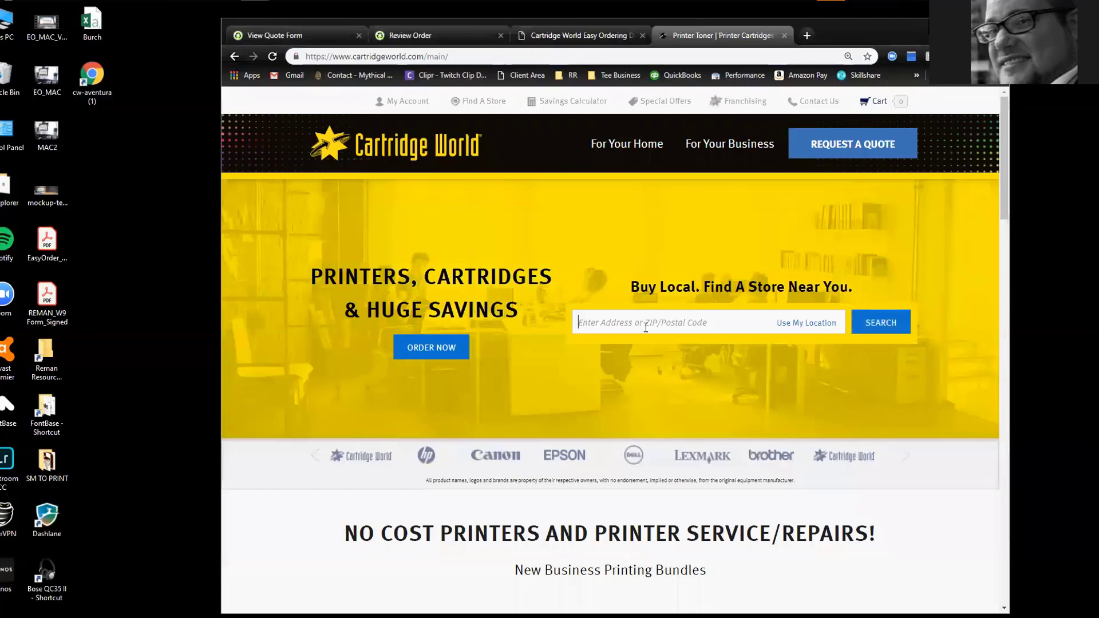
type("33180")
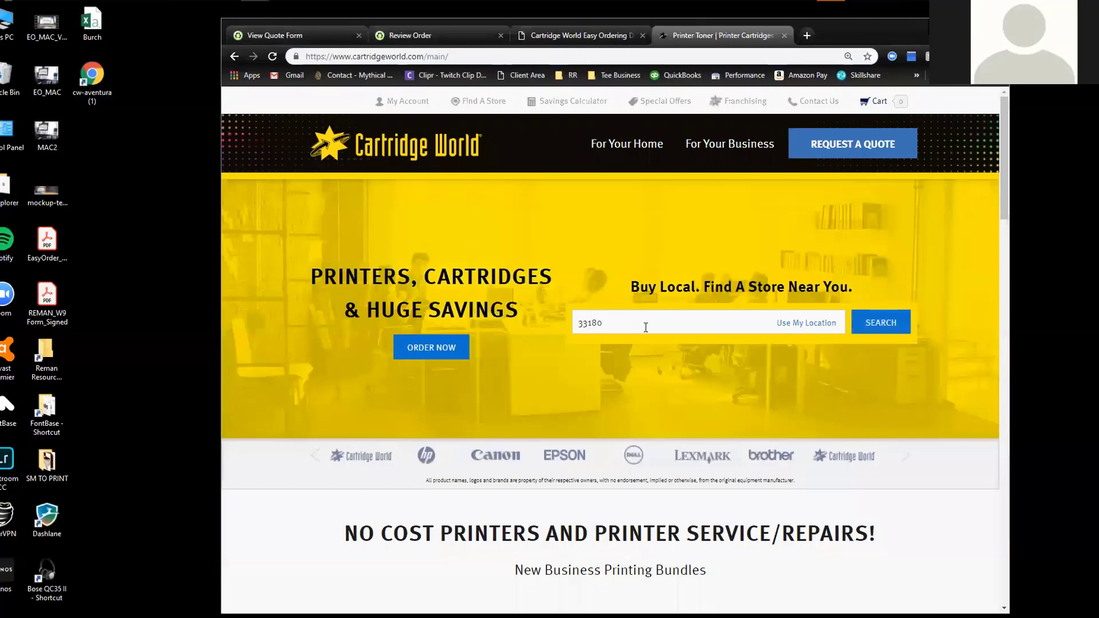
key("Return")
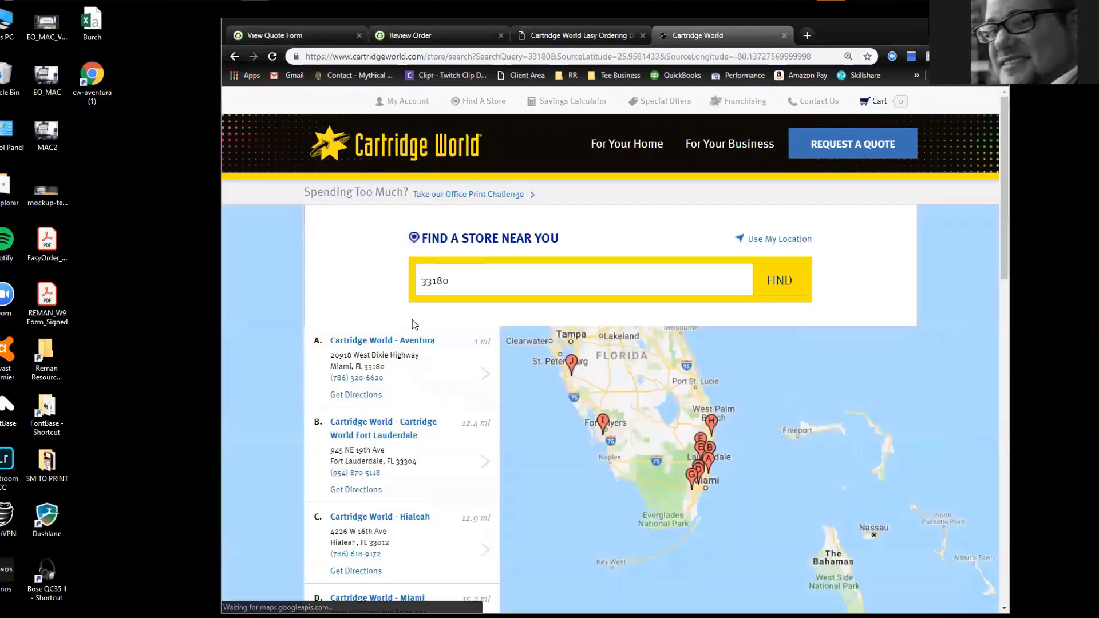
left_click(423, 341)
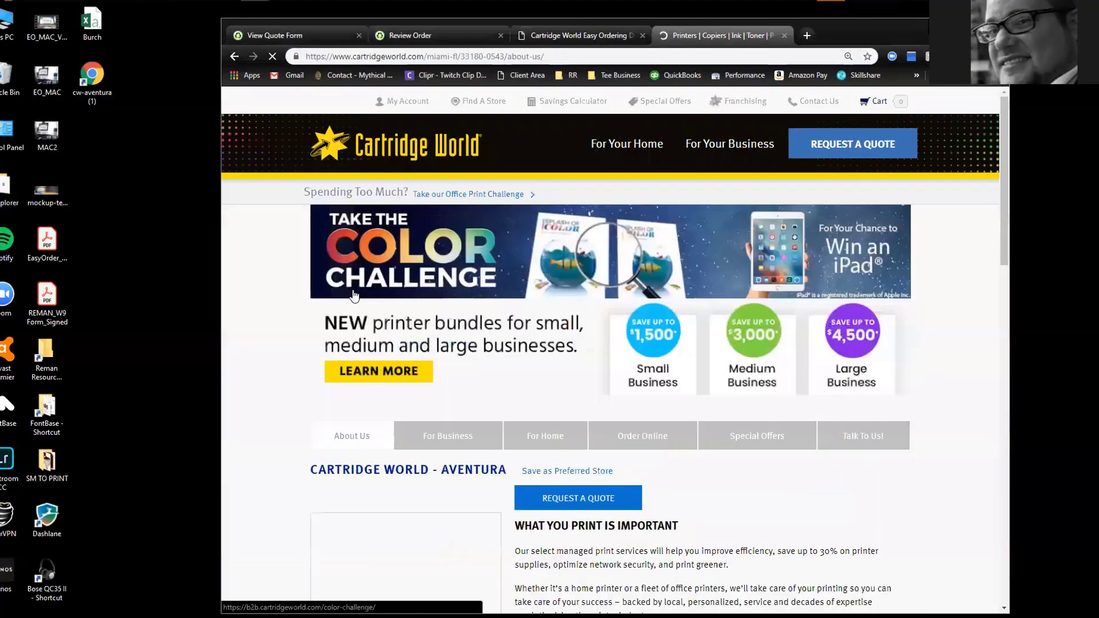
scroll(297, 294, "down", 10)
scroll(294, 300, "up", 7)
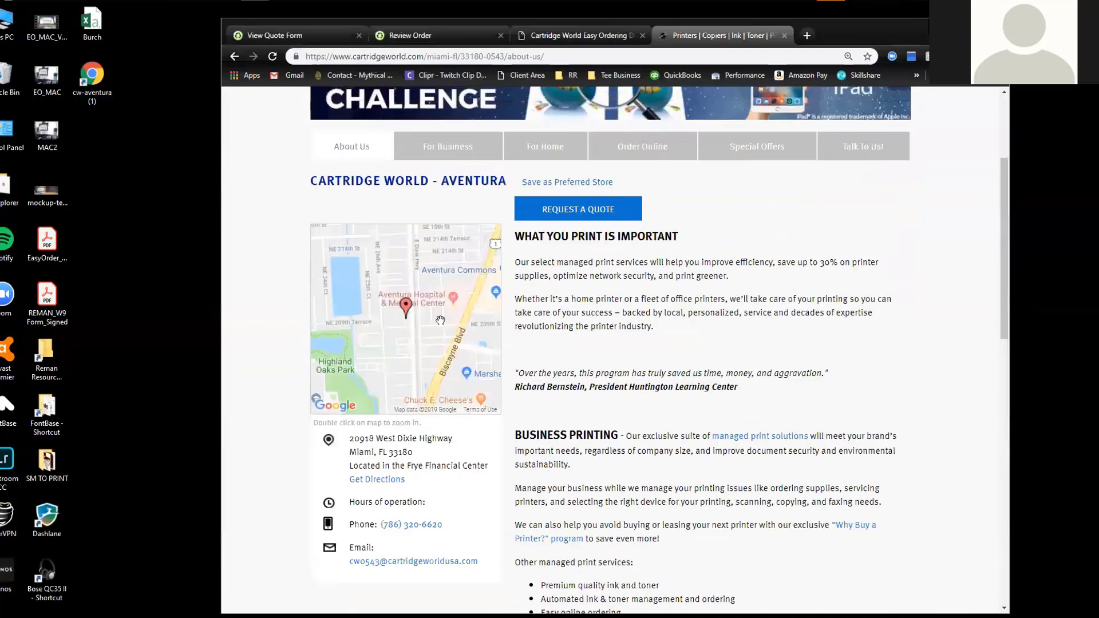
scroll(427, 297, "up", 3)
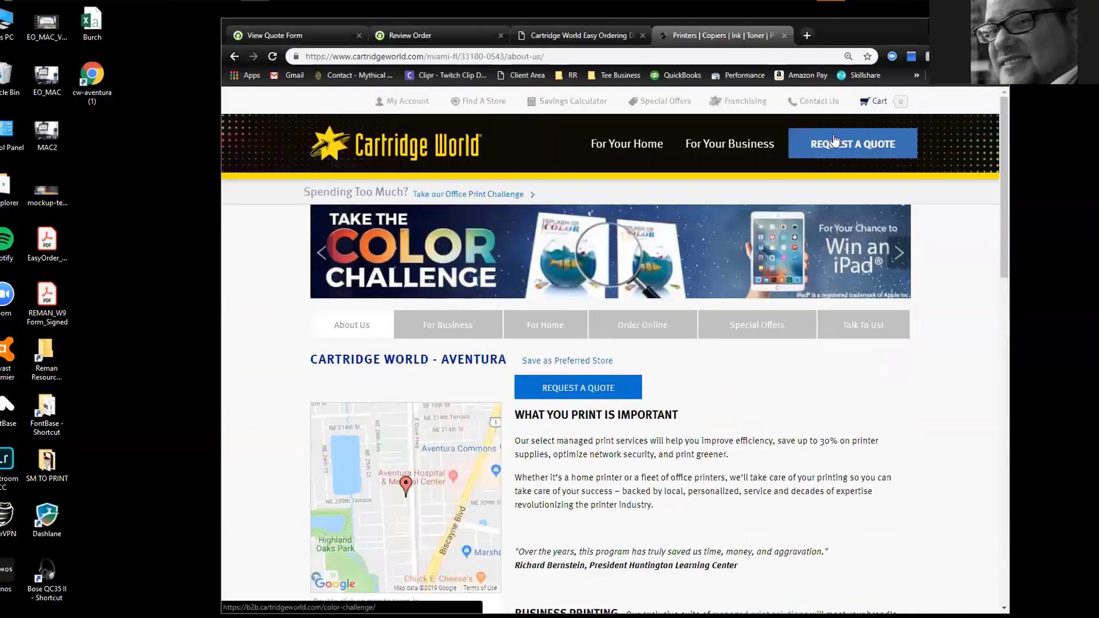
Enable the Dashlane password manager extension on Chrome's extensions page
left_click(406, 103)
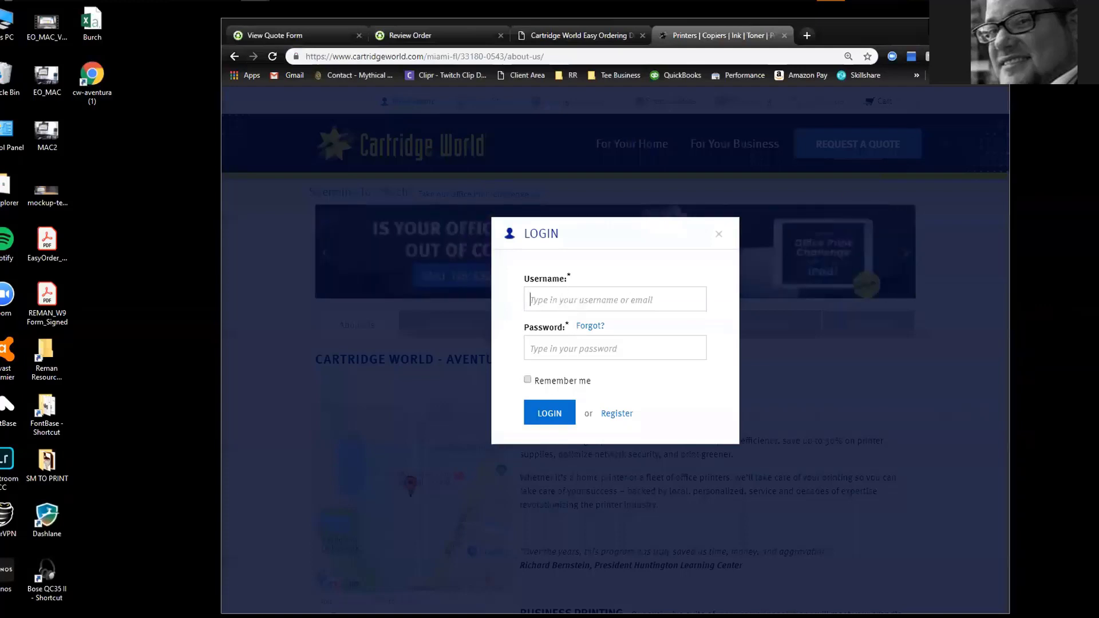
key("alt+f")
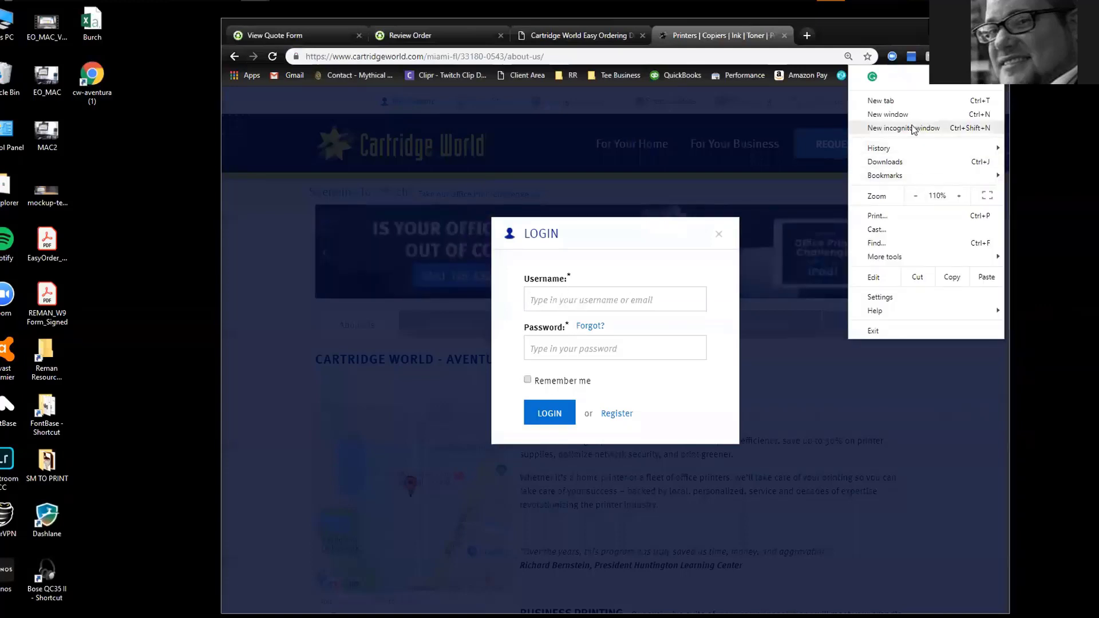
mouse_move(893, 261)
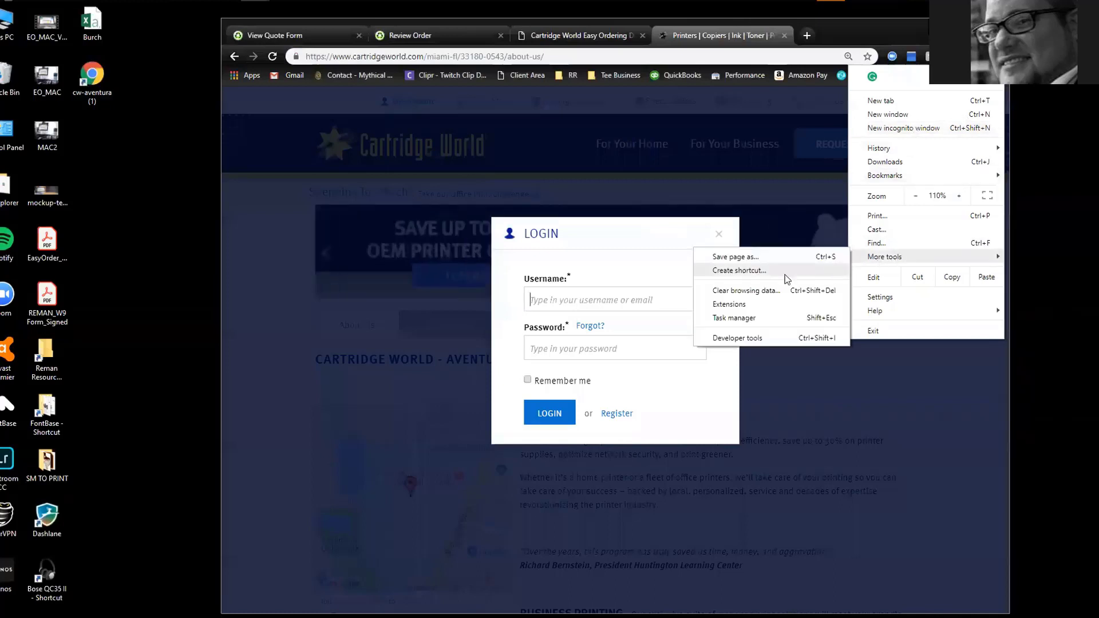
left_click(739, 304)
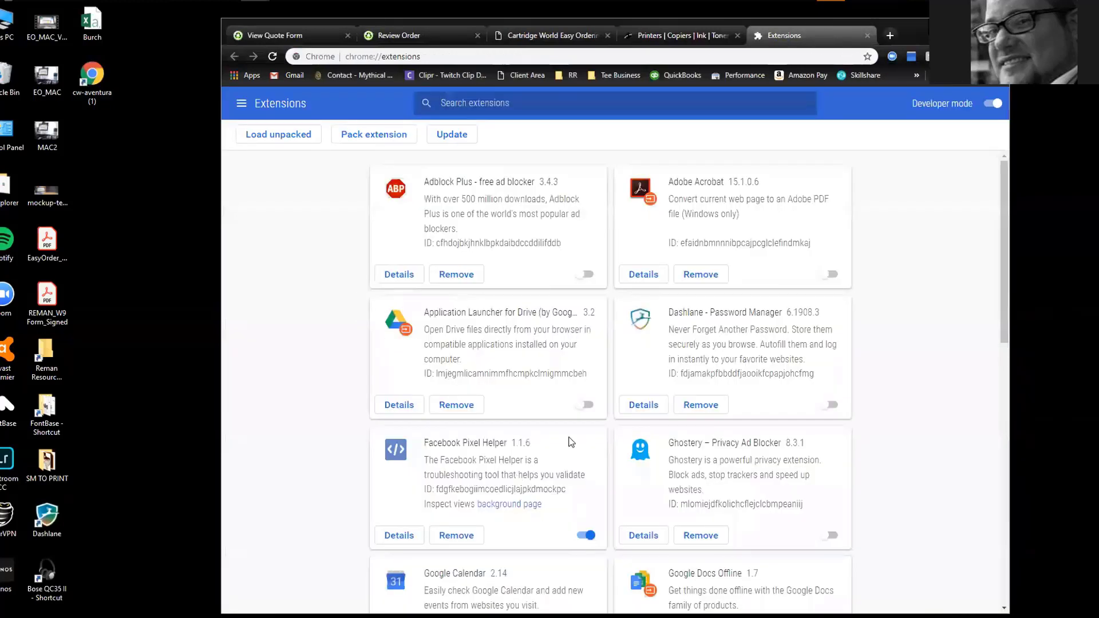
left_click(830, 405)
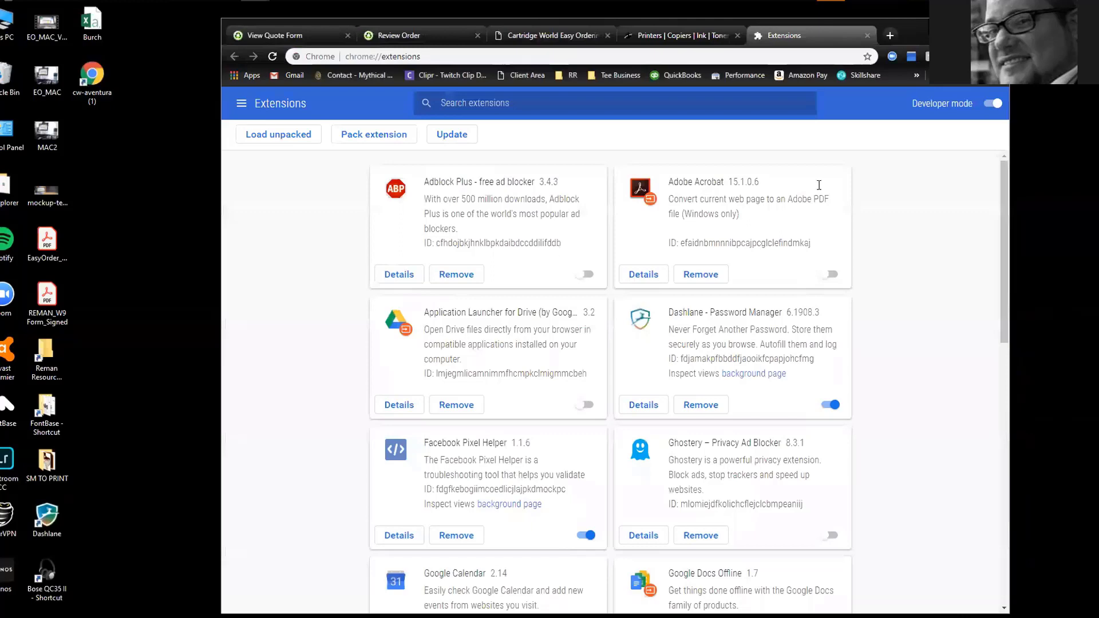
left_click(868, 35)
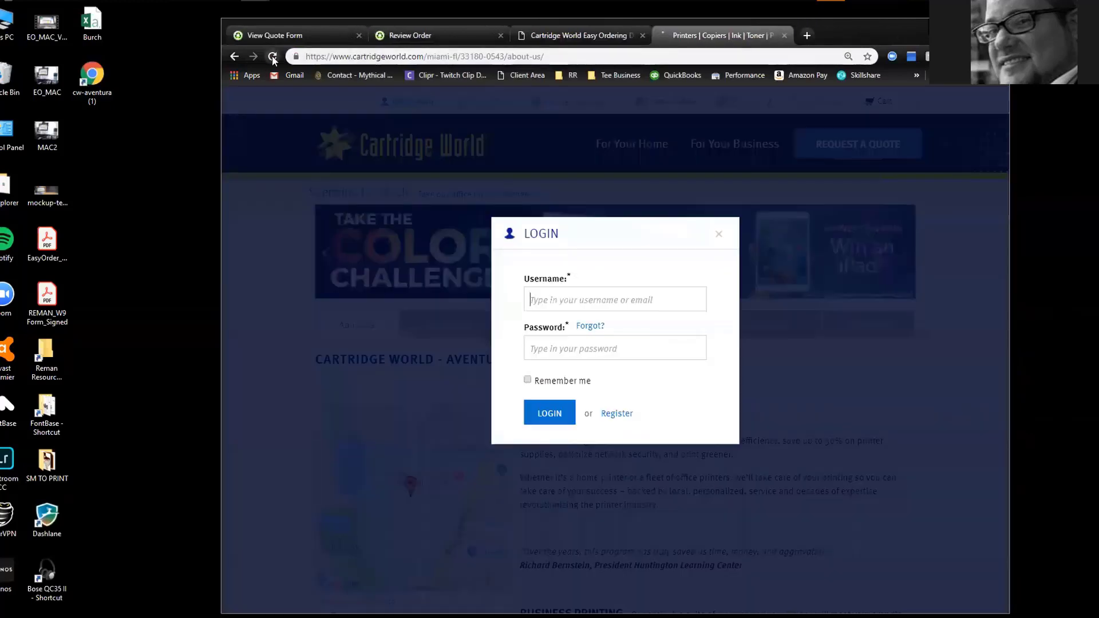
Reload the store page and log in to My Account with Dashlane's autofilled credentials
left_click(277, 165)
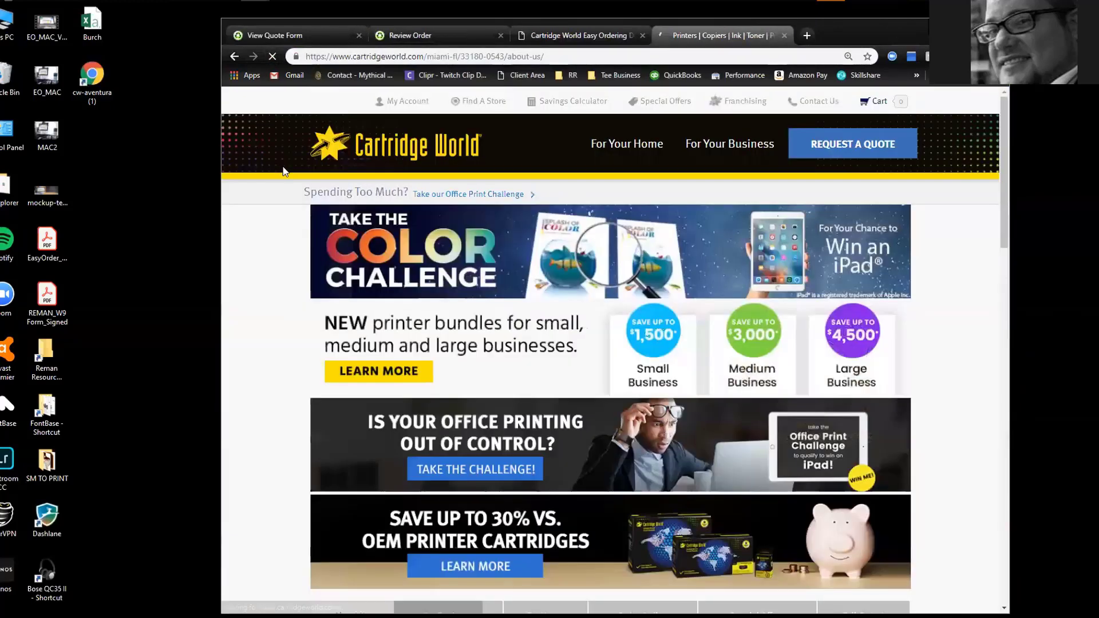
left_click(406, 101)
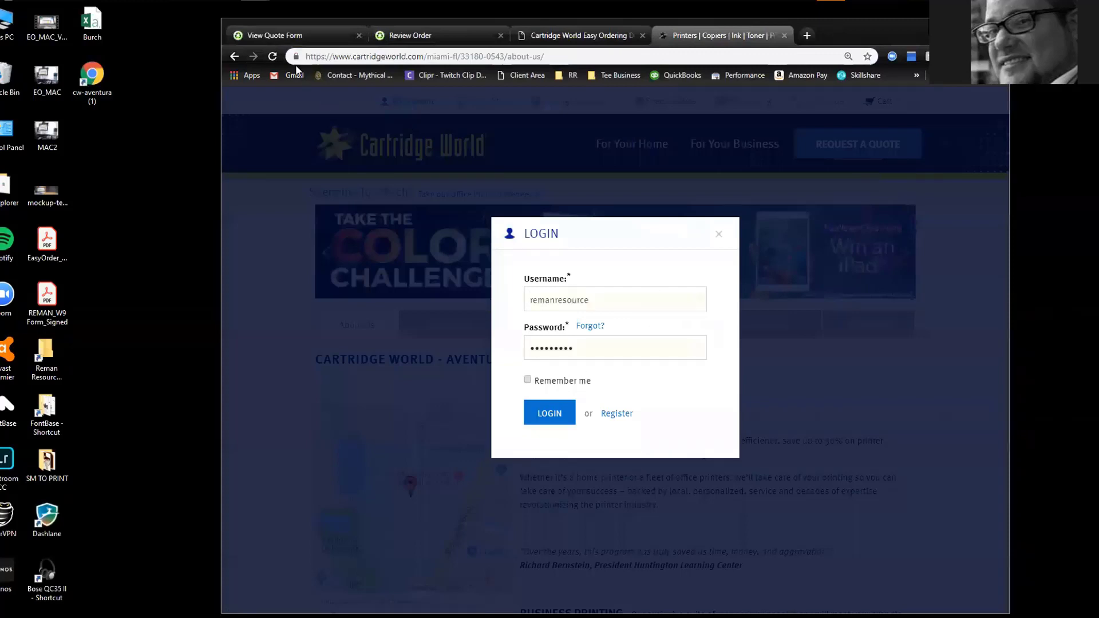
left_click(549, 414)
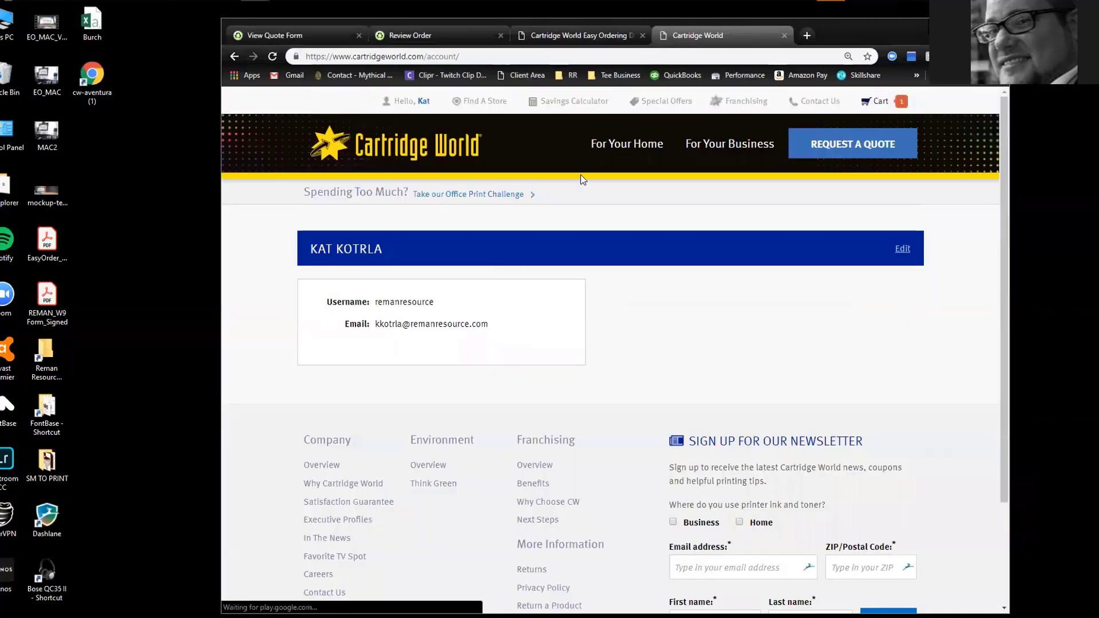
left_click(435, 166)
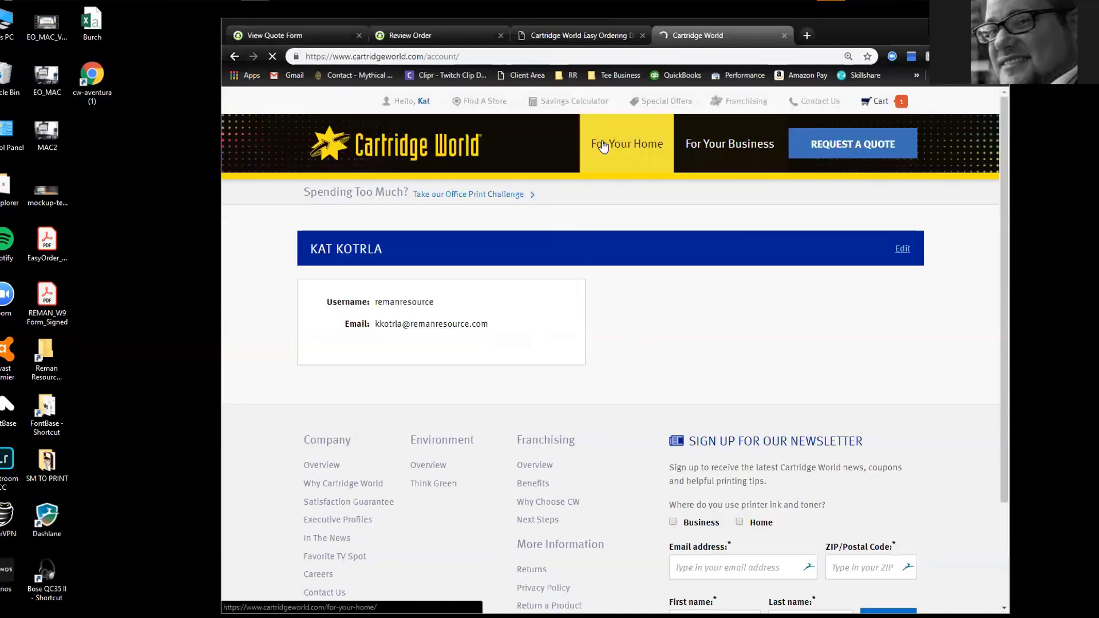
Find the Aventura store through For Your Home's store finder with the search 'aventura'
left_click(603, 146)
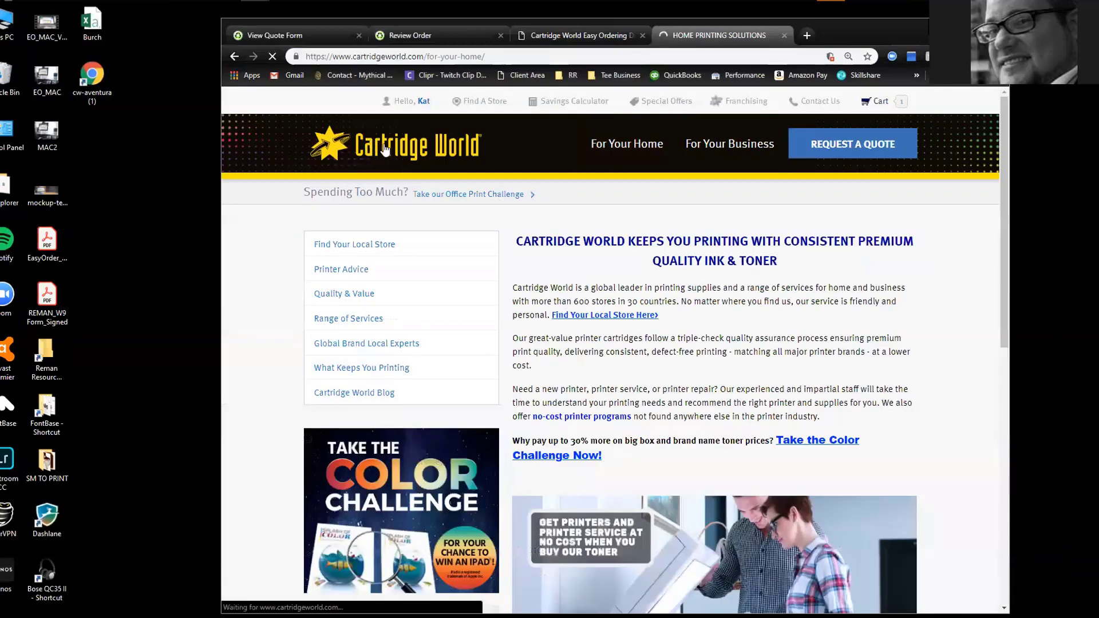
left_click(358, 245)
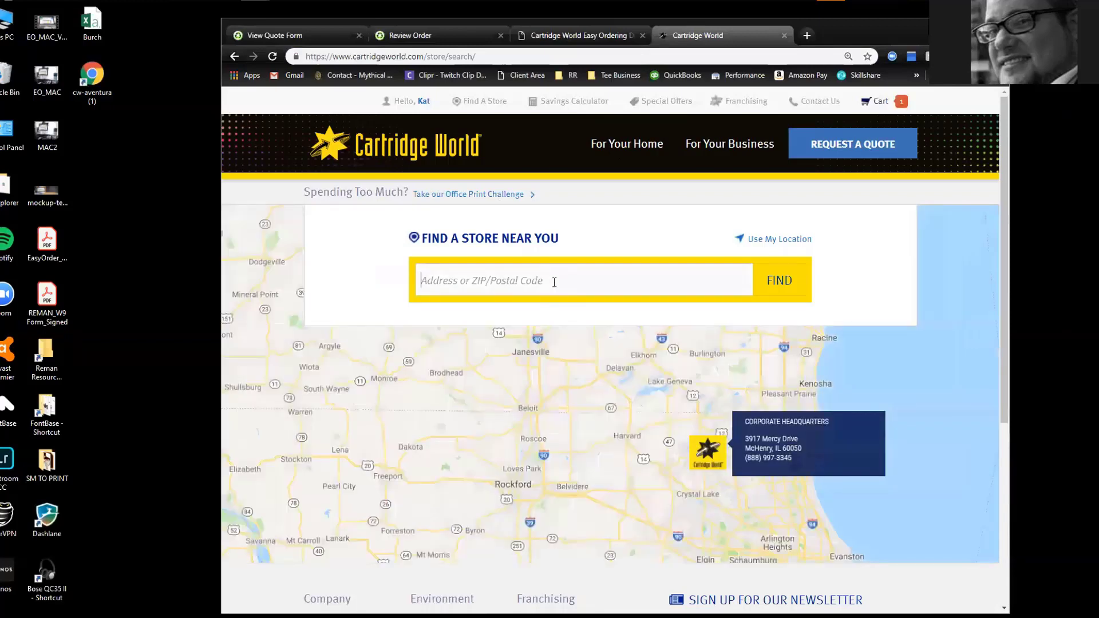
type("aventura")
key("Return")
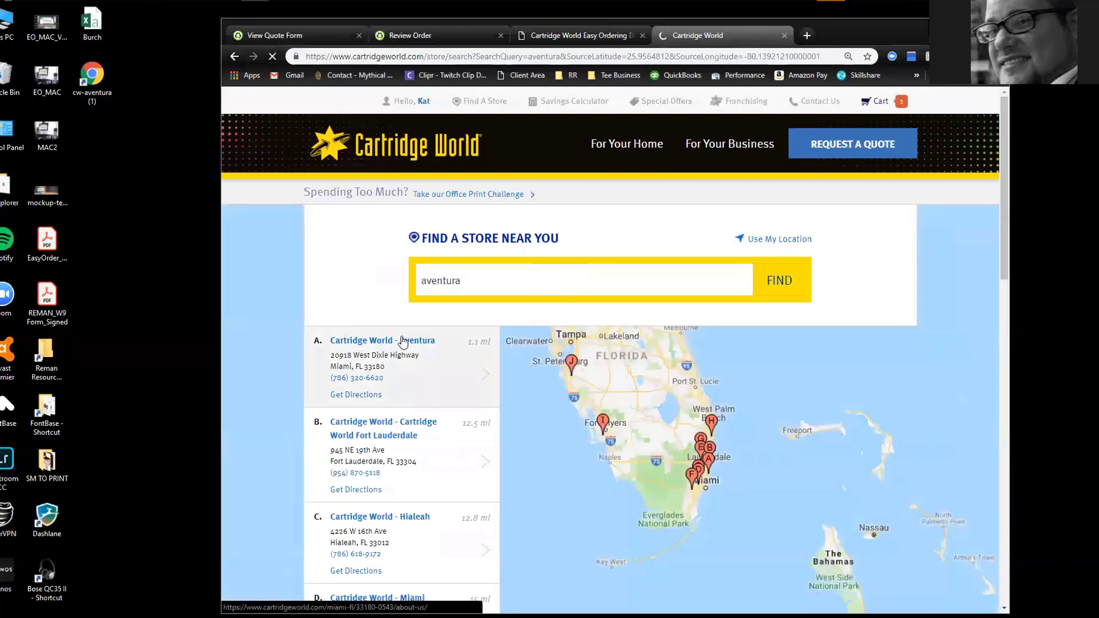
left_click(412, 341)
scroll(416, 342, "down", 15)
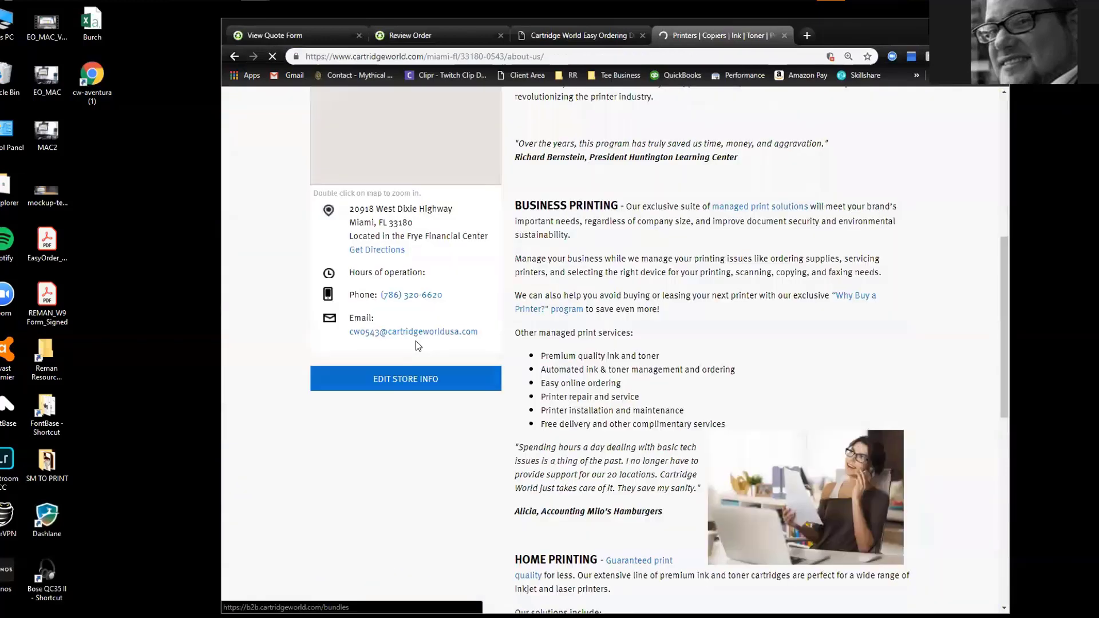
scroll(416, 341, "up", 3)
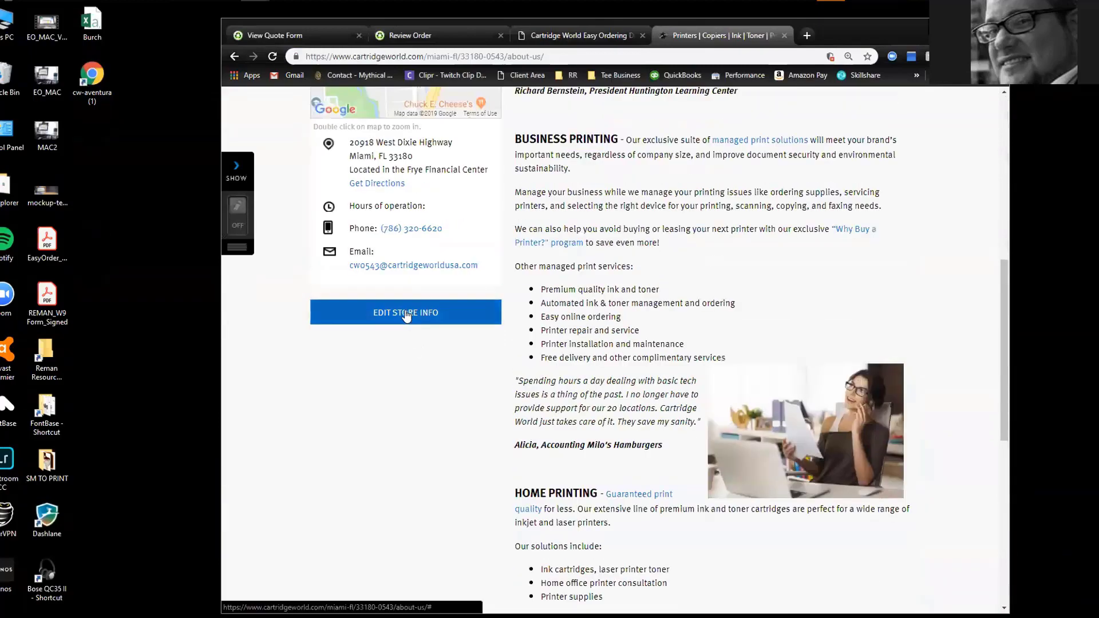
Open Edit Store Info and scroll down to the Easy Order URL fields
left_click(405, 317)
scroll(340, 401, "down", 10)
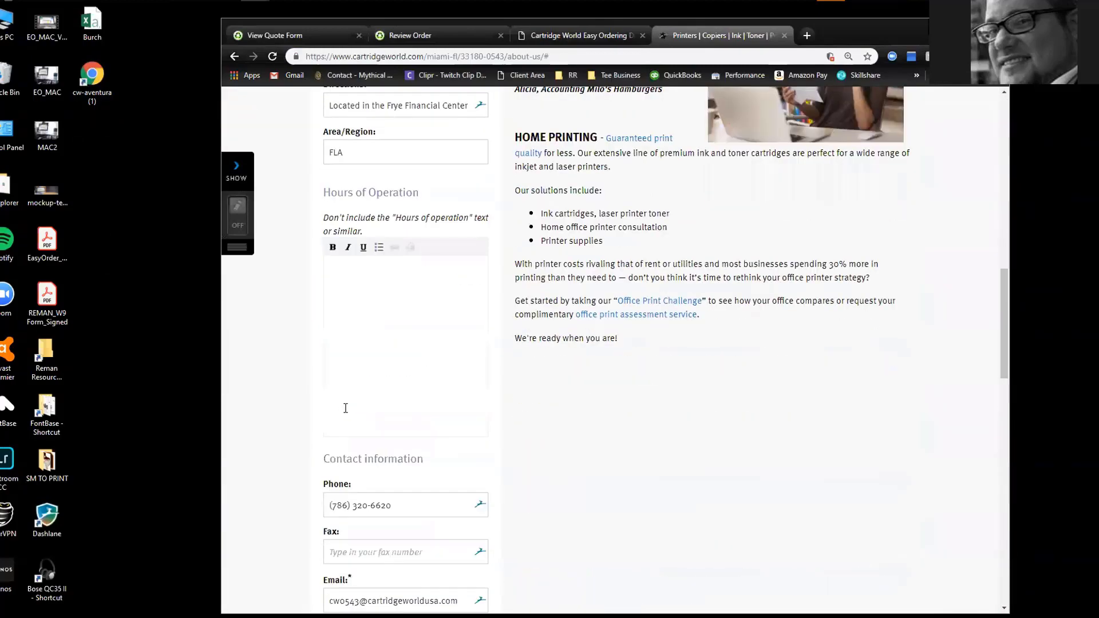
scroll(343, 408, "down", 8)
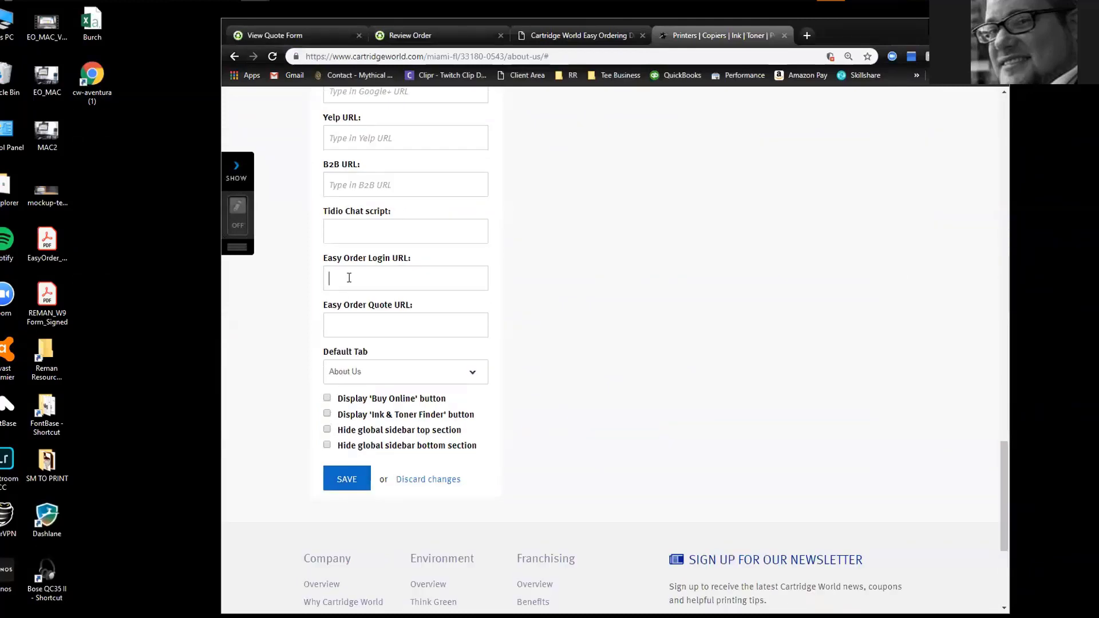
In a new tab, build the cartridgereorder.com user login page address and select it
key("ctrl+t")
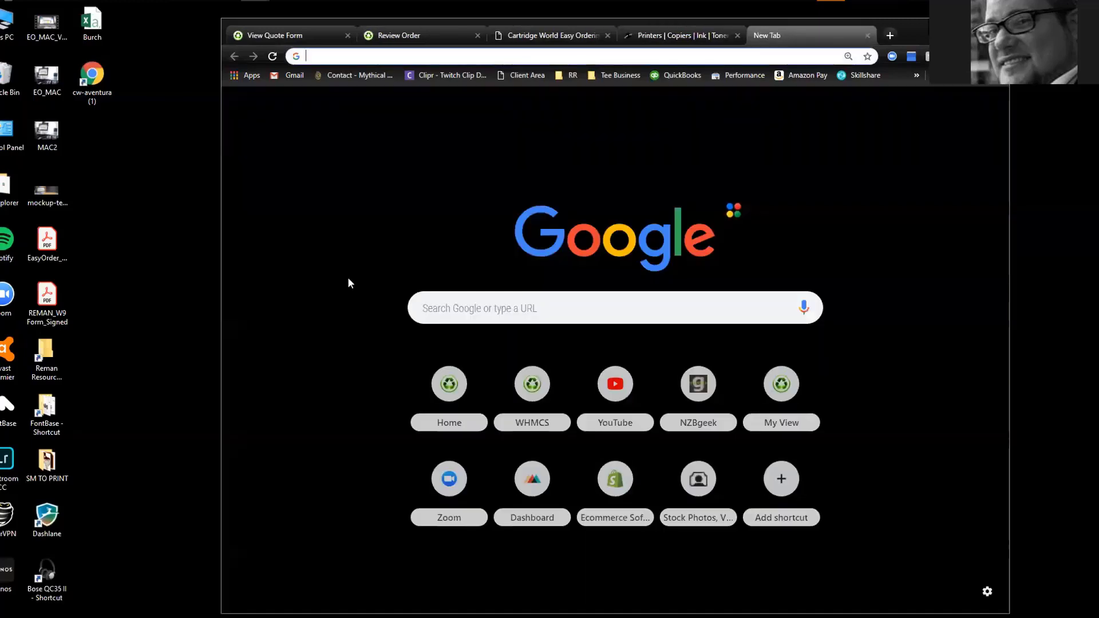
type("cart")
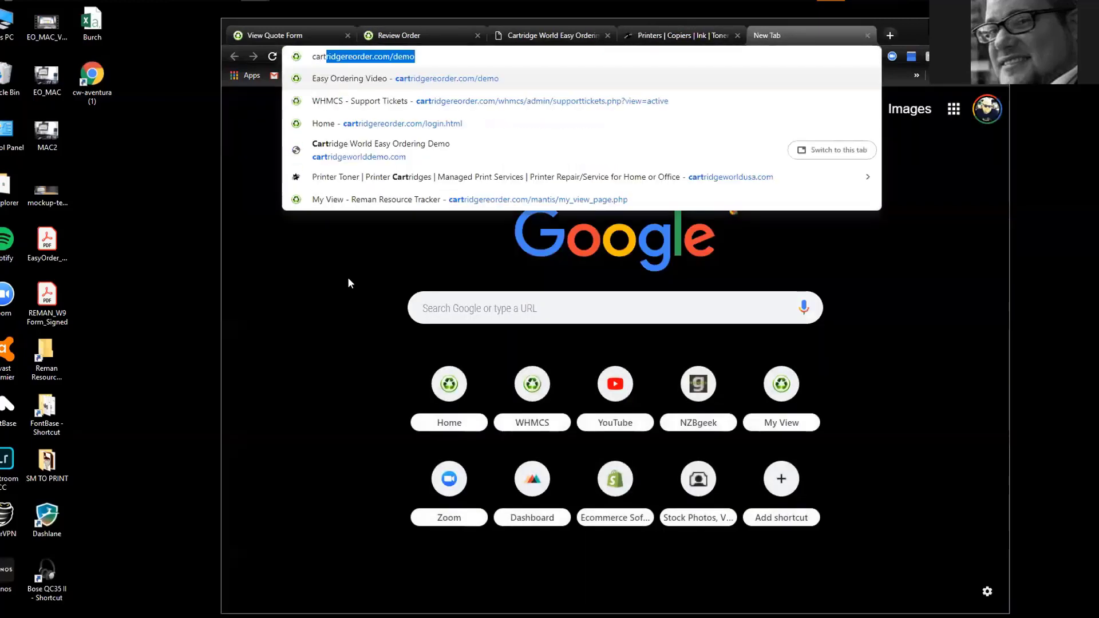
type("ridgereorder.com/")
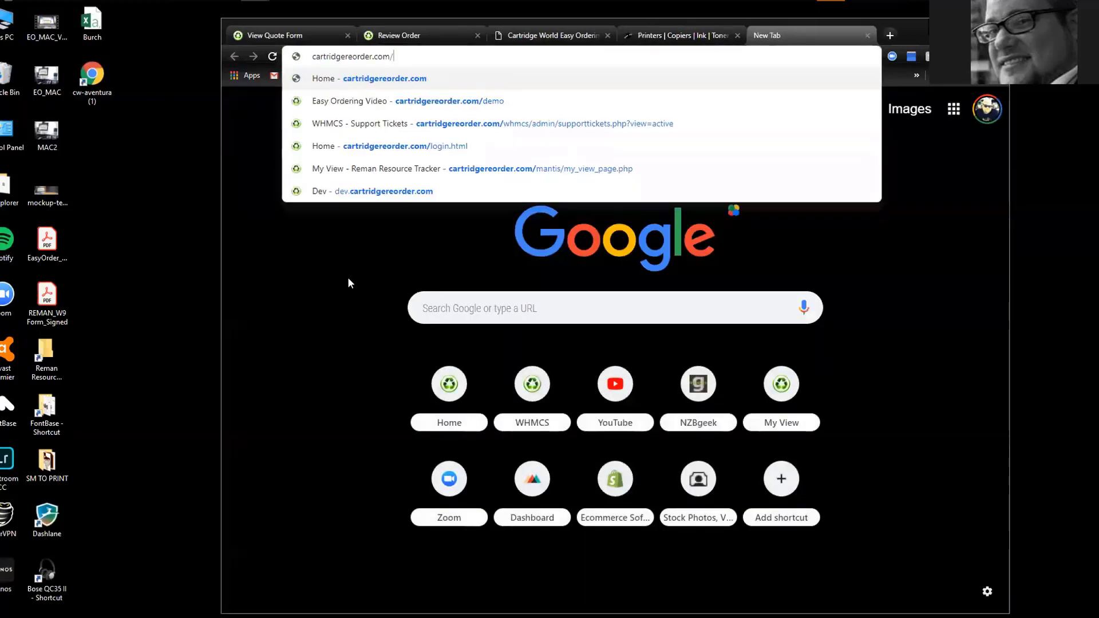
type("user")
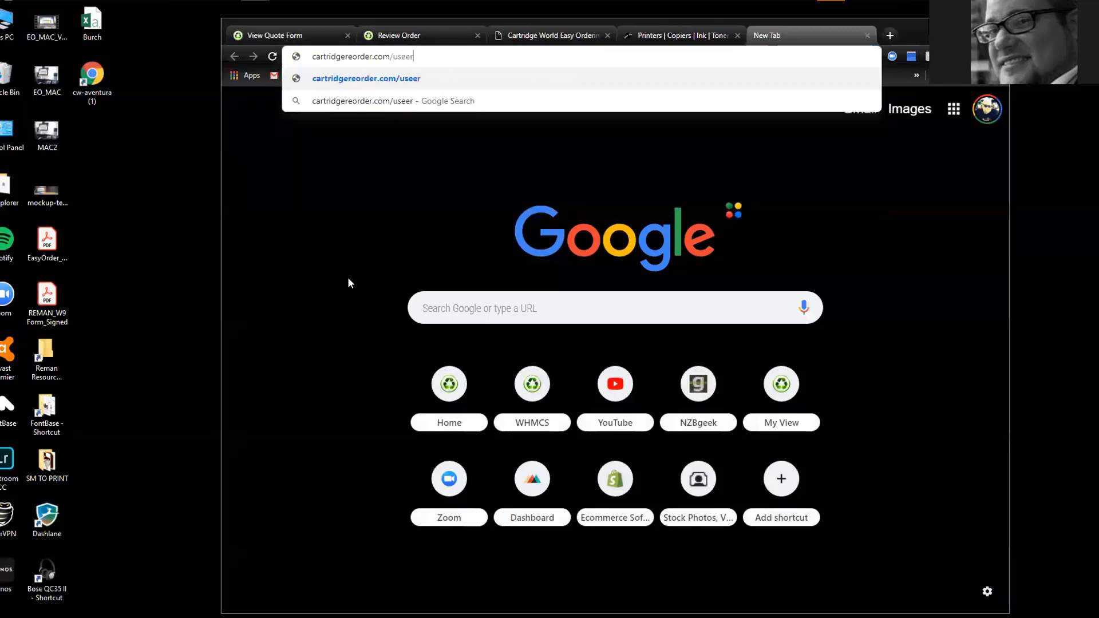
key("Right")
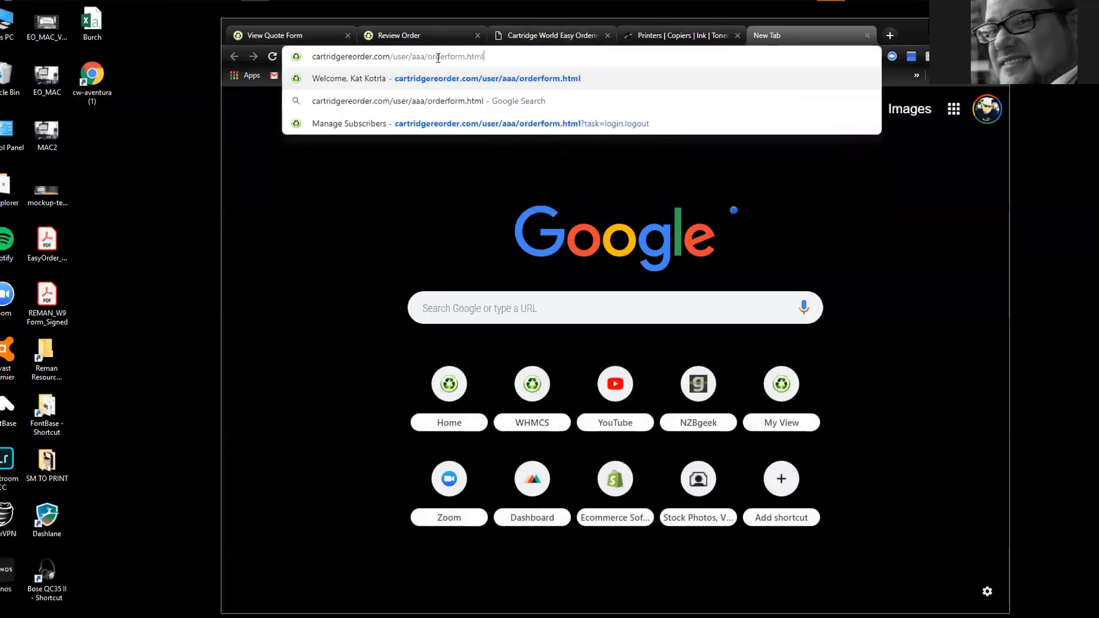
left_click_drag(447, 57, 465, 58)
type("login")
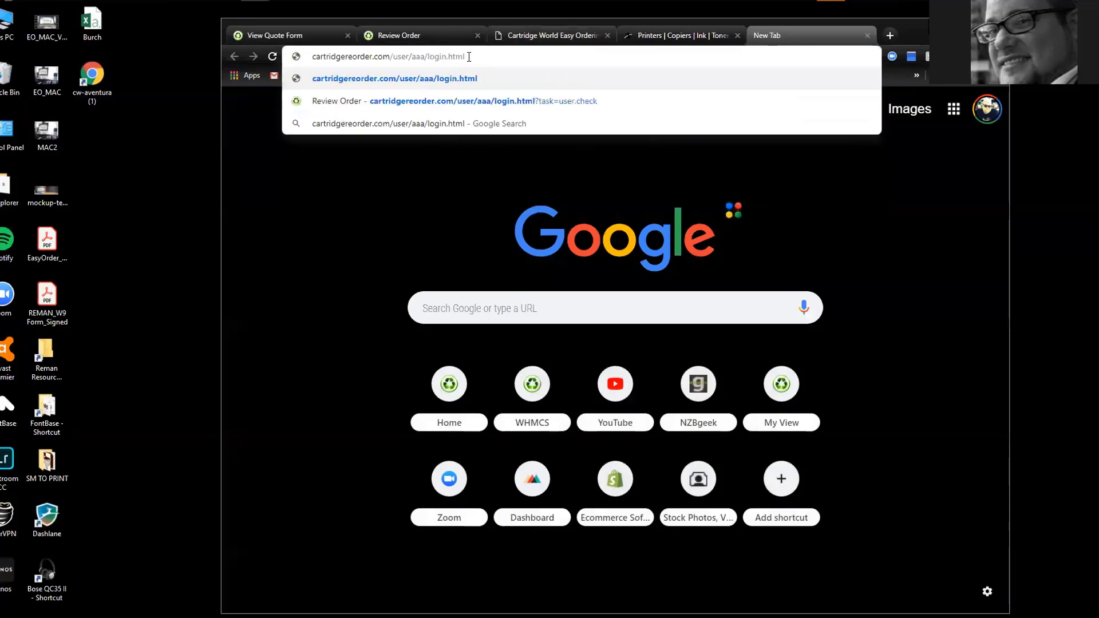
left_click_drag(465, 57, 295, 55)
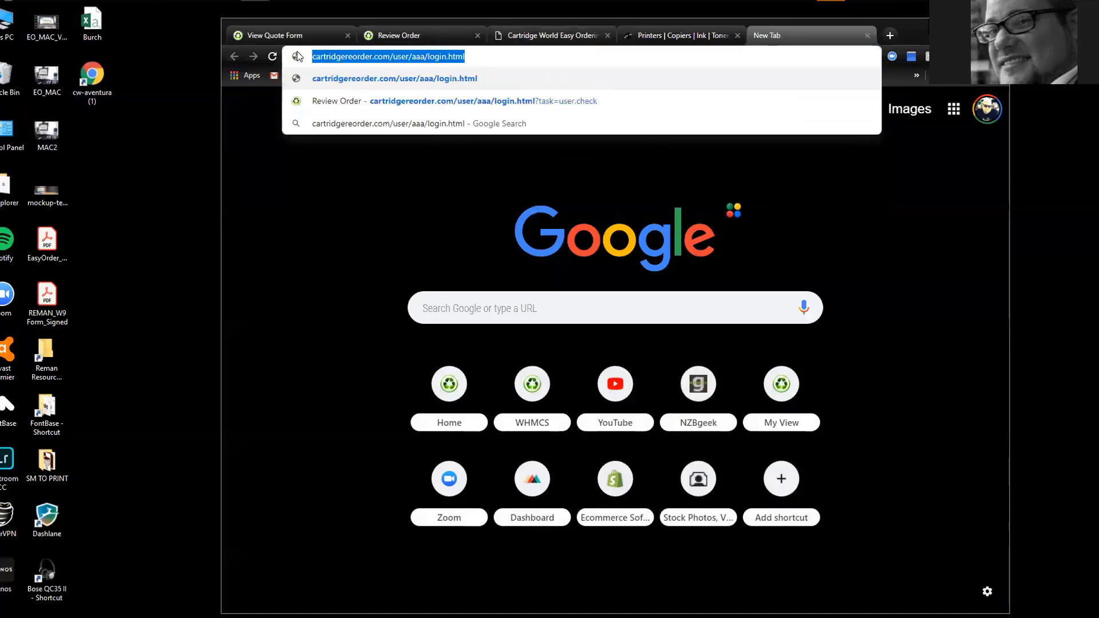
Fill both Easy Order URL fields with that address, changing the quote one to quote
left_click(653, 35)
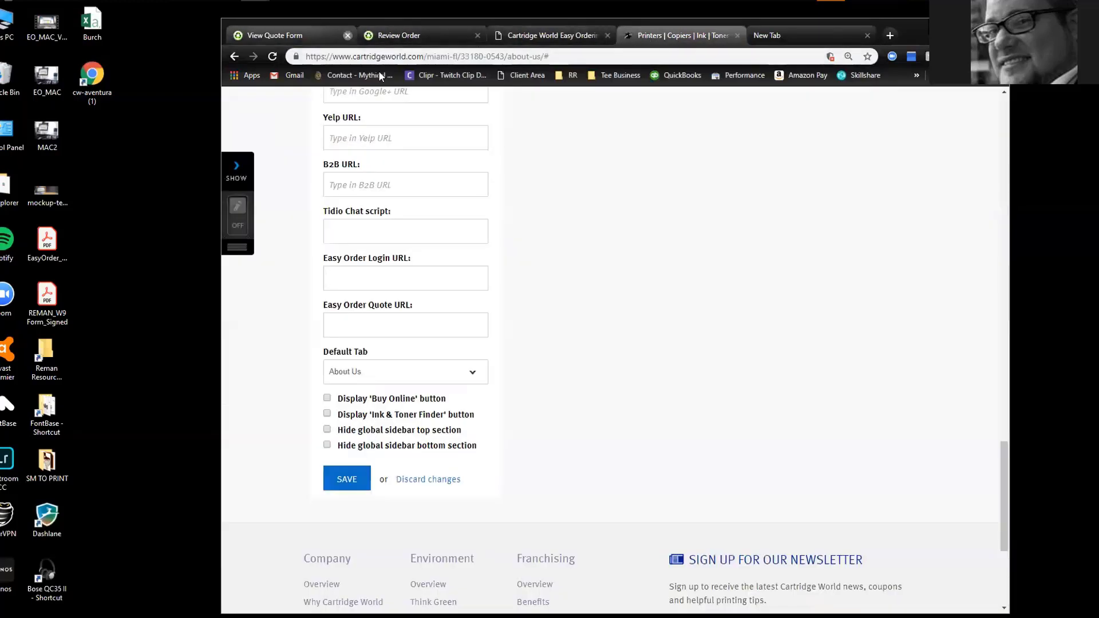
left_click(351, 277)
key("ctrl+v")
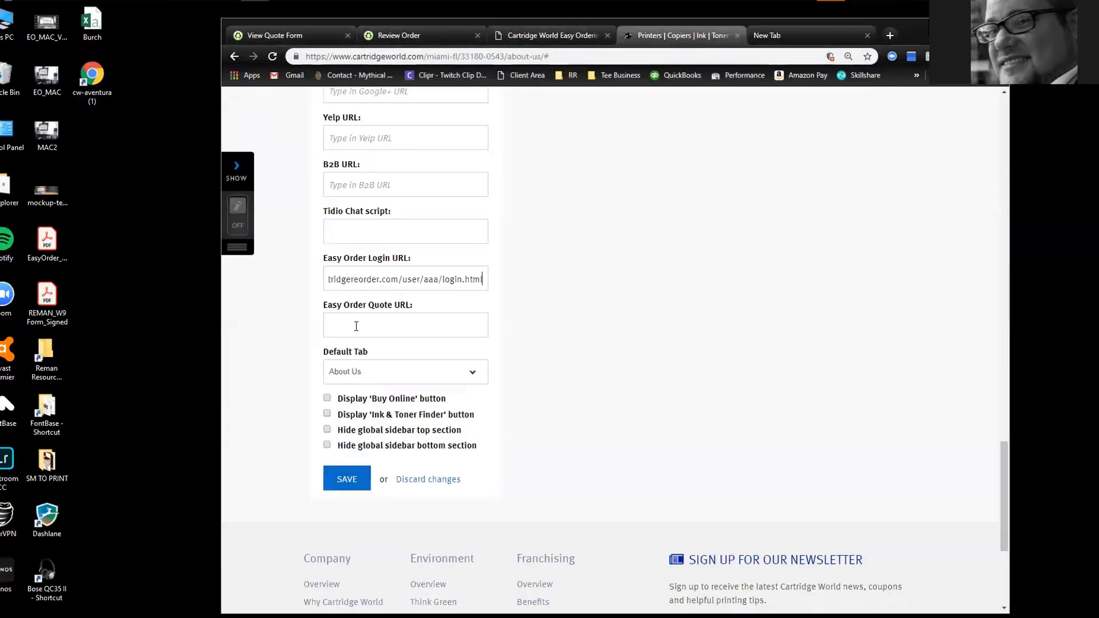
left_click(354, 320)
key("ctrl+v")
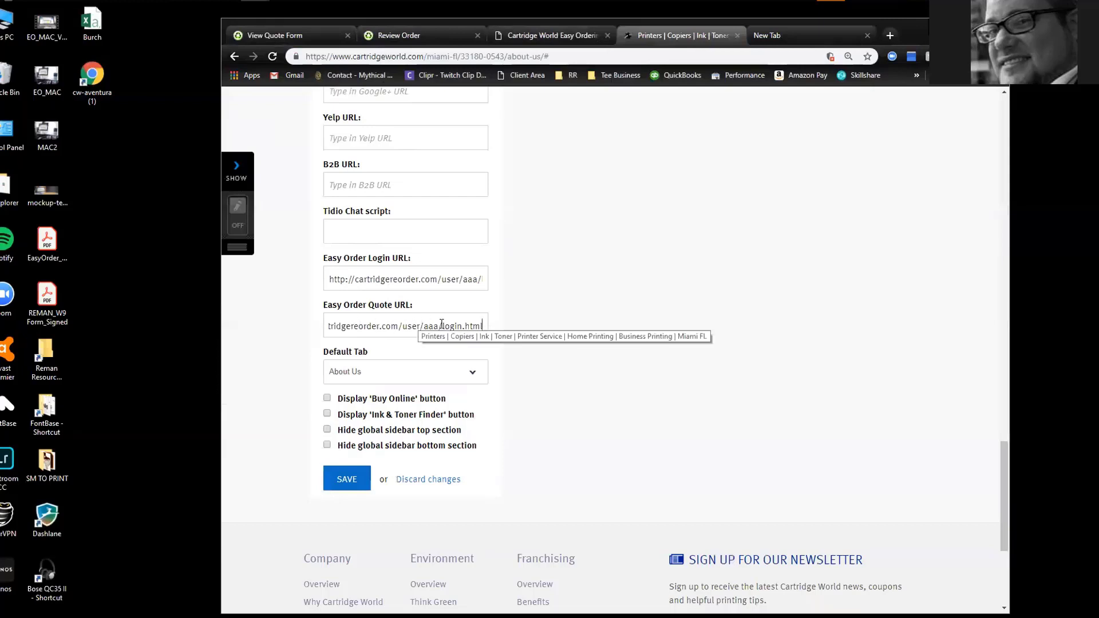
left_click_drag(444, 326, 461, 326)
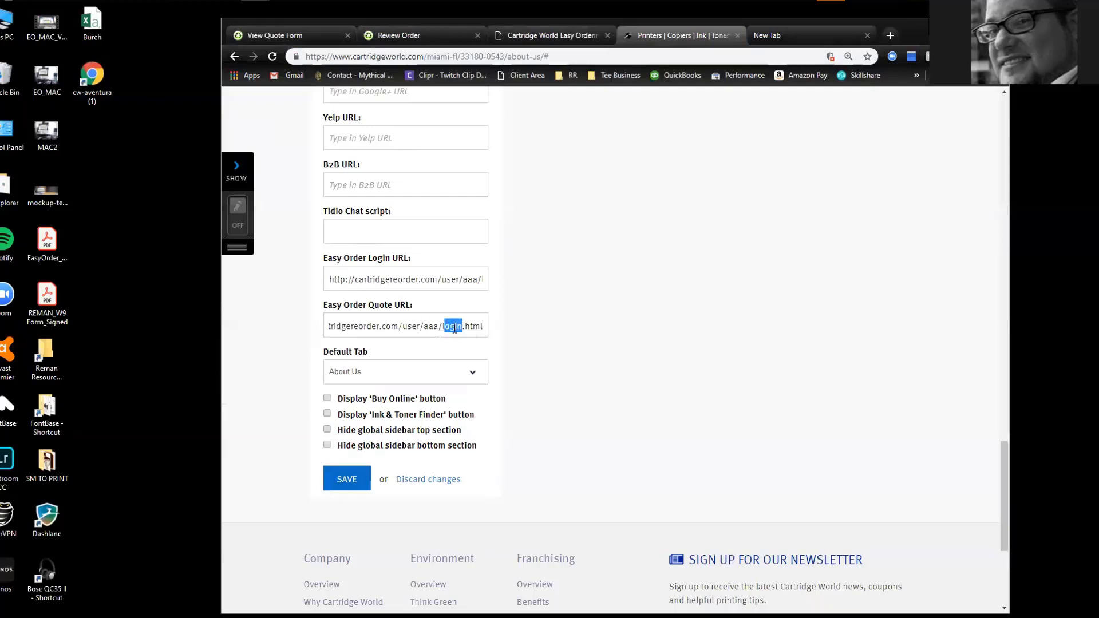
key("BackSpace")
type("qu")
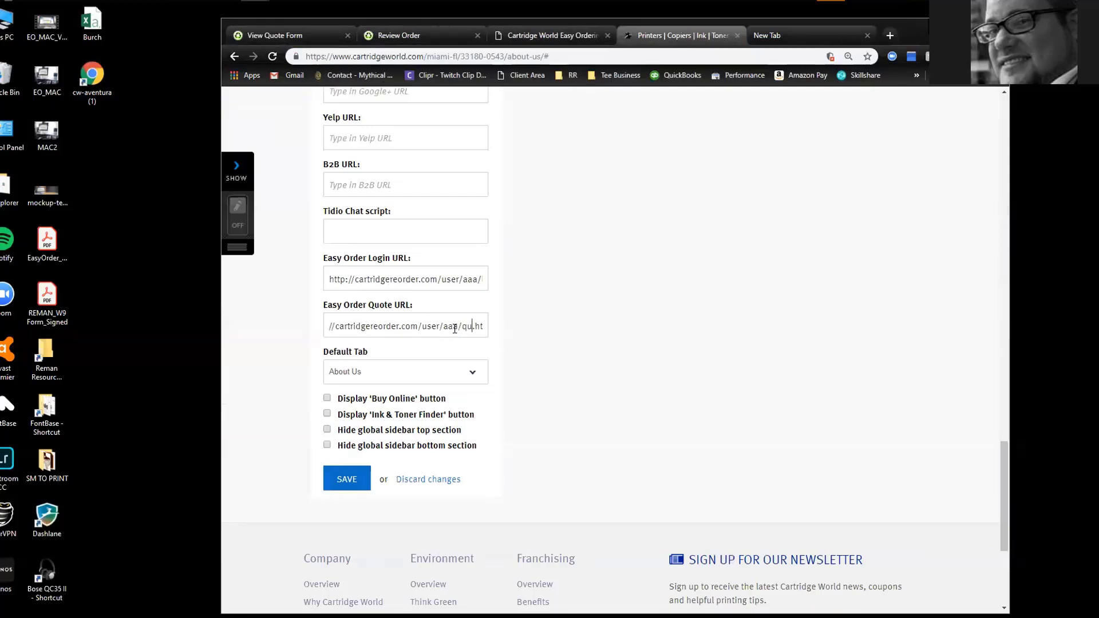
type("ote")
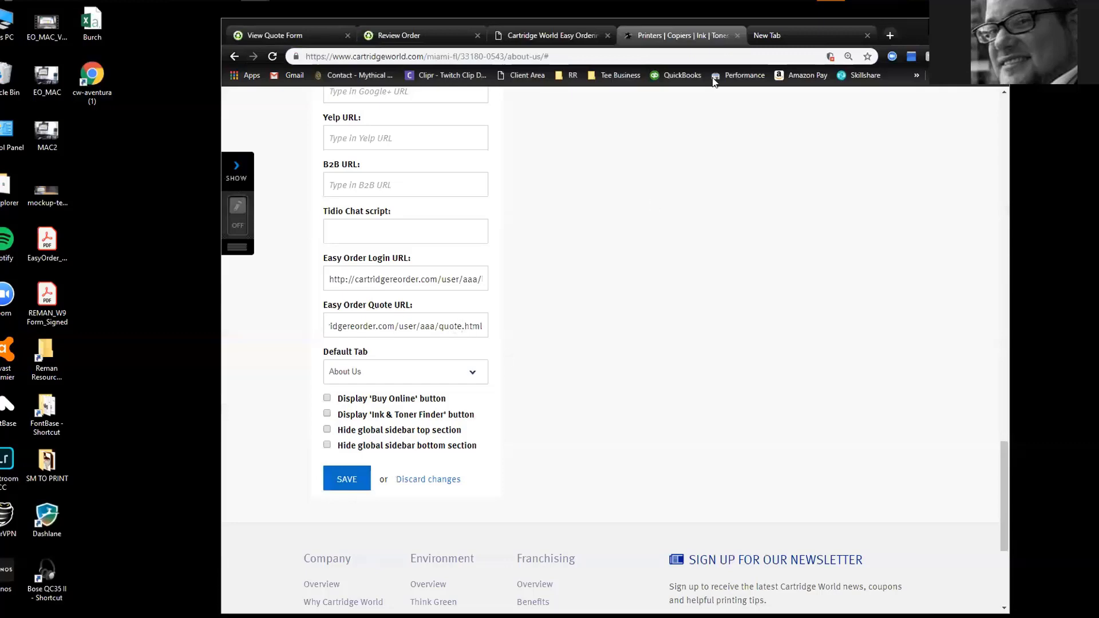
Copy the admin account's username from the EasyOrder admin area
left_click(425, 40)
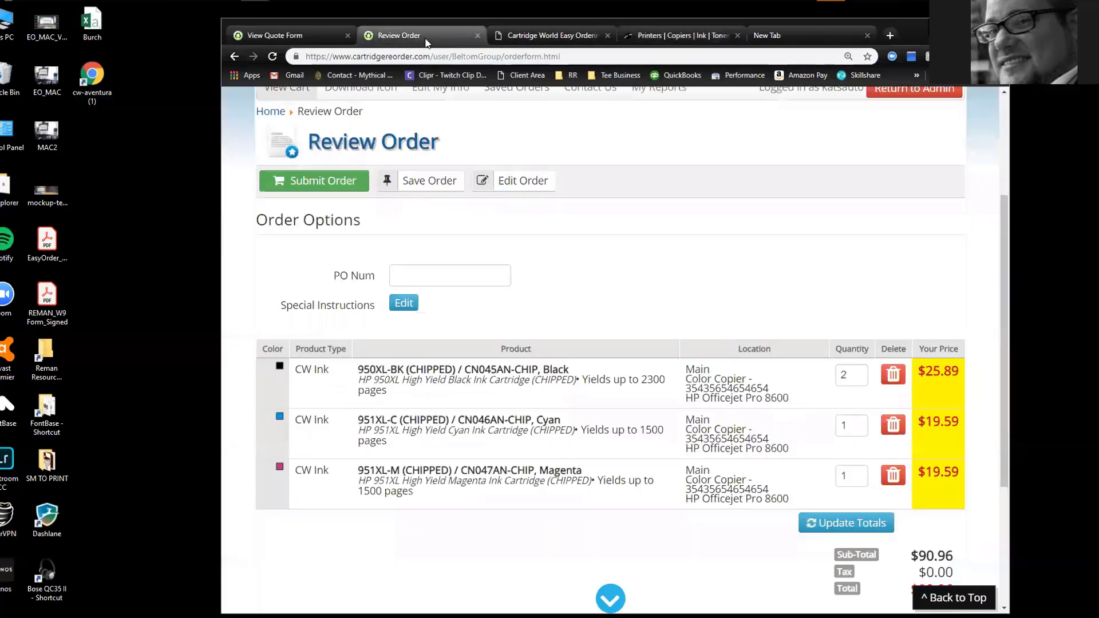
scroll(735, 177, "up", 3)
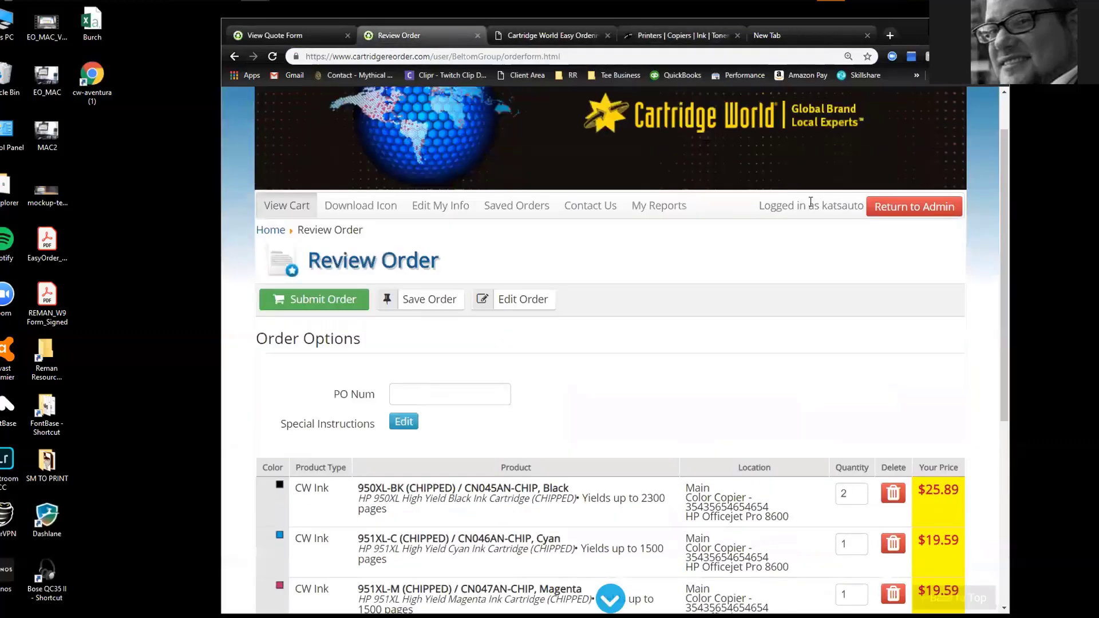
left_click(889, 208)
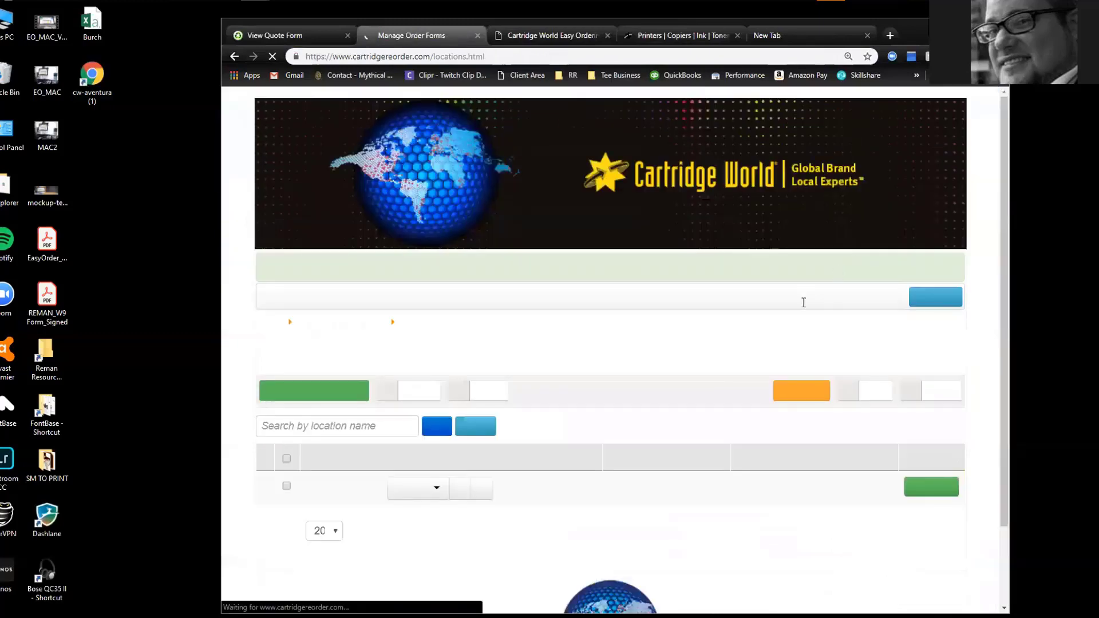
left_click_drag(839, 297, 905, 298)
key("ctrl+c")
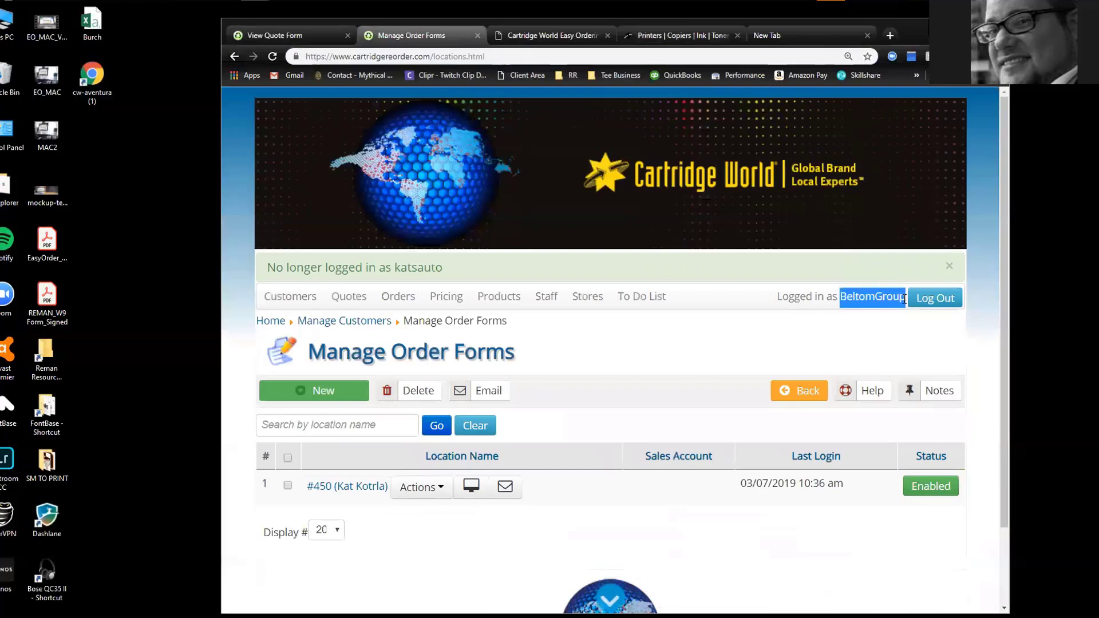
left_click(785, 40)
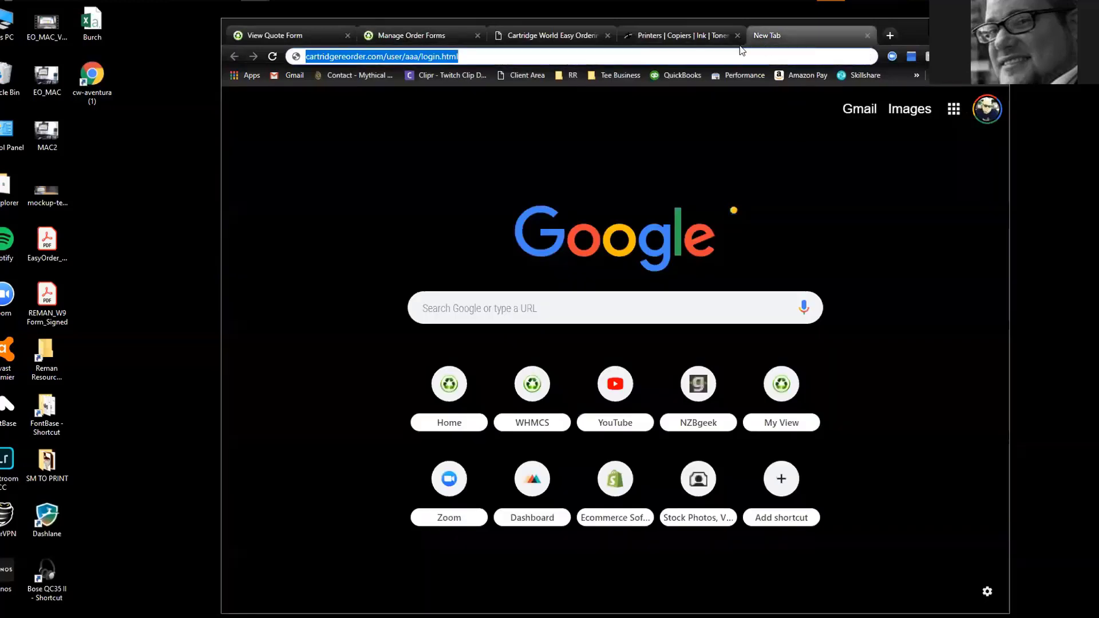
Replace aaa with the username in both Login and Quote URLs and save
left_click(681, 32)
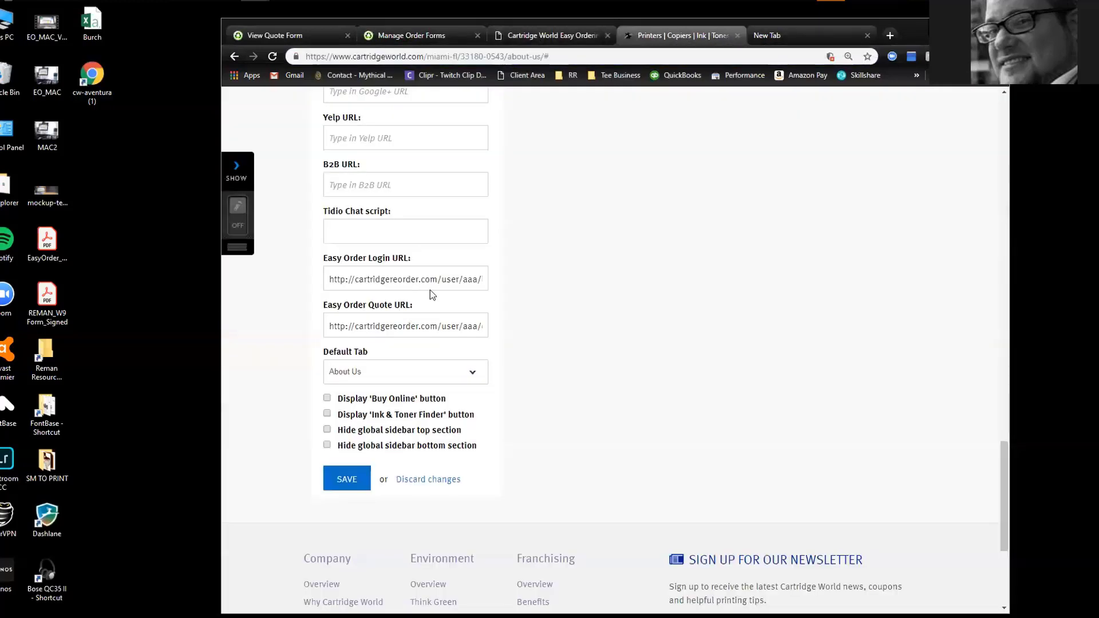
mouse_move(442, 283)
left_mouse_down()
mouse_move(476, 279)
mouse_move(435, 287)
left_mouse_up()
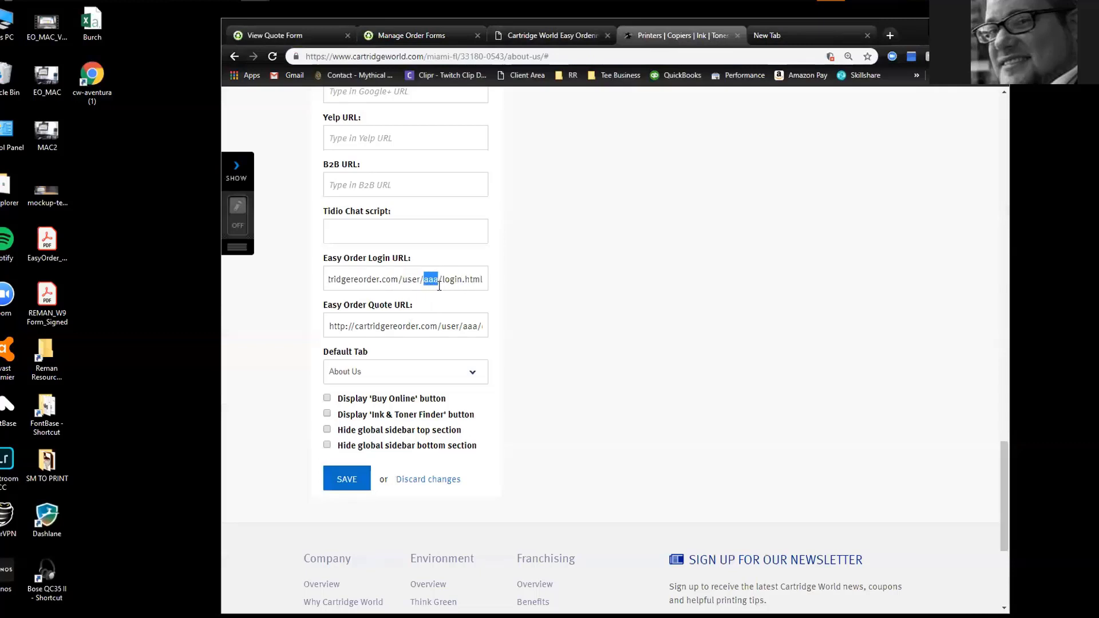
key("ctrl+v")
mouse_move(463, 328)
left_mouse_down()
mouse_move(475, 326)
mouse_move(444, 332)
left_mouse_up()
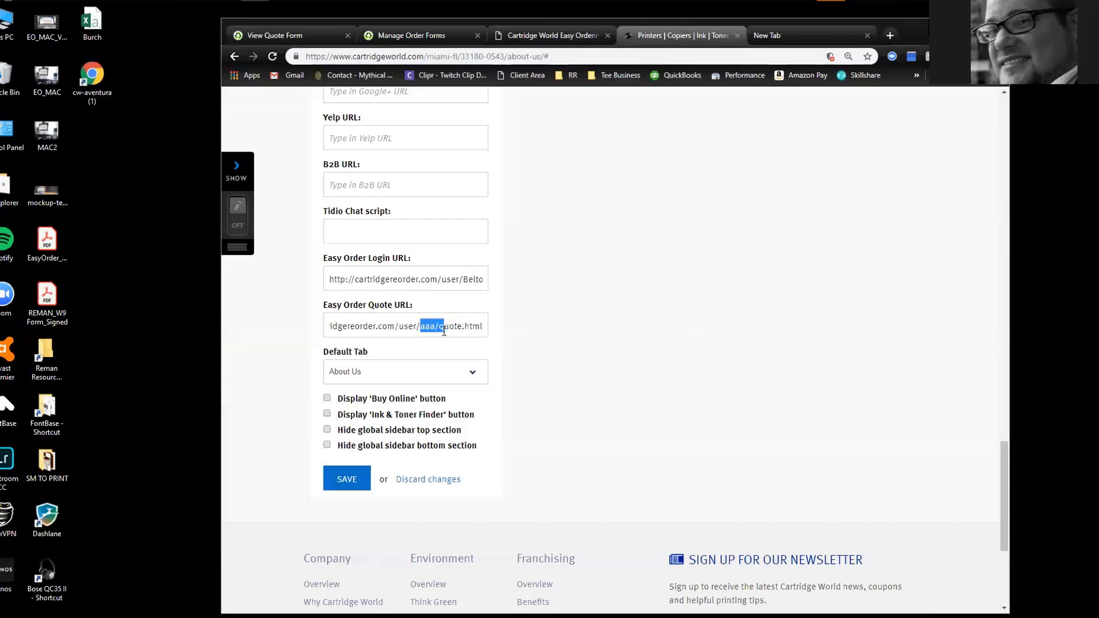
key("ctrl+v")
left_click(345, 478)
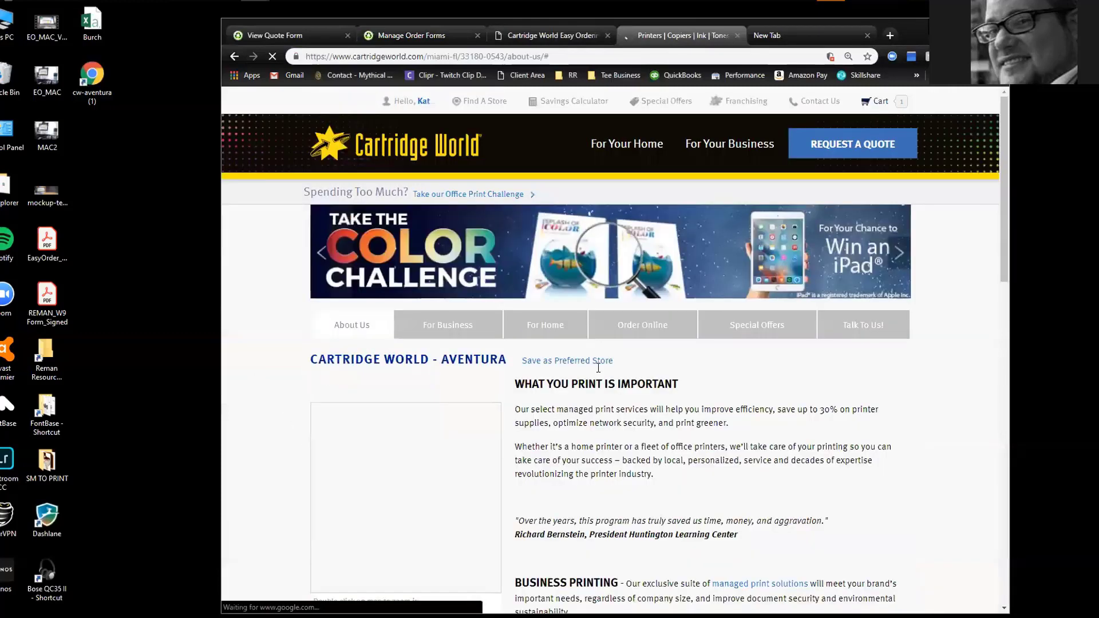
Copy the Aventura store page's address and launch Microsoft Edge
scroll(428, 346, "up", 20)
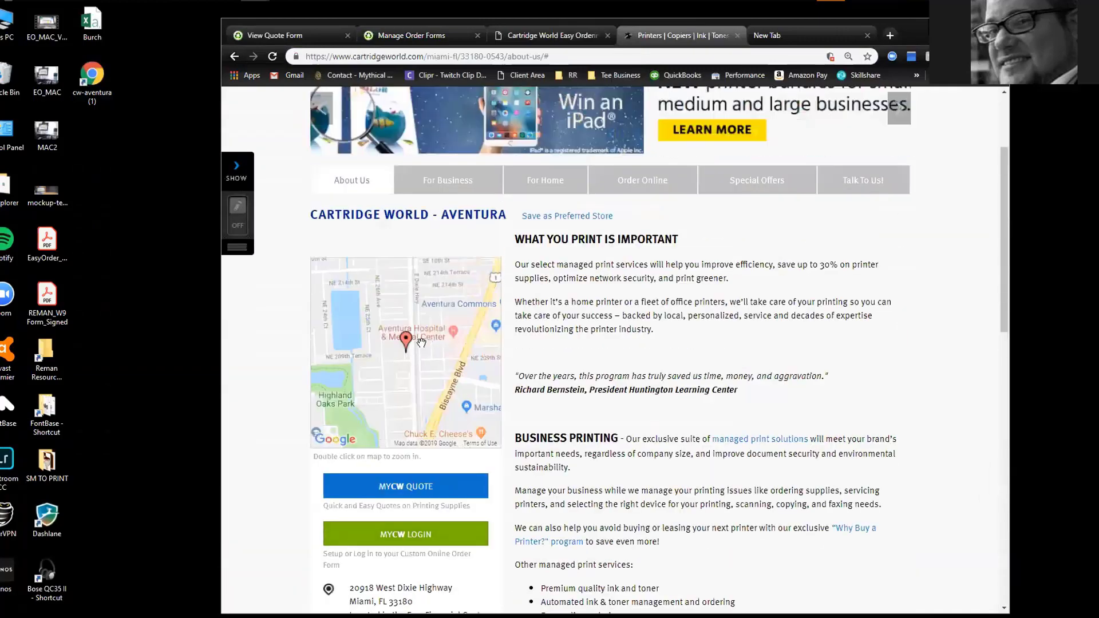
scroll(418, 351, "down", 1)
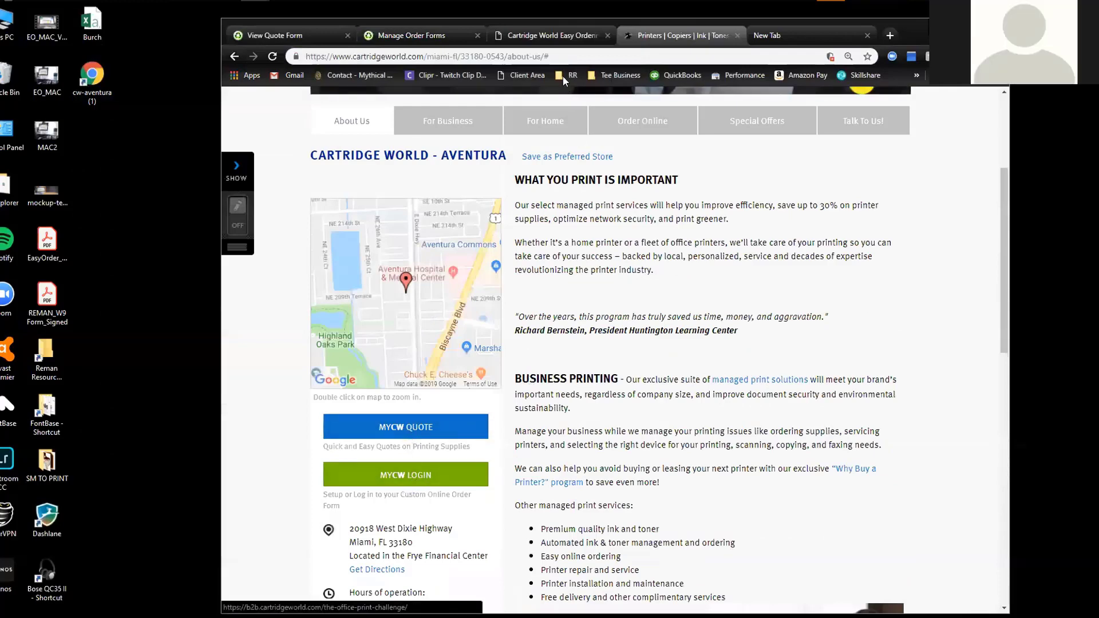
left_click(811, 57)
key("ctrl+c")
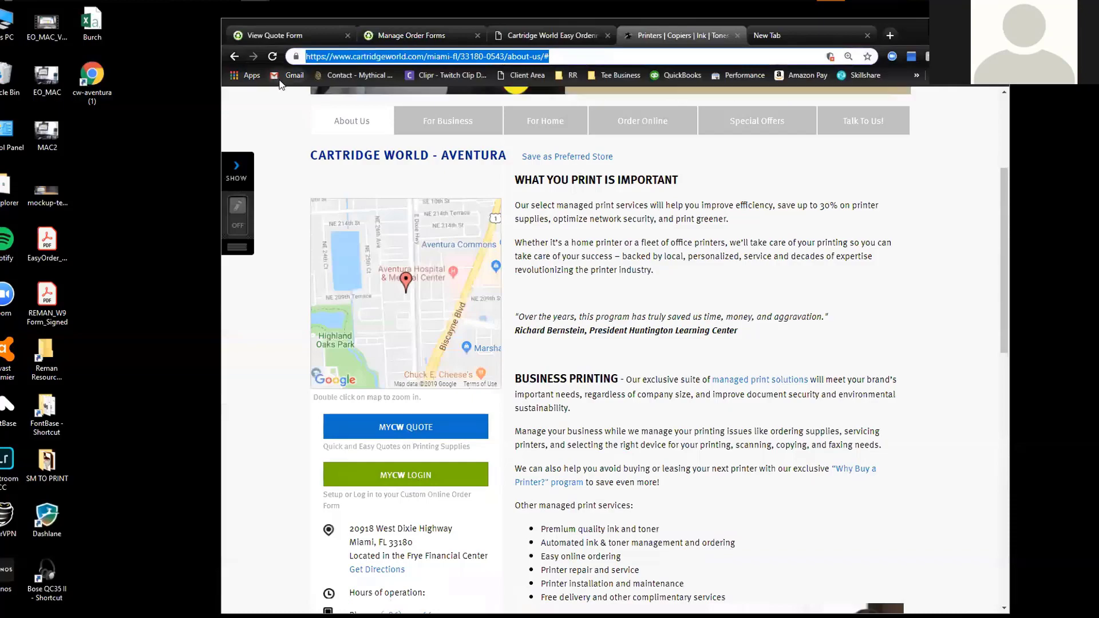
left_click(197, 2)
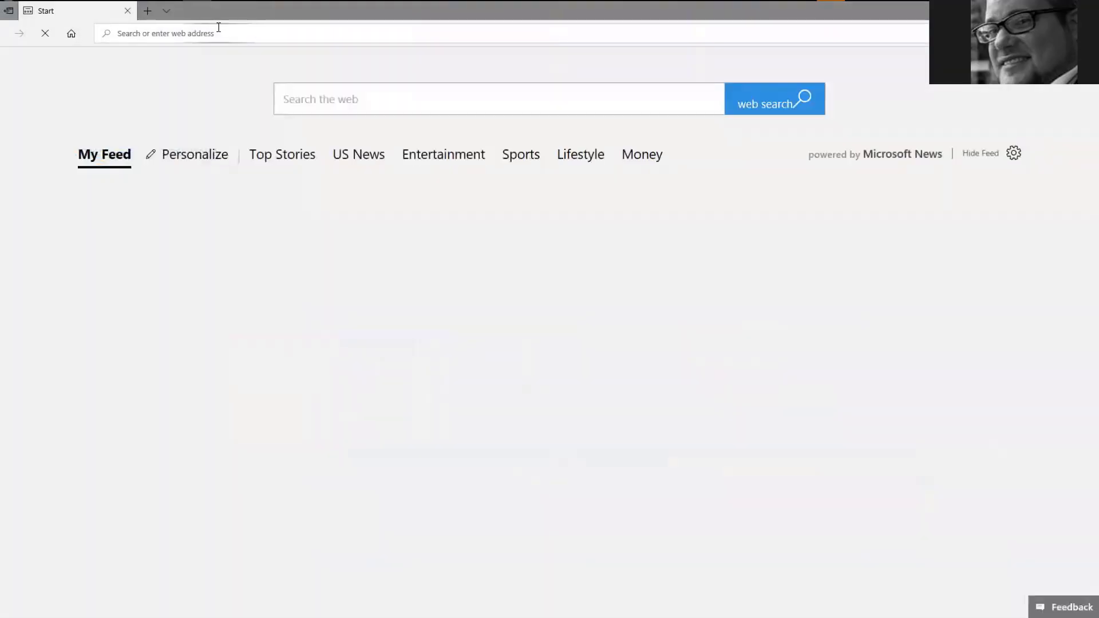
Load the copied Aventura store page address in Edge
key("ctrl+v")
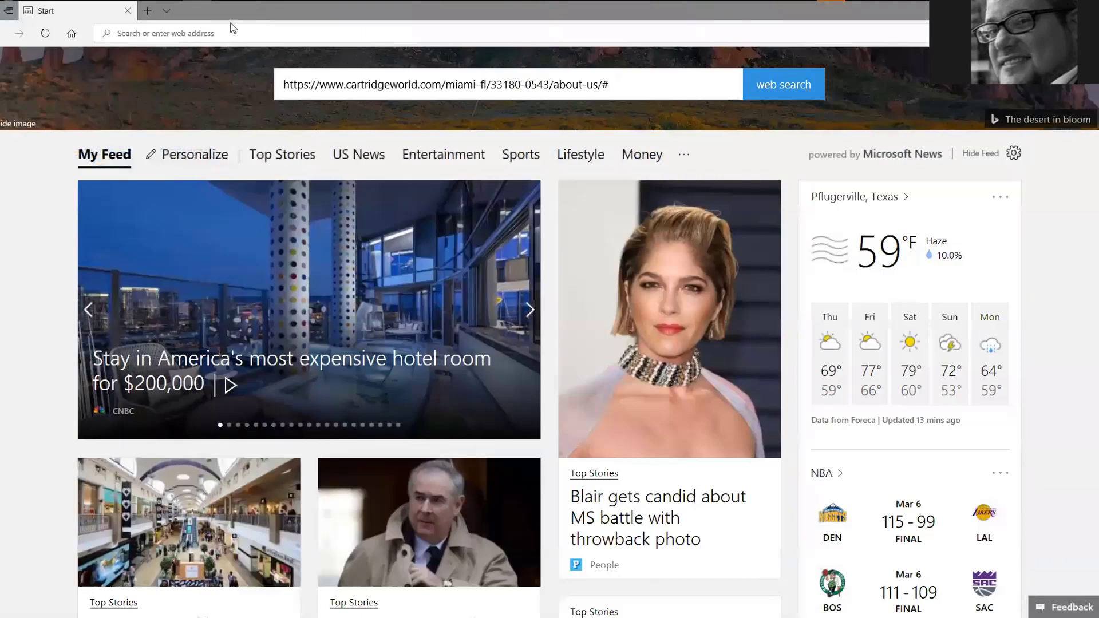
key("ctrl+v")
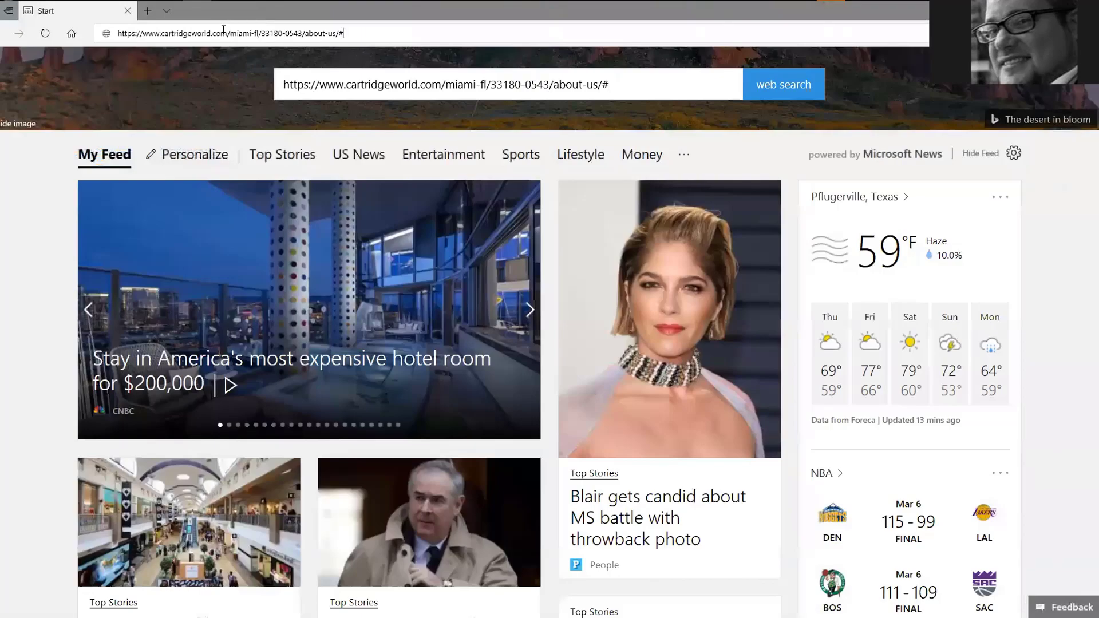
key("Return")
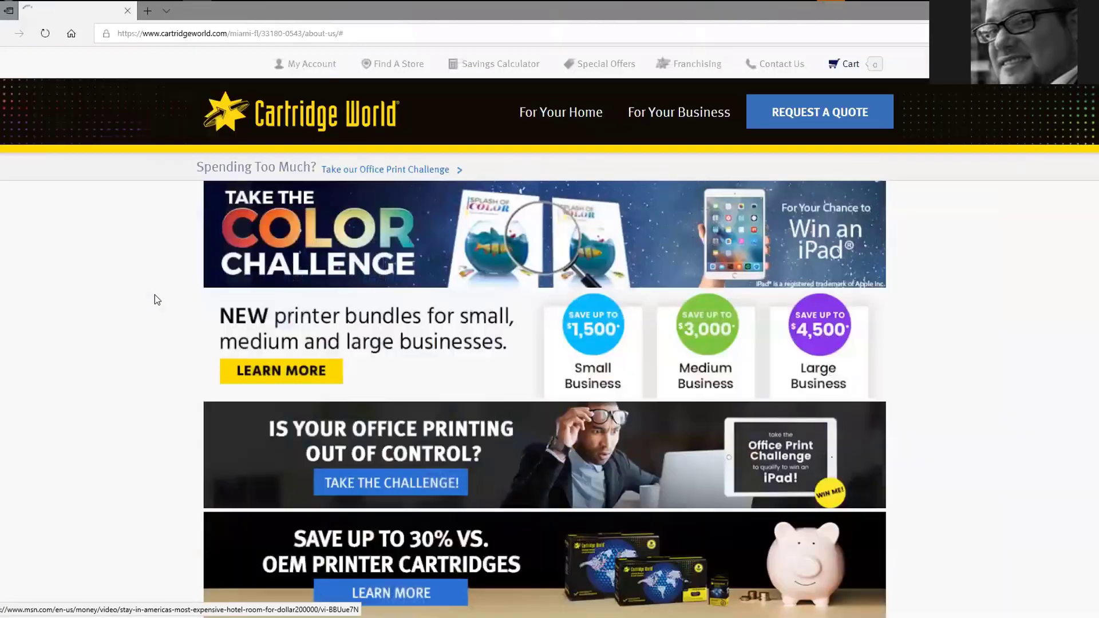
scroll(108, 297, "down", 6)
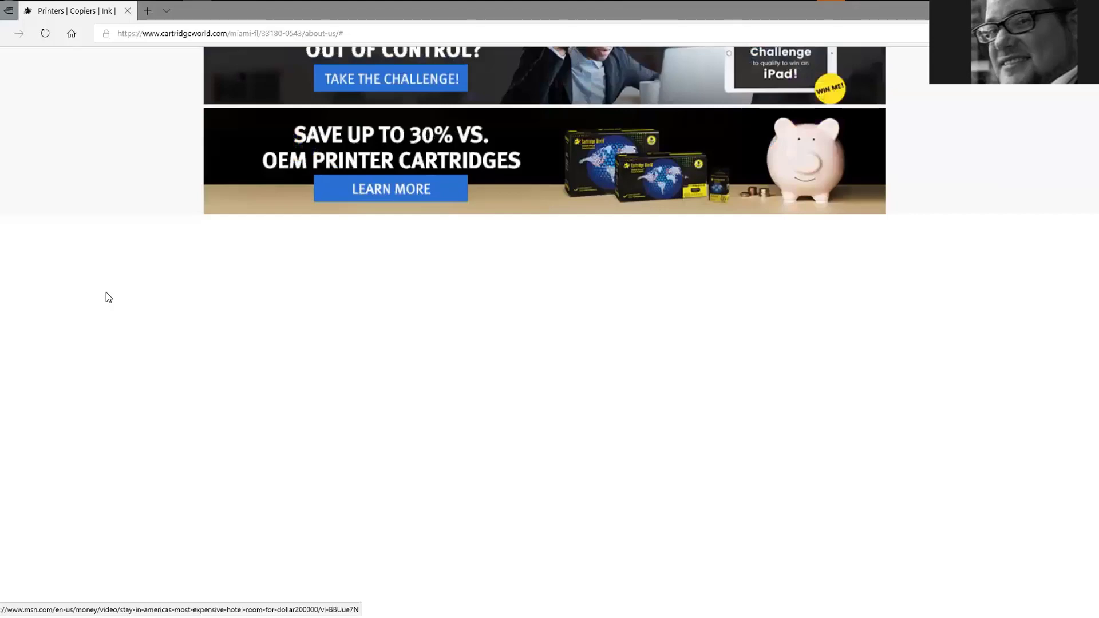
scroll(105, 292, "down", 3)
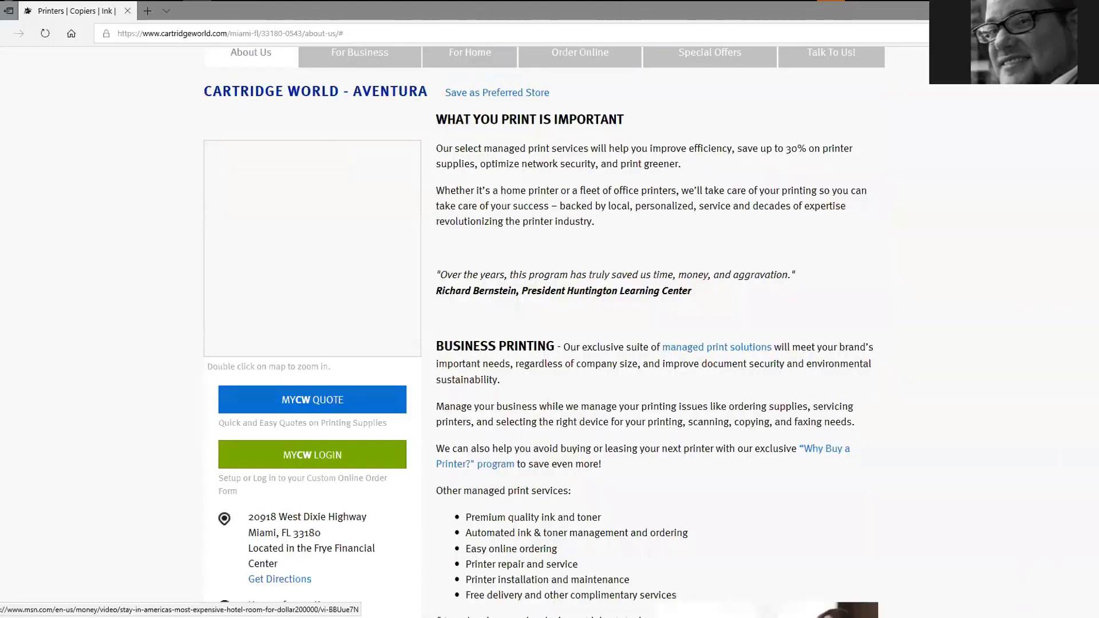
scroll(191, 358, "down", 4)
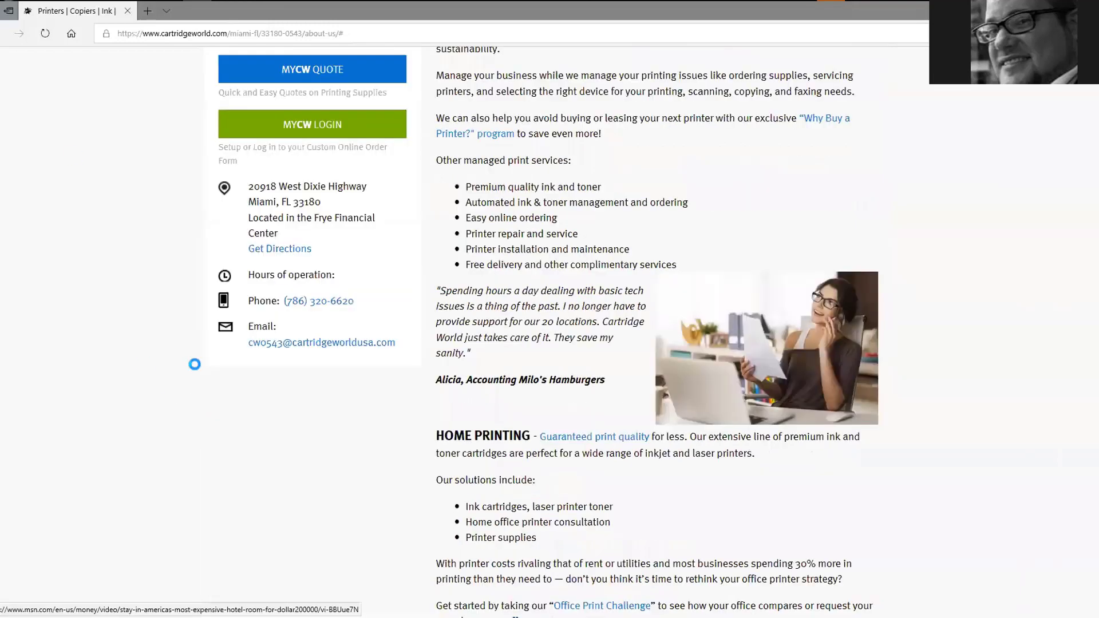
scroll(167, 288, "up", 3)
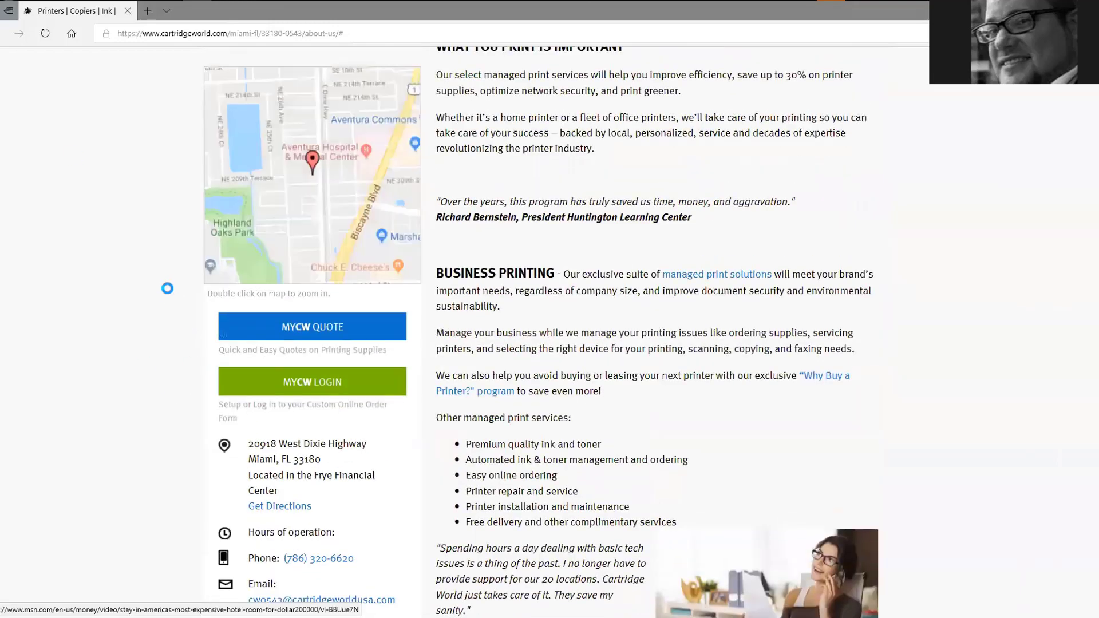
Open the MYCW QUOTE link in a new tab, see the signup error, and close it
right_click(345, 326)
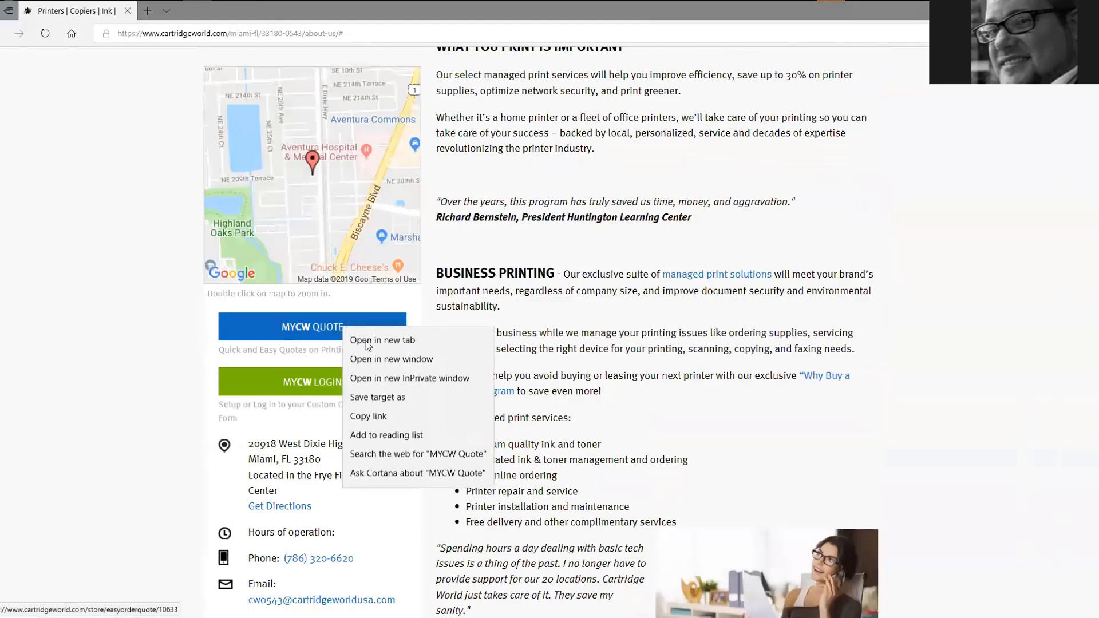
left_click(369, 342)
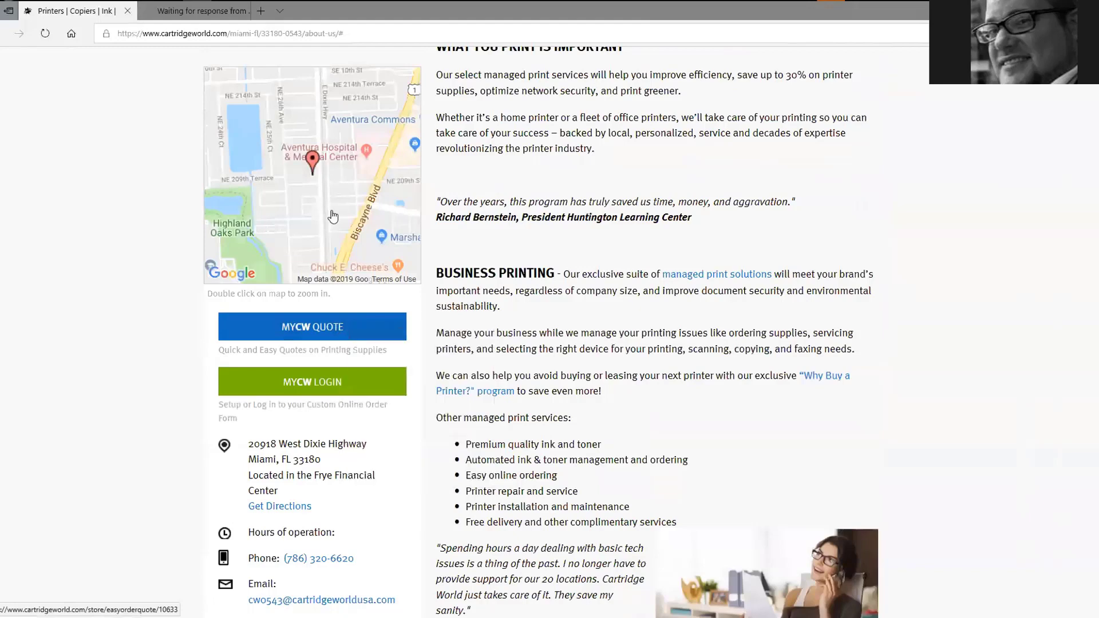
left_click(200, 13)
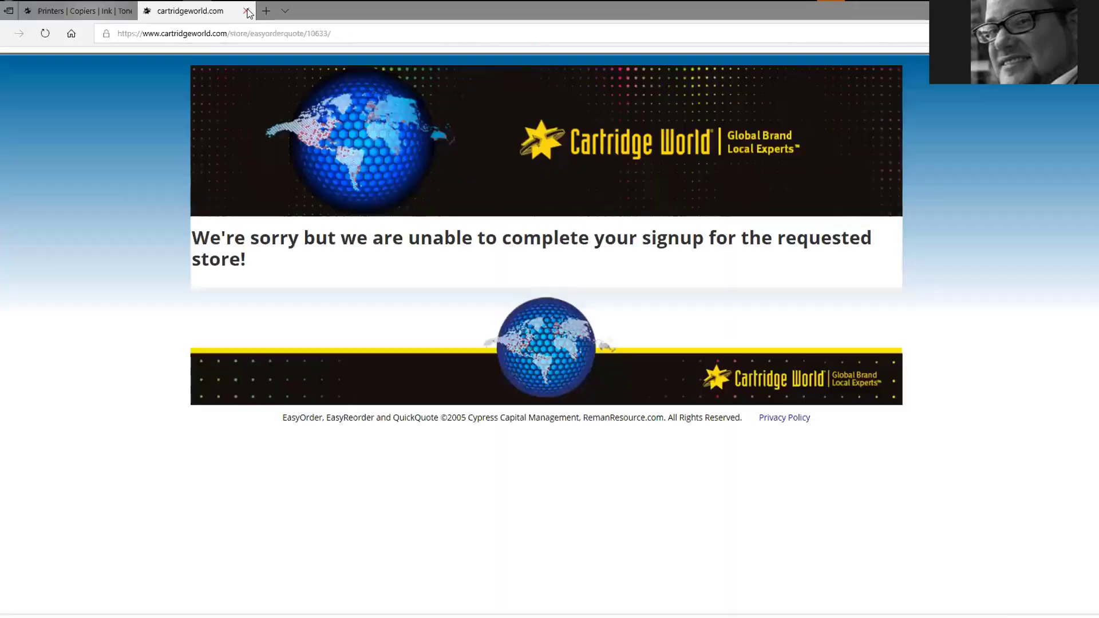
left_click(246, 10)
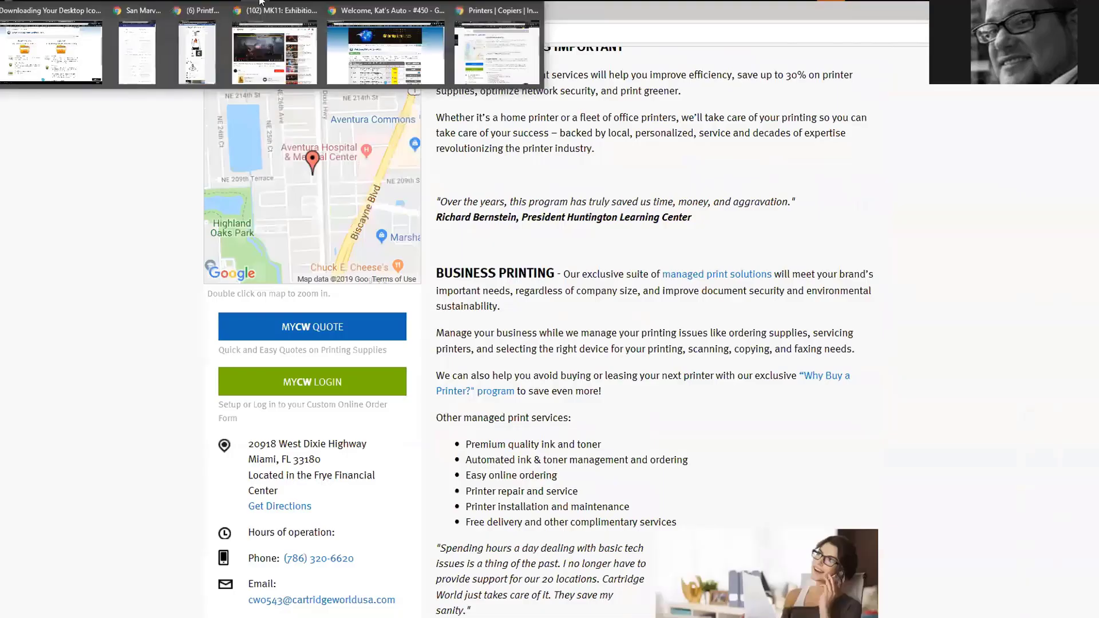
Log in as the store's subscriber and open Store Settings and Preferences
left_click(51, 52)
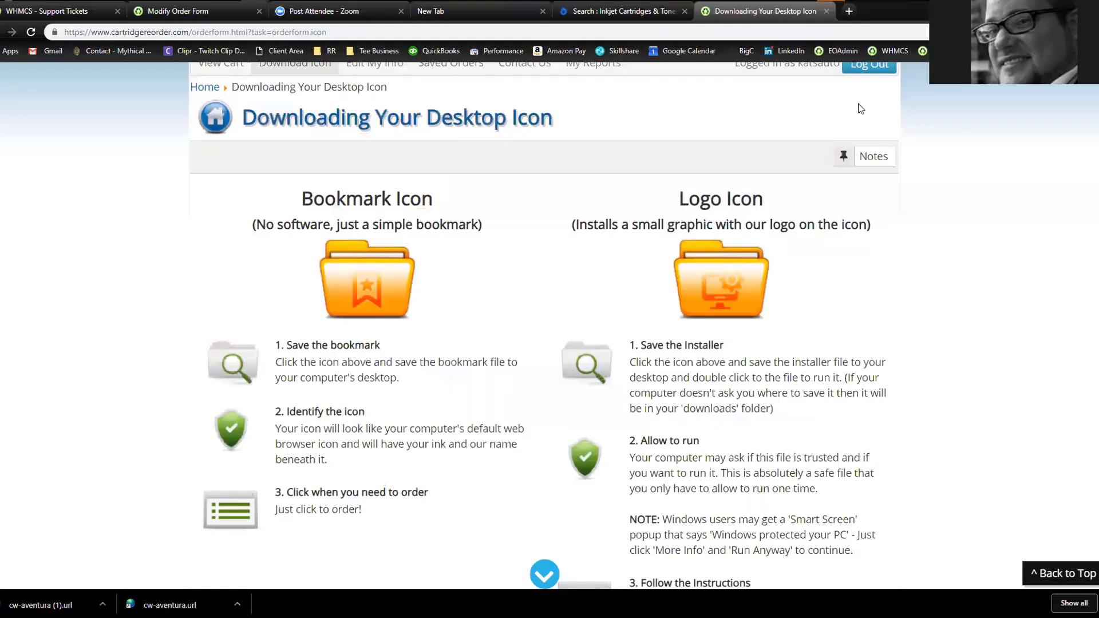
scroll(847, 160, "up", 2)
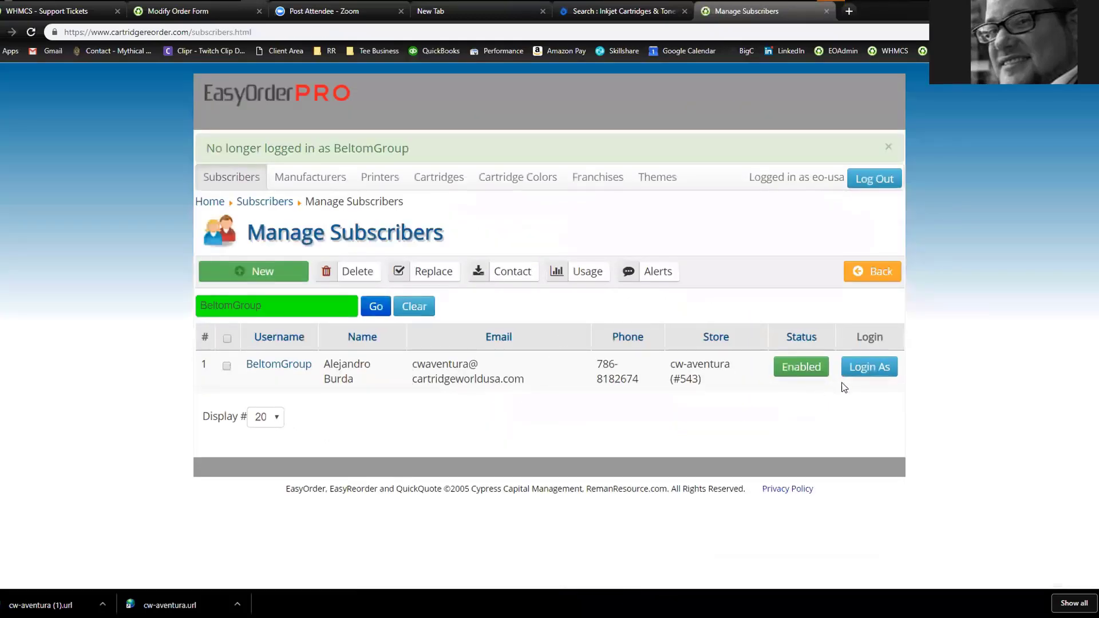
left_click(865, 373)
scroll(562, 406, "down", 3)
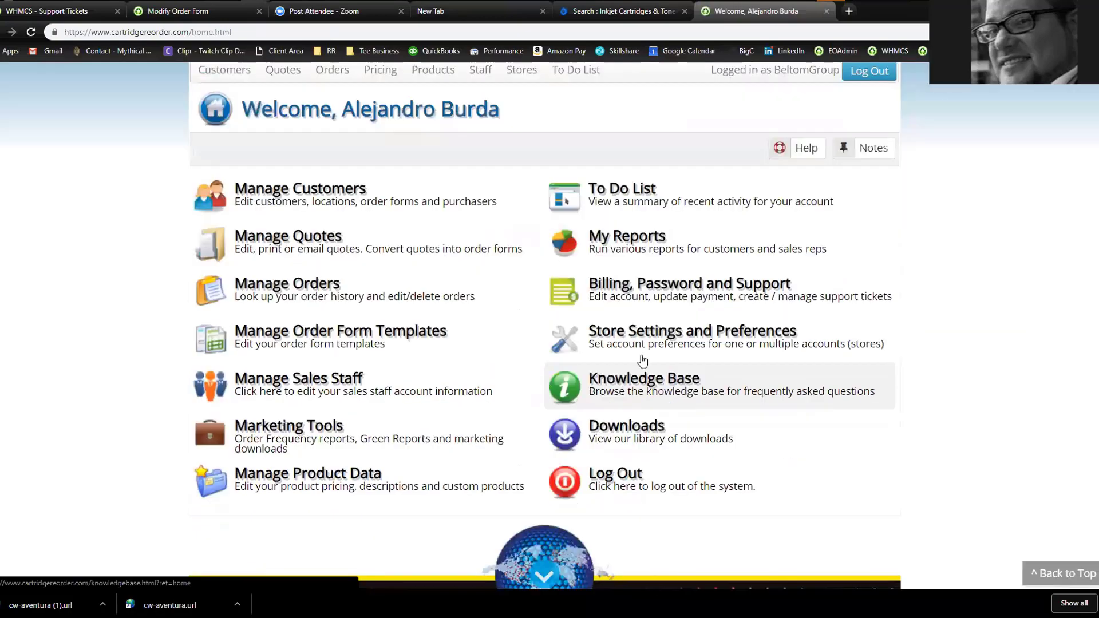
left_click(639, 352)
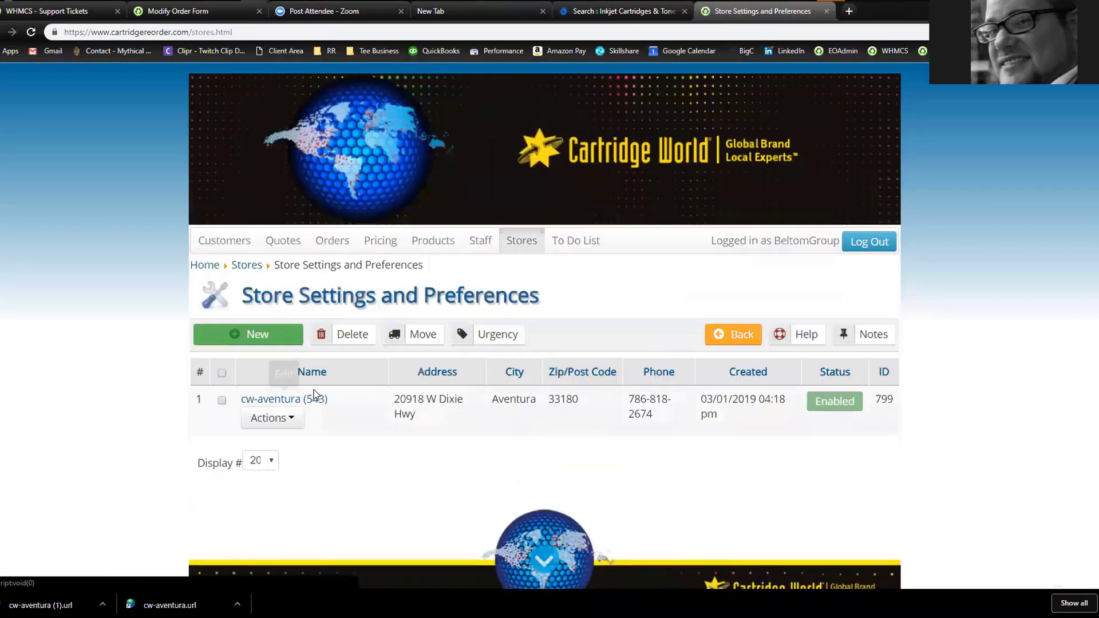
Open the cw-aventura (543) store's information form and look over its options
left_click(309, 399)
scroll(573, 377, "down", 8)
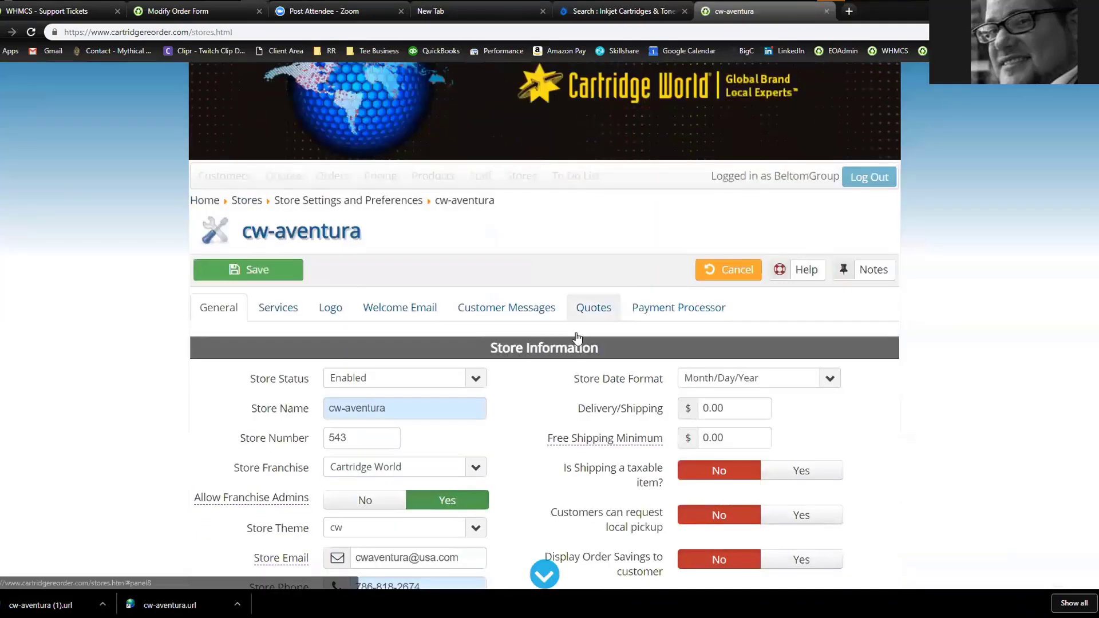
scroll(539, 382, "up", 7)
scroll(538, 382, "down", 10)
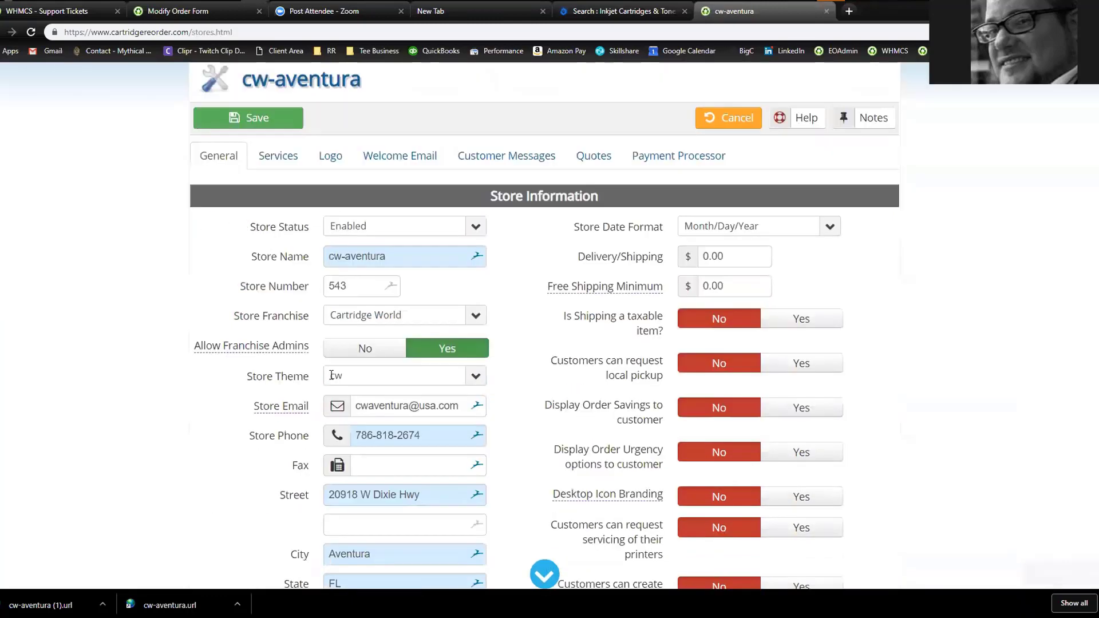
scroll(459, 401, "up", 3)
scroll(526, 418, "up", 1)
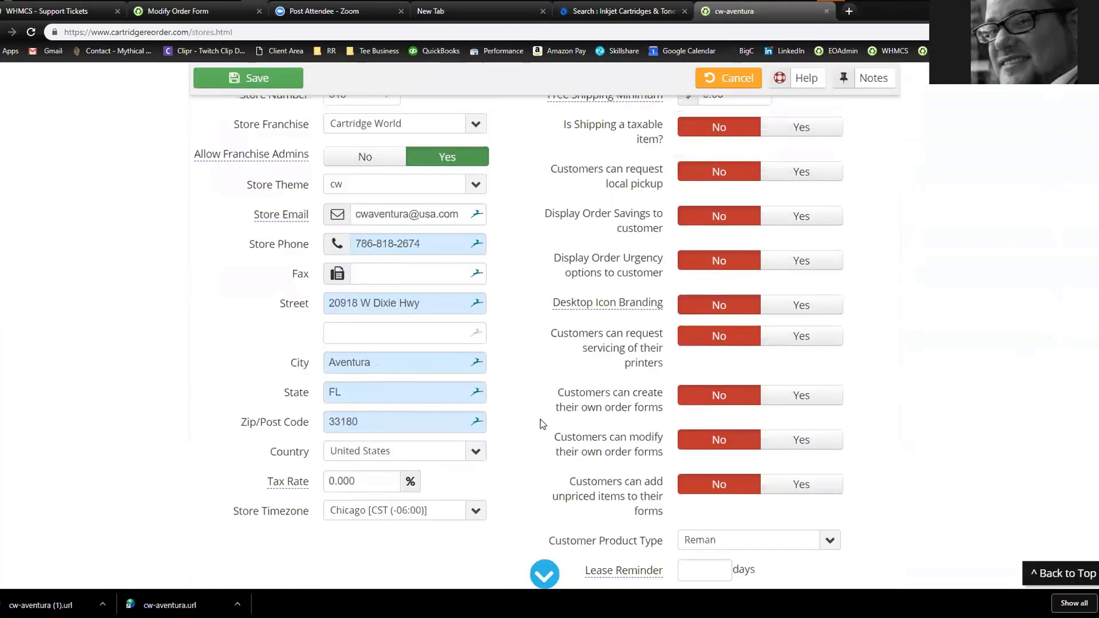
scroll(595, 395, "up", 1)
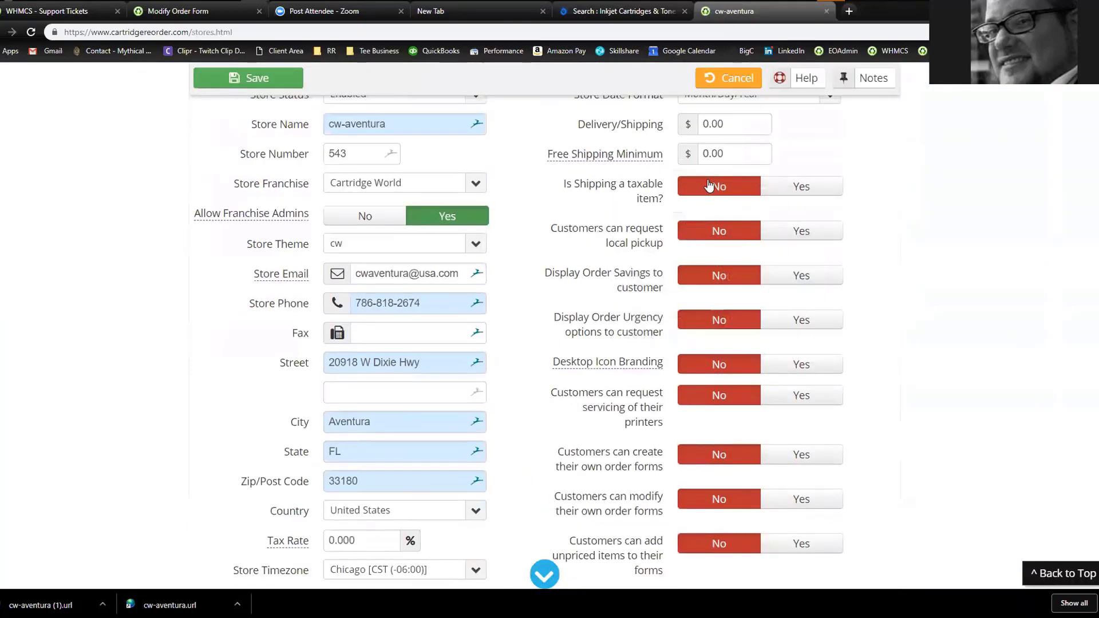
mouse_move(647, 367)
scroll(699, 417, "up", 1)
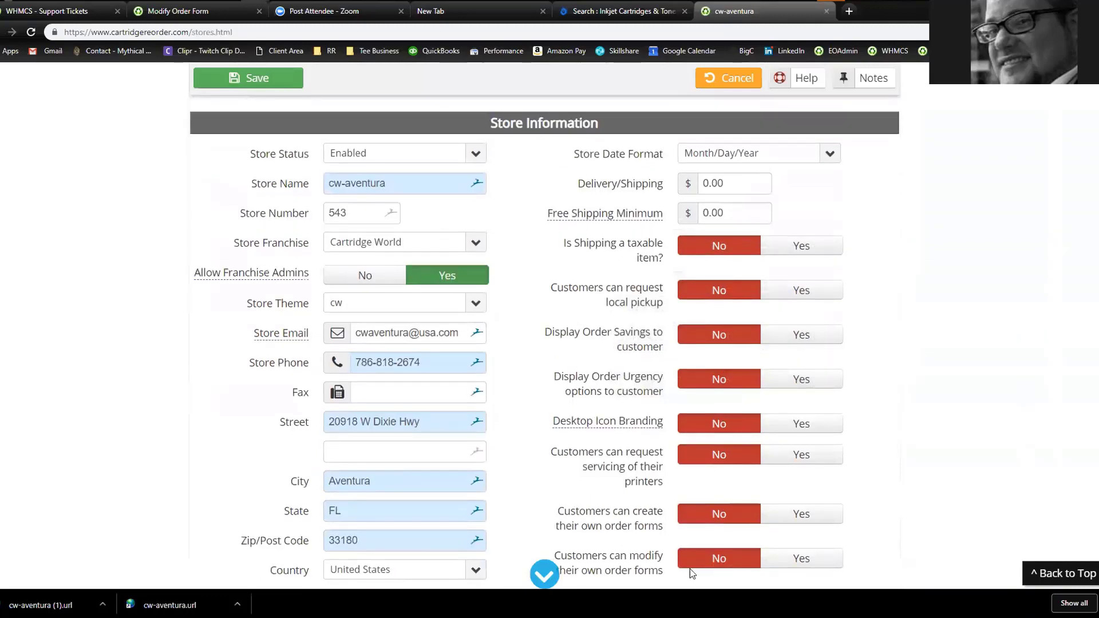
scroll(590, 343, "down", 1)
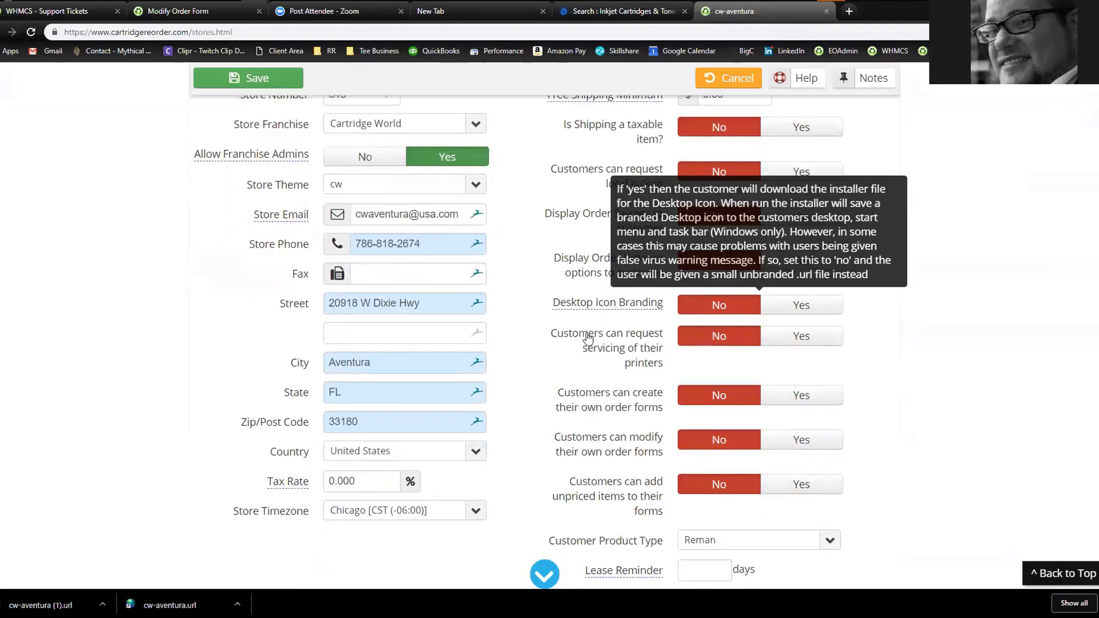
scroll(588, 338, "up", 1)
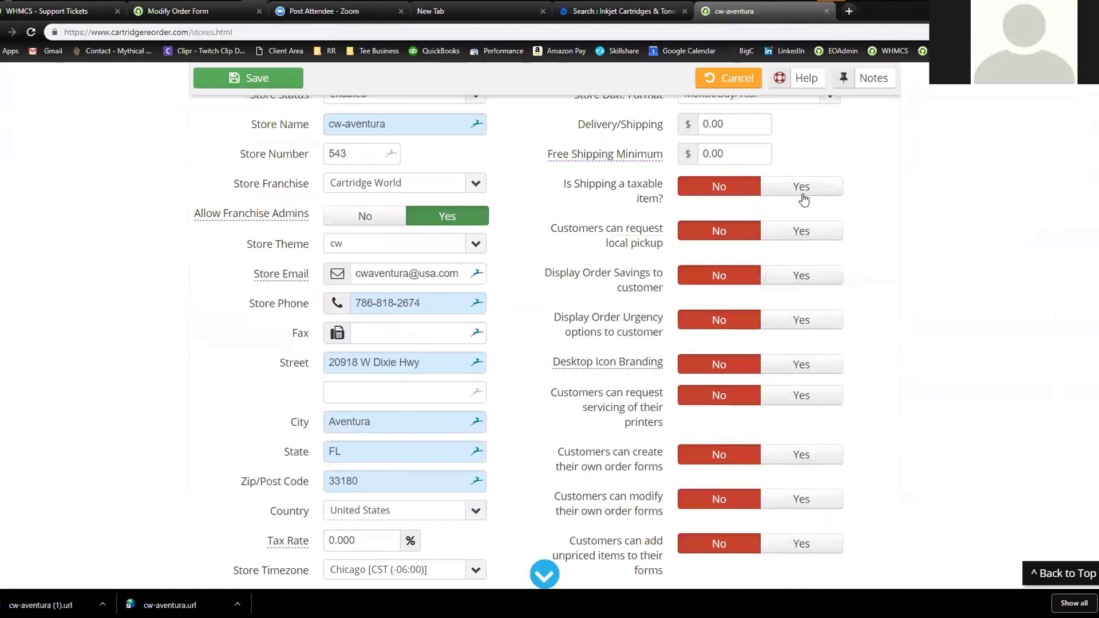
Switch local pickup, savings, urgency, desktop icon branding, servicing and create-order-forms to Yes
left_click(801, 231)
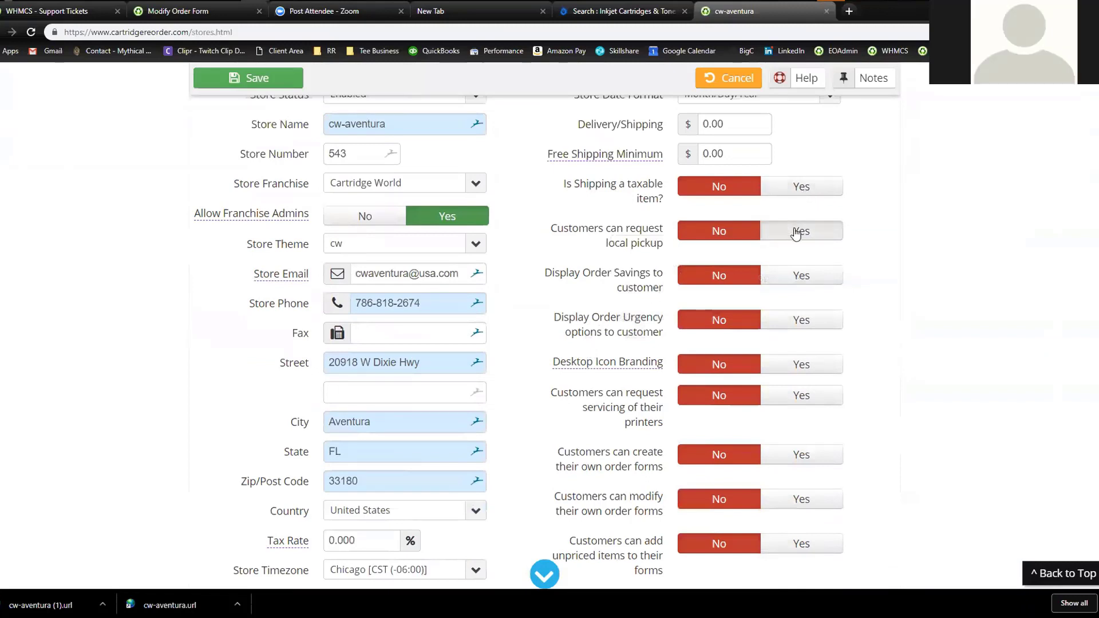
left_click(801, 277)
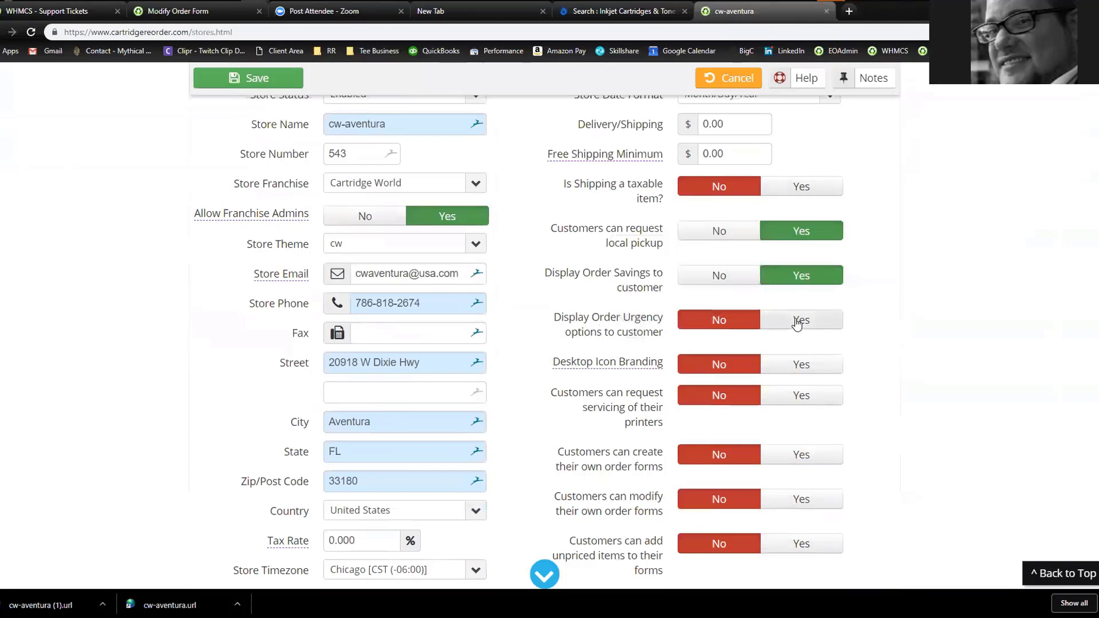
left_click(797, 321)
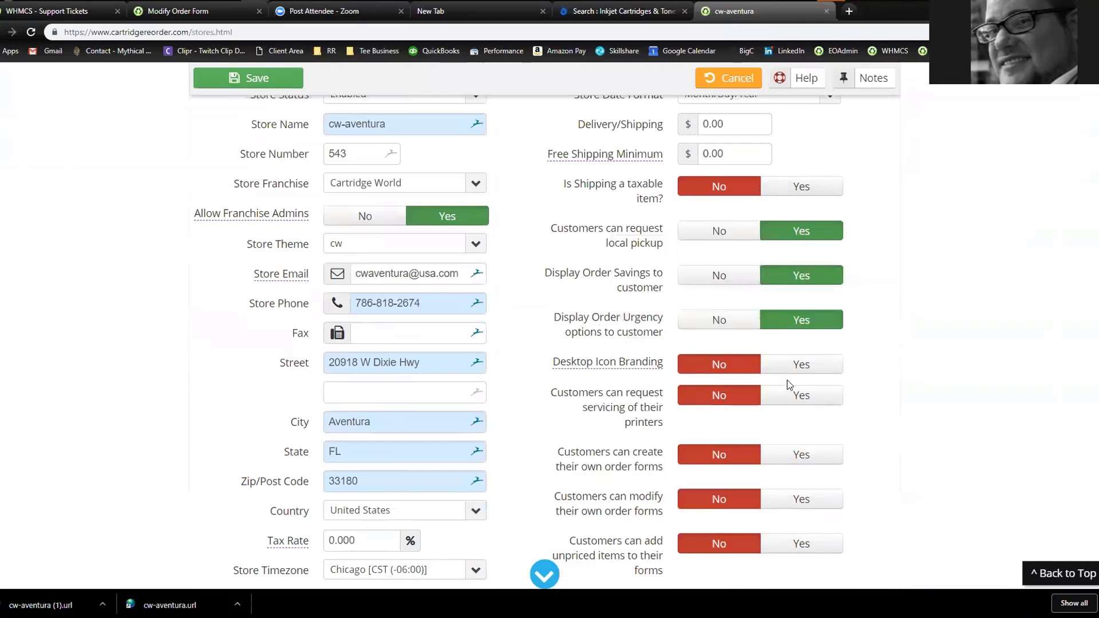
left_click(795, 369)
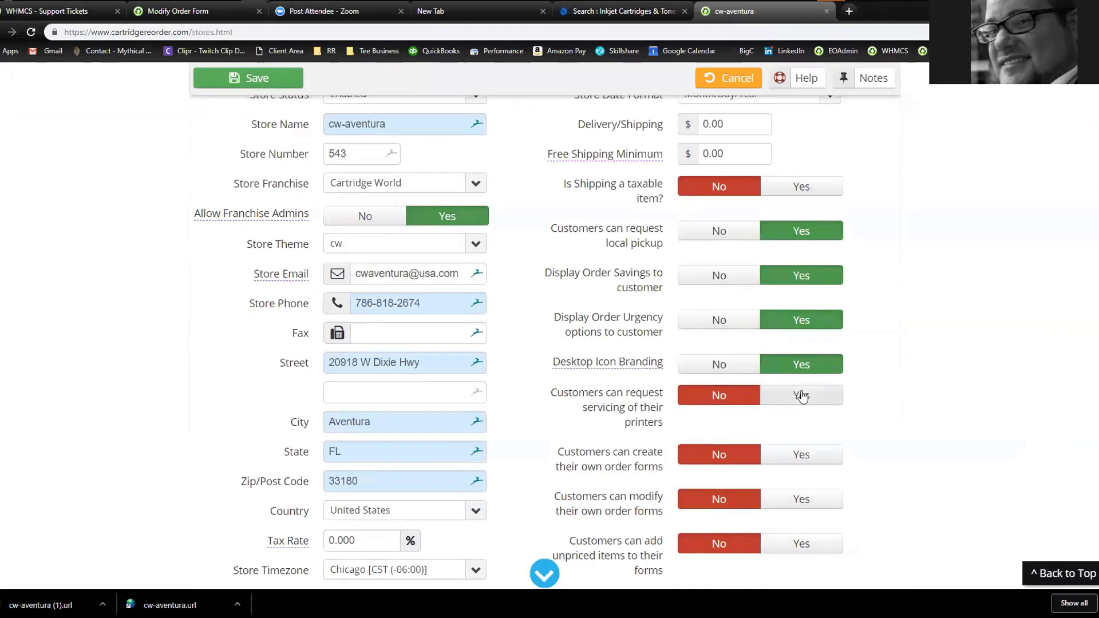
left_click(802, 397)
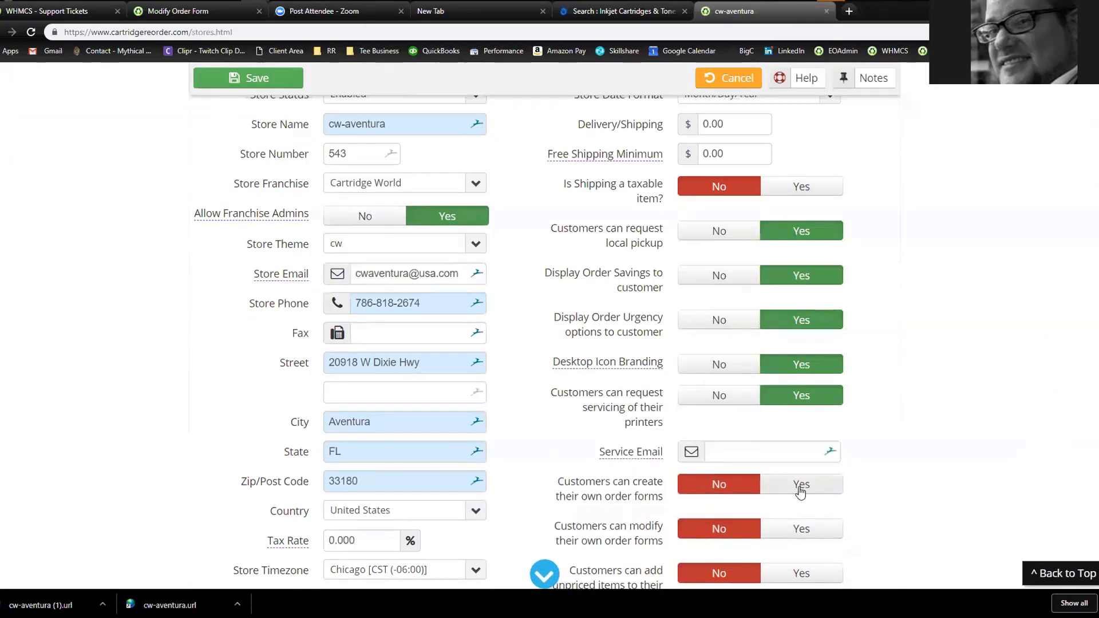
left_click(800, 485)
Also allow modifying order forms and adding unpriced items, then save the store
scroll(910, 321, "down", 1)
scroll(907, 327, "down", 2)
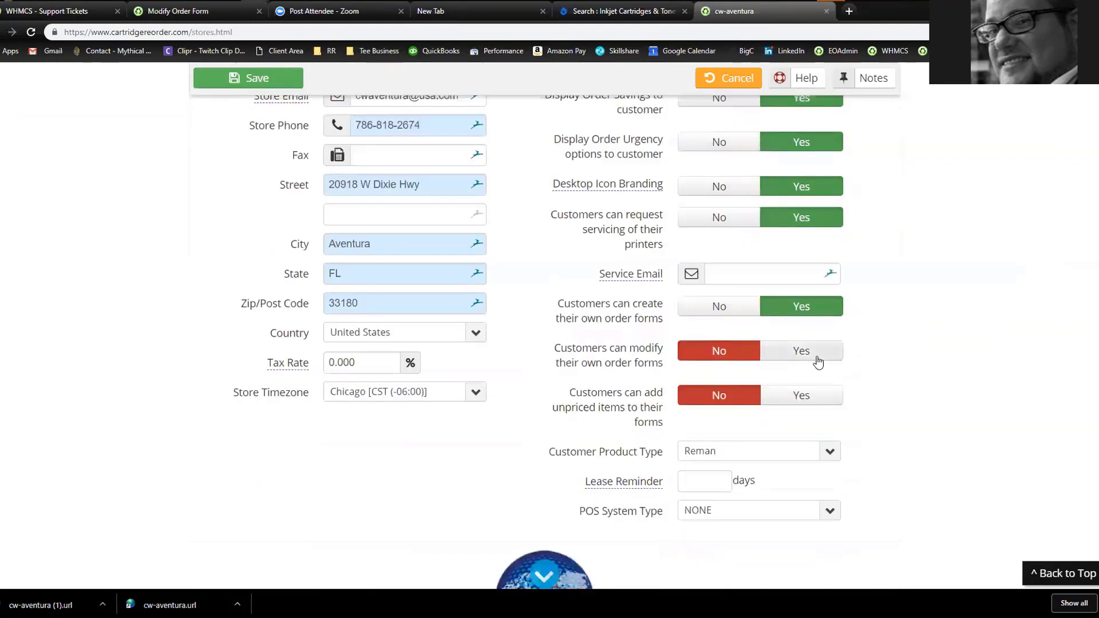
left_click(808, 352)
left_click(802, 396)
scroll(952, 325, "up", 10)
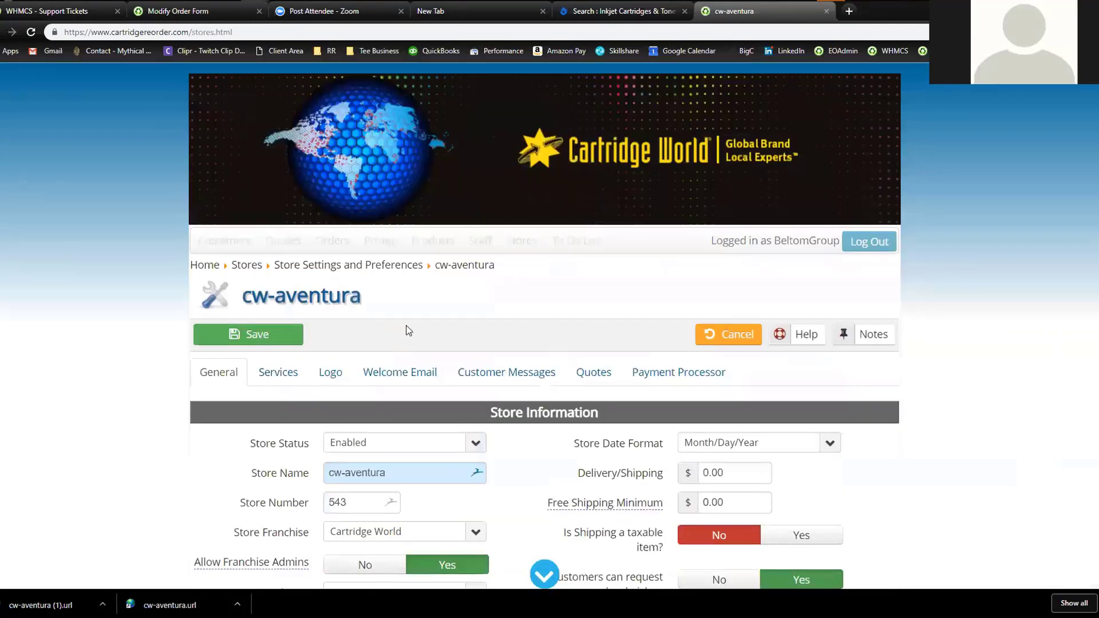
scroll(545, 317, "down", 10)
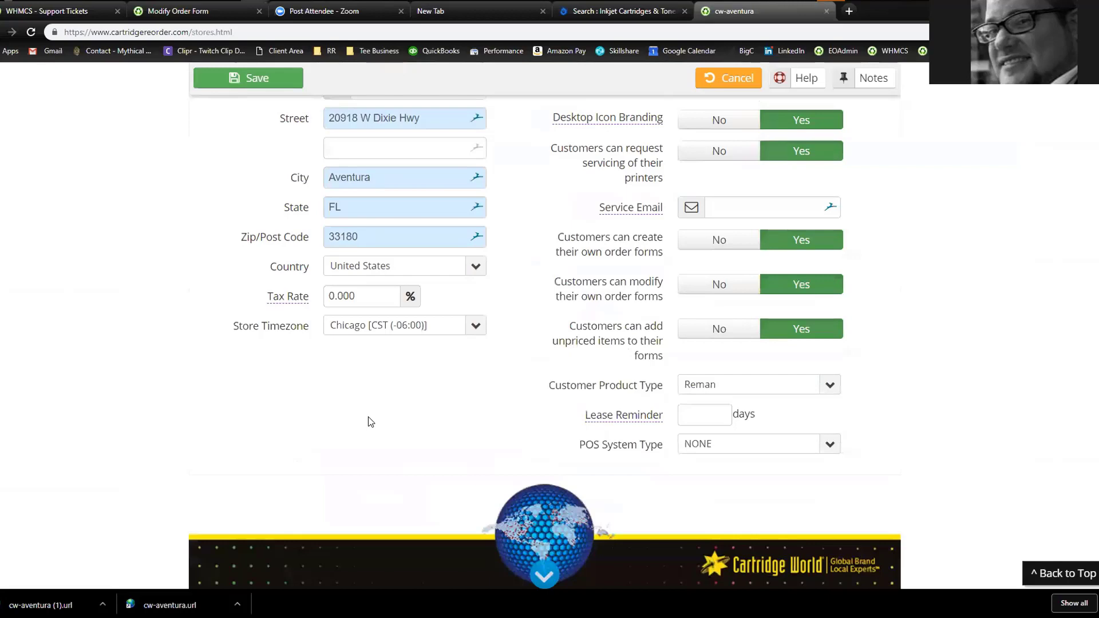
scroll(368, 417, "up", 4)
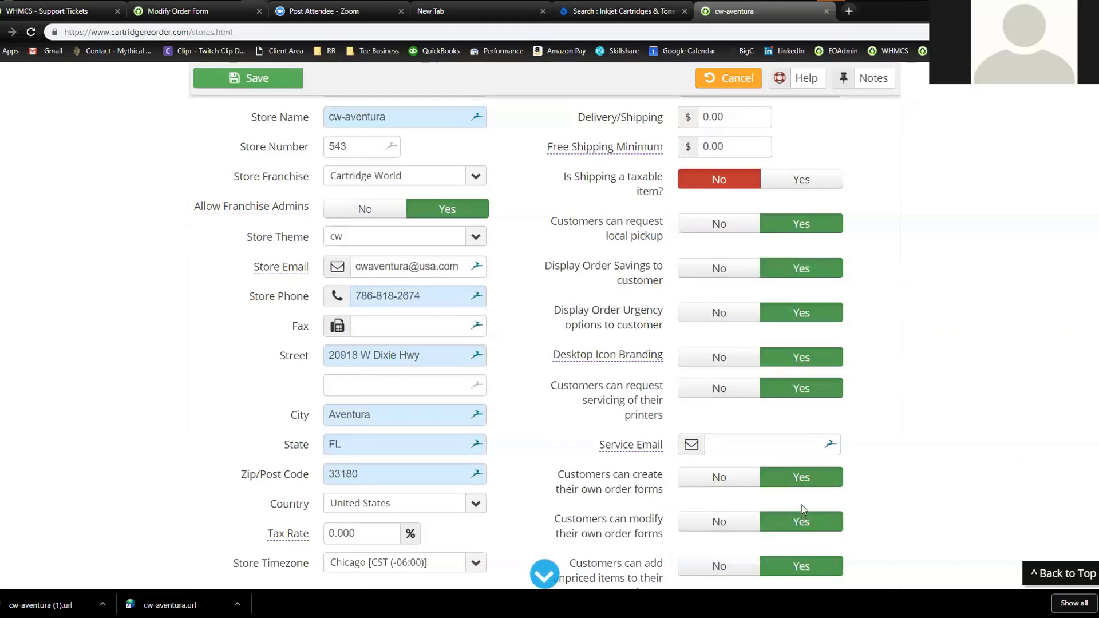
scroll(750, 320, "down", 2)
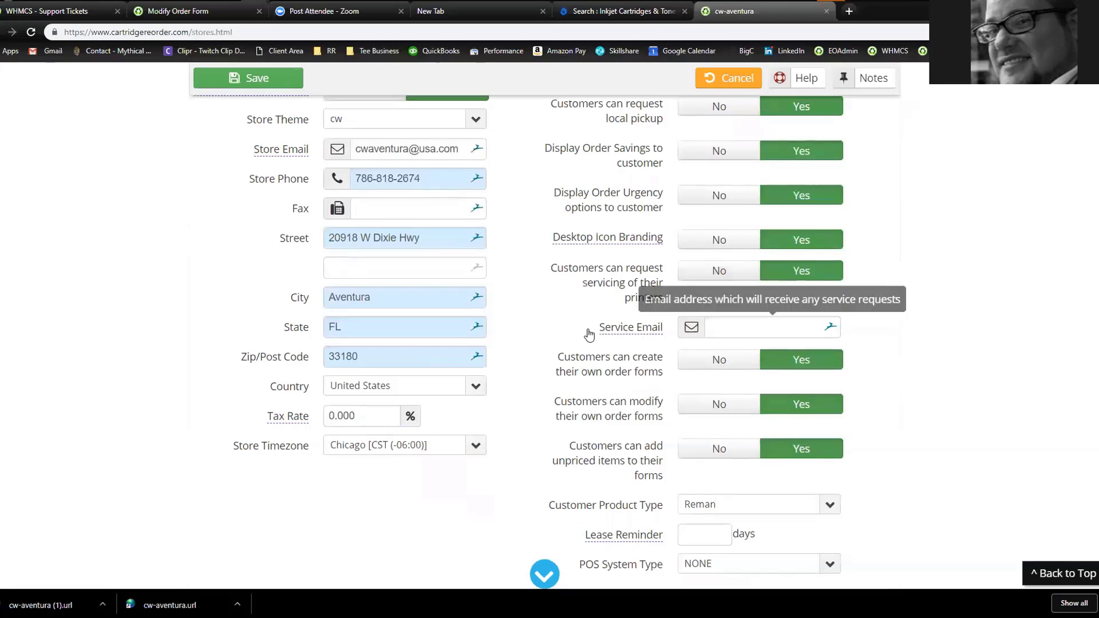
scroll(401, 240, "up", 4)
left_click(254, 95)
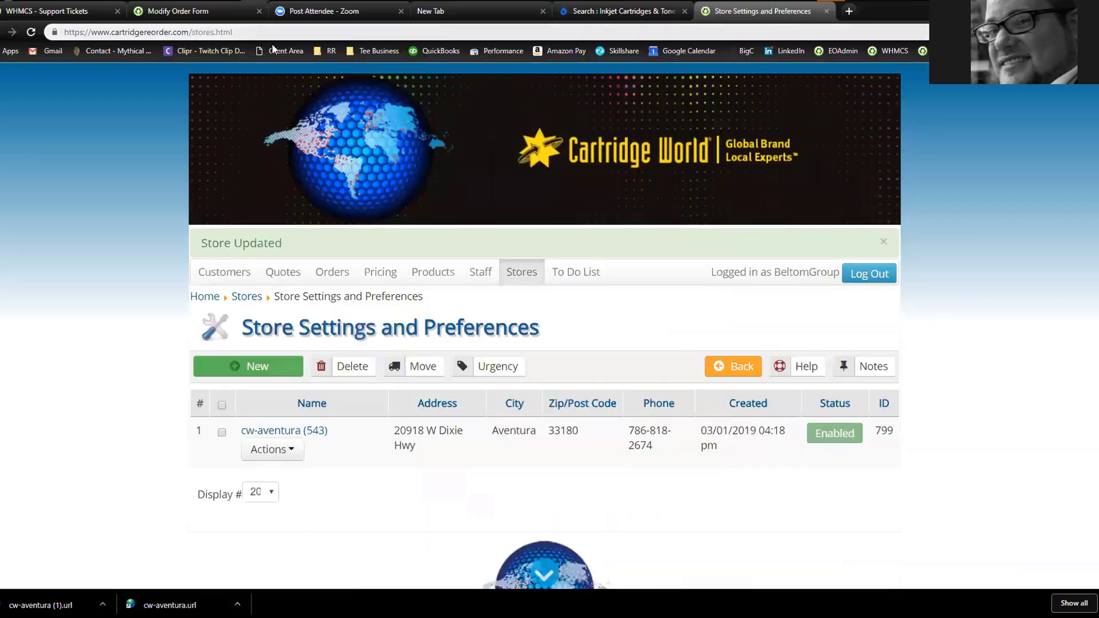
In Edge, open the store's MYCW QUOTE link in a new tab to show Request a Quote
key("alt+Tab")
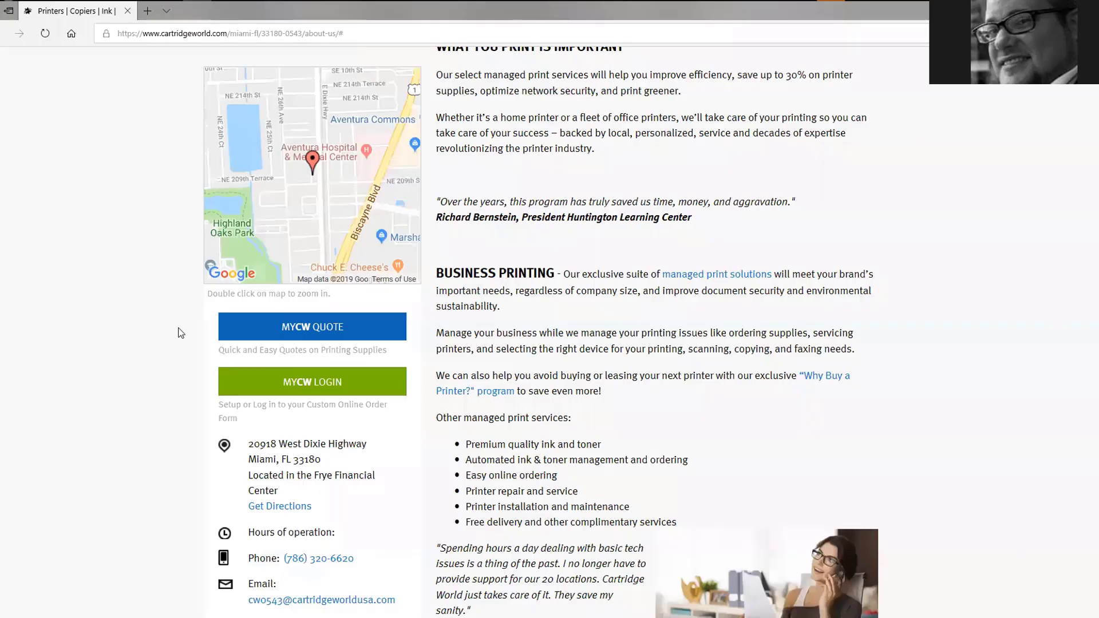
right_click(304, 325)
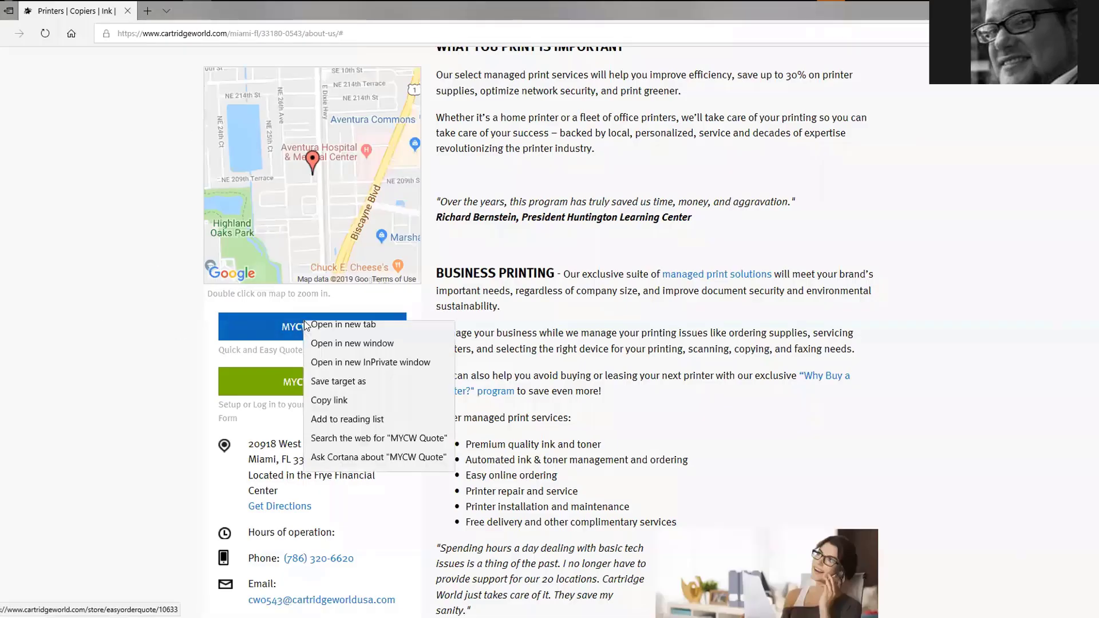
left_click(338, 329)
left_click(213, 11)
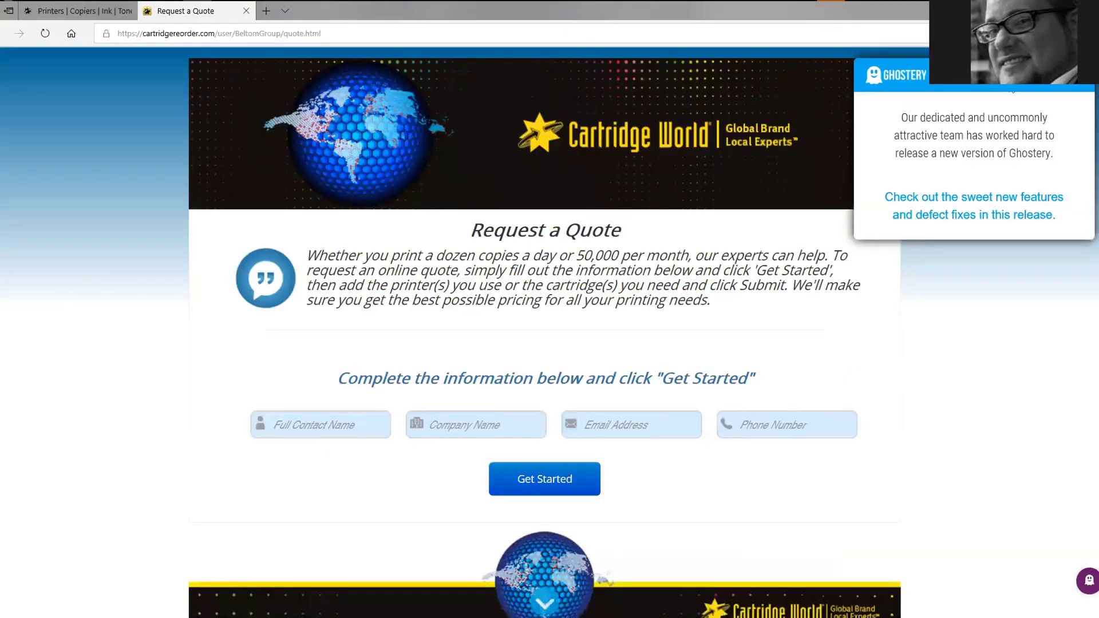
left_click(1080, 90)
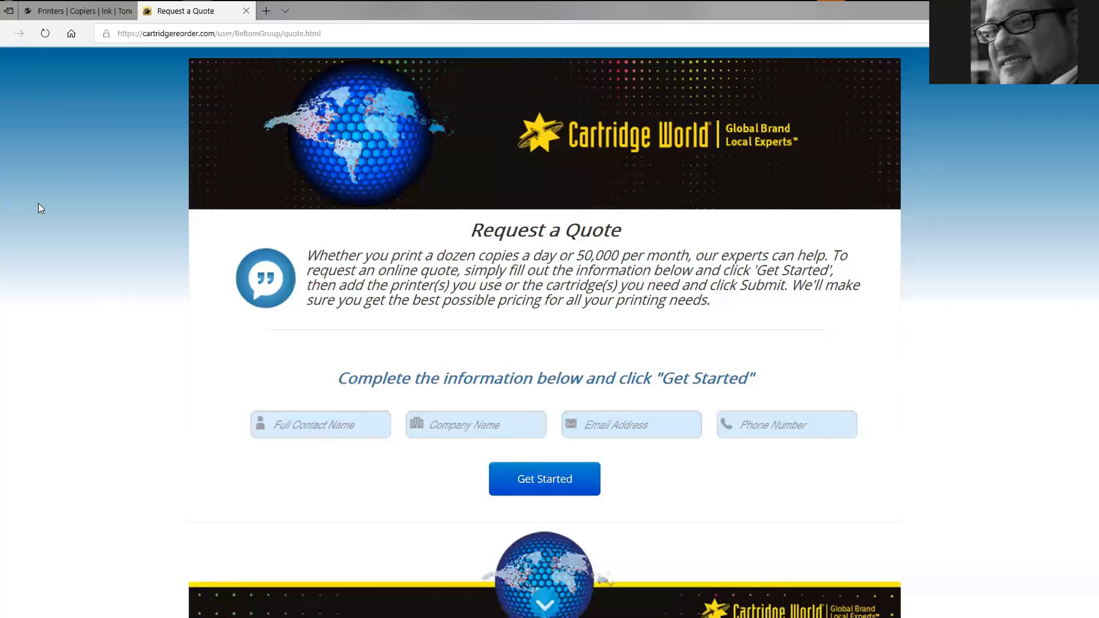
Switch back to the admin window and go from the admin home page to Manage Product Data
mouse_move(245, 76)
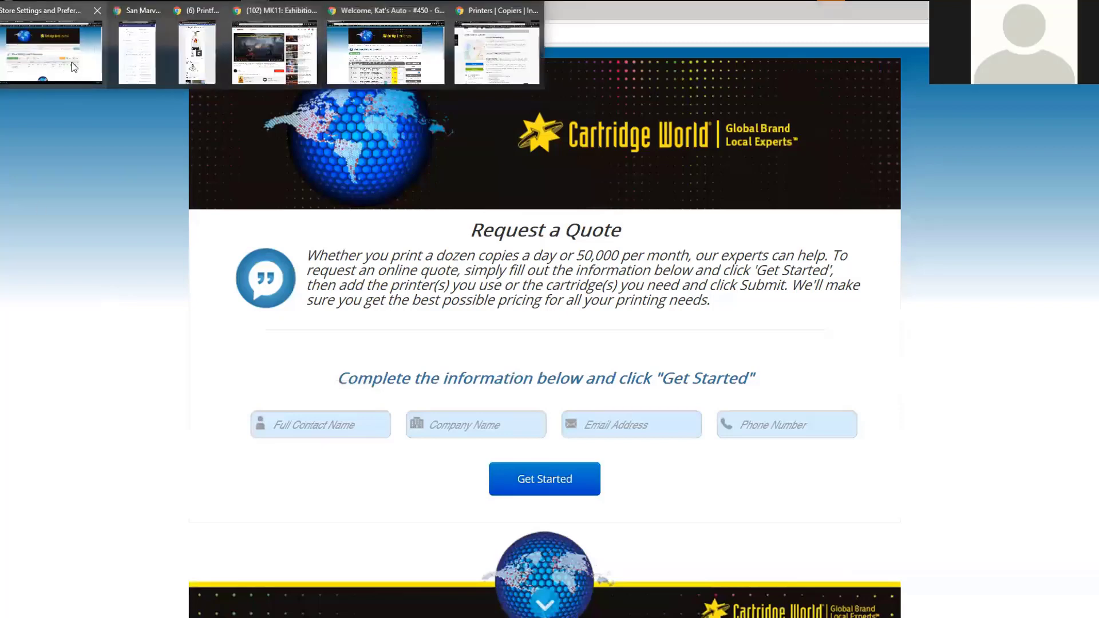
left_click(92, 52)
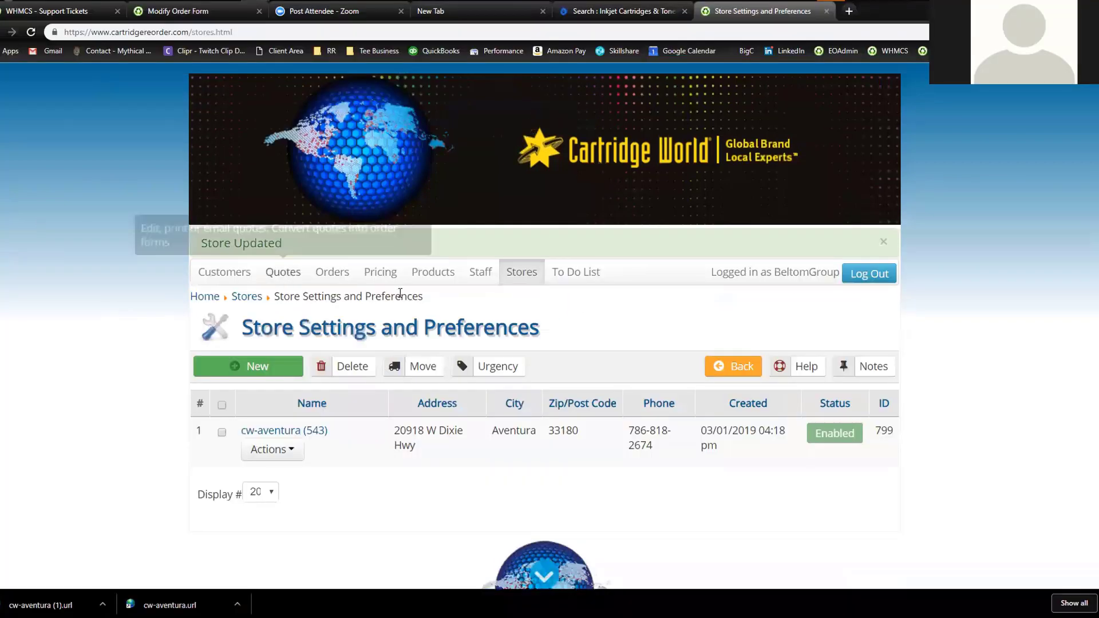
left_click(207, 302)
scroll(129, 291, "down", 1)
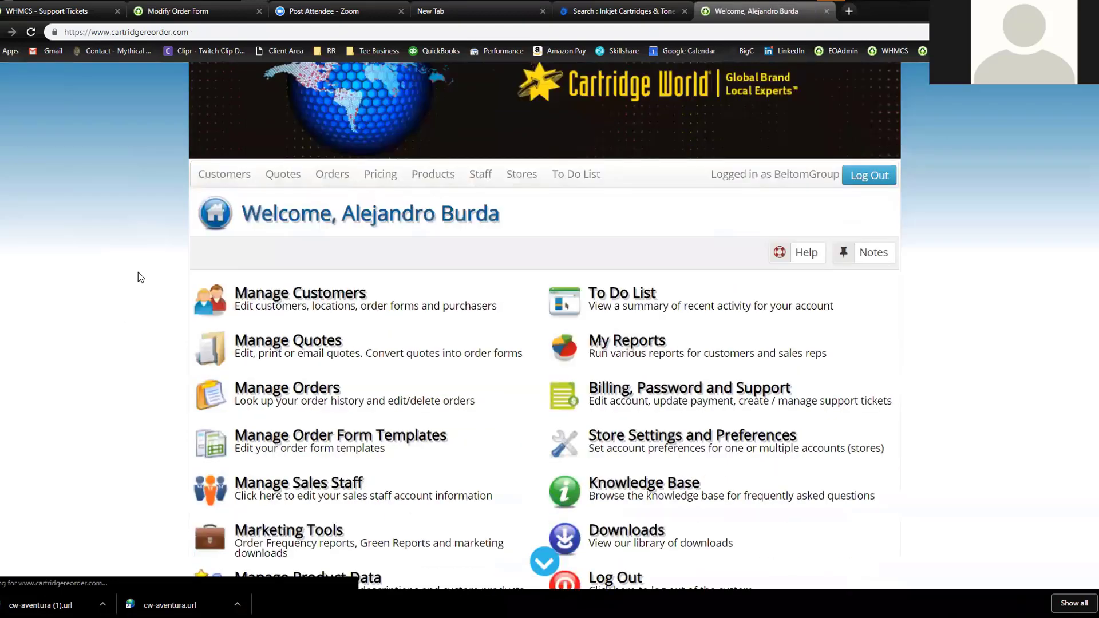
scroll(138, 278, "down", 2)
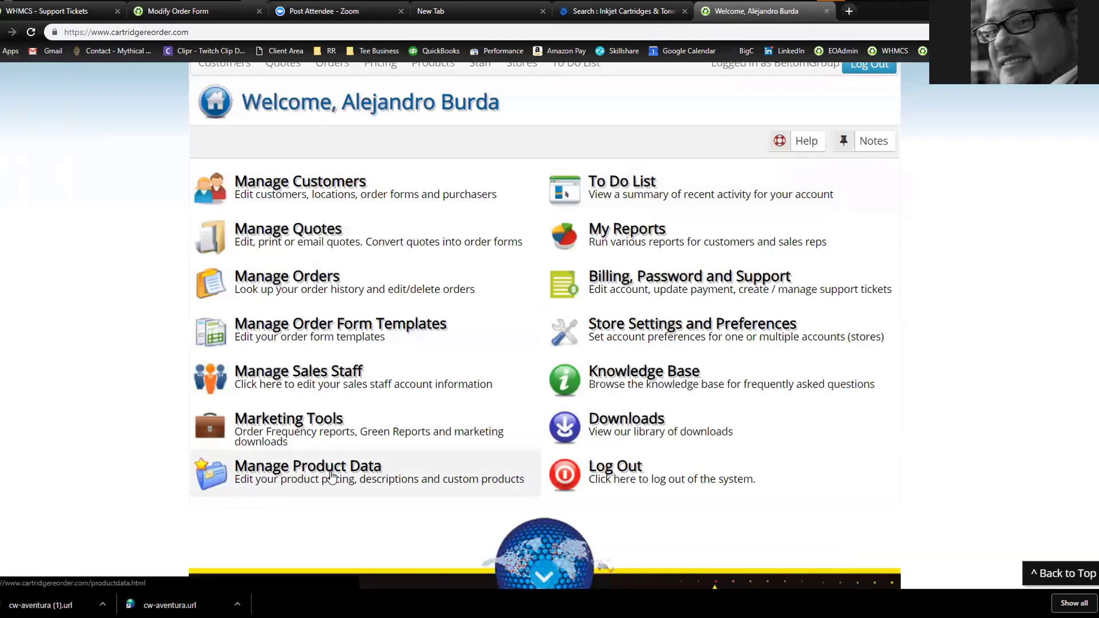
left_click(331, 475)
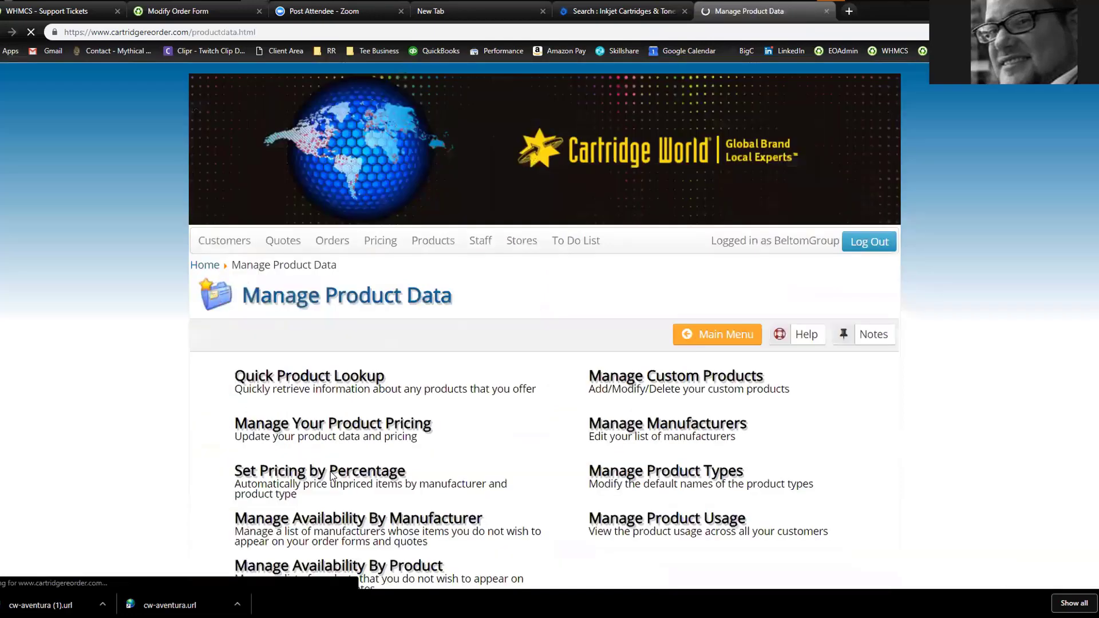
scroll(88, 312, "down", 3)
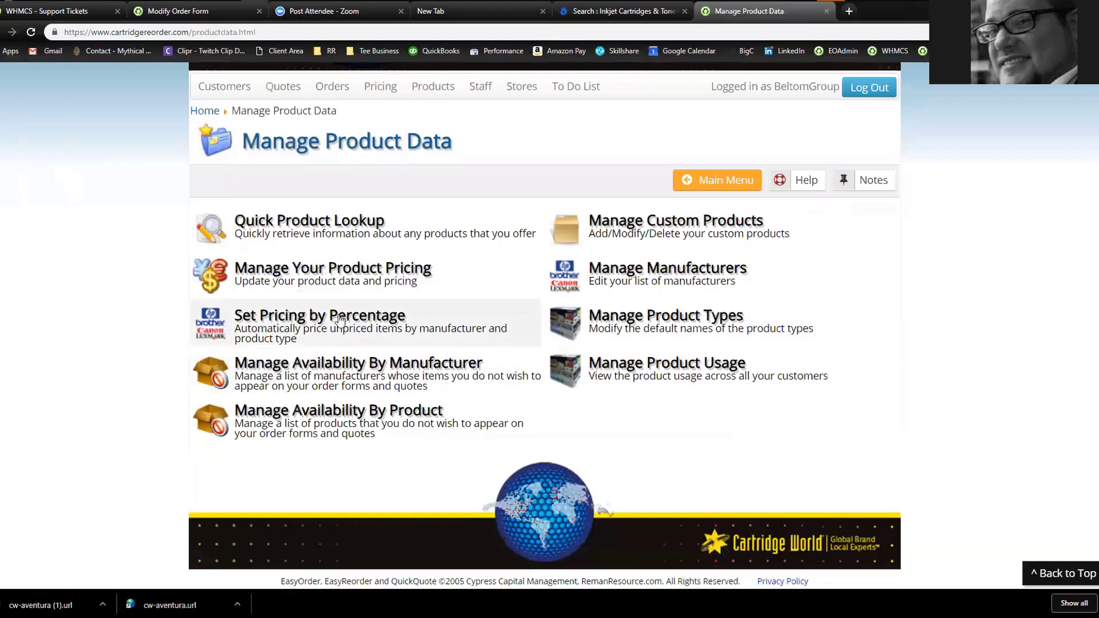
Add a 30% price-reduction rule for Reman Laser products from any manufacturer
left_click(340, 320)
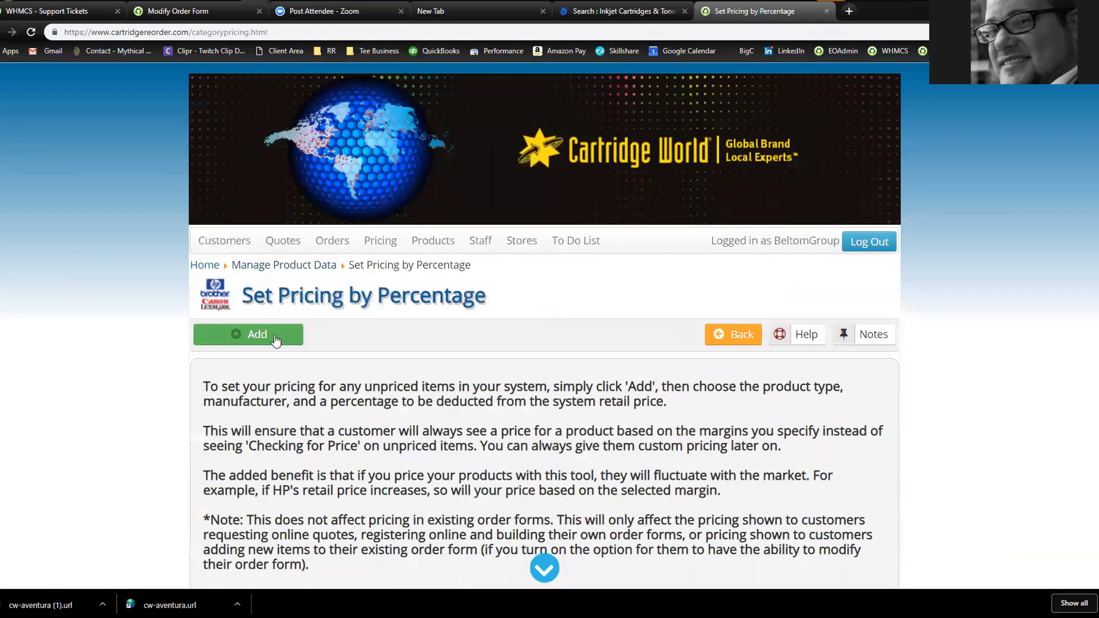
left_click(273, 338)
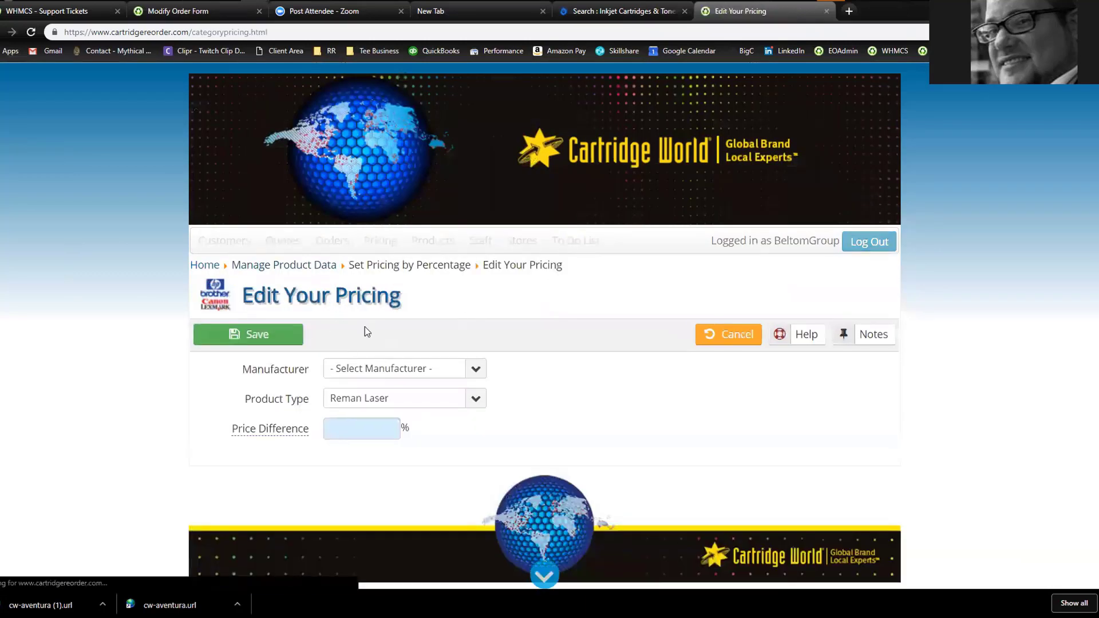
left_click(369, 370)
left_click(371, 412)
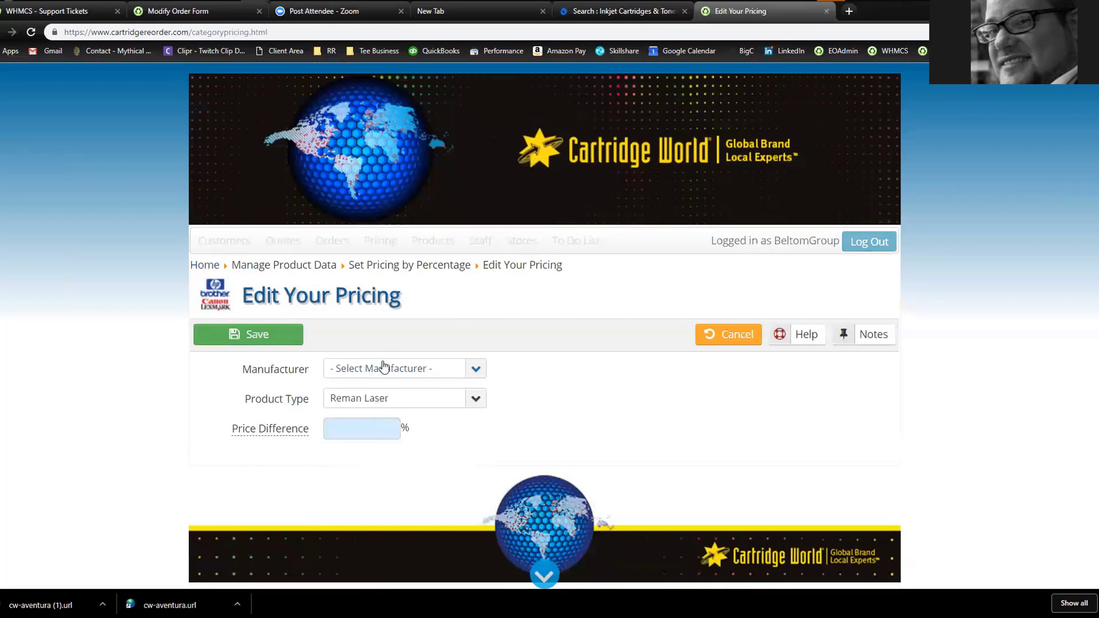
left_click(382, 368)
left_click(378, 428)
left_click(366, 420)
type("30")
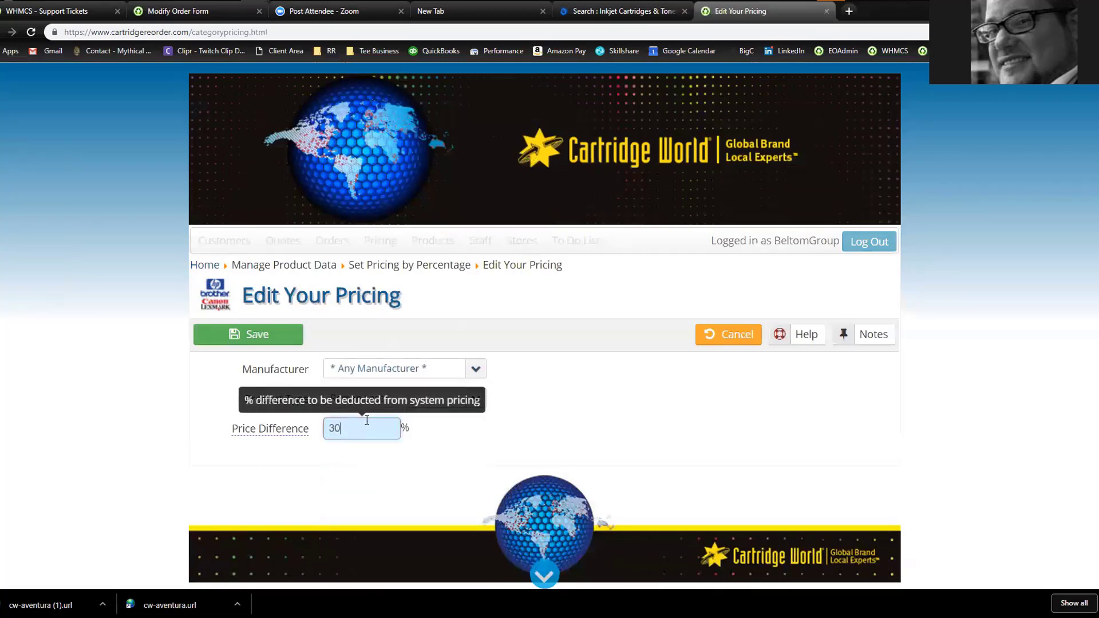
left_click(248, 340)
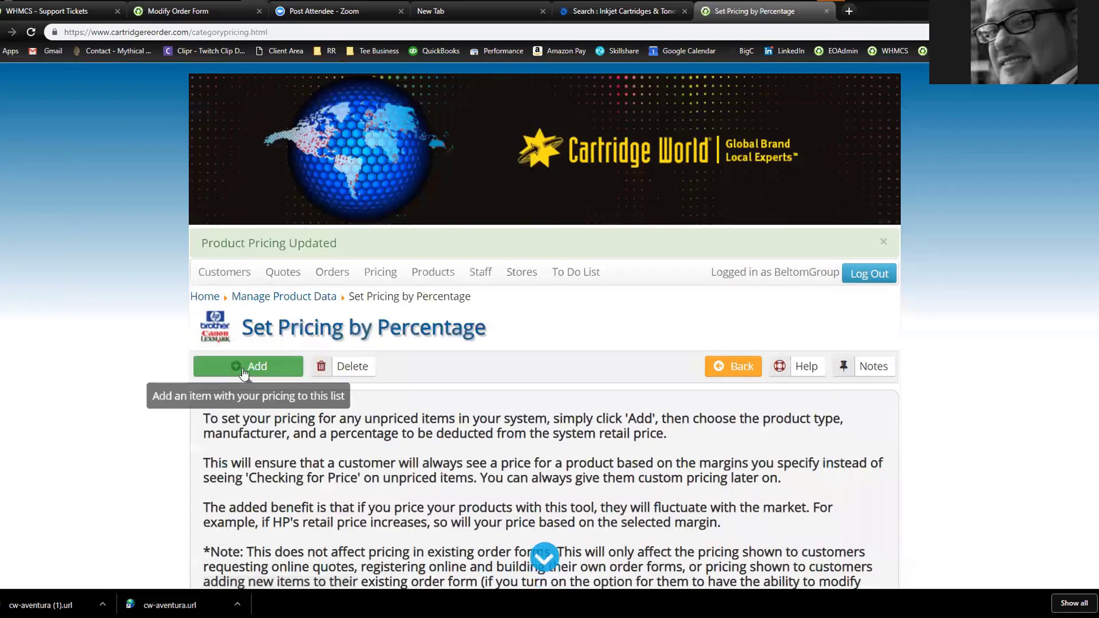
Add a second 30% price-reduction rule for Reman Ink products from any manufacturer
left_click(244, 369)
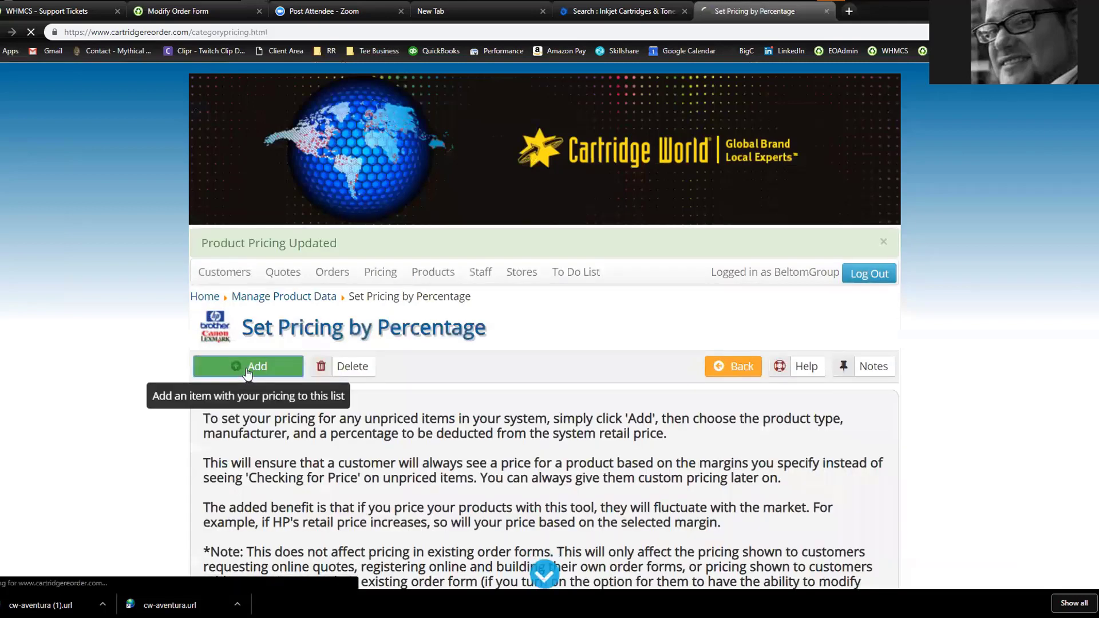
left_click(360, 373)
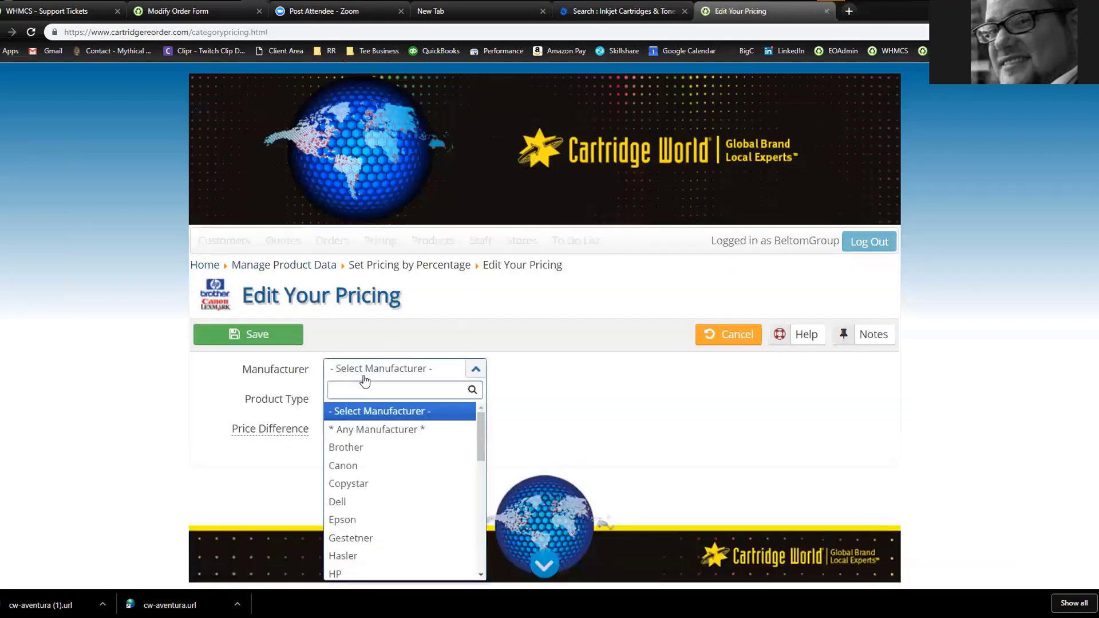
left_click(369, 429)
left_click(384, 405)
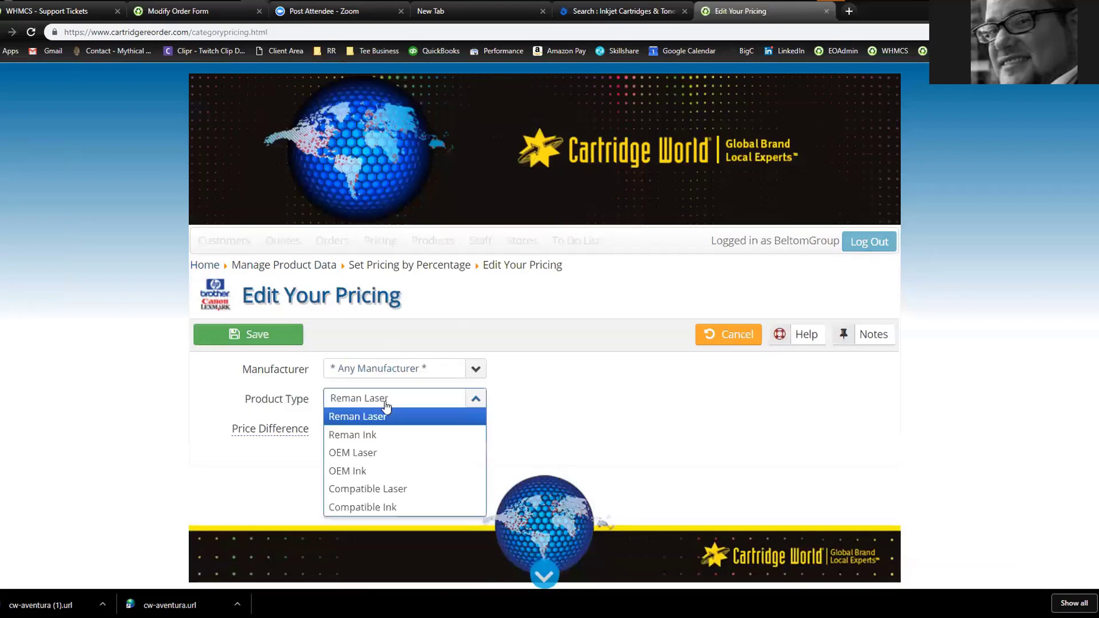
left_click(373, 433)
left_click(363, 431)
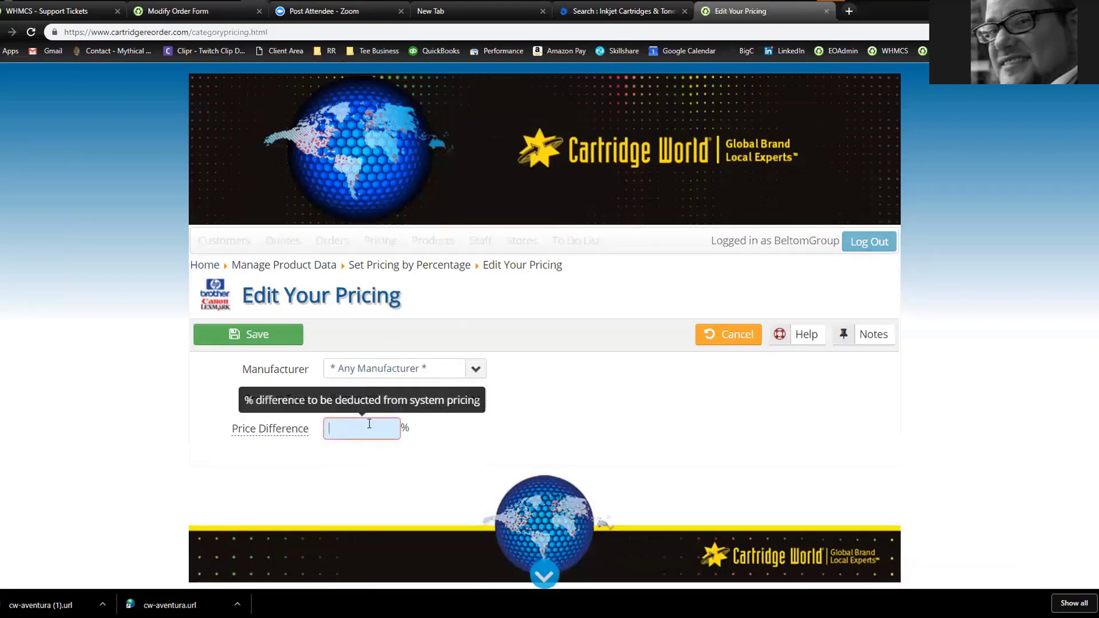
type("30")
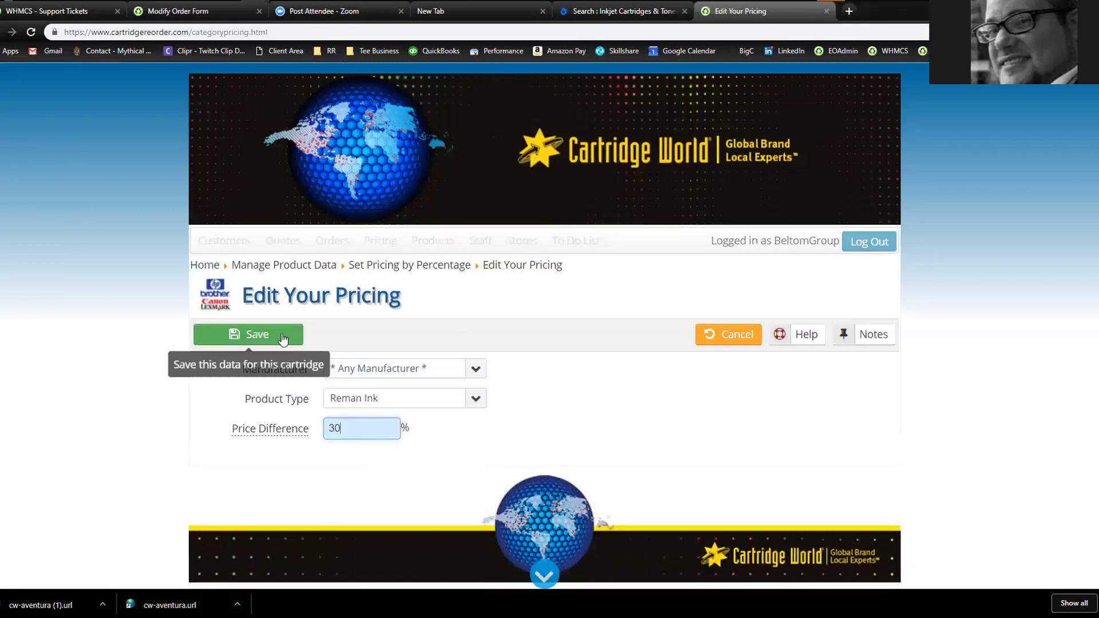
left_click(269, 335)
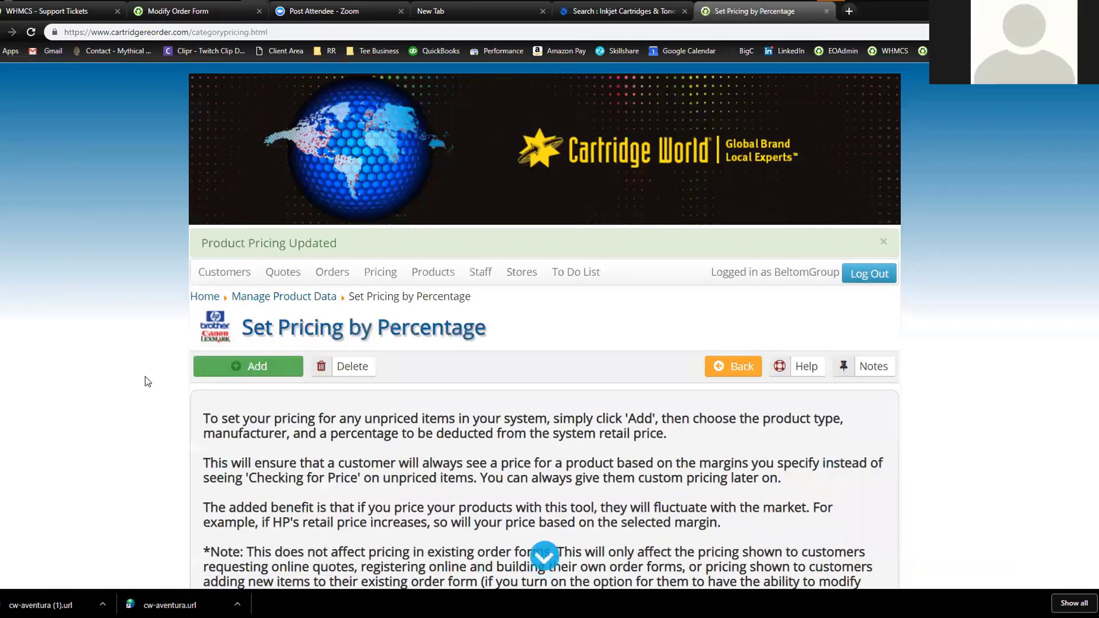
scroll(144, 382, "down", 4)
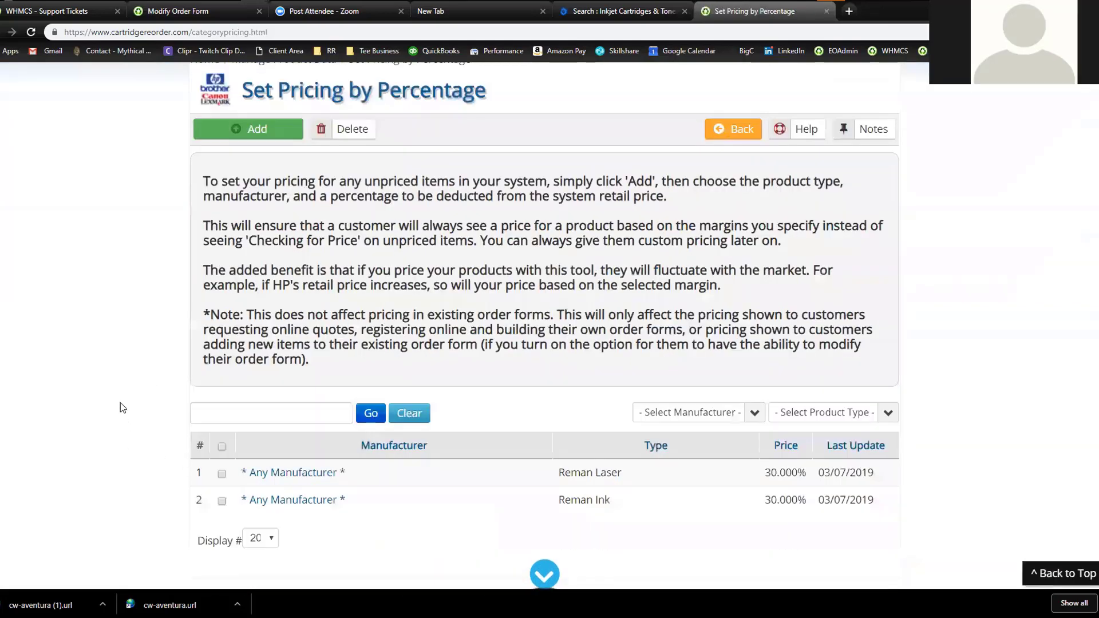
Change the Reman Ink rule from 30.000 to 25, reselecting Any Manufacturer, and save it
scroll(123, 403, "down", 2)
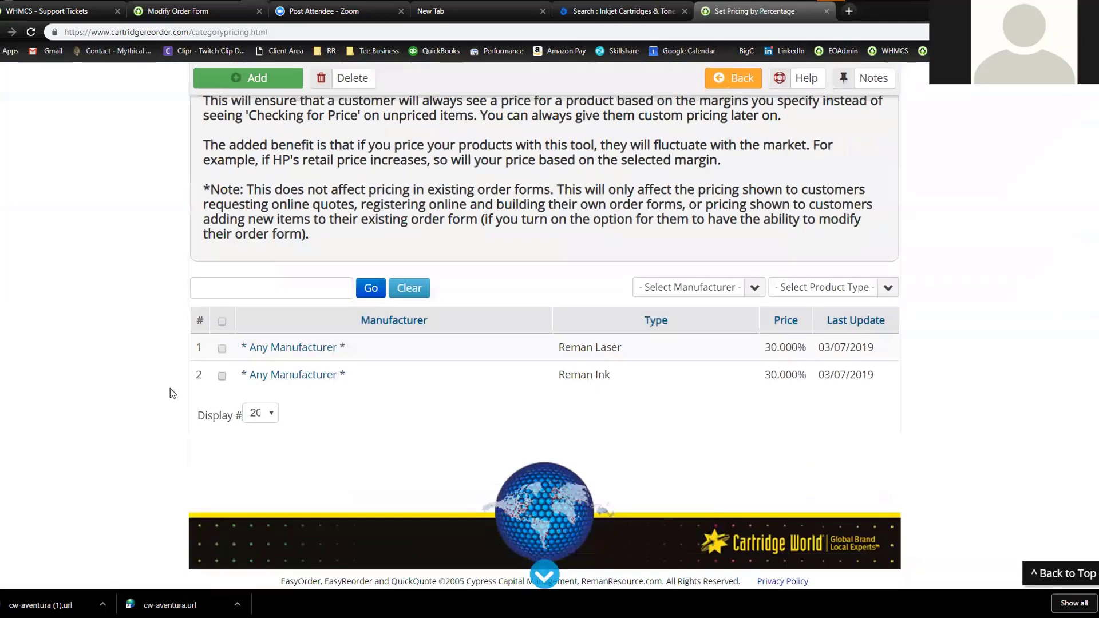
left_click(308, 376)
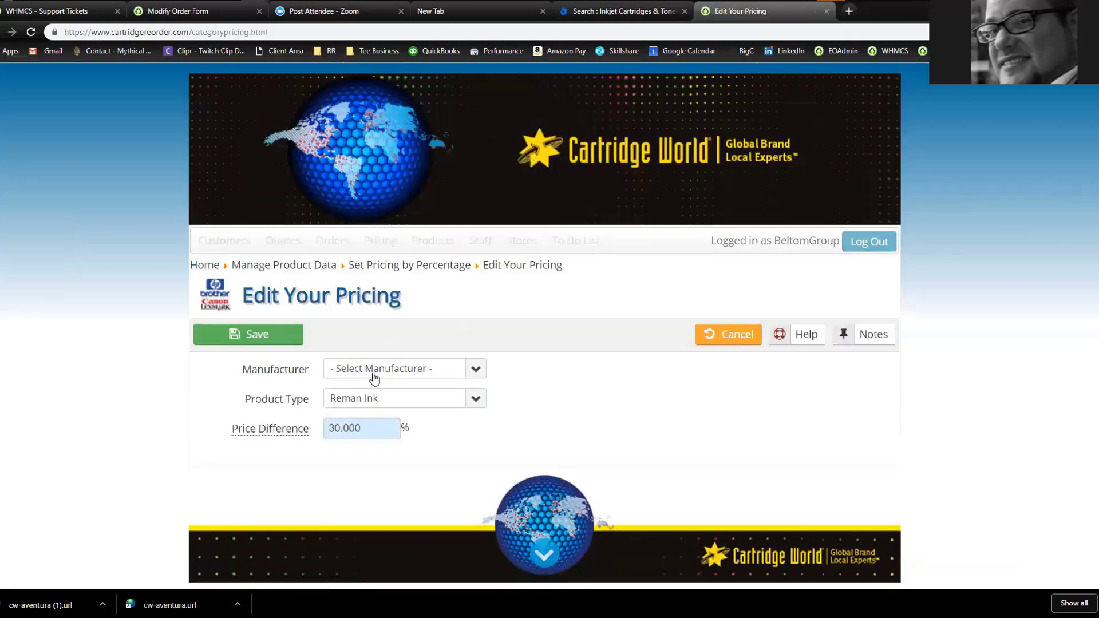
left_click_drag(330, 428, 404, 430)
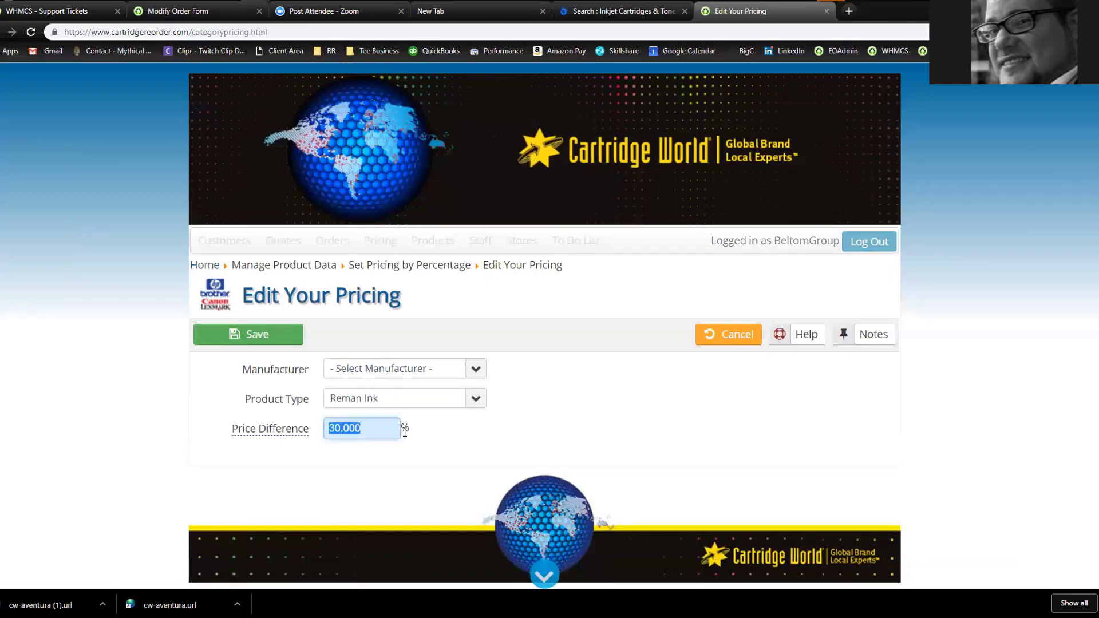
type("25")
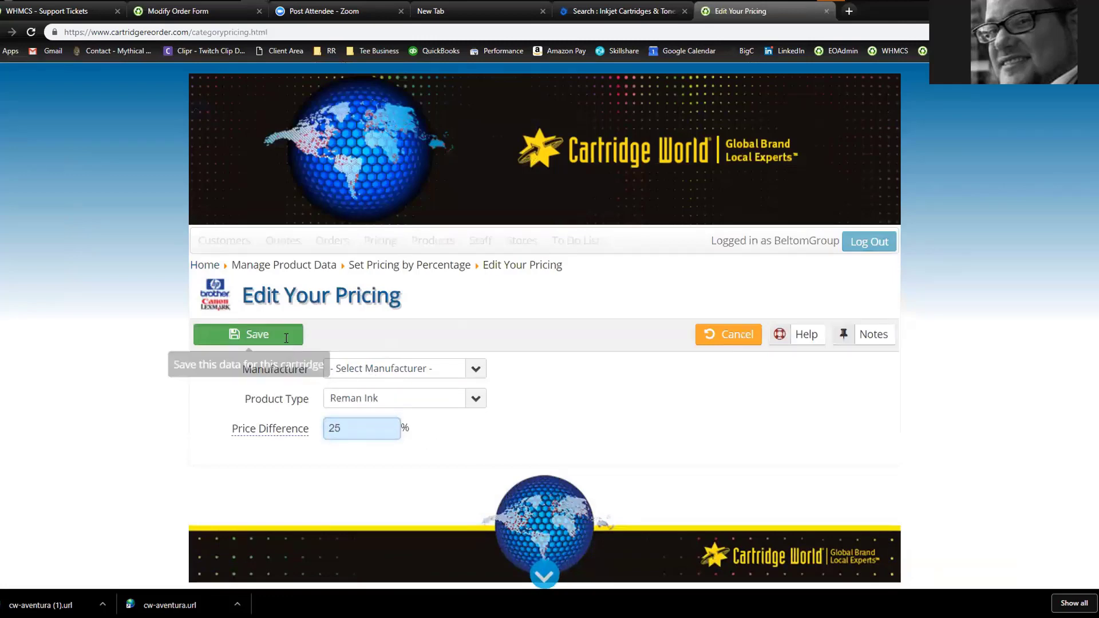
left_click(287, 338)
left_click(394, 419)
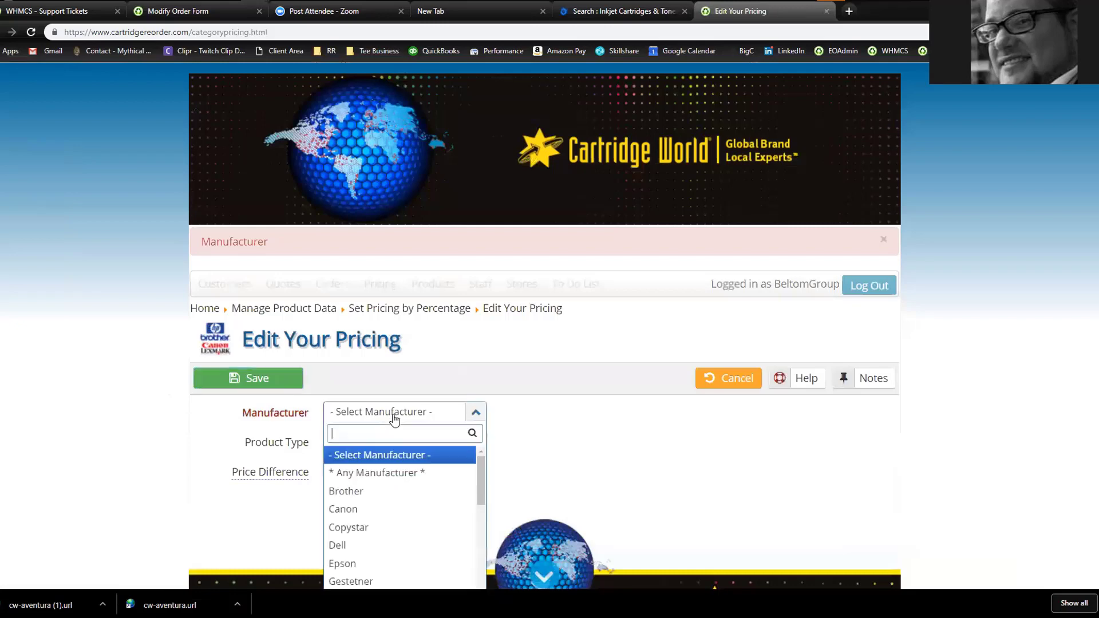
left_click(379, 471)
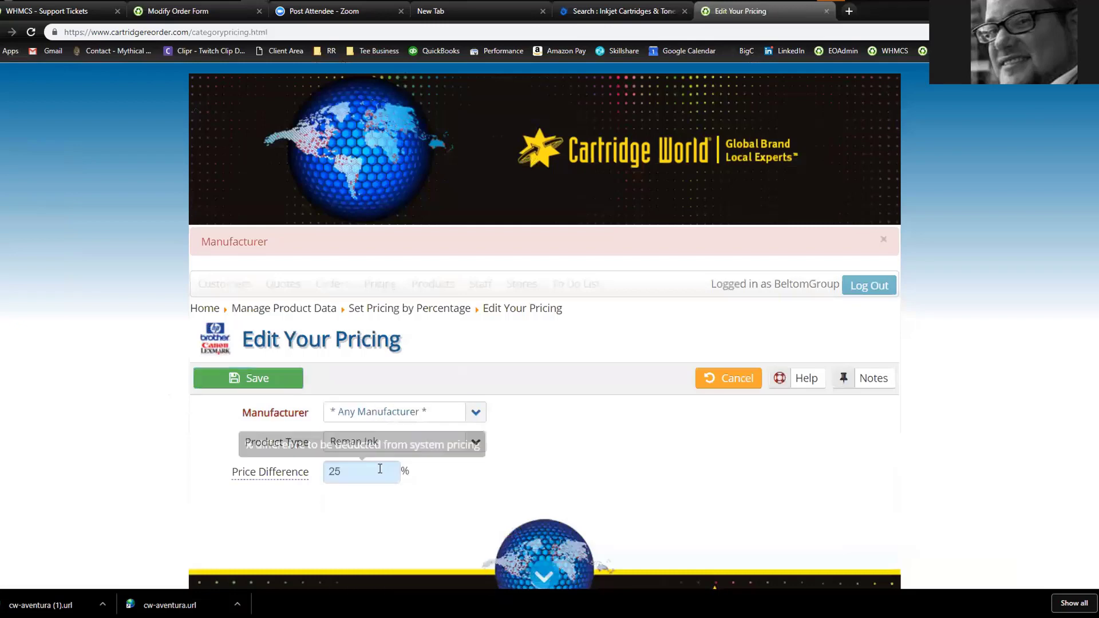
left_click(286, 379)
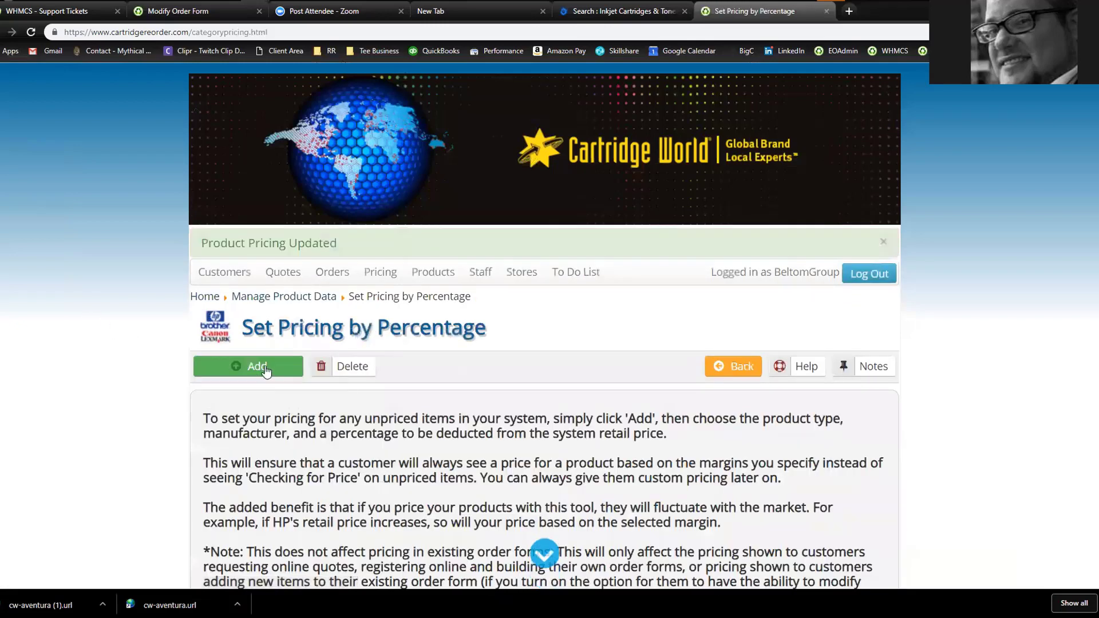
left_click(266, 371)
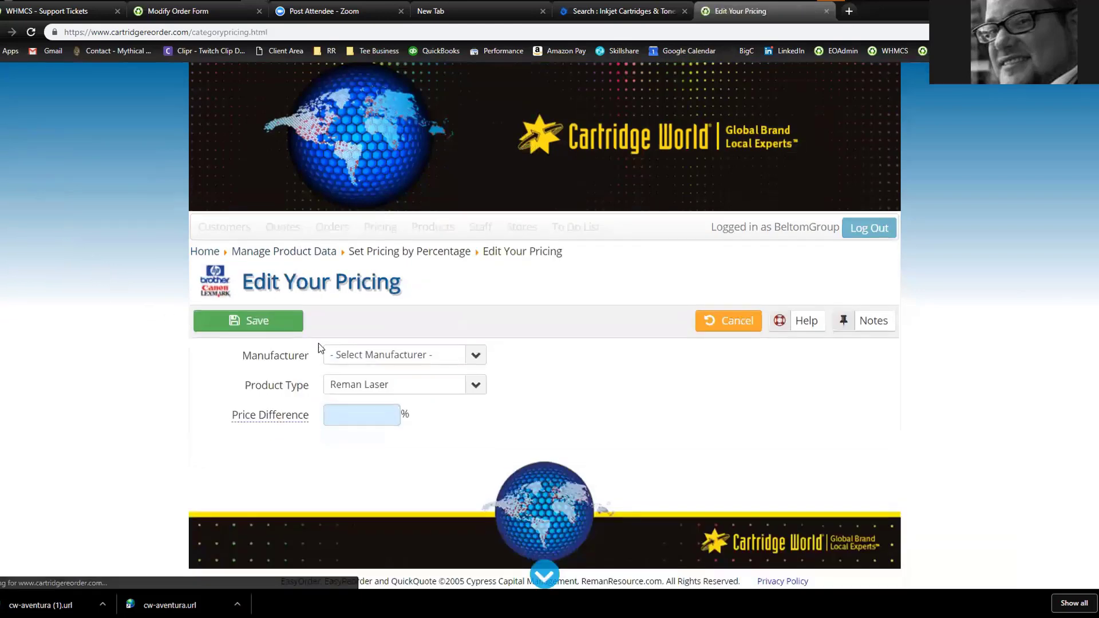
Start a Brother Reman Ink rule at 20, then clear the value and cancel the entry
left_click(375, 359)
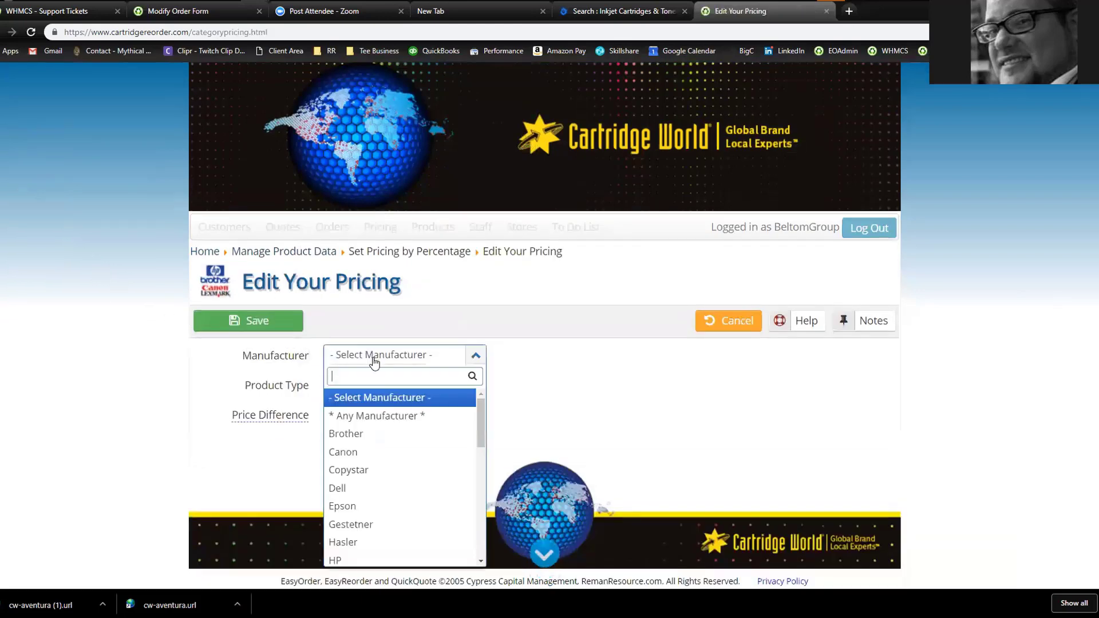
left_click(352, 434)
left_click(379, 387)
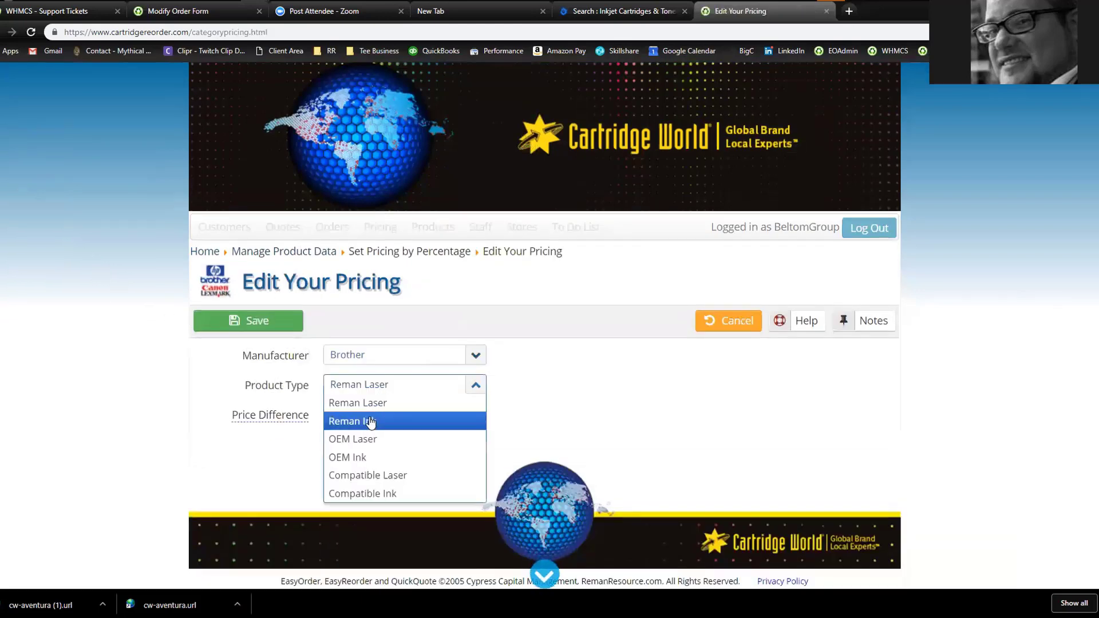
left_click(370, 422)
left_click(361, 409)
type("20")
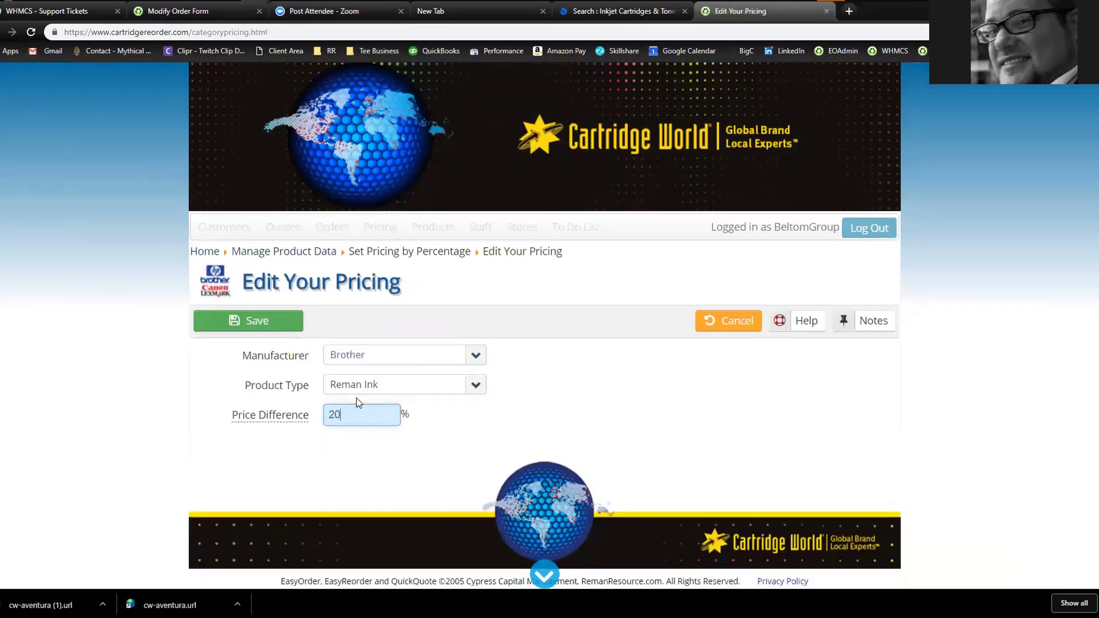
key("BackSpace")
key("BackSpace")
left_click(715, 325)
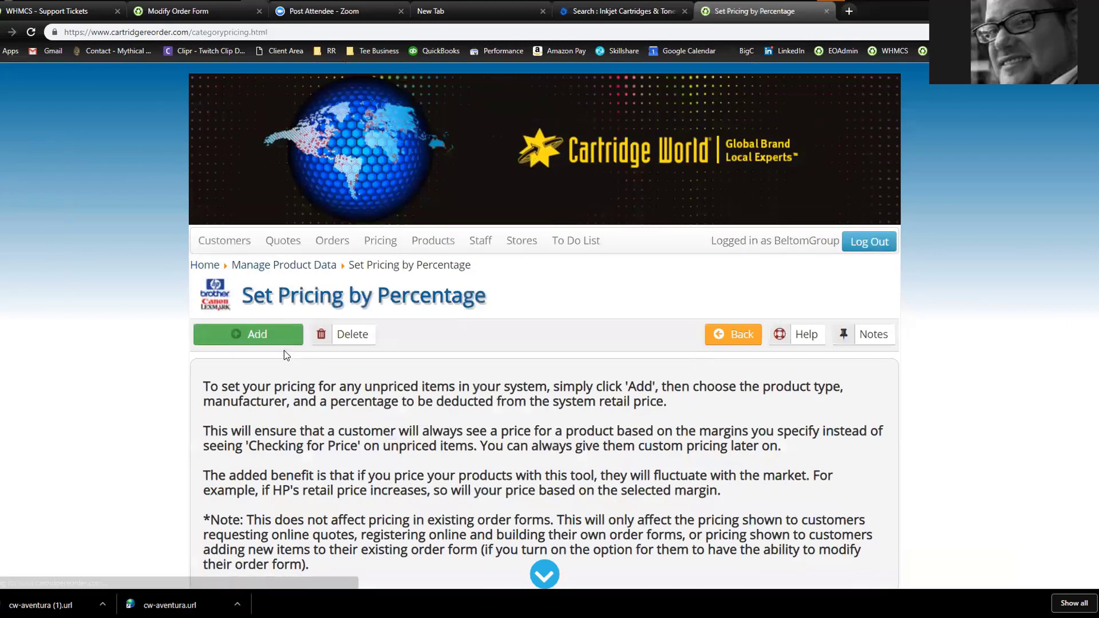
scroll(161, 355, "down", 5)
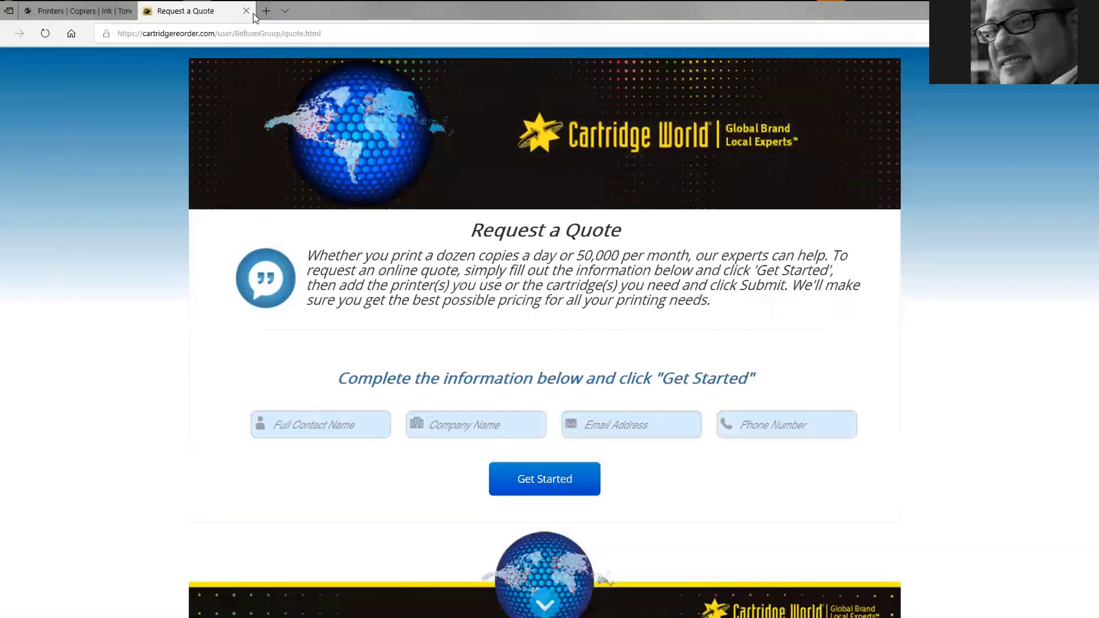
Open the about-us page's MYCW LOGIN link in a new tab, then return to the admin window
left_click(73, 12)
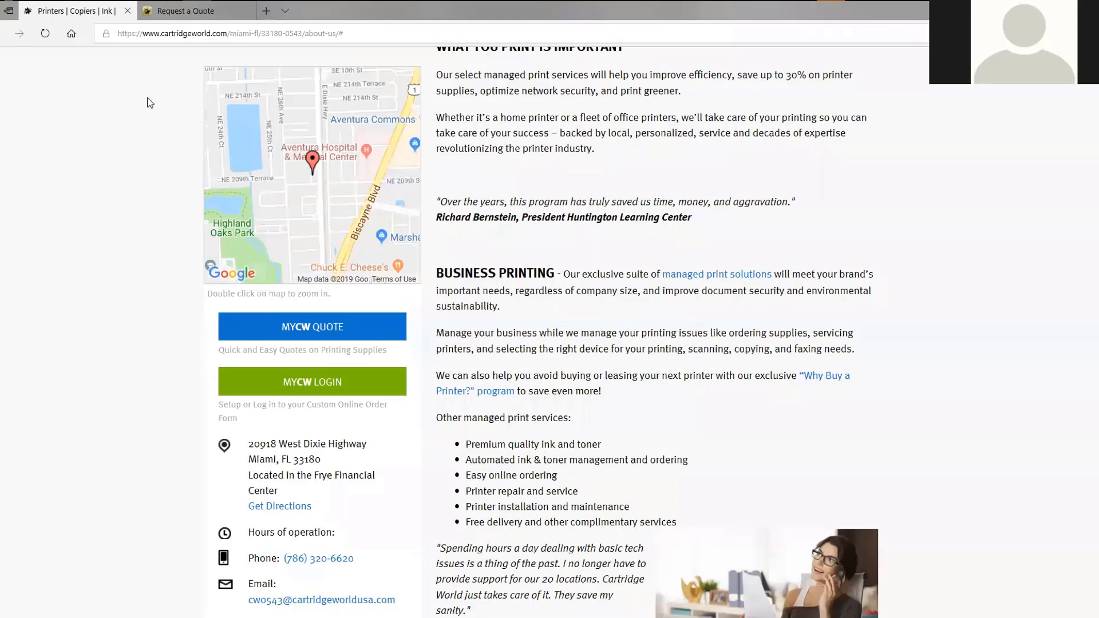
right_click(320, 379)
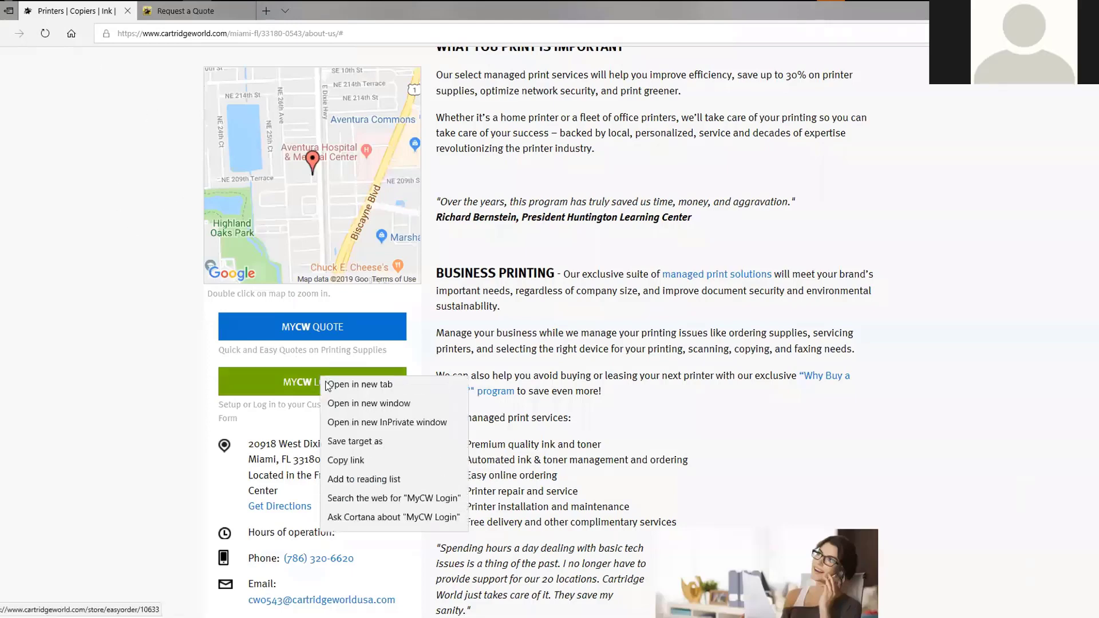
left_click(349, 393)
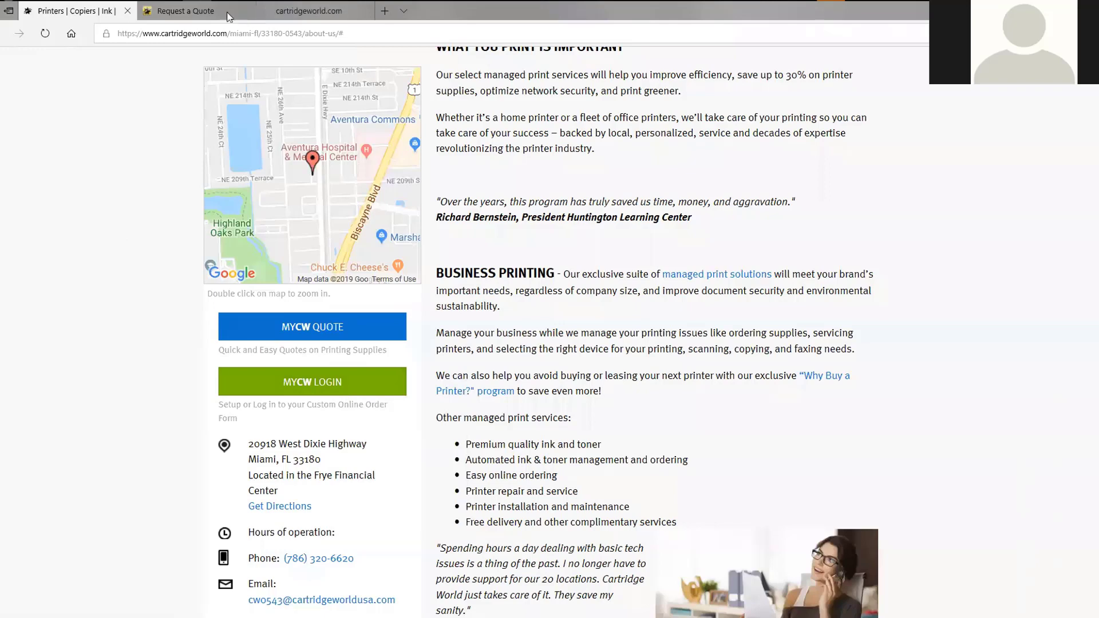
key("alt+Tab")
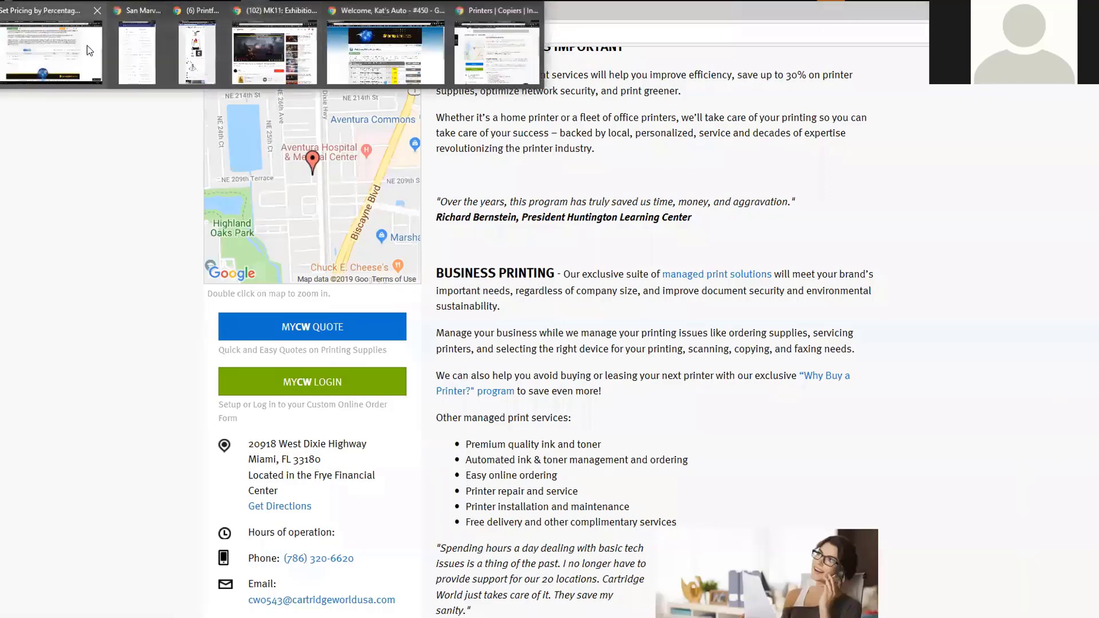
scroll(162, 263, "up", 4)
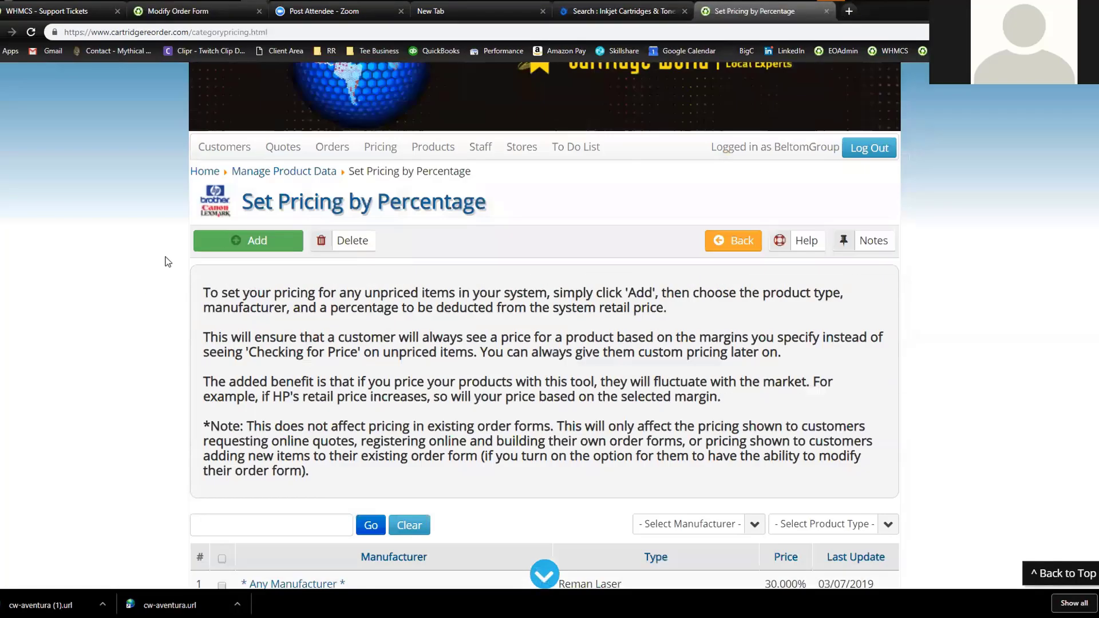
Open Kat's Automotive quote for editing from Manage Quotes
left_click(202, 174)
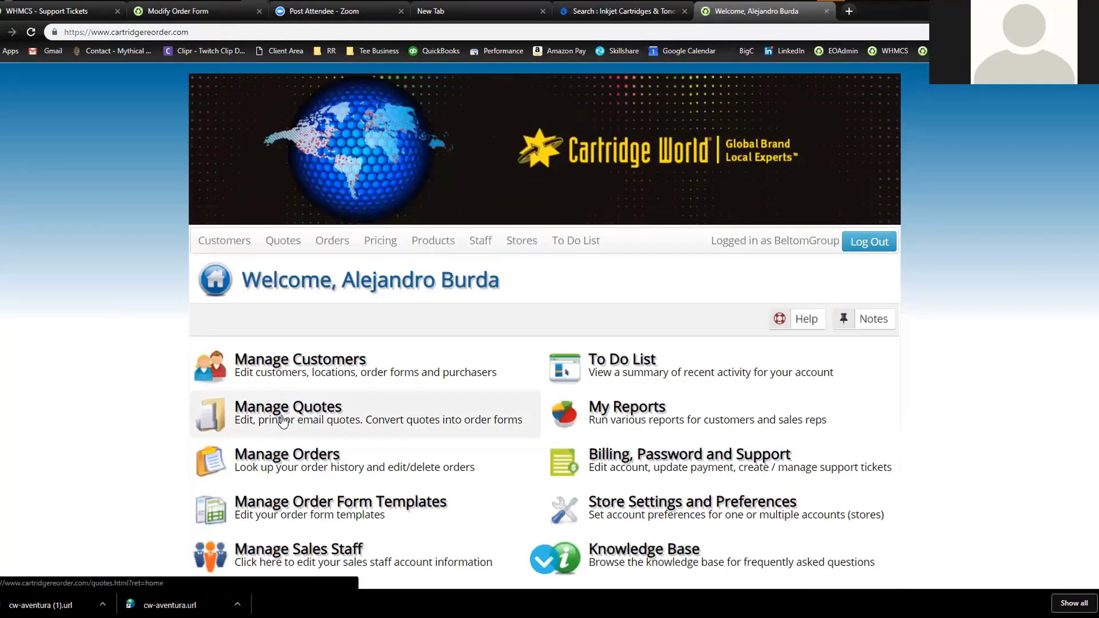
left_click(283, 422)
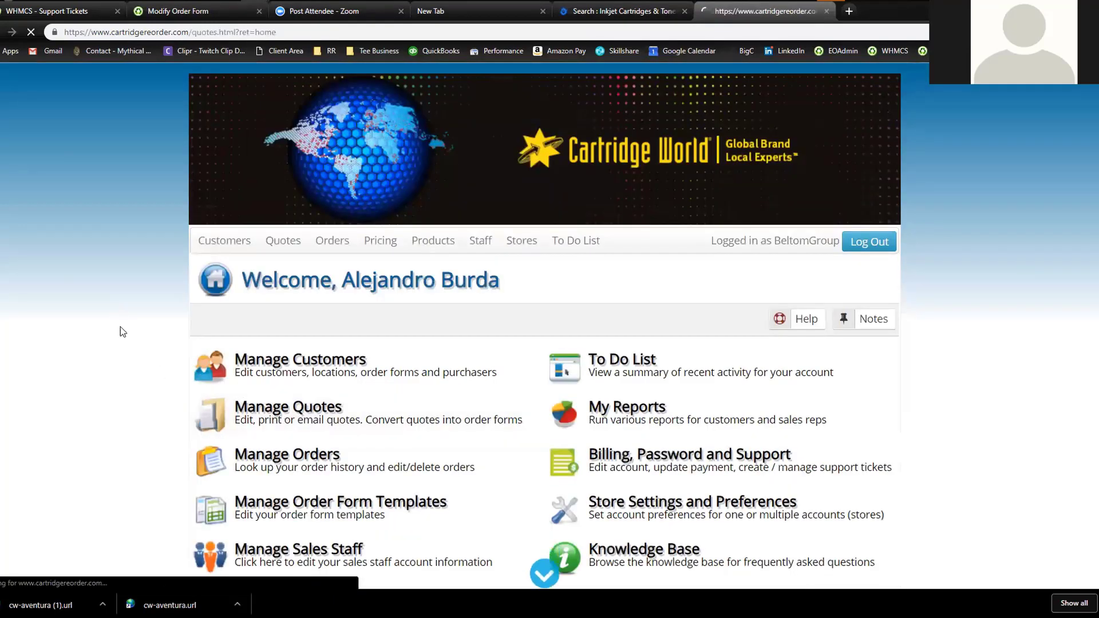
scroll(184, 326, "down", 1)
left_click(324, 373)
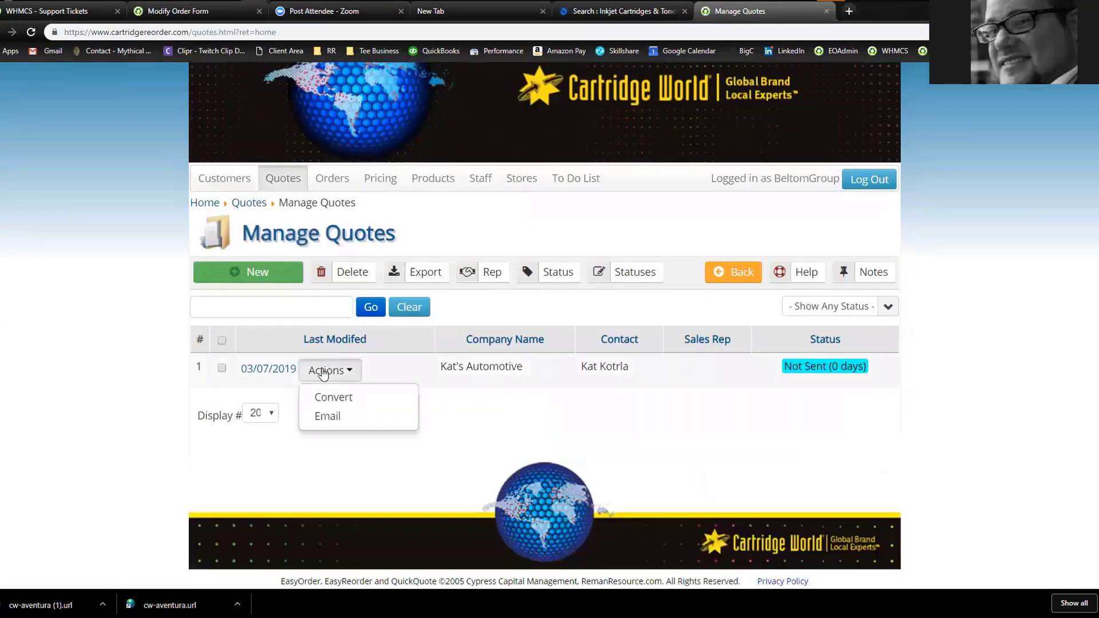
left_click(276, 376)
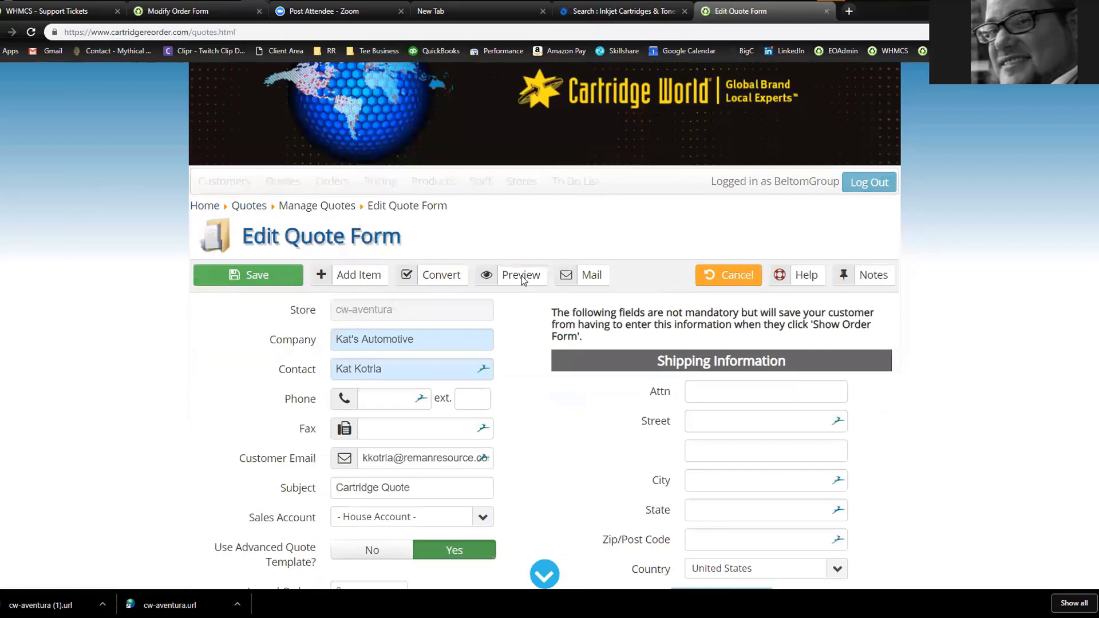
Preview the quote's four HP 124A cartridge prices, then switch back to the store website
left_click(521, 276)
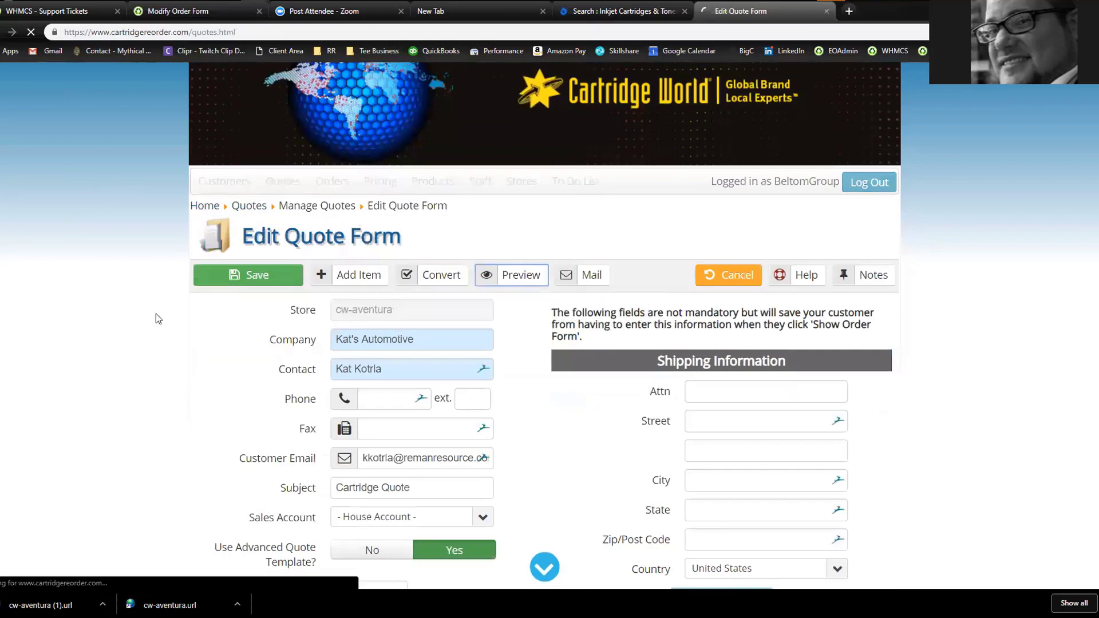
scroll(160, 278, "down", 5)
scroll(169, 274, "down", 2)
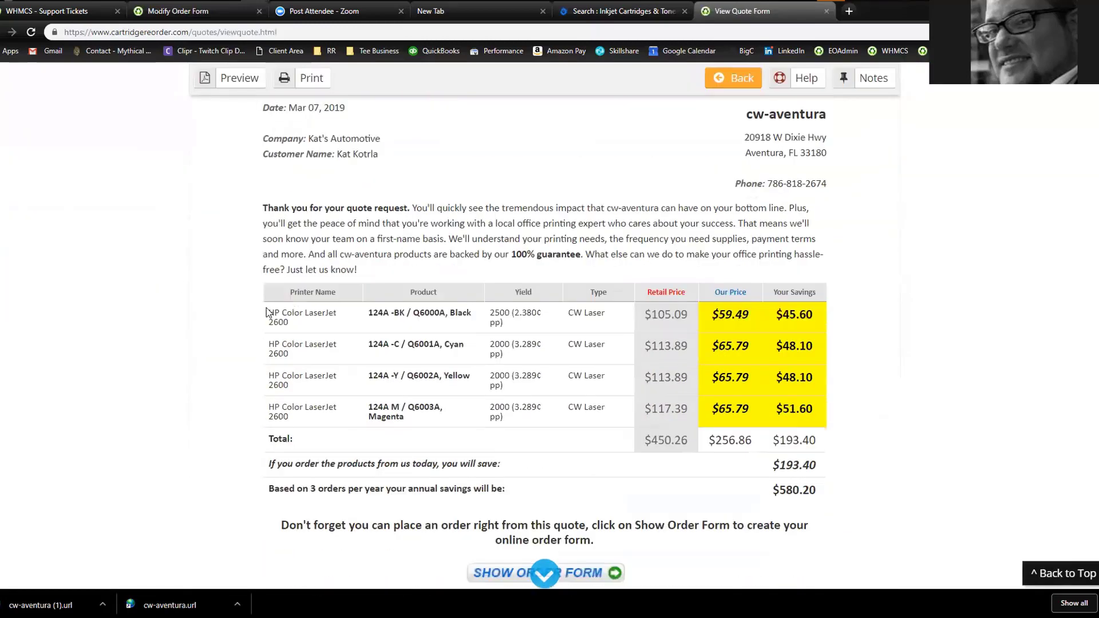
scroll(239, 375, "down", 3)
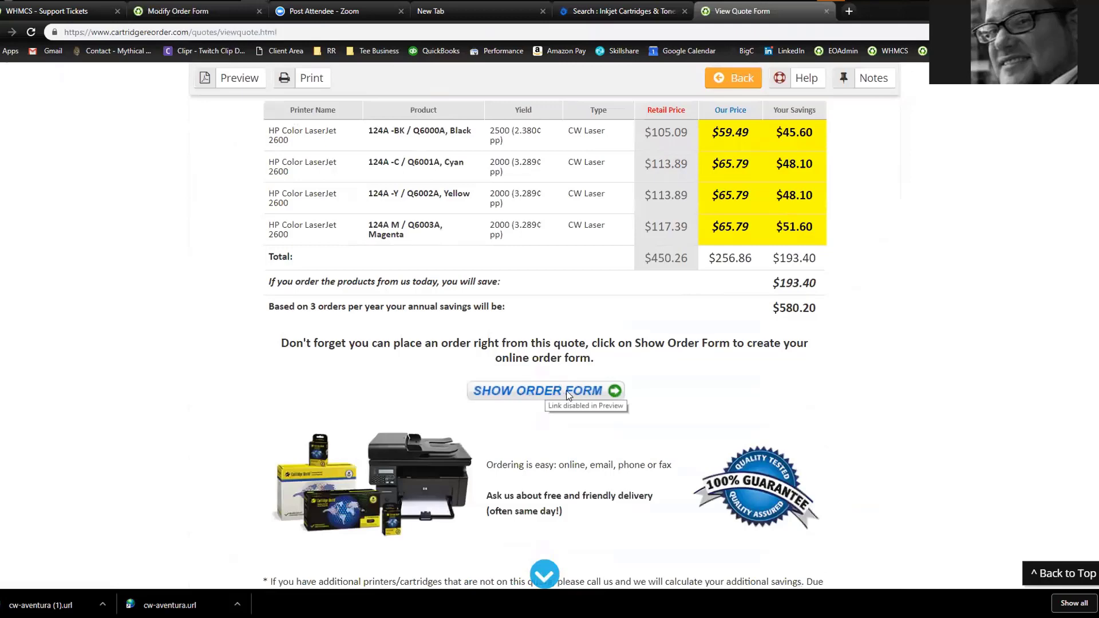
scroll(435, 257, "up", 2)
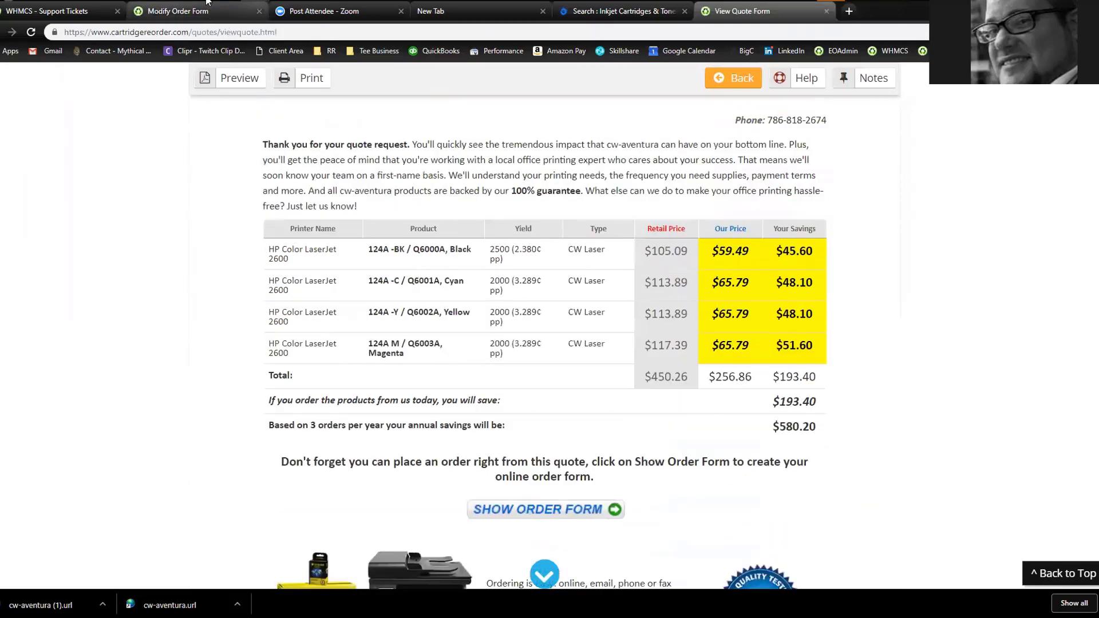
key("alt+Tab")
Review the customer Log In or Sign Up page and its Register button, then return to the about-us tab
scroll(180, 195, "down", 4)
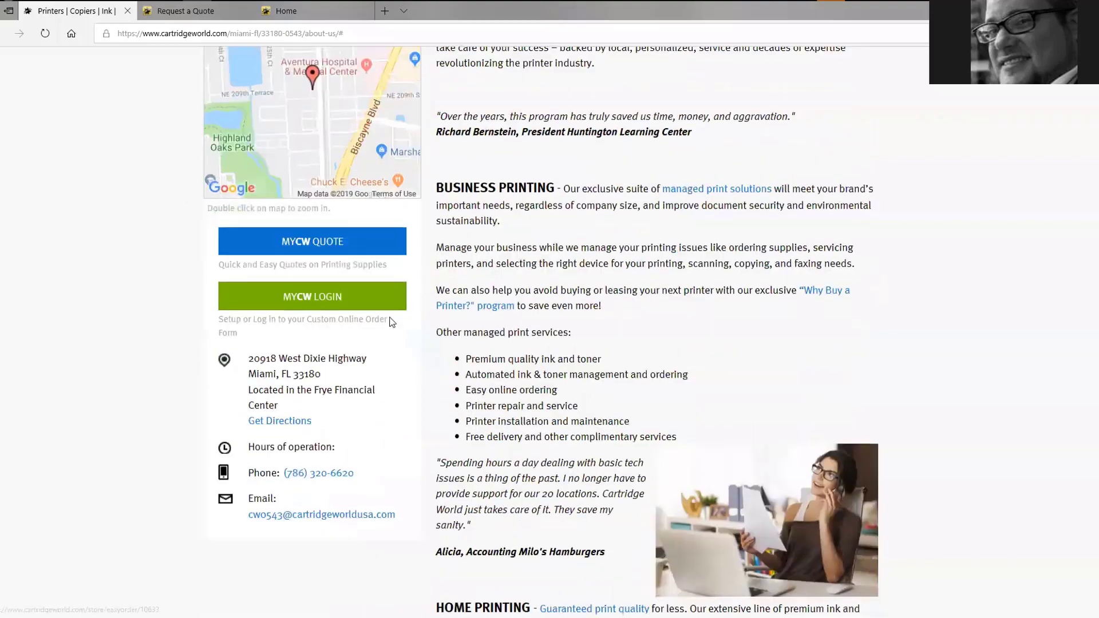
left_click(271, 17)
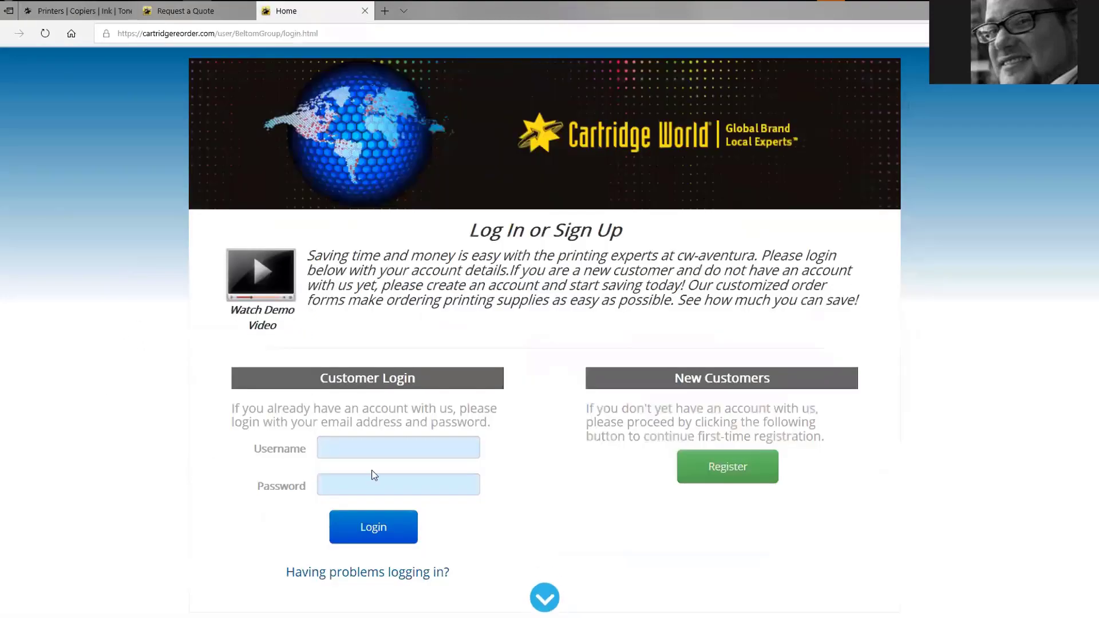
scroll(373, 458, "down", 3)
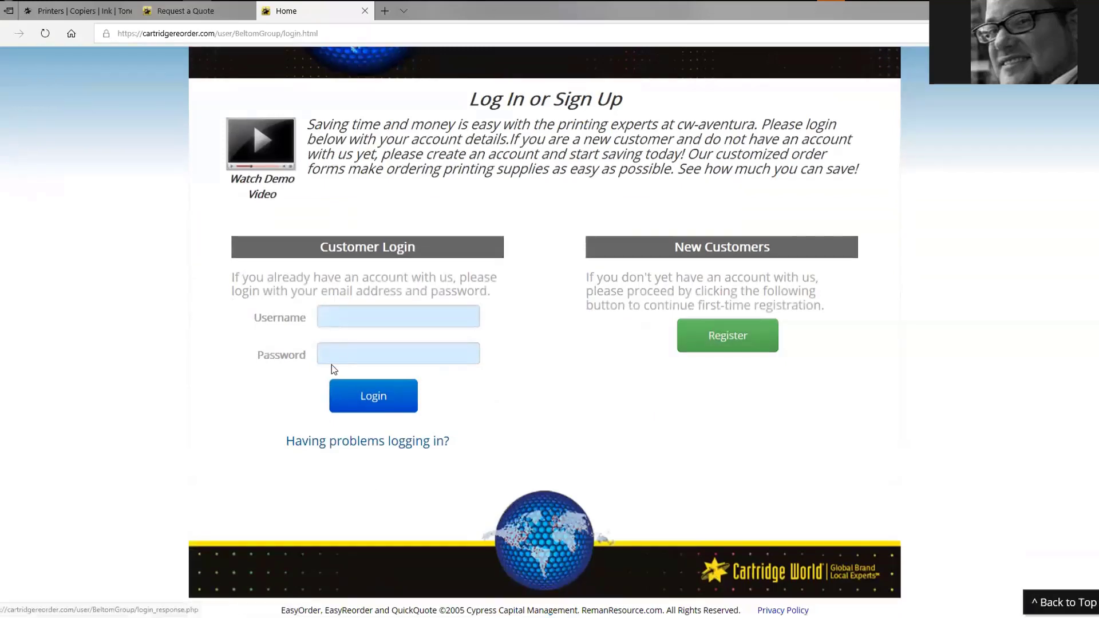
scroll(381, 343, "up", 3)
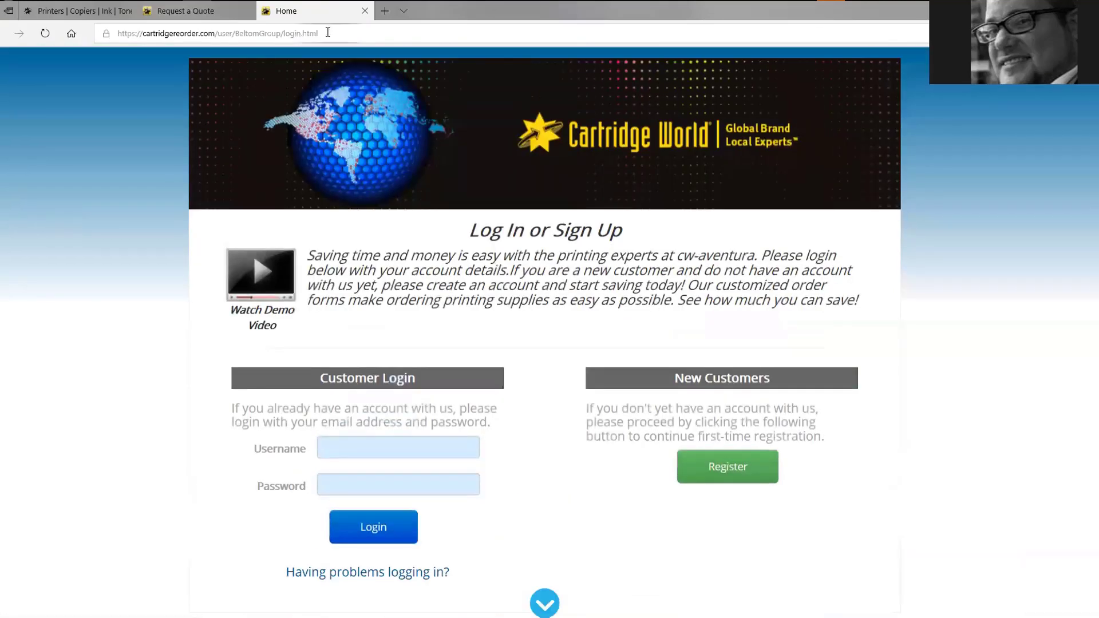
left_click(328, 33)
left_click(229, 475)
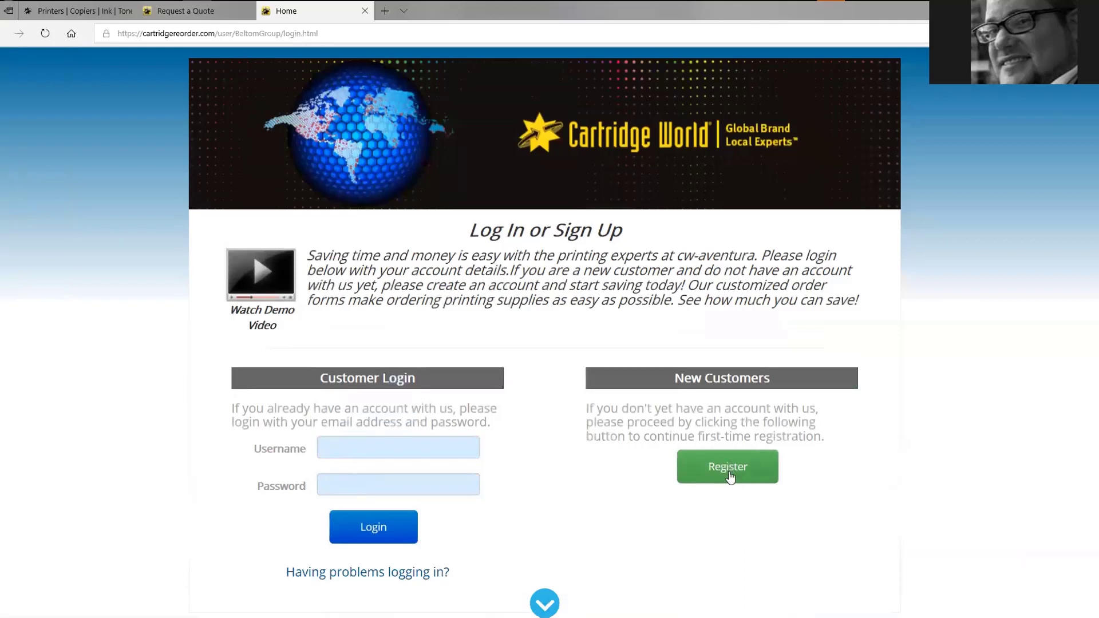
left_click(729, 476)
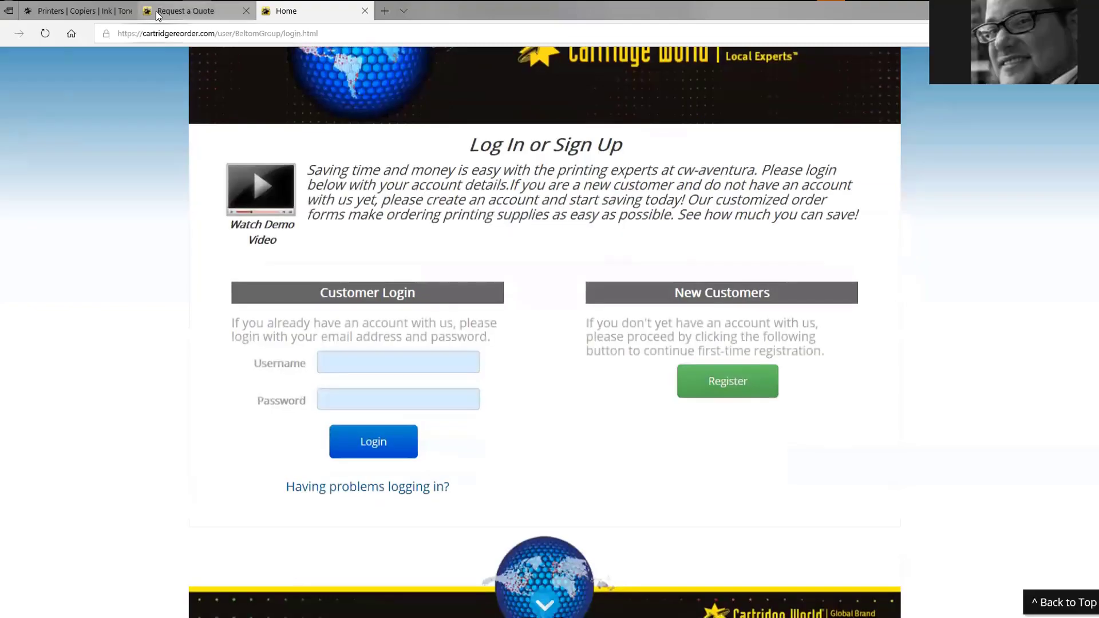
left_click(155, 12)
left_click(67, 14)
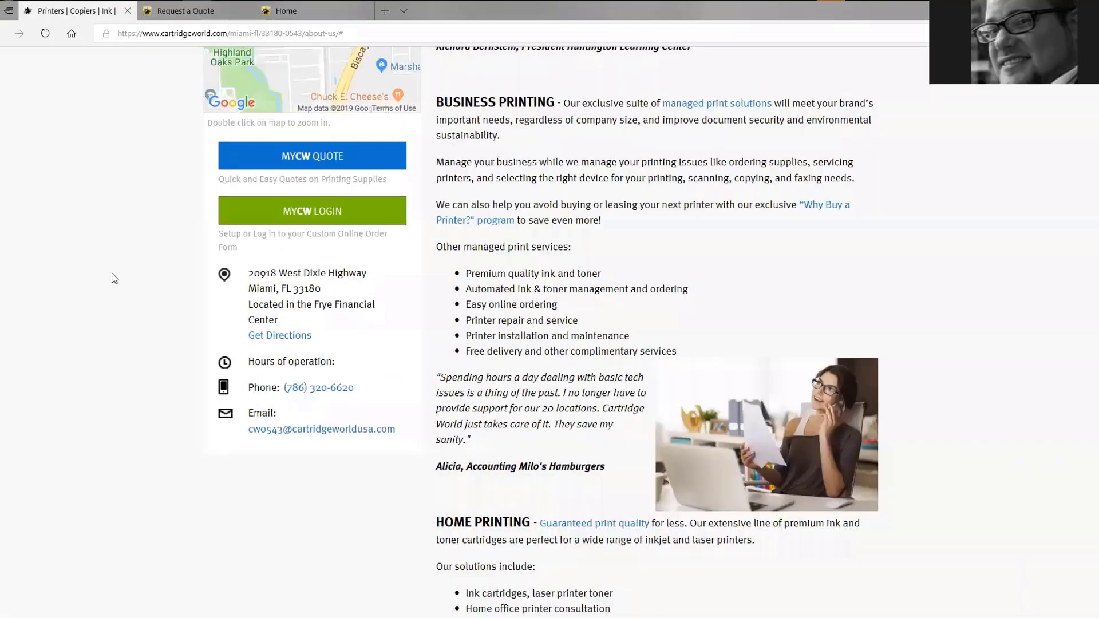
Open the MYCW QUOTE link's Request a Quote form in a new tab, then return to the admin quote preview
right_click(331, 327)
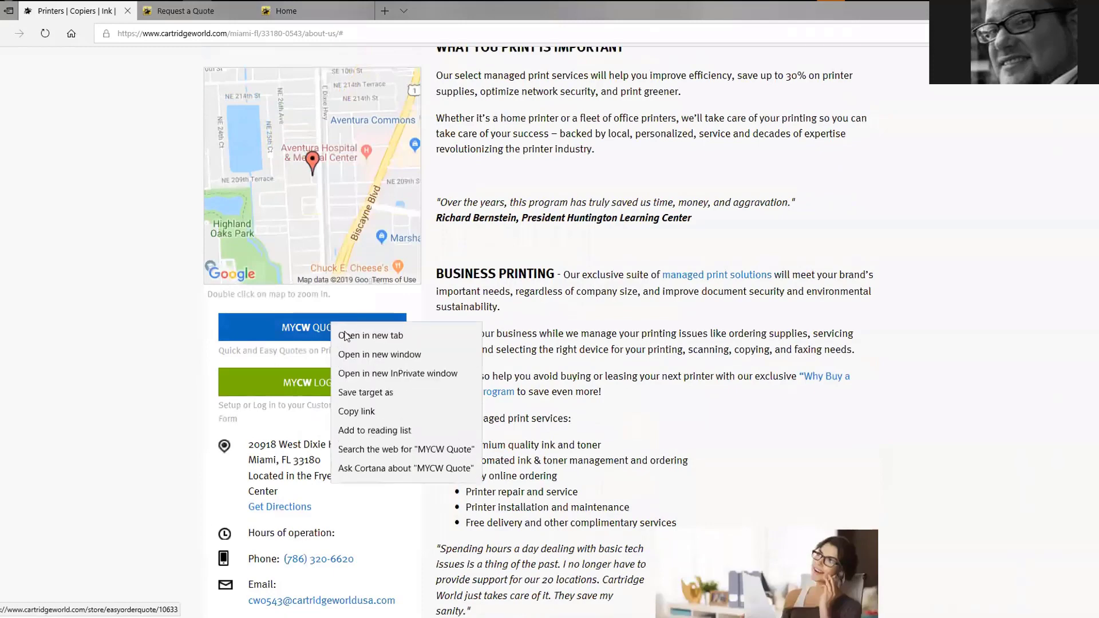
left_click(355, 339)
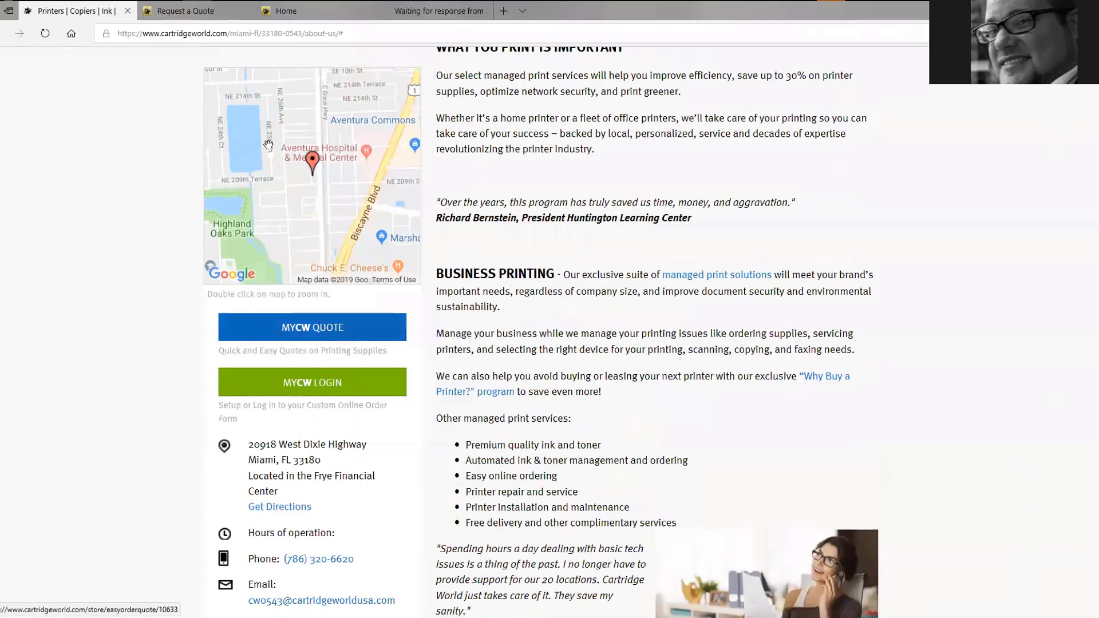
left_click(415, 12)
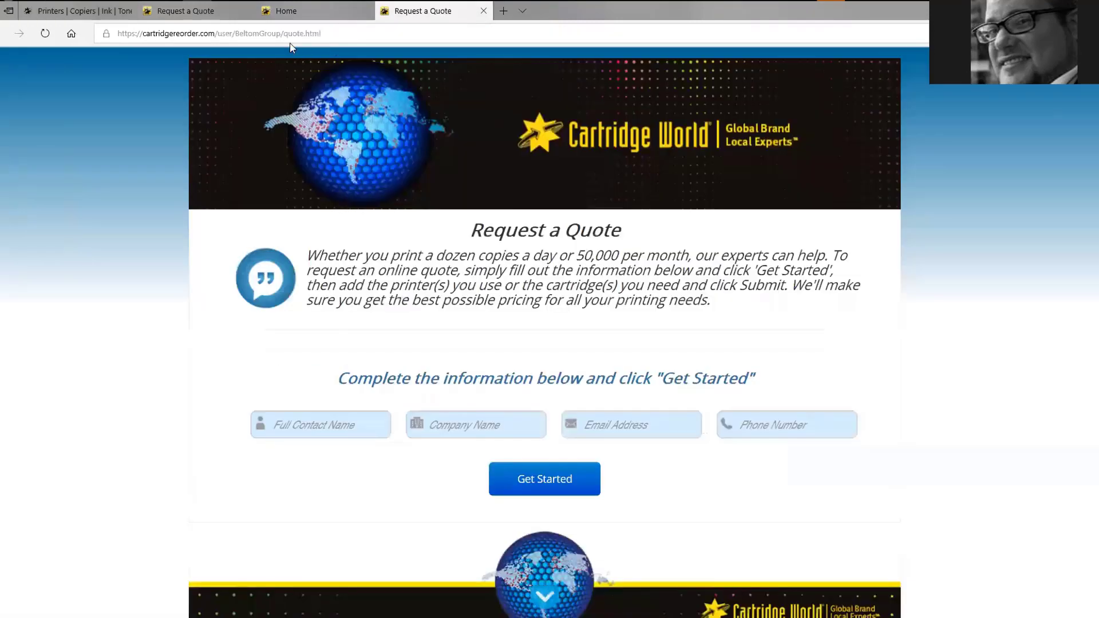
left_click(339, 31)
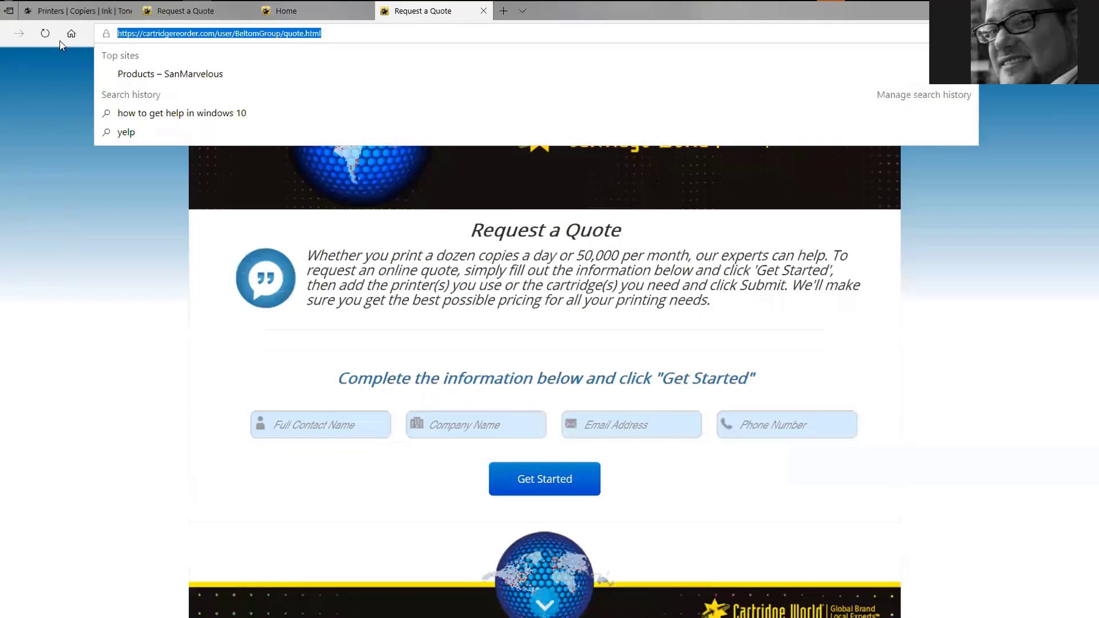
left_click(111, 277)
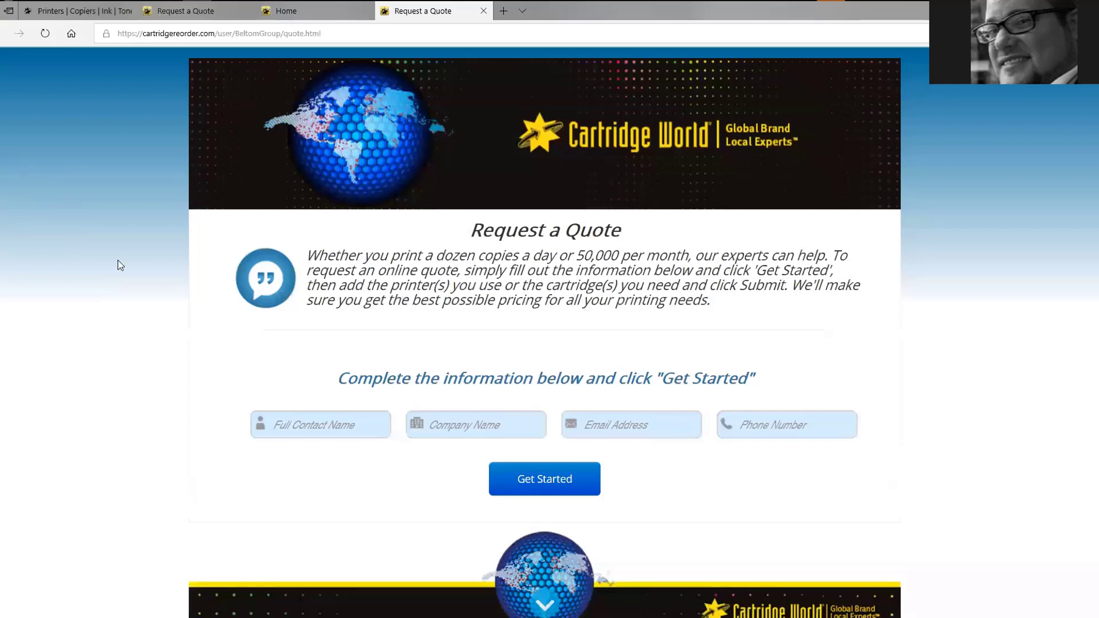
key("alt+Tab")
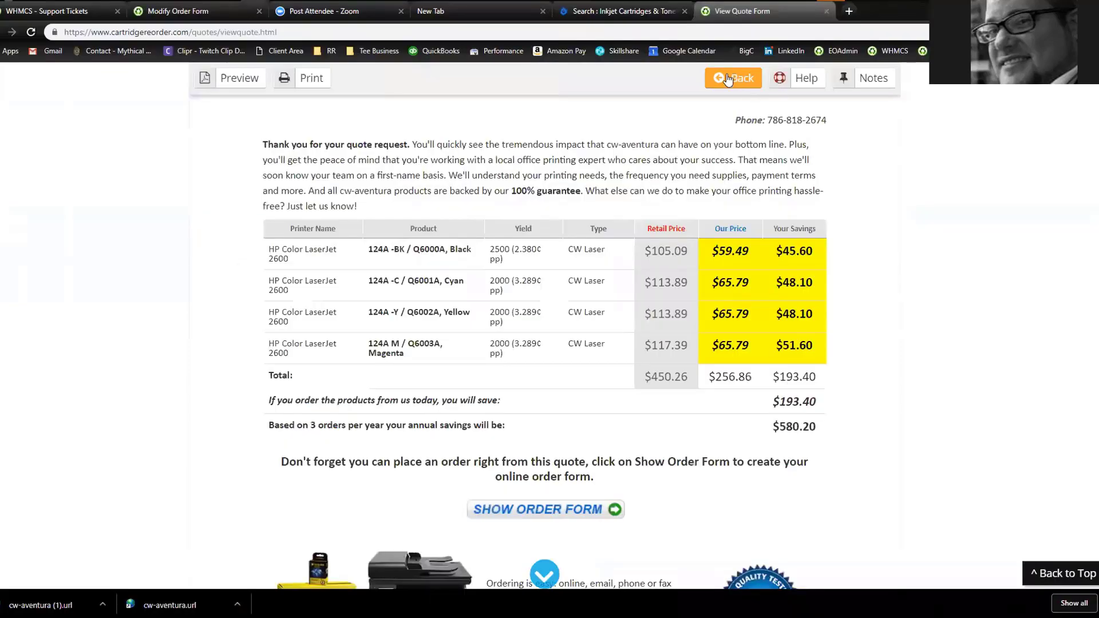
Leave the quote editor without saving and return to the admin home page
left_click(743, 83)
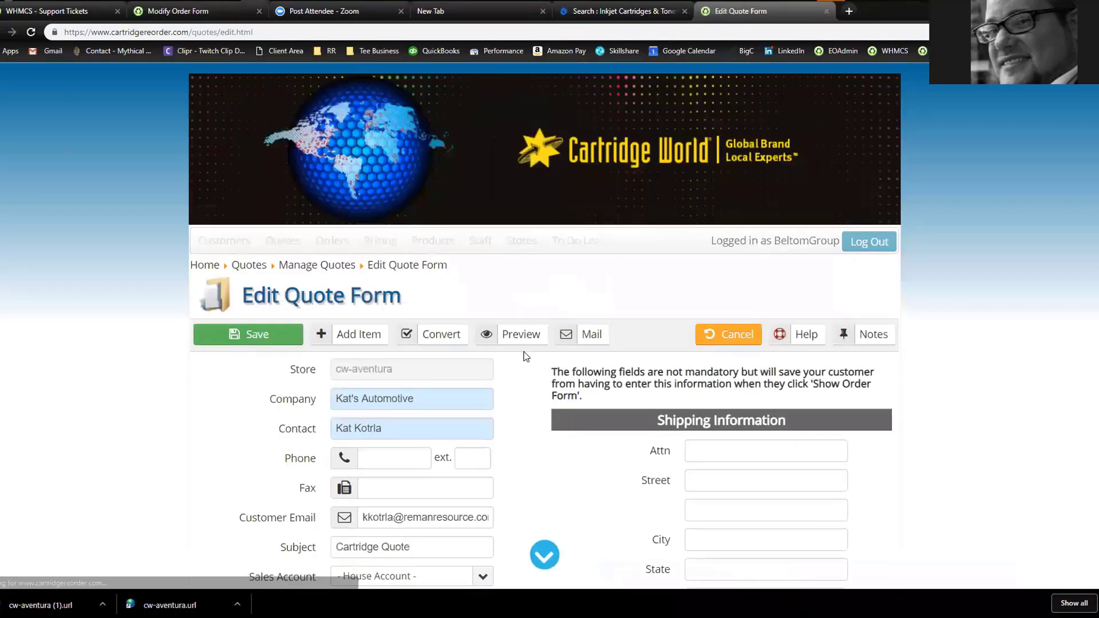
left_click(738, 334)
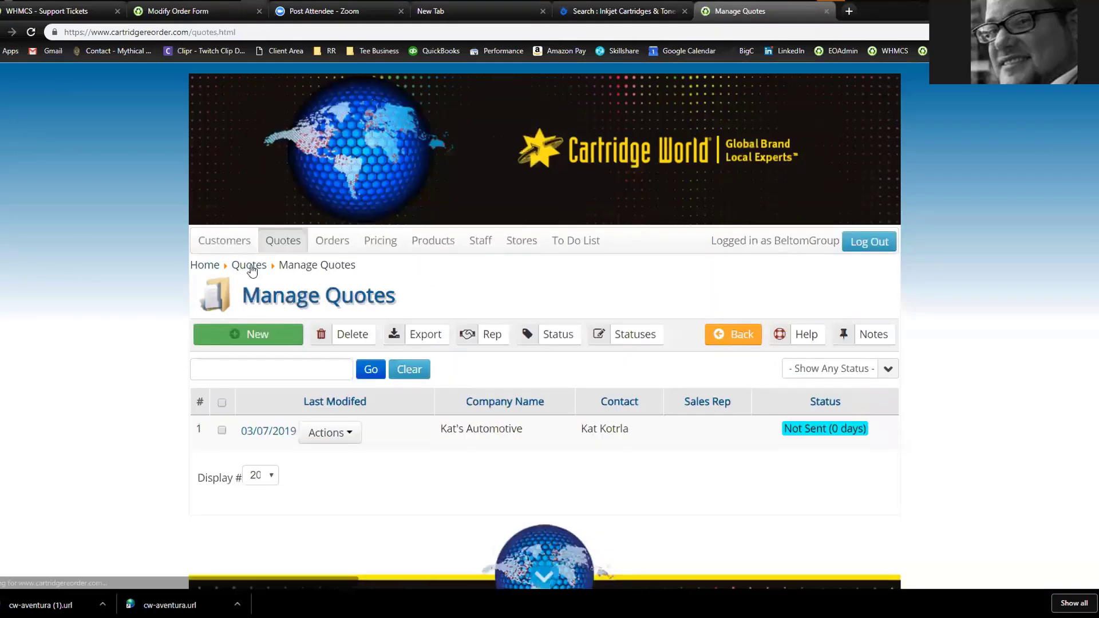
left_click(202, 267)
Save CustomerWorksheet1_EDITABLE_NEW.pdf from Start Here : Customer Files to the desktop and open it
scroll(114, 267, "down", 3)
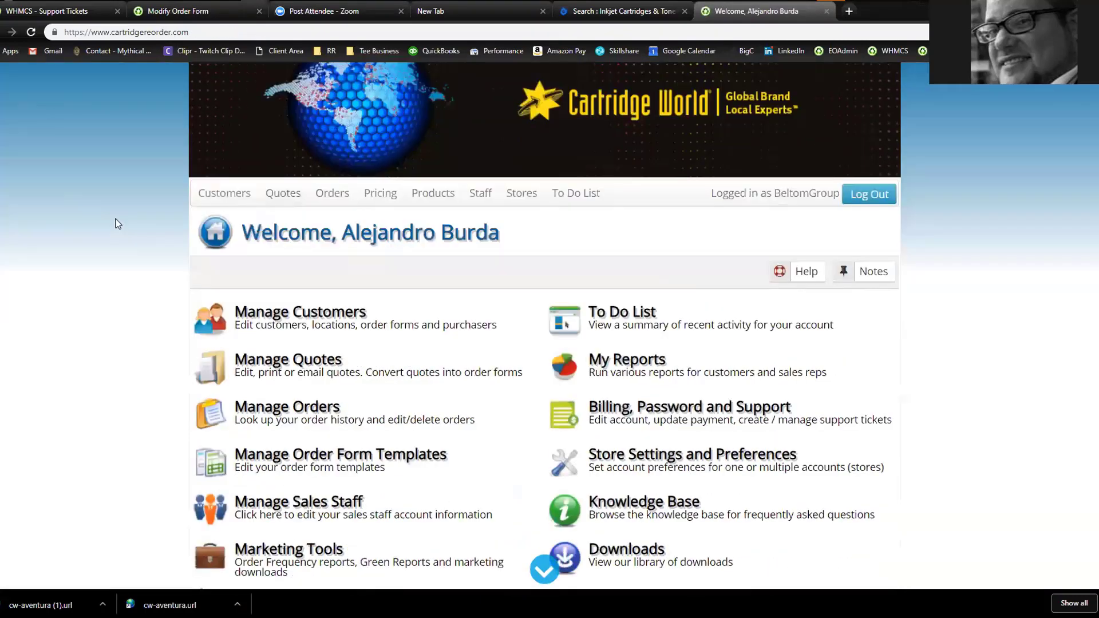
left_click(634, 424)
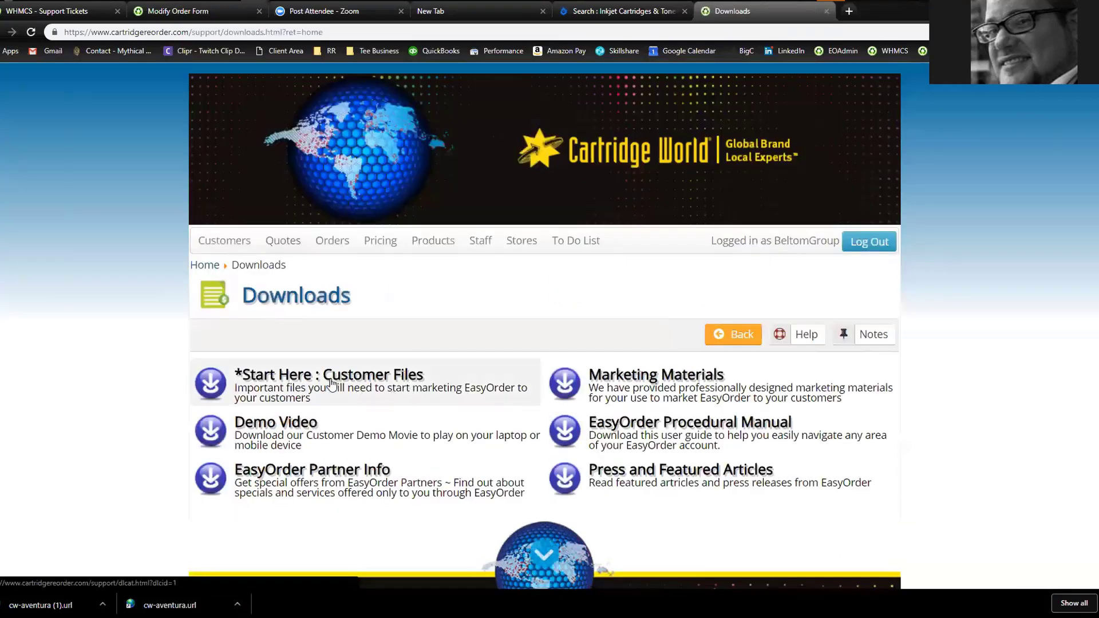
left_click(332, 384)
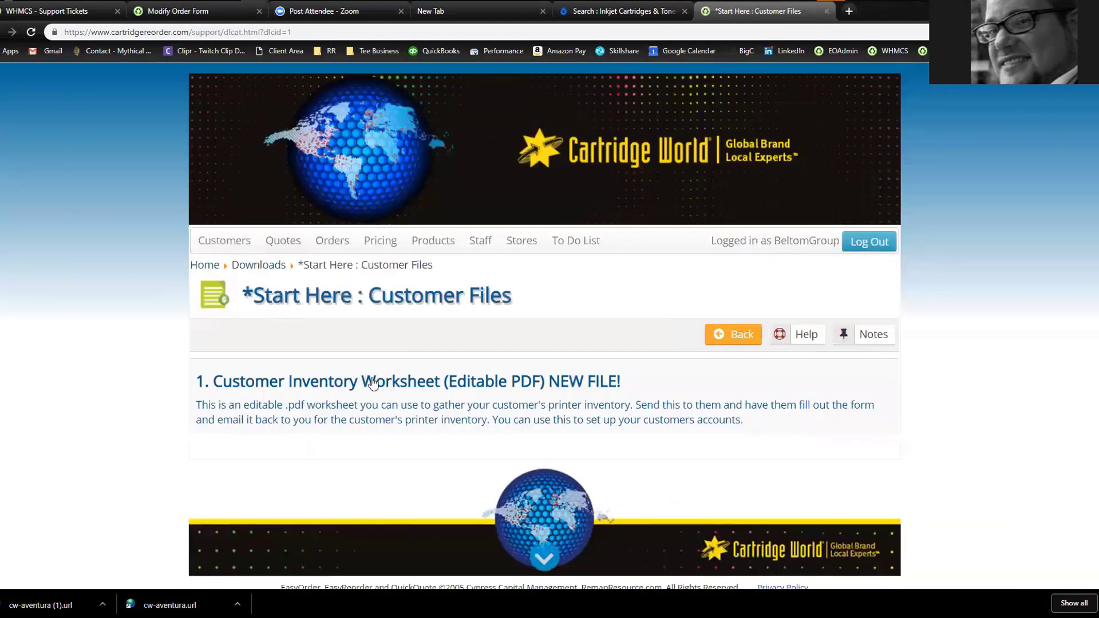
left_click(372, 383)
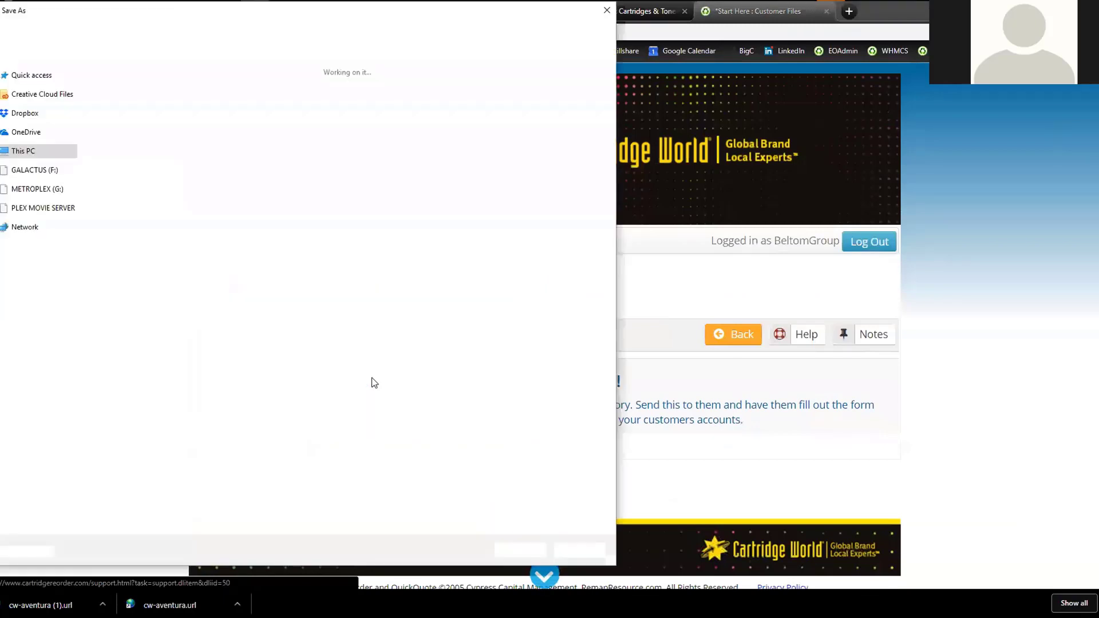
left_click(511, 553)
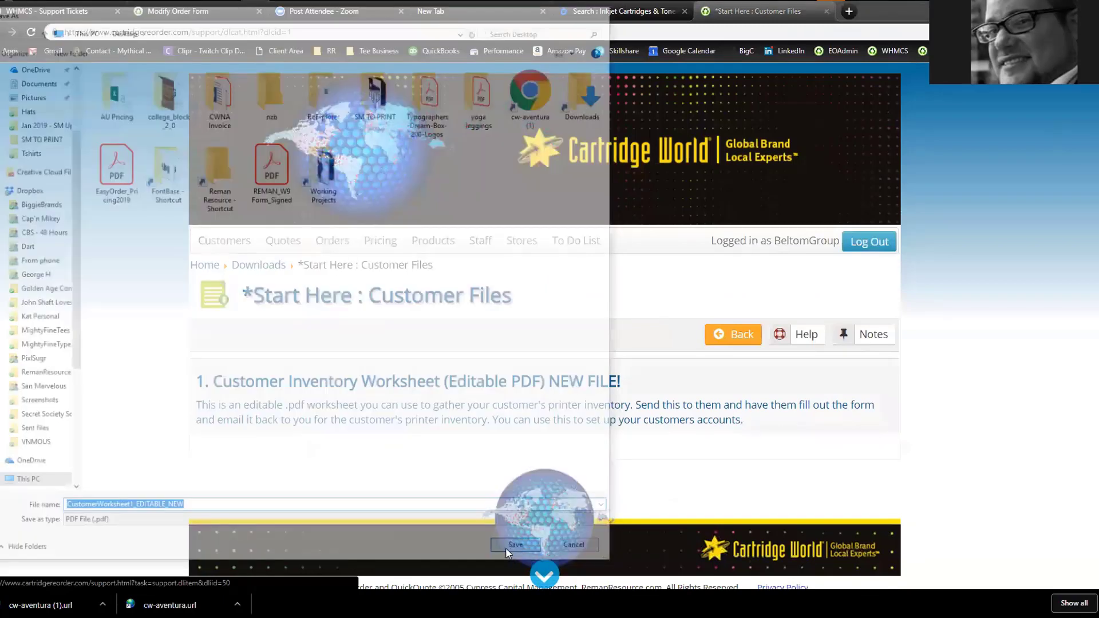
left_click(50, 605)
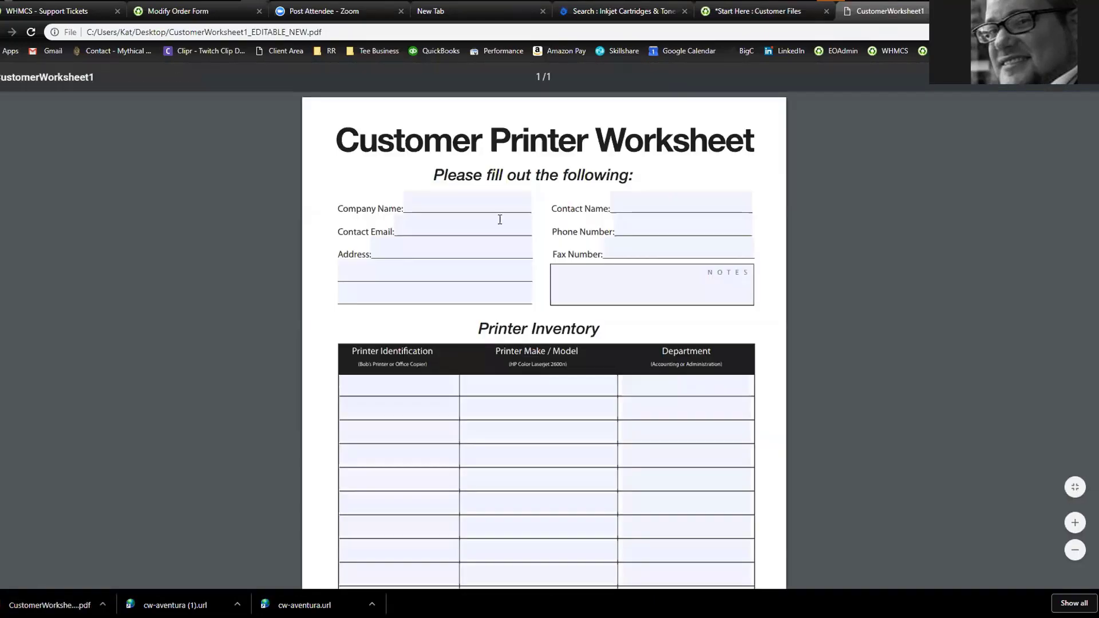
Enter sample text in Company Name and the first row's Printer Identification, Make / Model and Department cells
left_click(448, 203)
type("adfad")
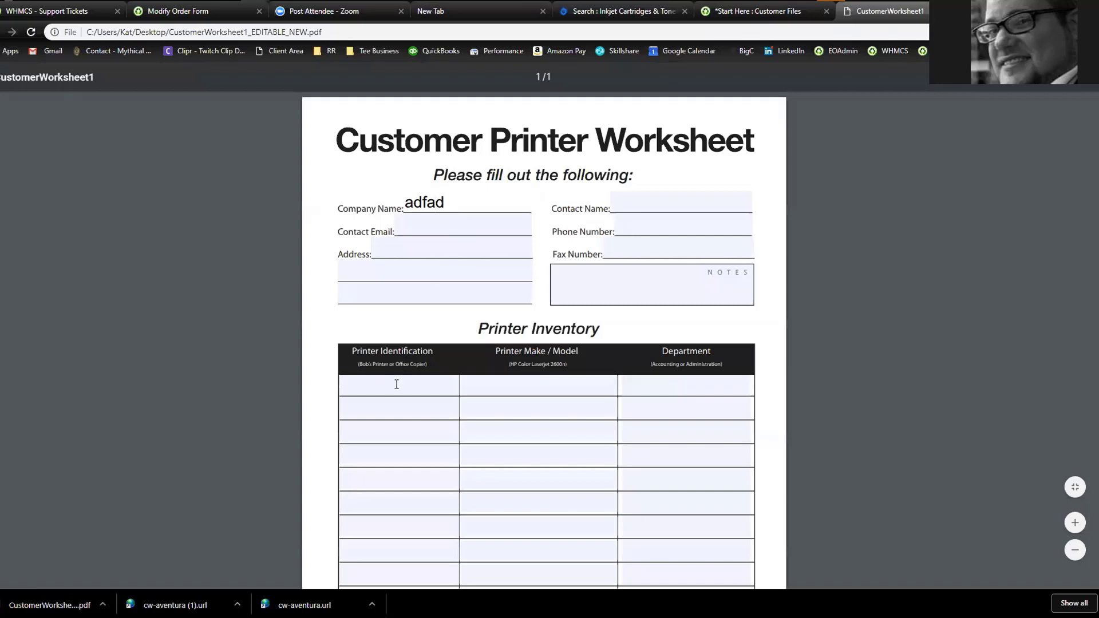
left_click(395, 383)
type("adfad")
left_click(489, 385)
type("adafdf")
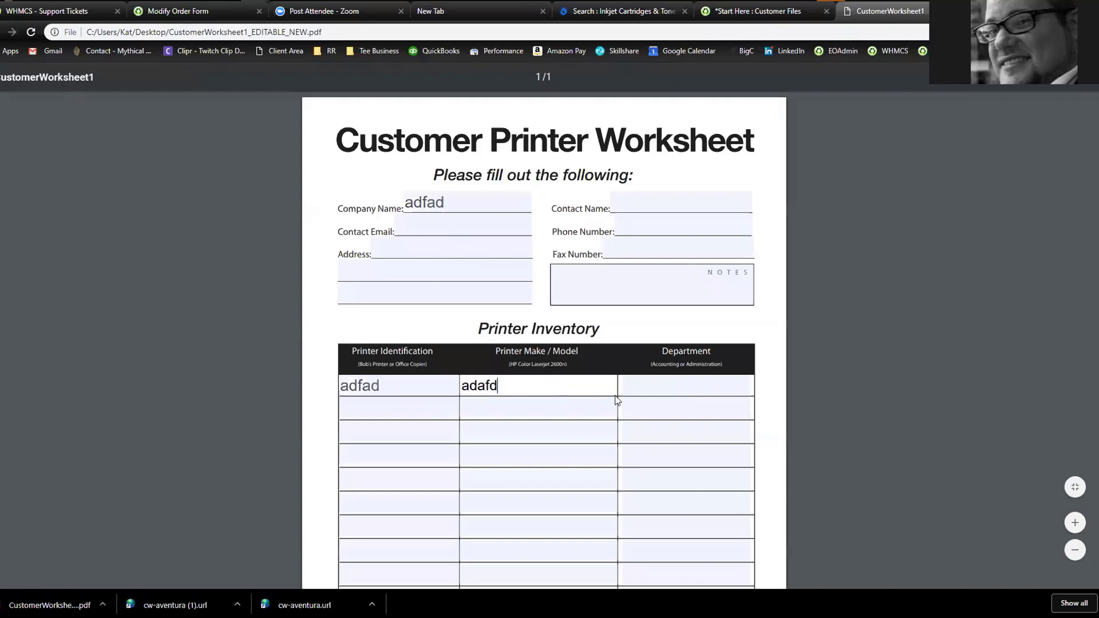
left_click(648, 387)
type("adafds")
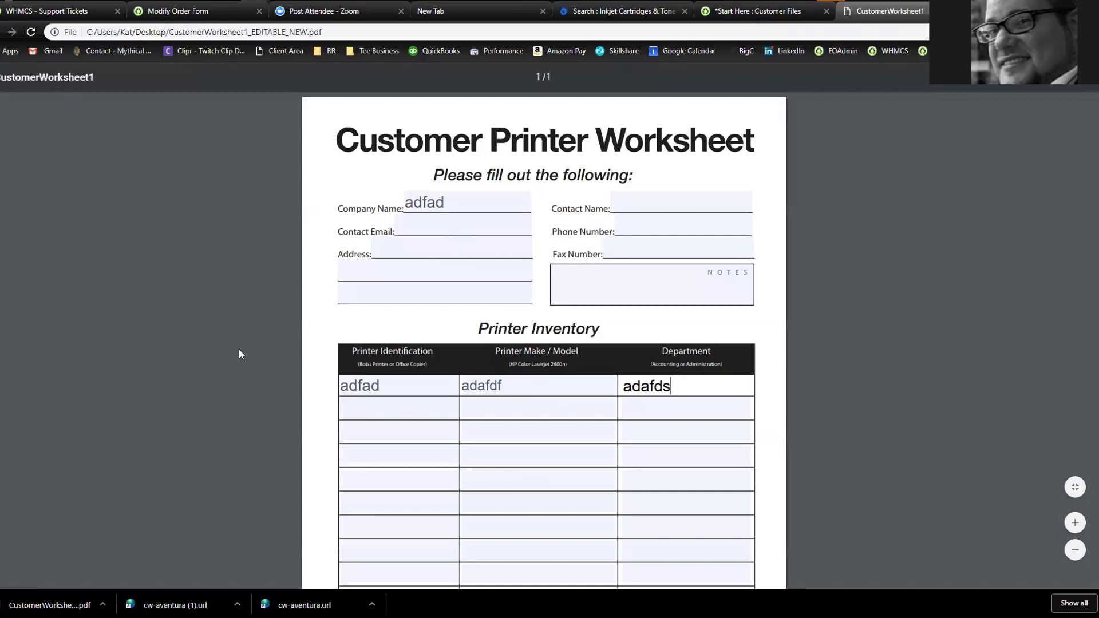
scroll(245, 354, "down", 3)
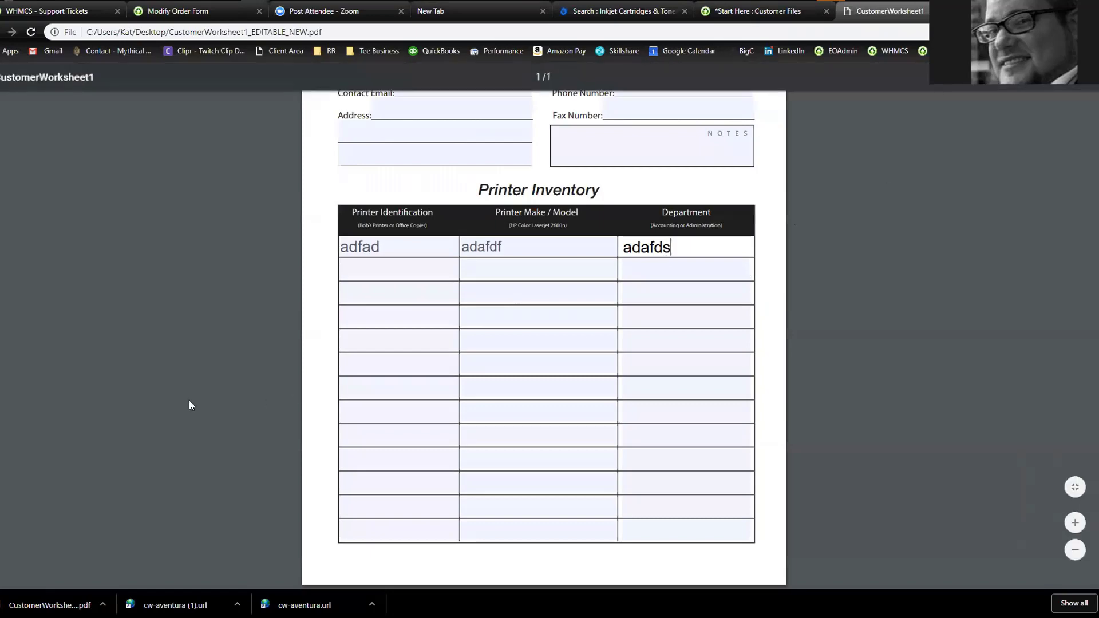
scroll(195, 395, "up", 3)
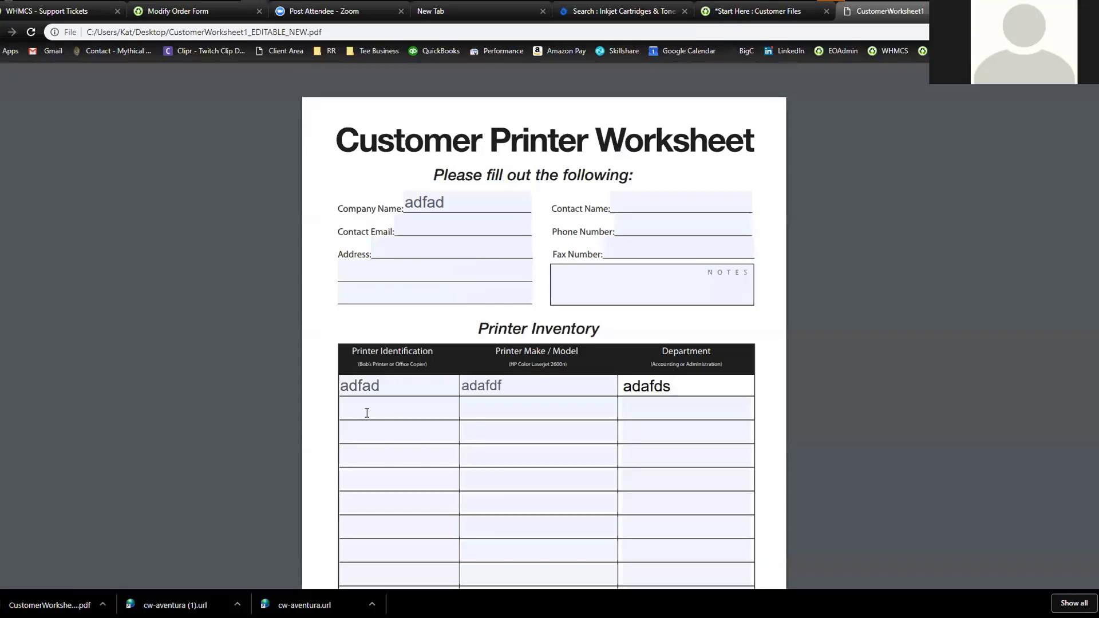
Leave the Modify Order Form page and return to the EasyOrder home dashboard
left_click(52, 11)
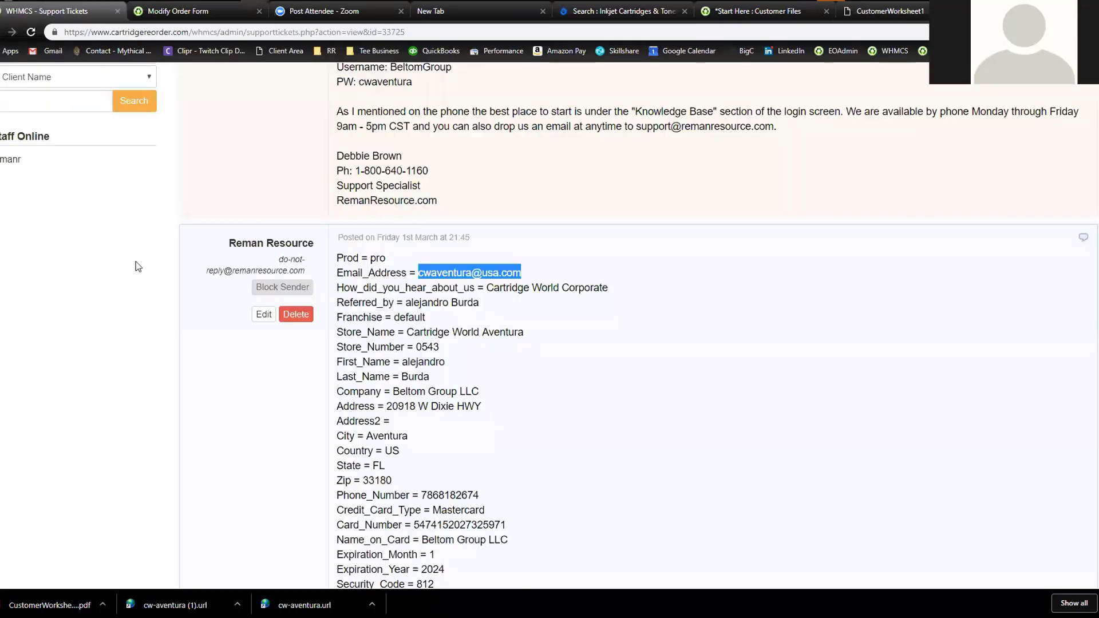
left_click(207, 9)
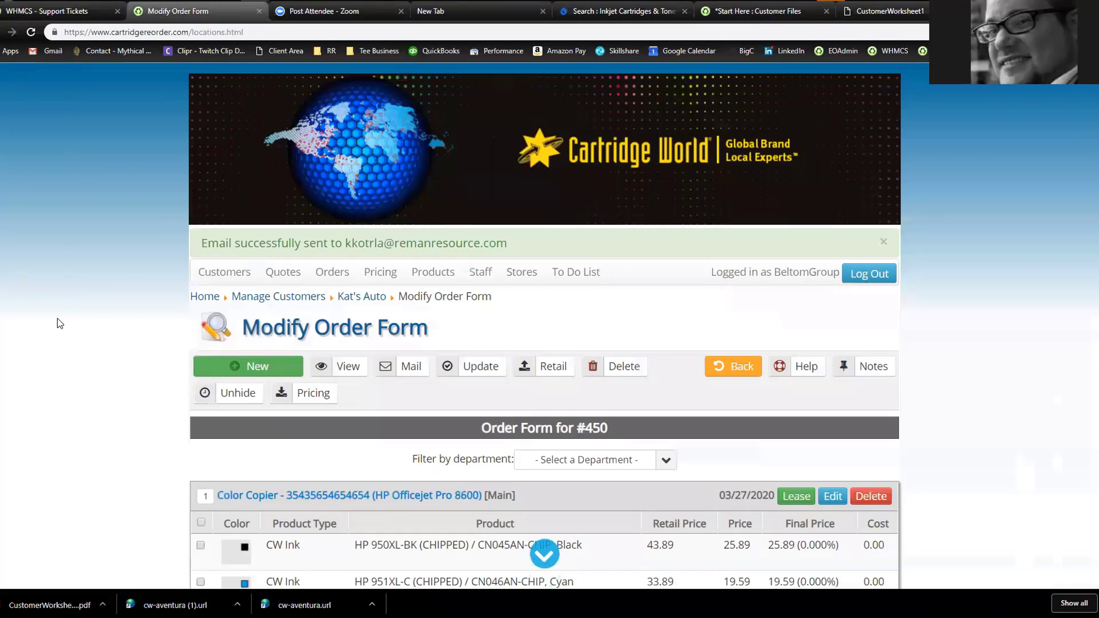
scroll(58, 318, "down", 2)
scroll(59, 330, "up", 2)
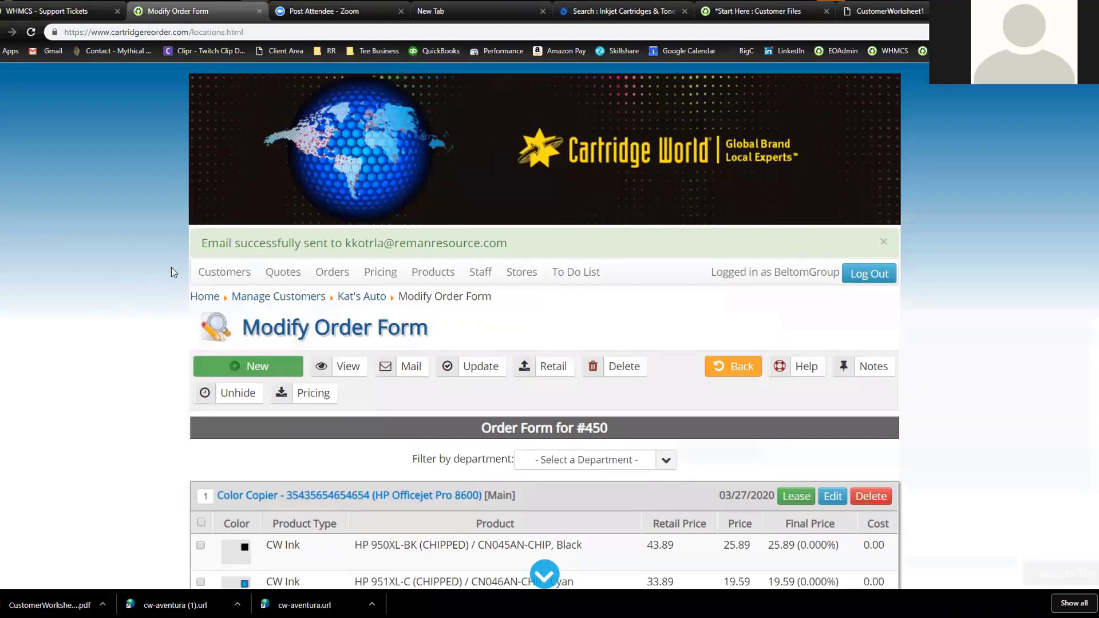
left_click(204, 296)
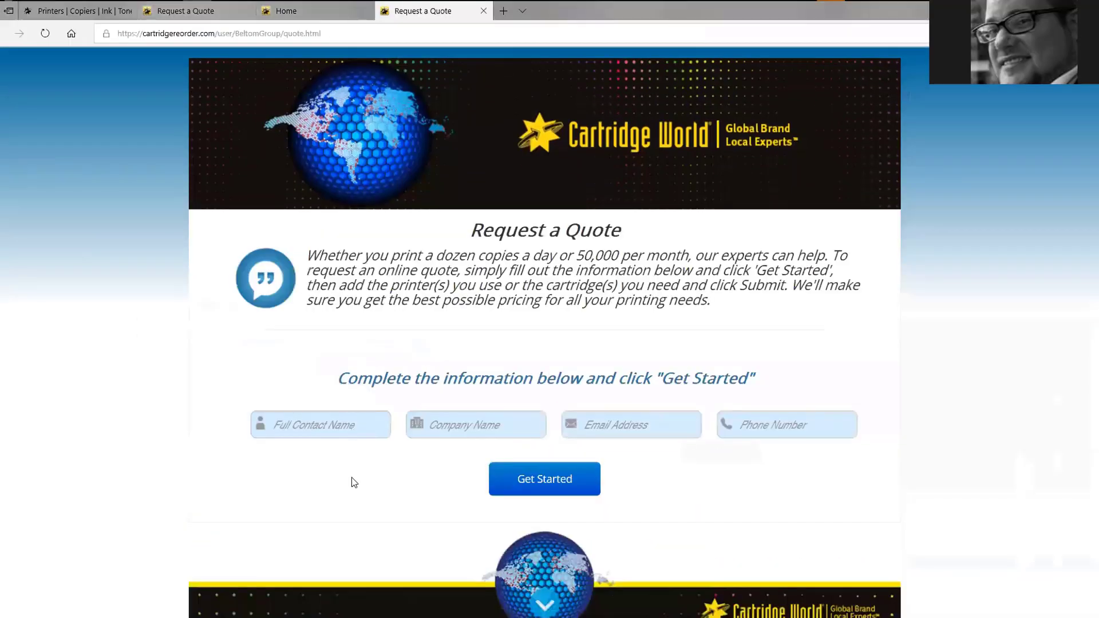
Enter a sample contact name, company, e-mail address and phone number, correct the phone entry, and submit with Get Started
left_click(309, 423)
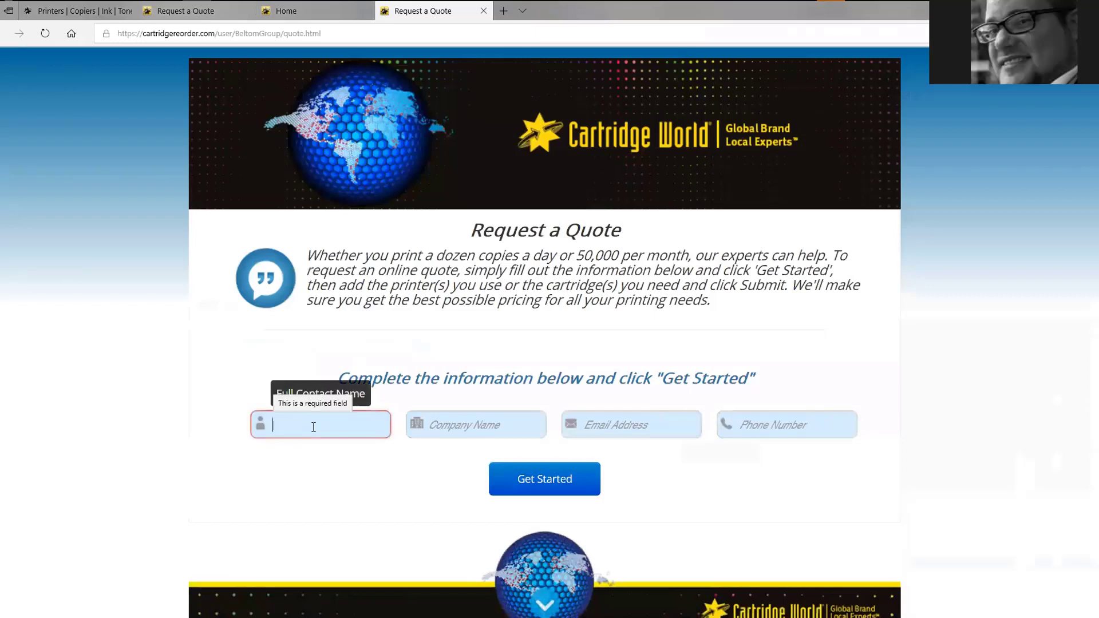
type("Bob's")
key("Tab")
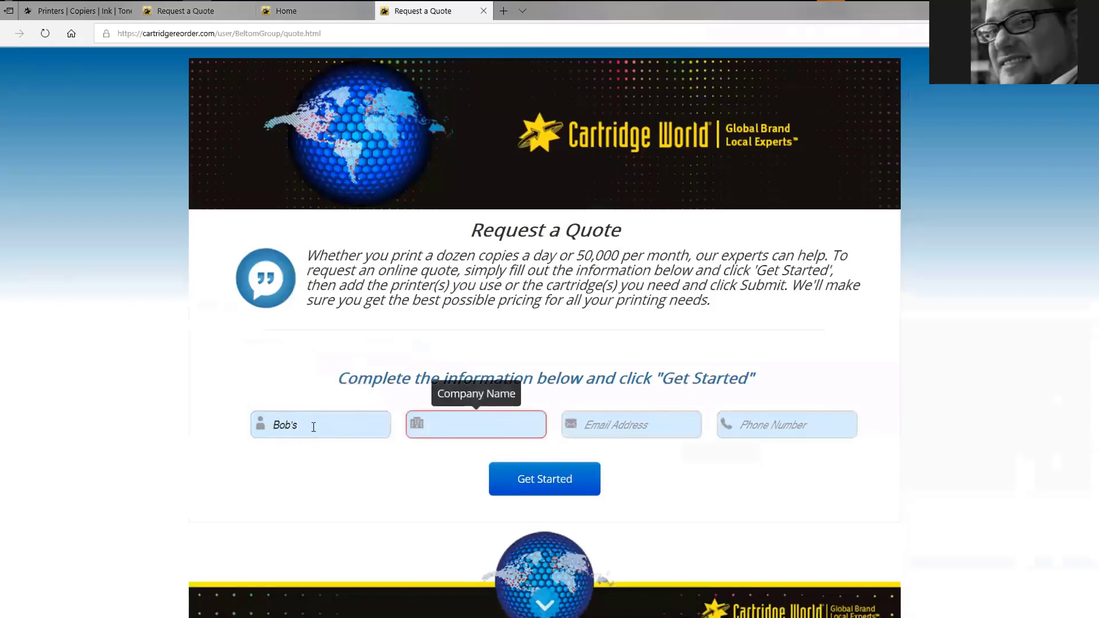
type("B")
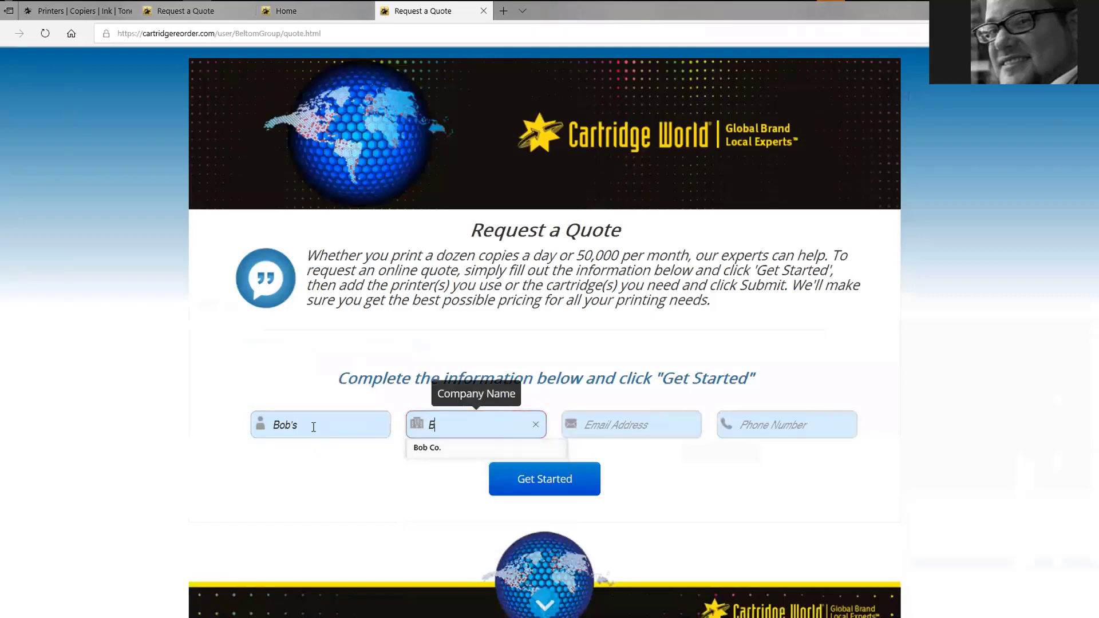
type("ob Co")
key("Tab")
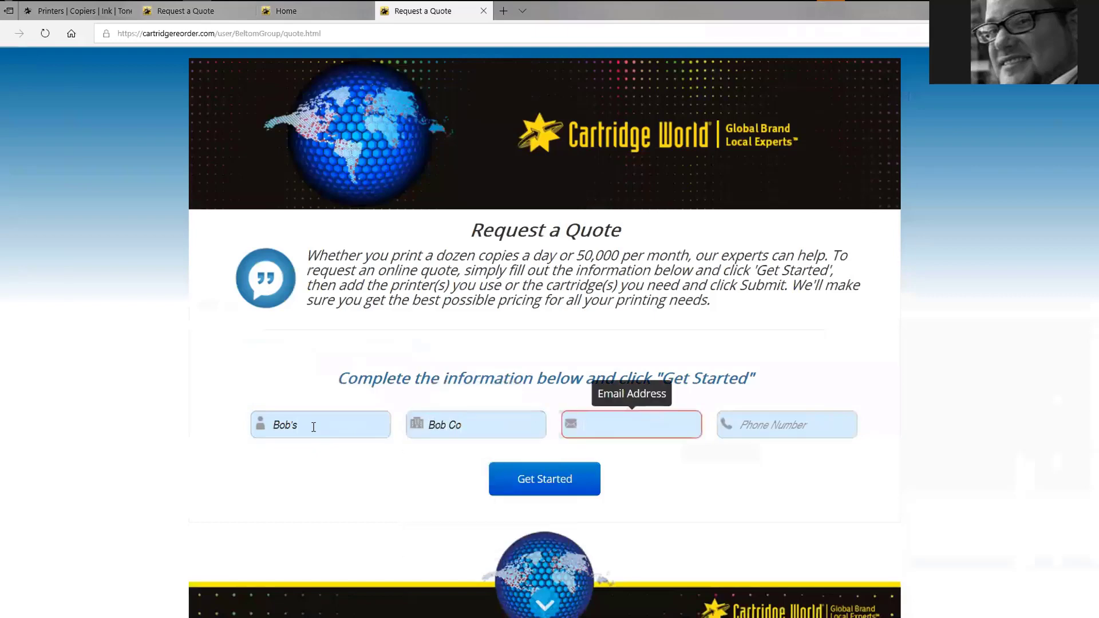
type("info@")
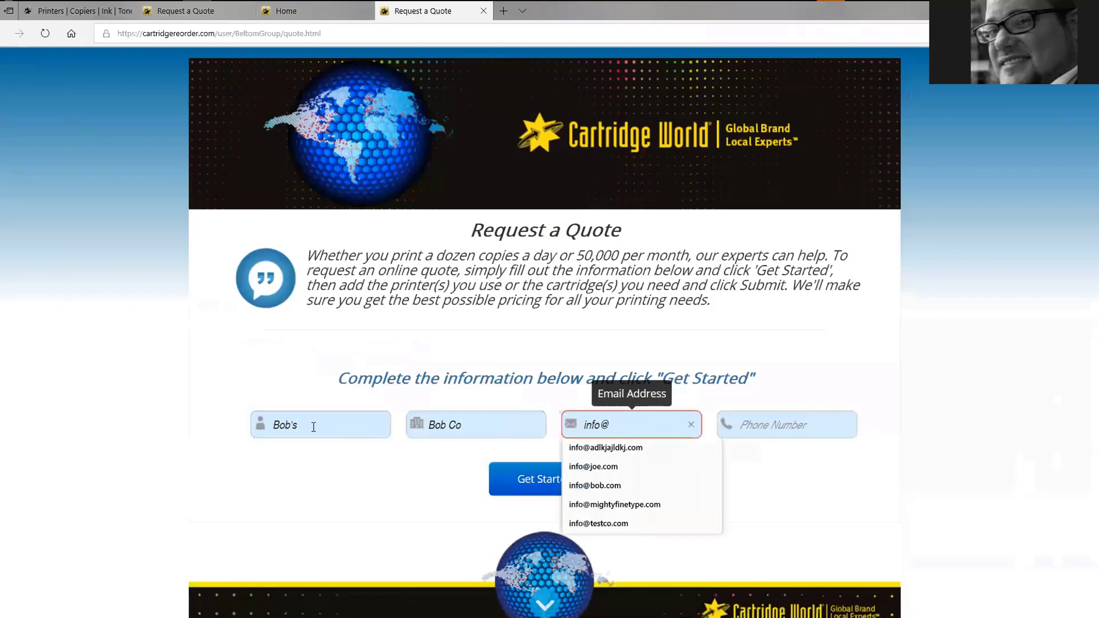
type("odiaeoknjrfaoeiu.com")
key("Tab")
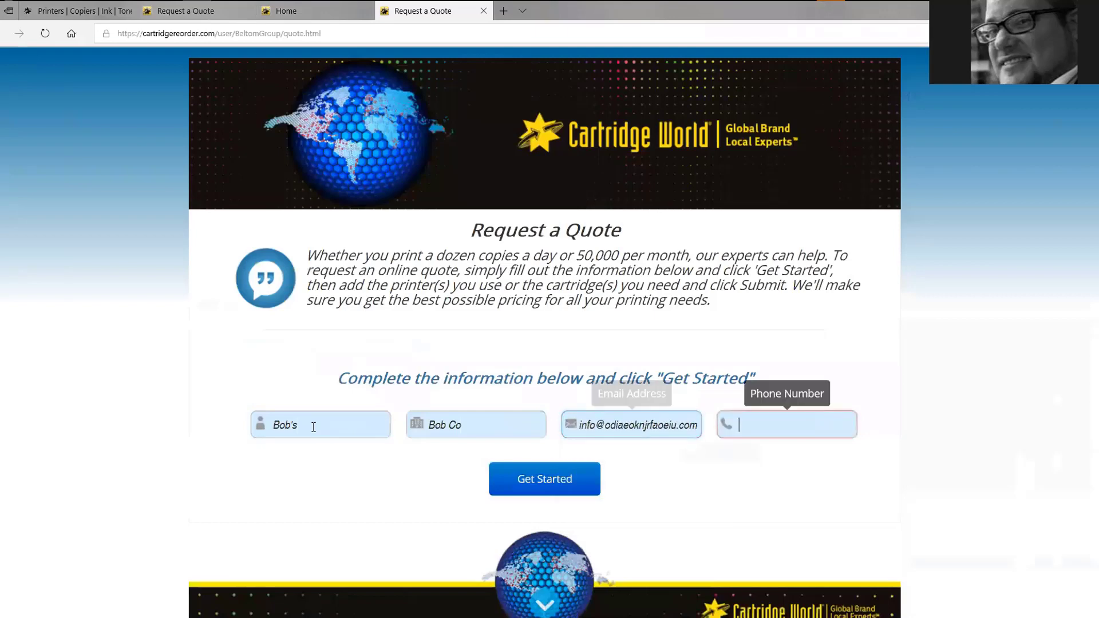
type("6+546+5165")
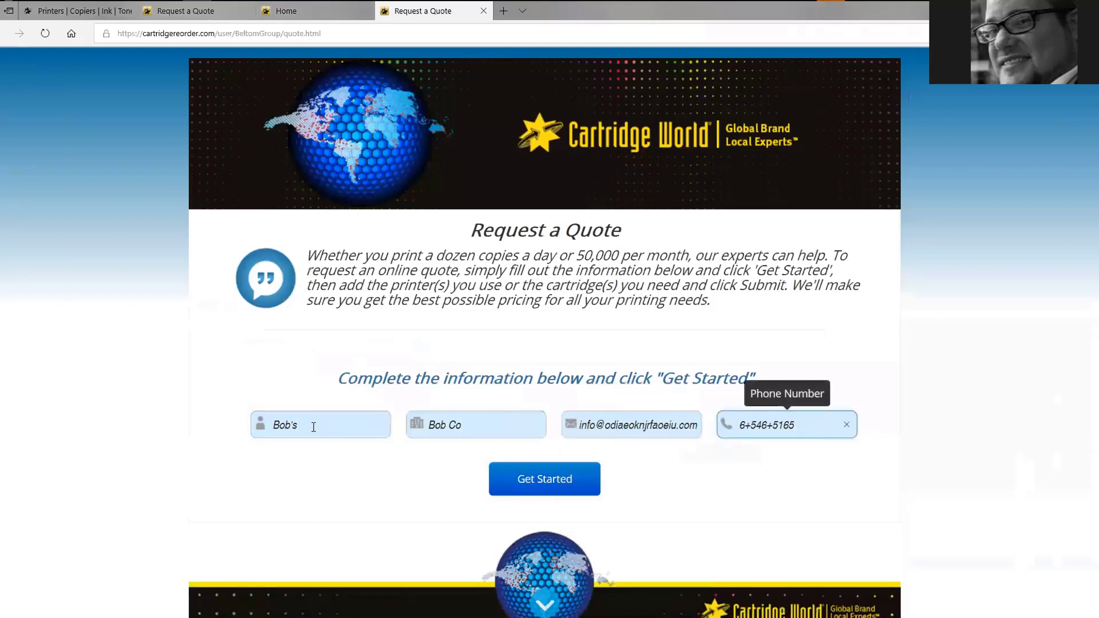
key("BackSpace")
key("BackSpace")
key("BackSpace")
key("BackSpace")
key("BackSpace")
key("BackSpace")
key("BackSpace")
key("BackSpace")
key("BackSpace")
type("5555555555")
left_click(531, 491)
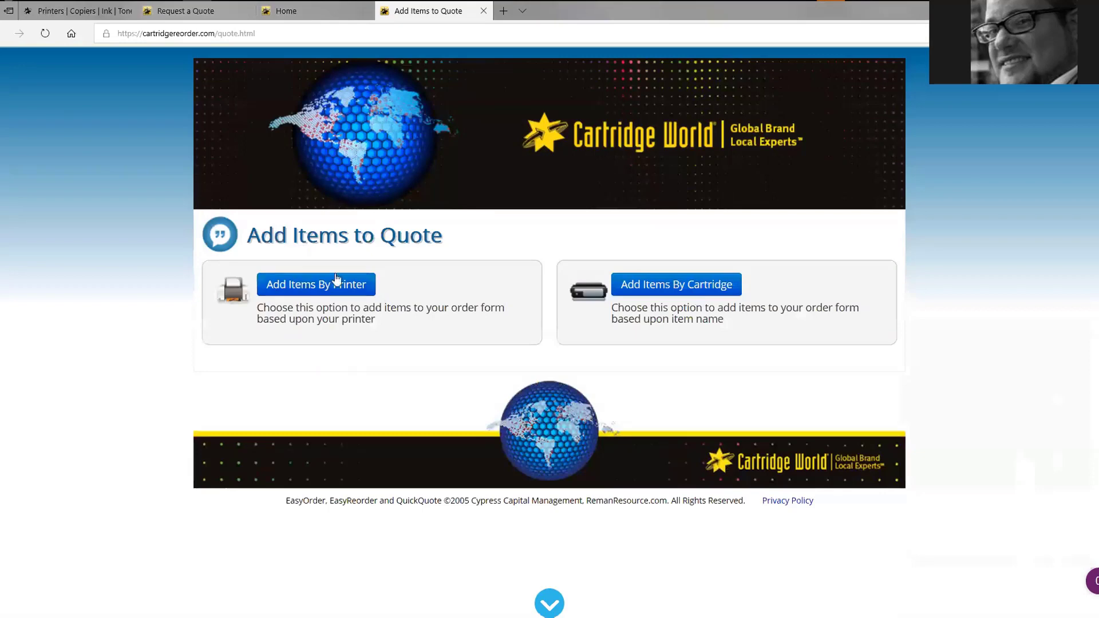
Bring the EasyOrder dashboard forward and open Manage Quotes to find the new Not Sent quote
mouse_move(142, 52)
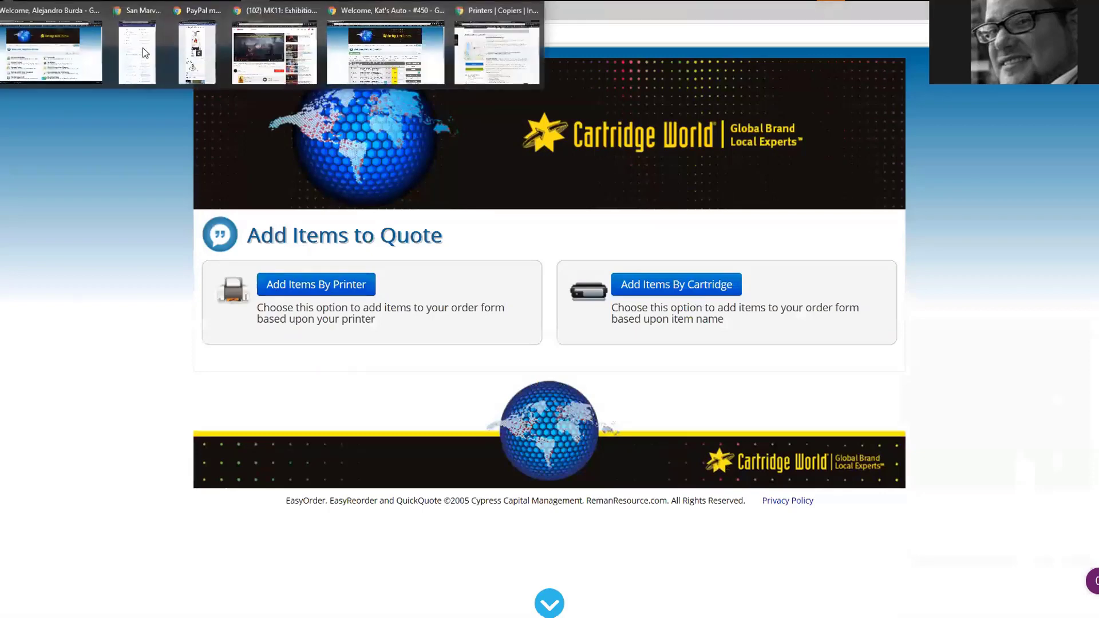
left_click(88, 47)
left_click(267, 408)
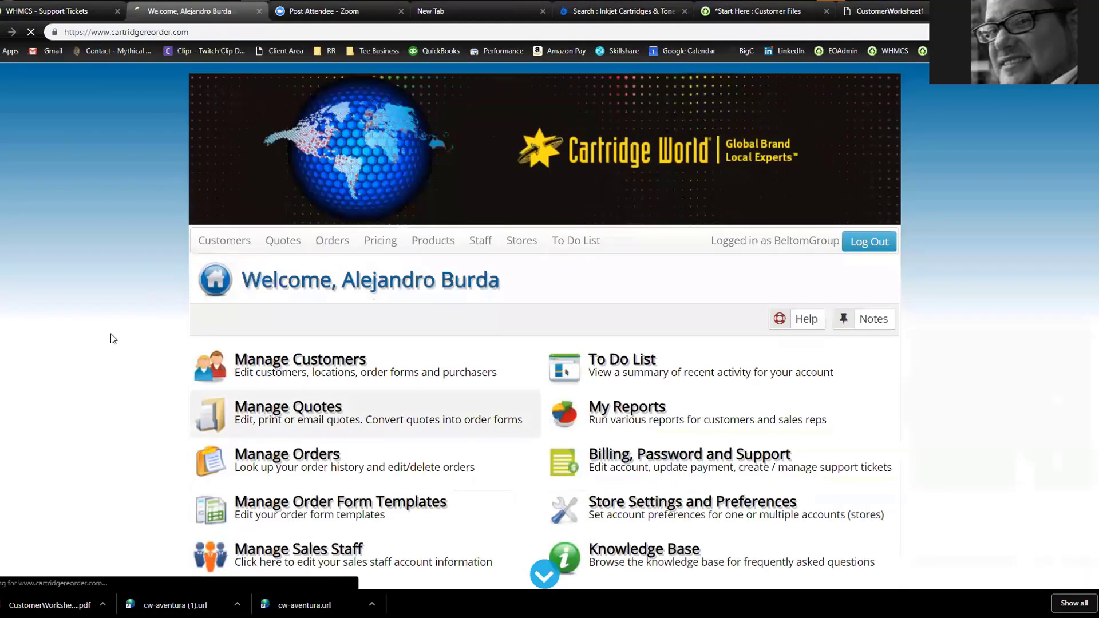
scroll(95, 280, "down", 2)
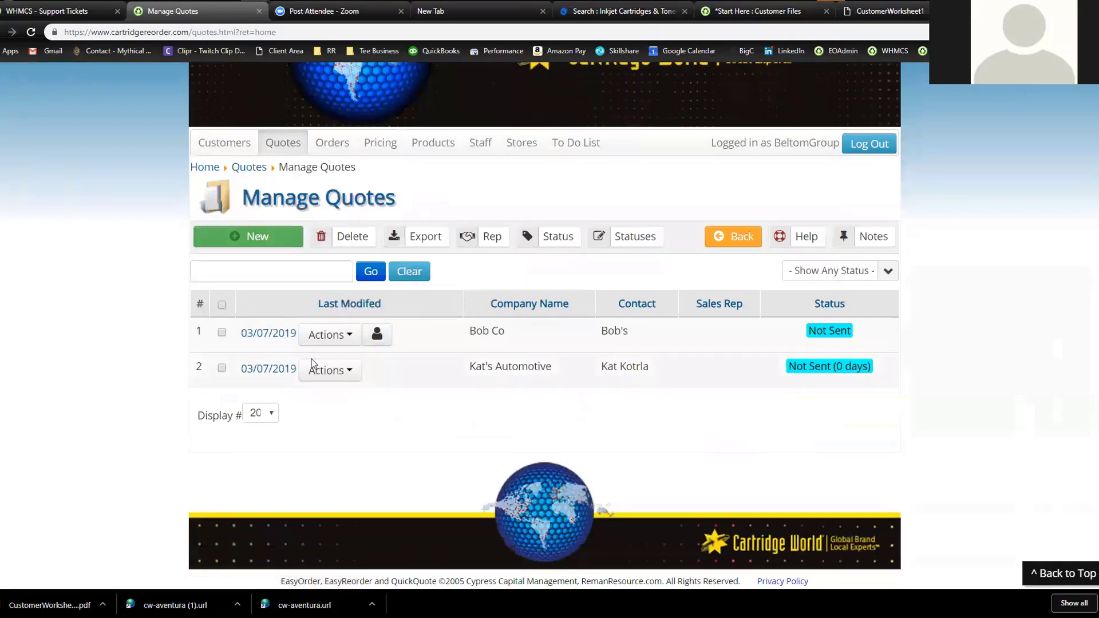
Open the new quote's Edit Quote Form and highlight its submitted phone number and customer e-mail
left_click(268, 334)
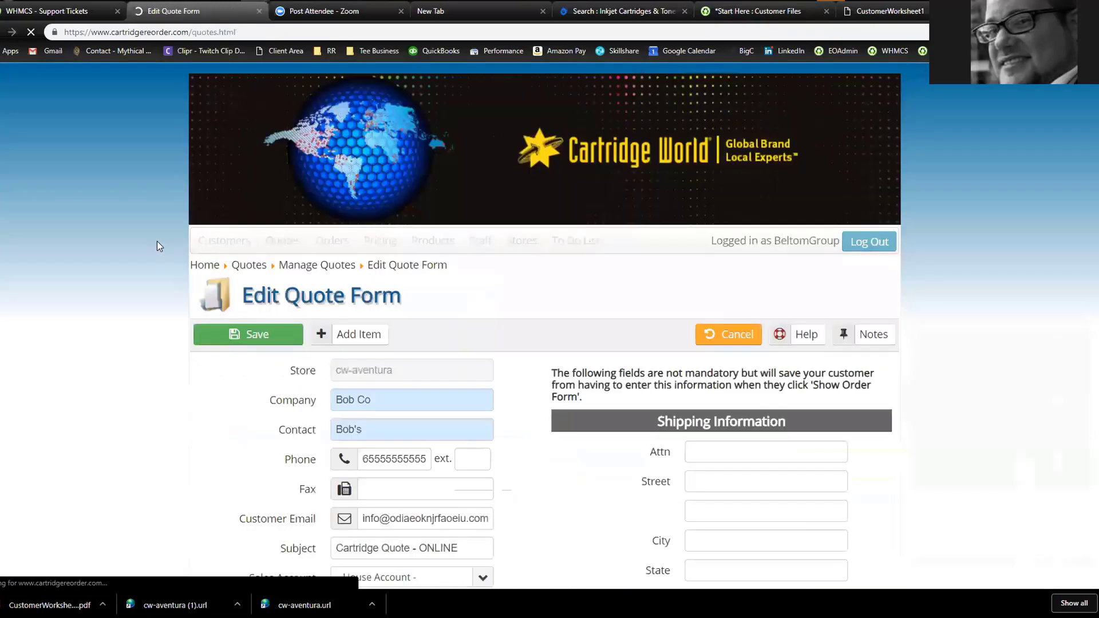
scroll(151, 247, "down", 8)
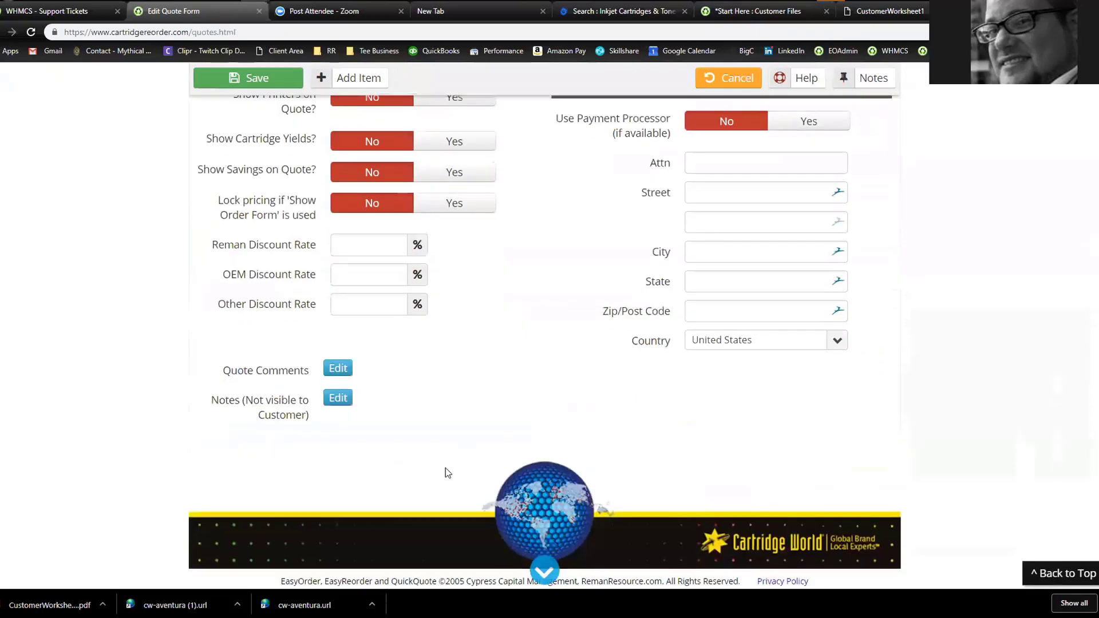
scroll(428, 358, "up", 6)
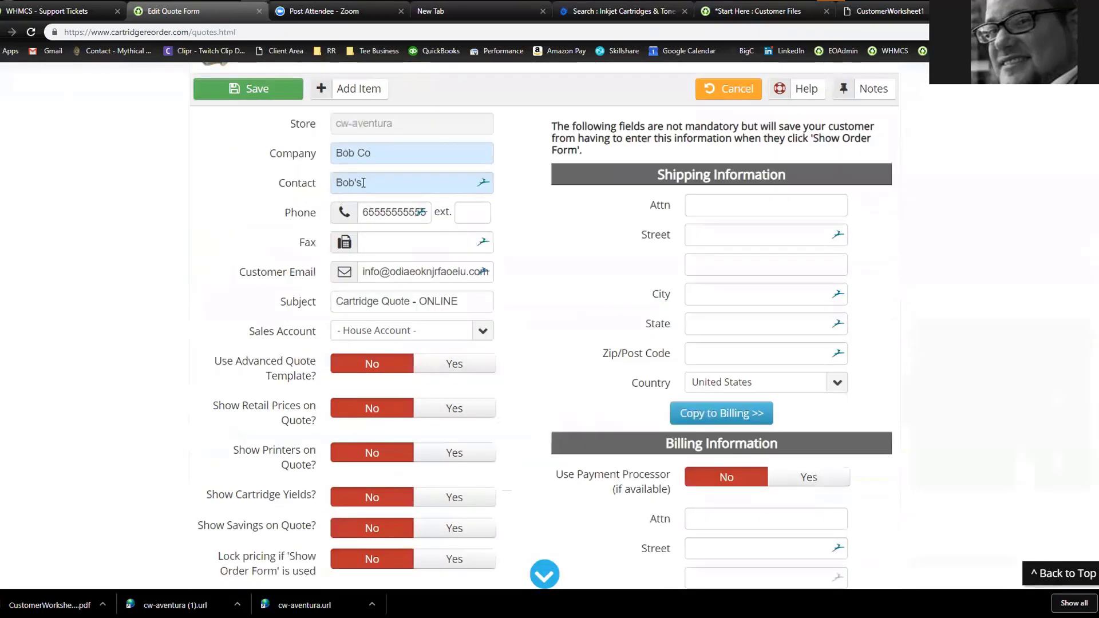
left_click_drag(364, 213, 428, 213)
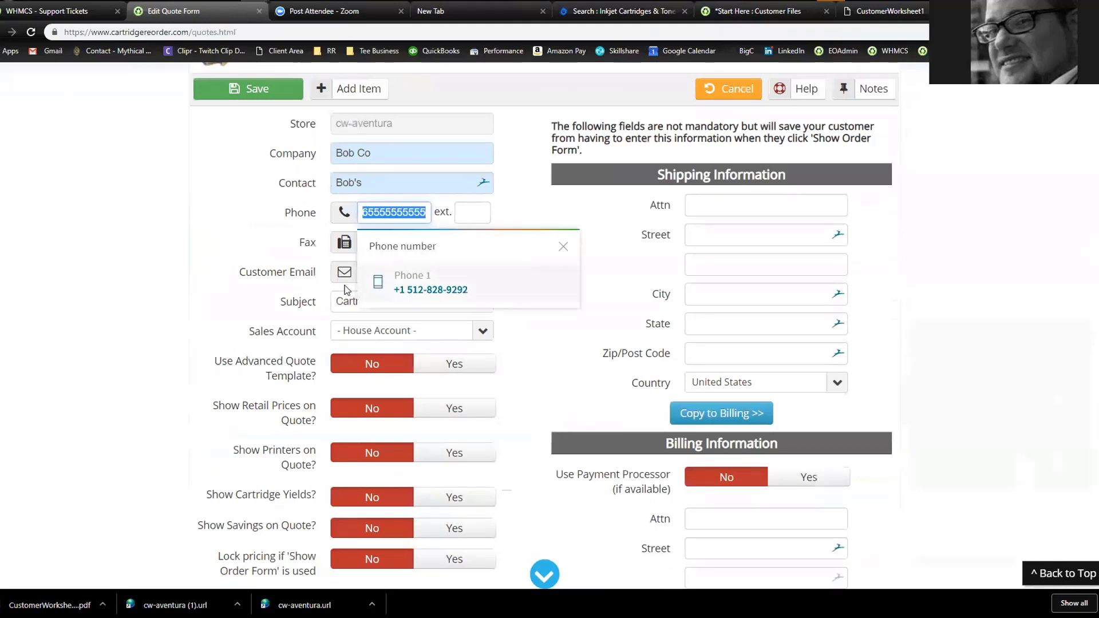
left_click(364, 272)
left_click_drag(364, 271, 541, 279)
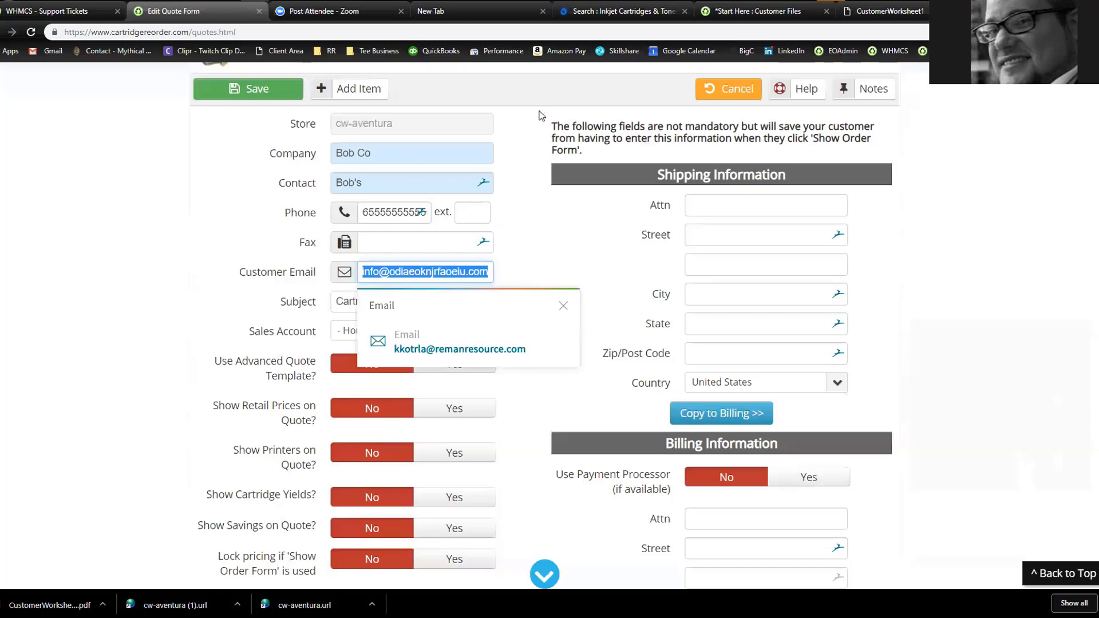
Close the blank new tab, return to the Edit Quote Form, and cancel it without saving
left_click(884, 11)
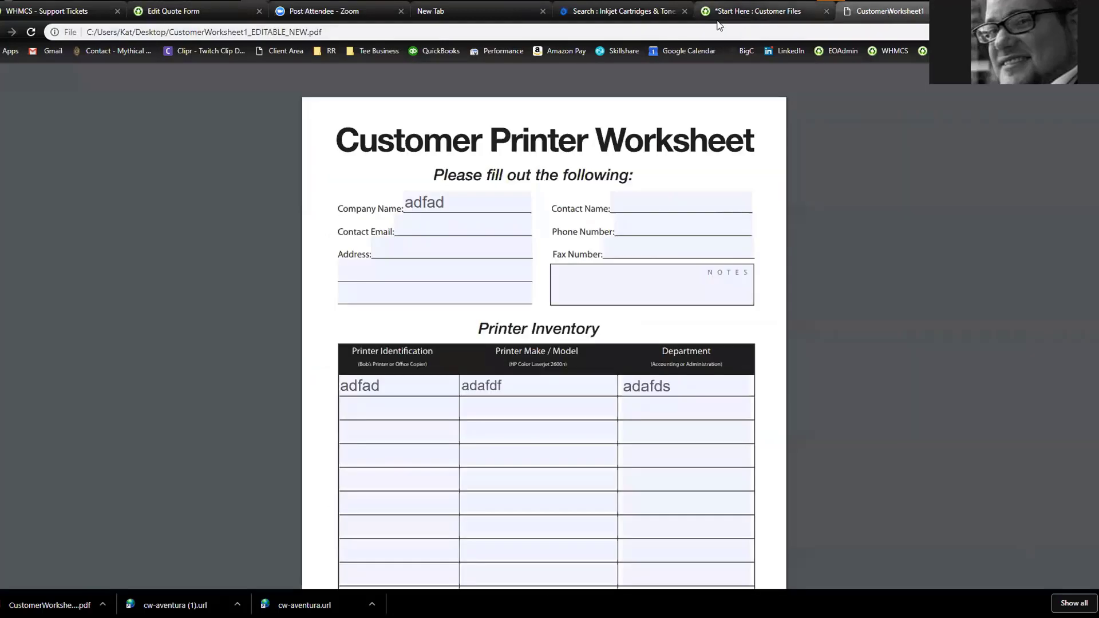
left_click(461, 13)
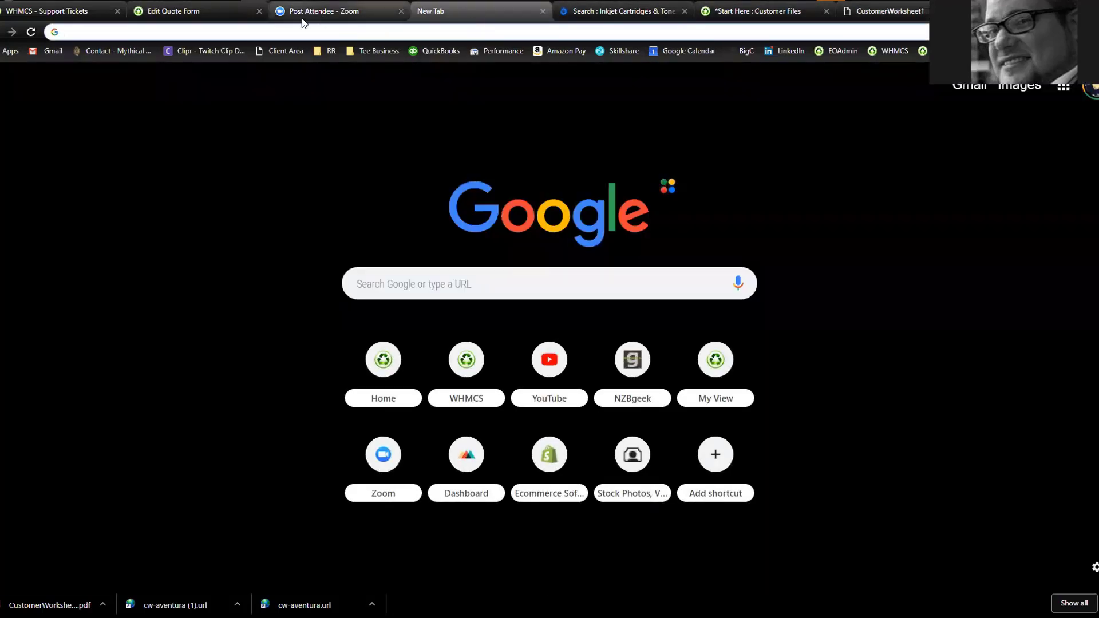
left_click(544, 12)
left_click(189, 12)
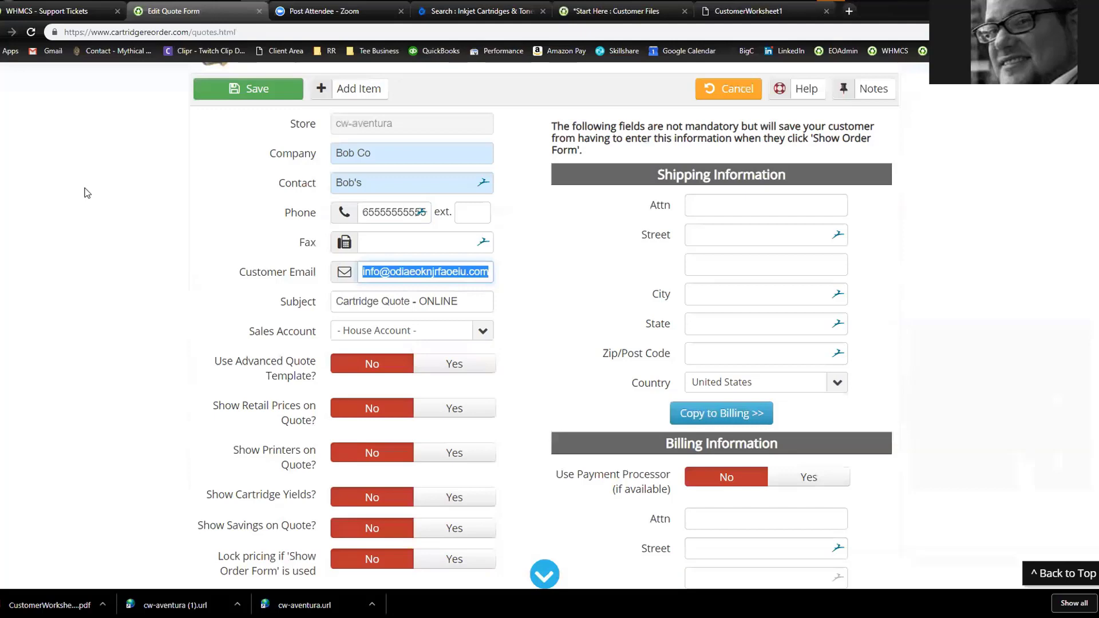
scroll(163, 210, "up", 3)
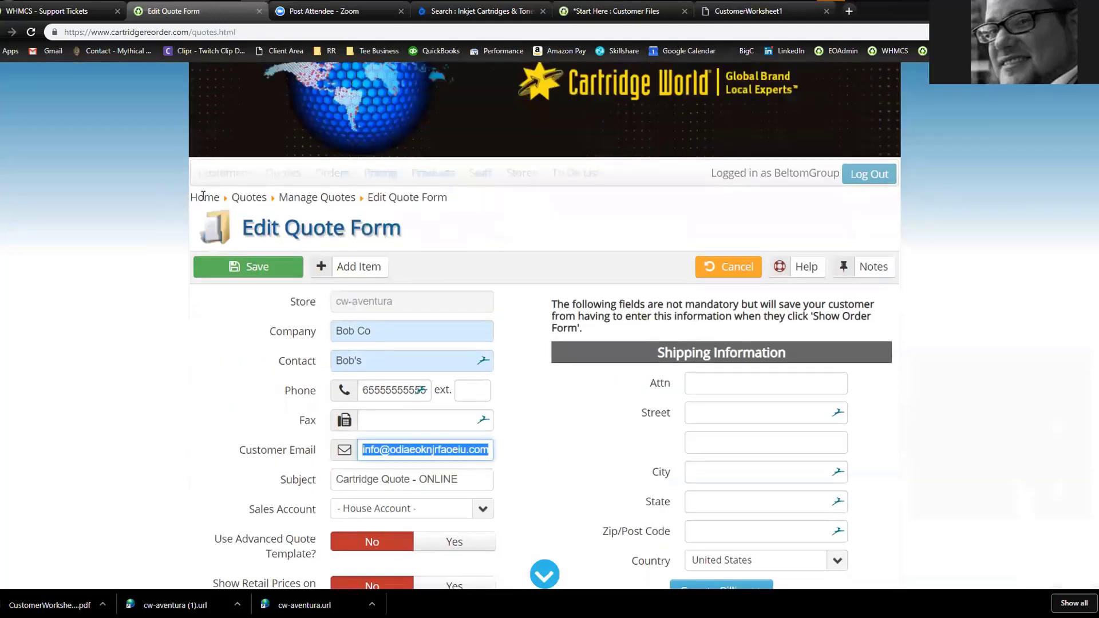
left_click(549, 229)
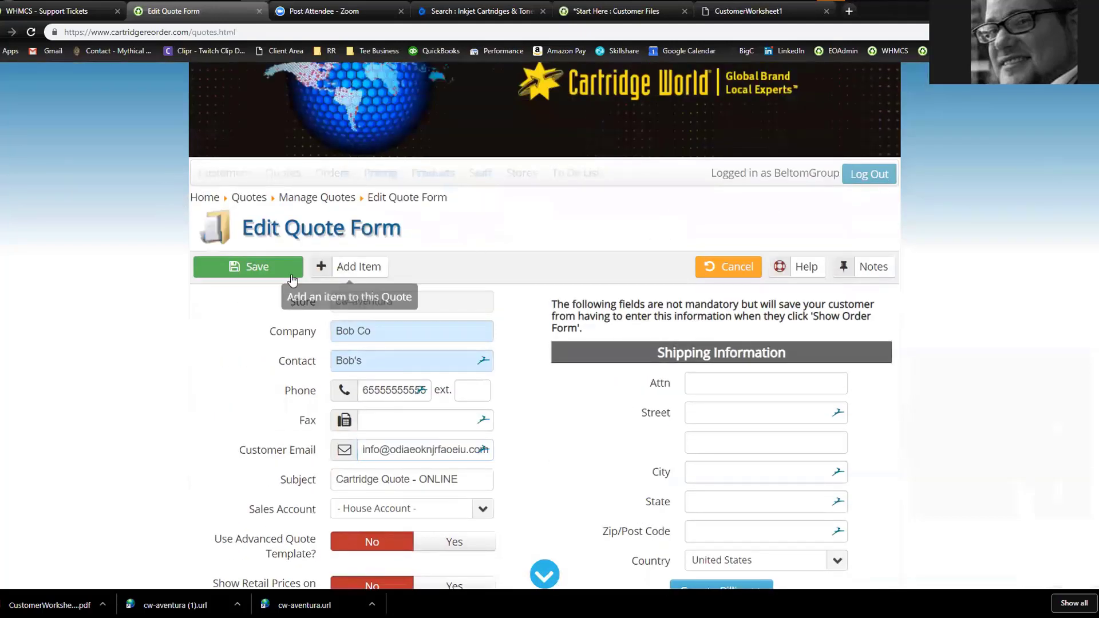
left_click(716, 268)
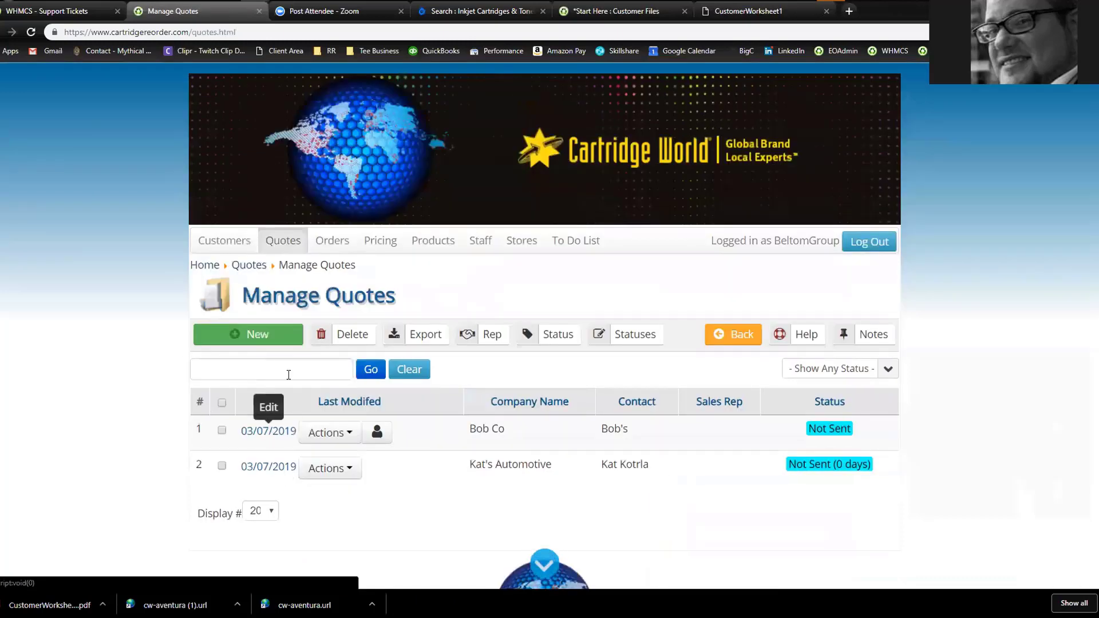
From Home, go to Manage Customers and open Kat's Auto's order forms via Actions
left_click(205, 264)
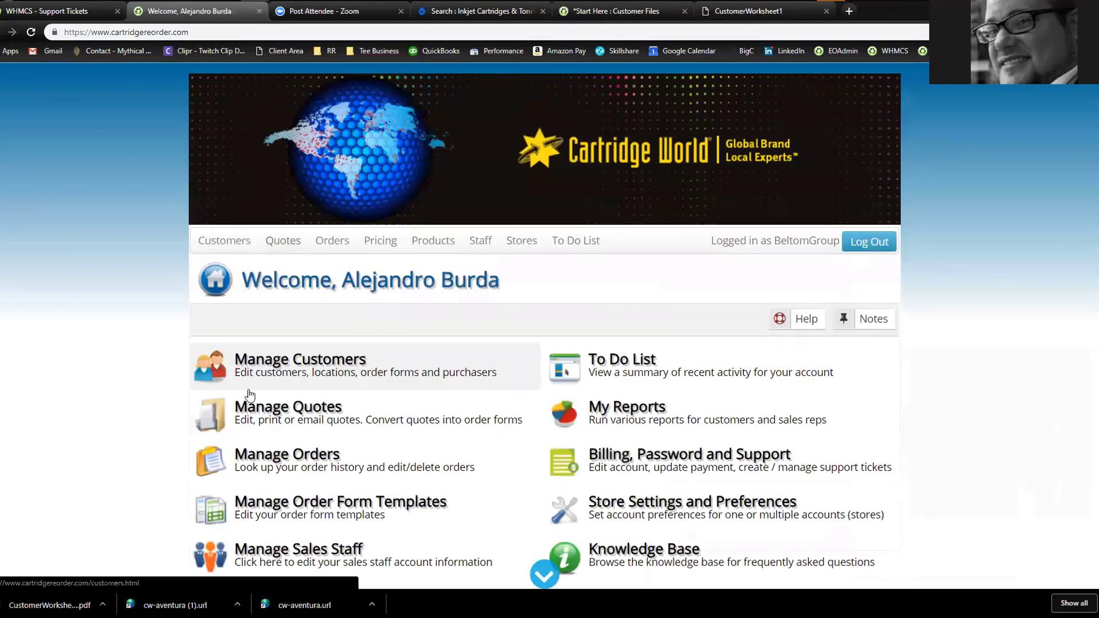
left_click(343, 379)
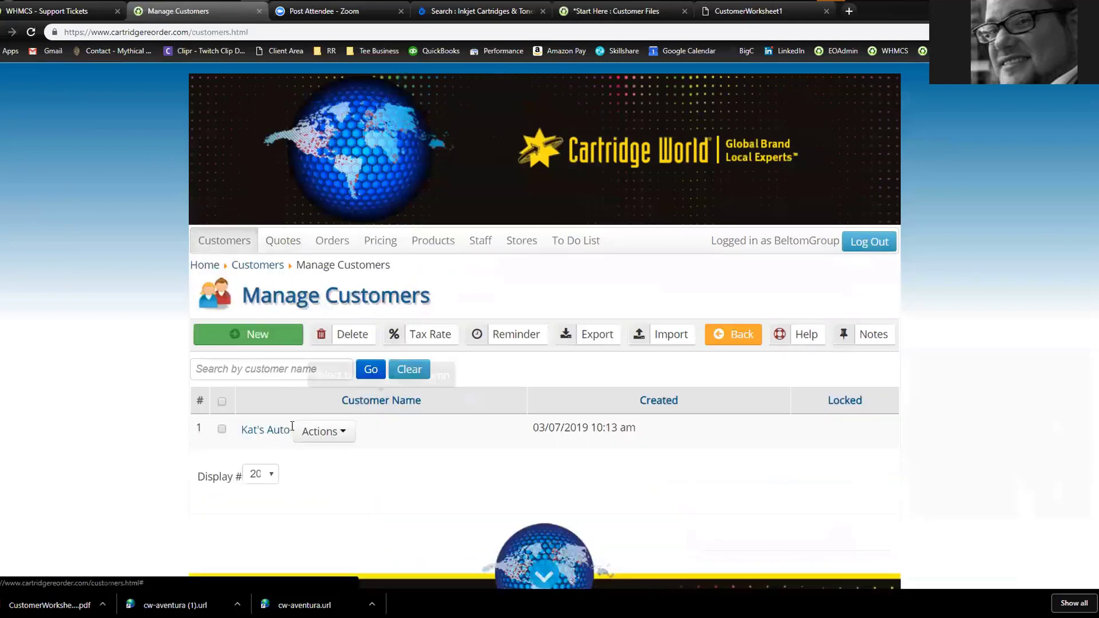
left_click(308, 434)
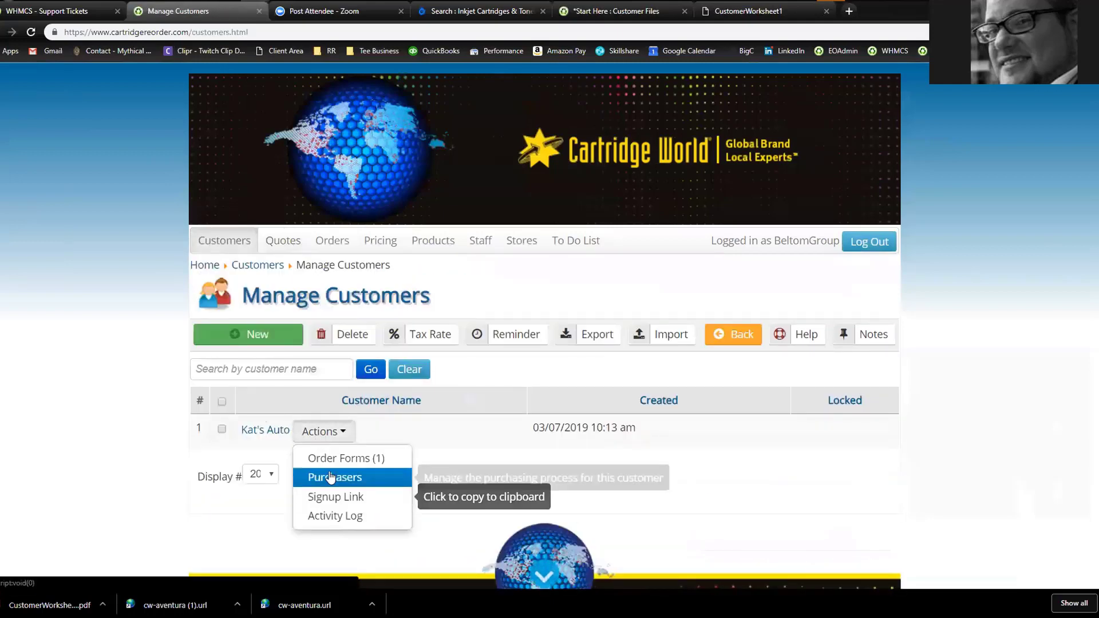
left_click(338, 461)
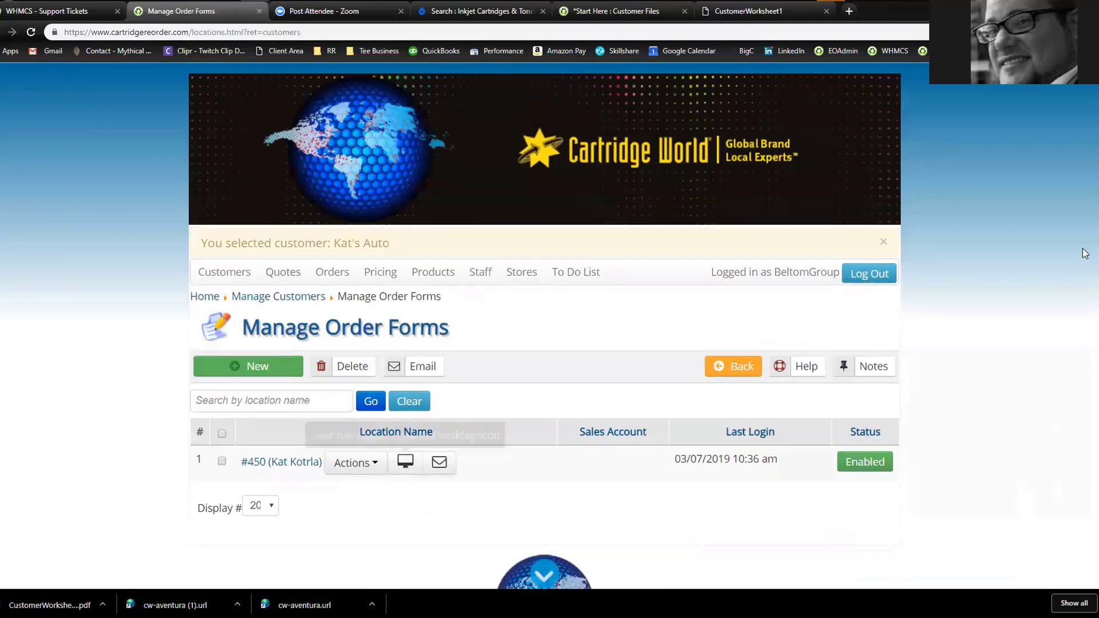
Restore the browser to a smaller window, resize it, then maximize it again
left_click(1057, 7)
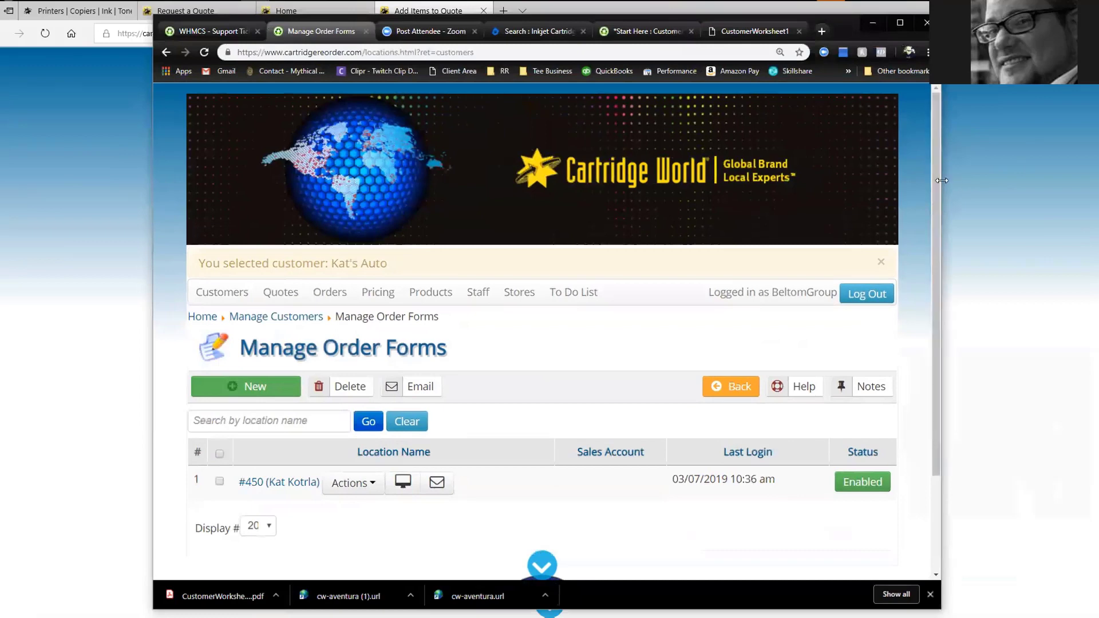
left_click_drag(941, 180, 399, 181)
scroll(267, 504, "down", 2)
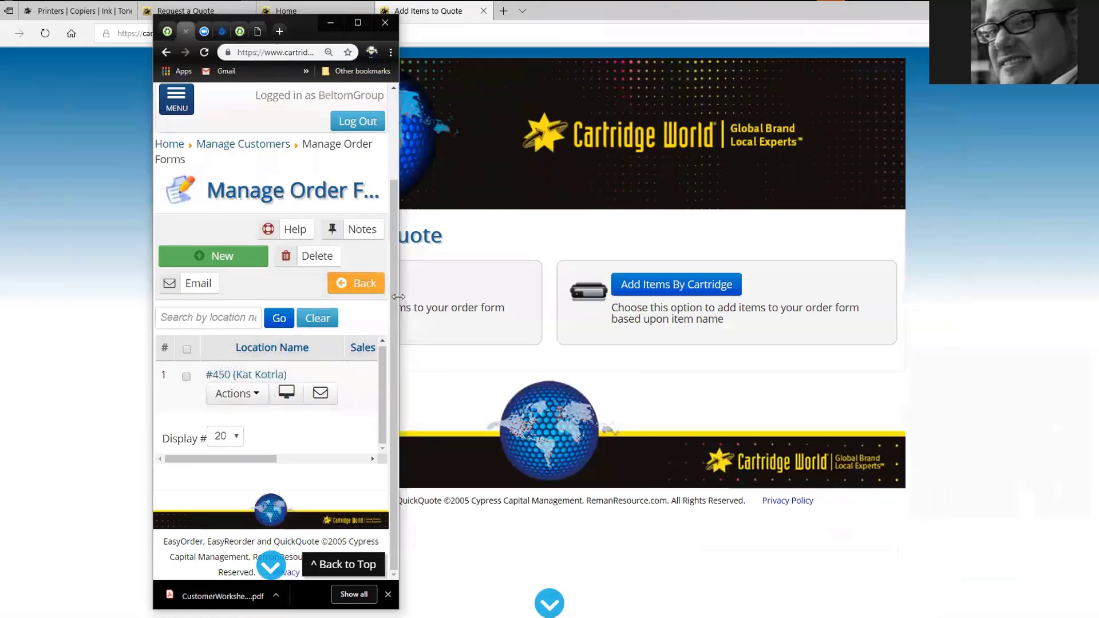
left_click_drag(398, 297, 1075, 296)
key("super+Up")
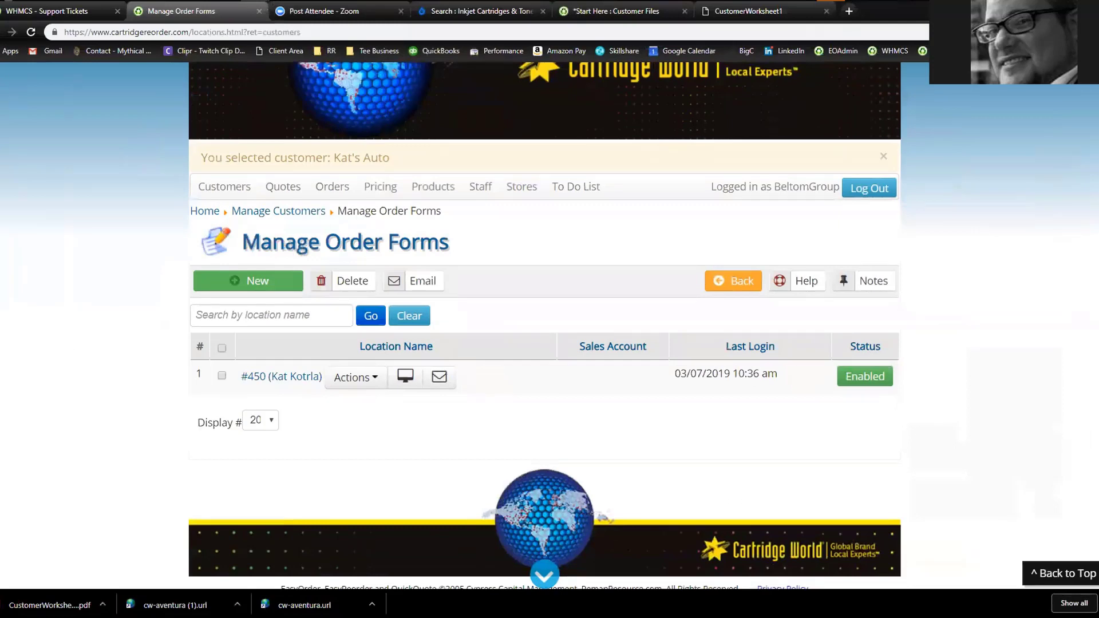
View Kat's Auto's order form as the customer and go to its Download Icon page
left_click(345, 383)
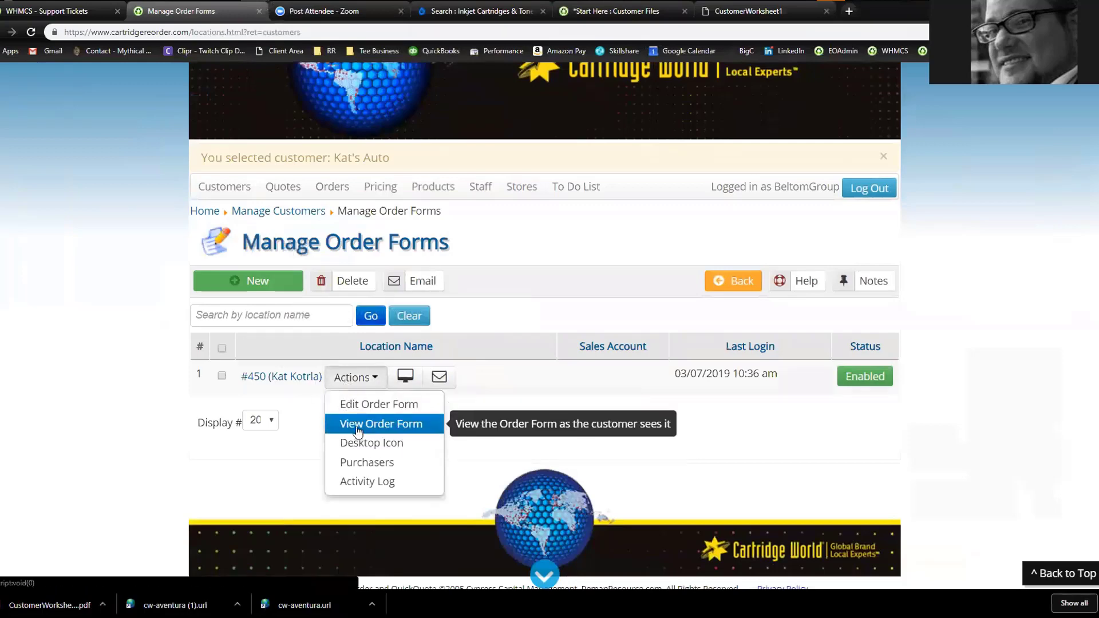
left_click(357, 427)
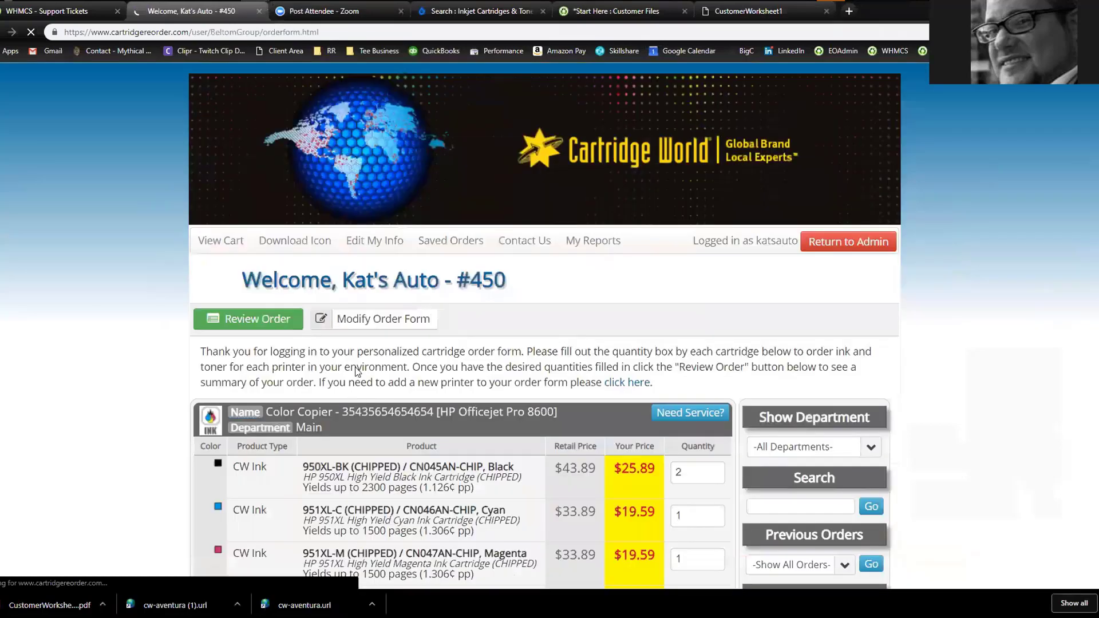
left_click(284, 243)
scroll(170, 362, "down", 3)
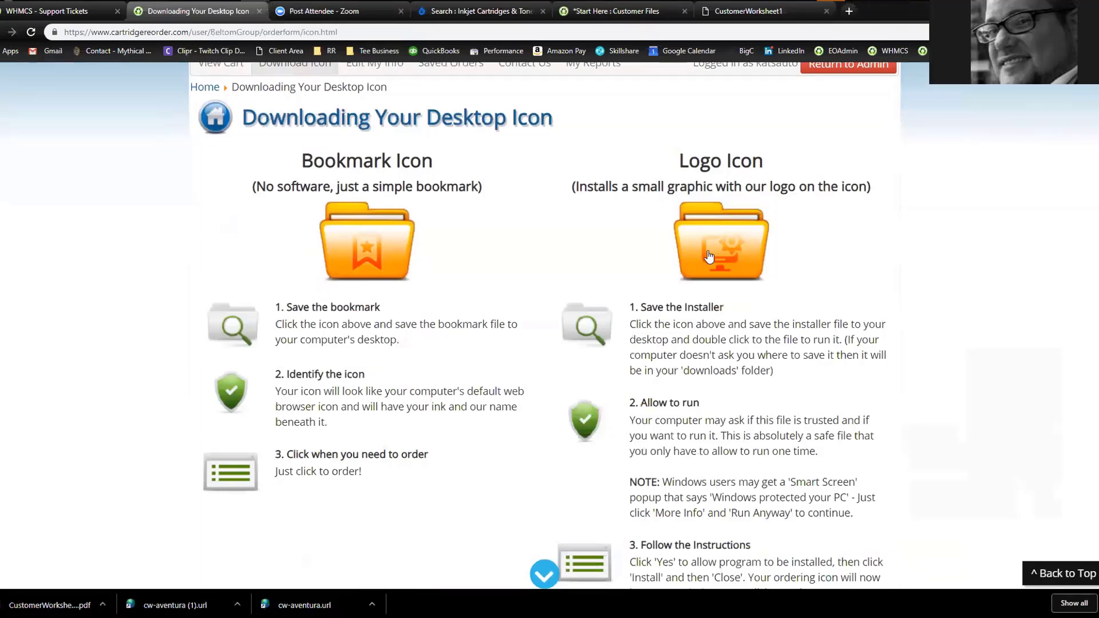
mouse_move(720, 246)
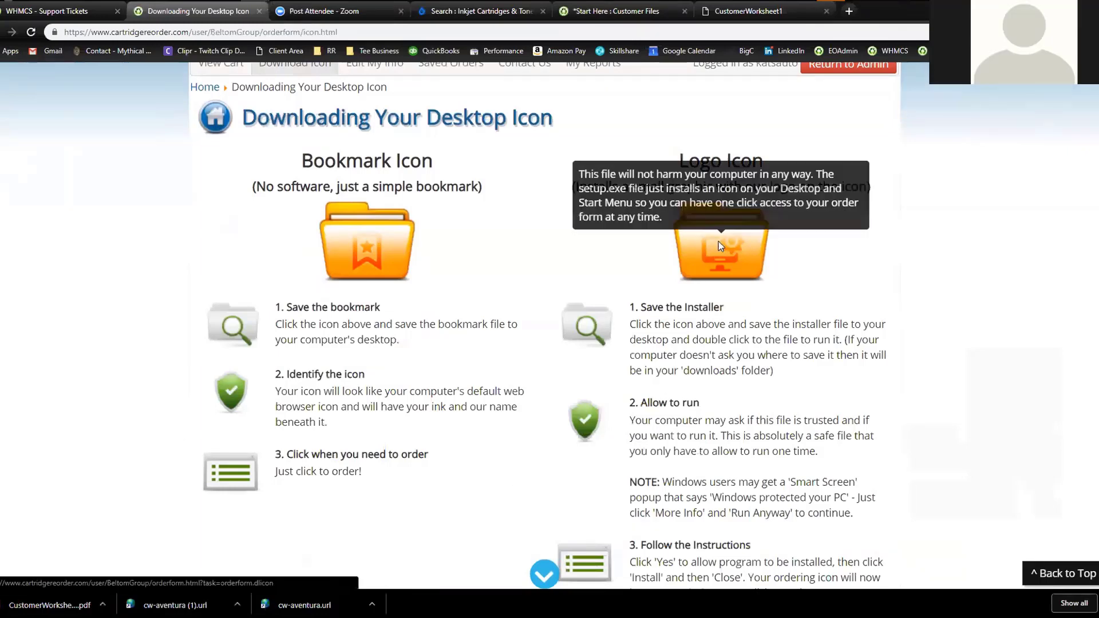
Download the Logo Icon installer to the Desktop and move it to the desktop's middle
left_click(721, 246)
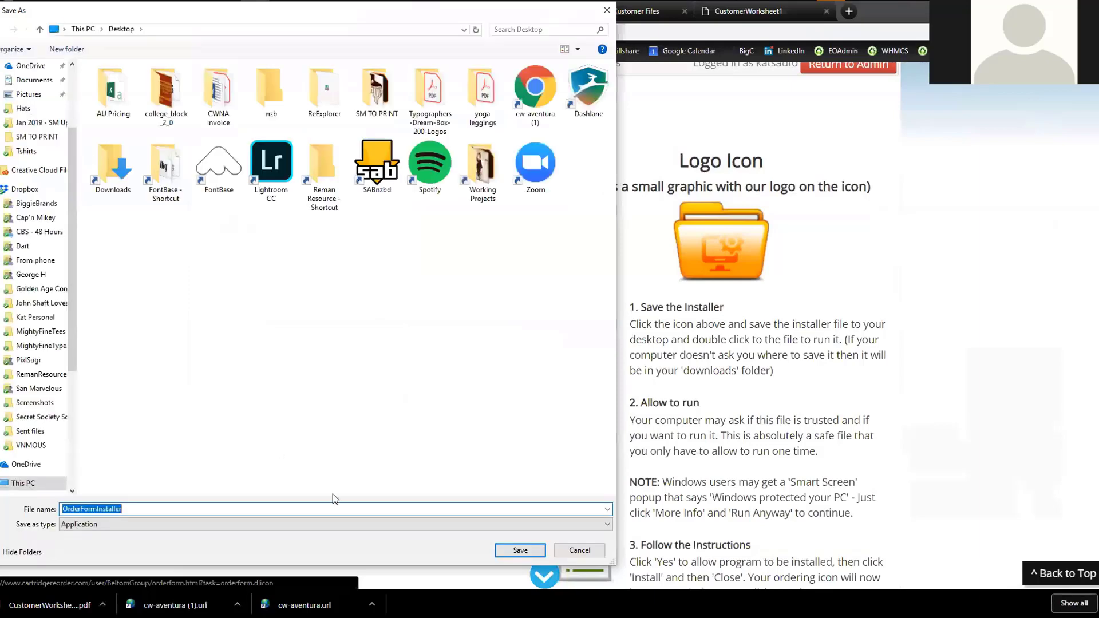
left_click(520, 551)
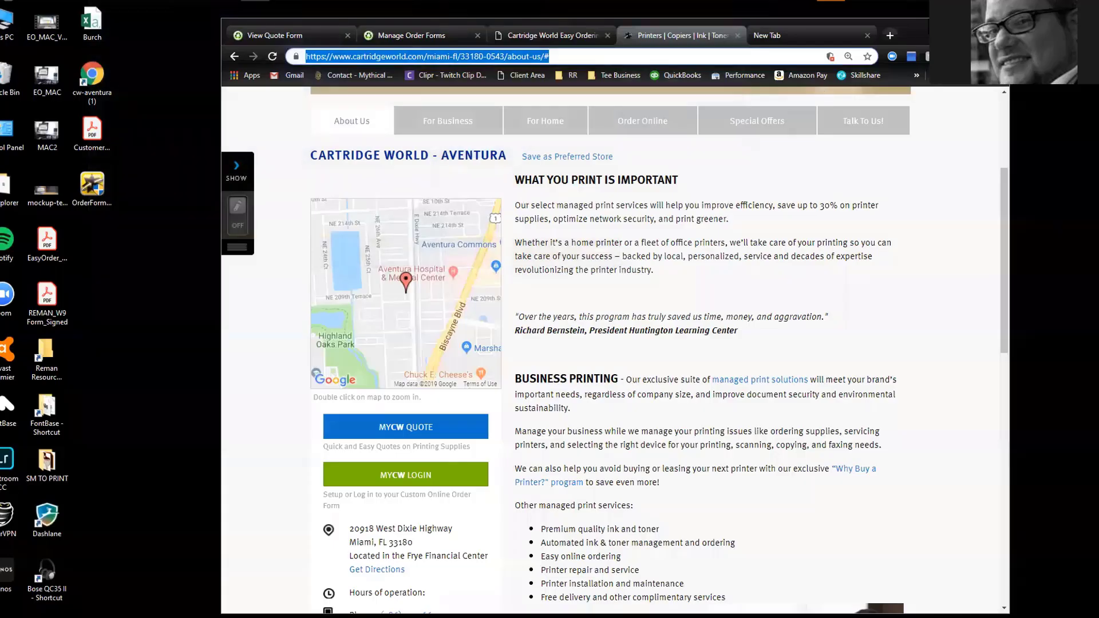
left_click(943, 27)
left_click_drag(88, 188, 403, 133)
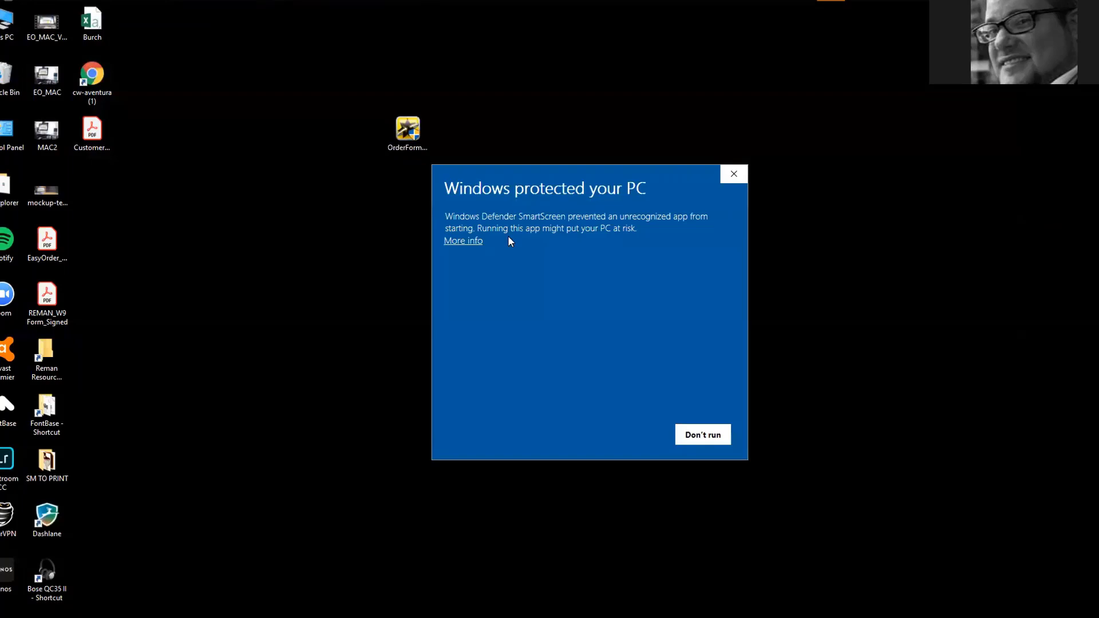
Run the installer past the security warning, install the shortcut, then delete the installer to the Recycle Bin
left_click(452, 243)
left_click(634, 437)
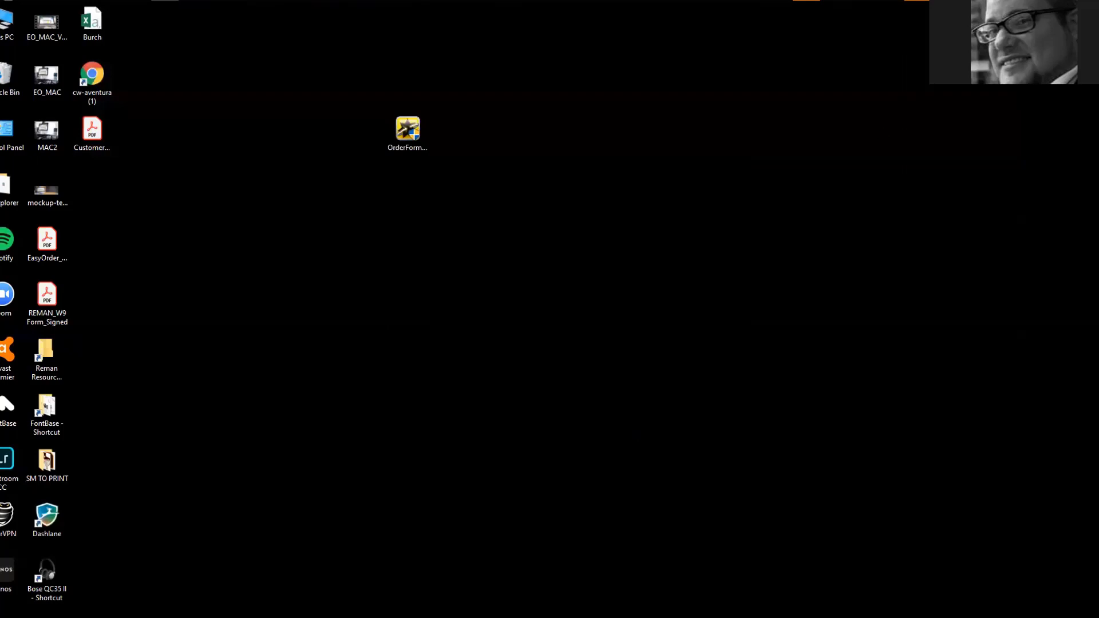
left_click(641, 382)
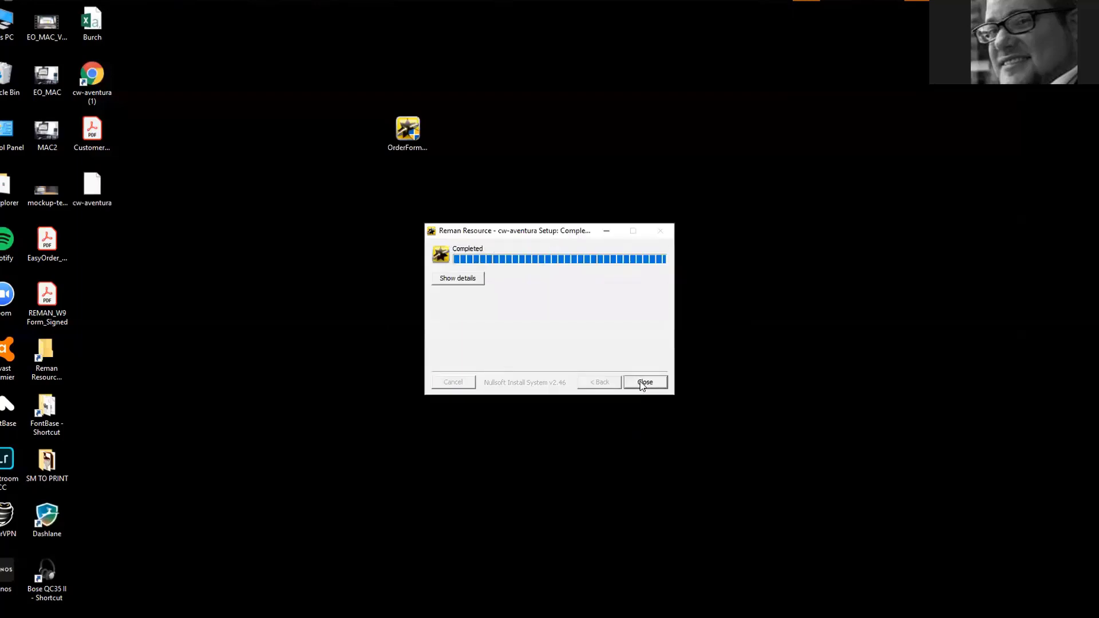
left_click(630, 382)
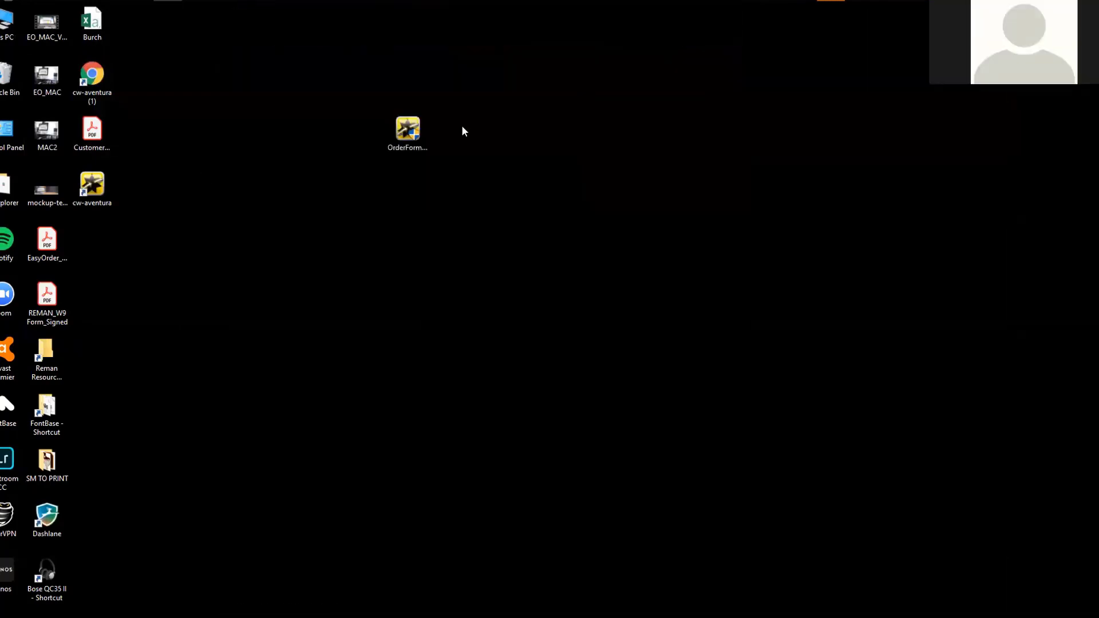
left_click_drag(397, 126, 9, 80)
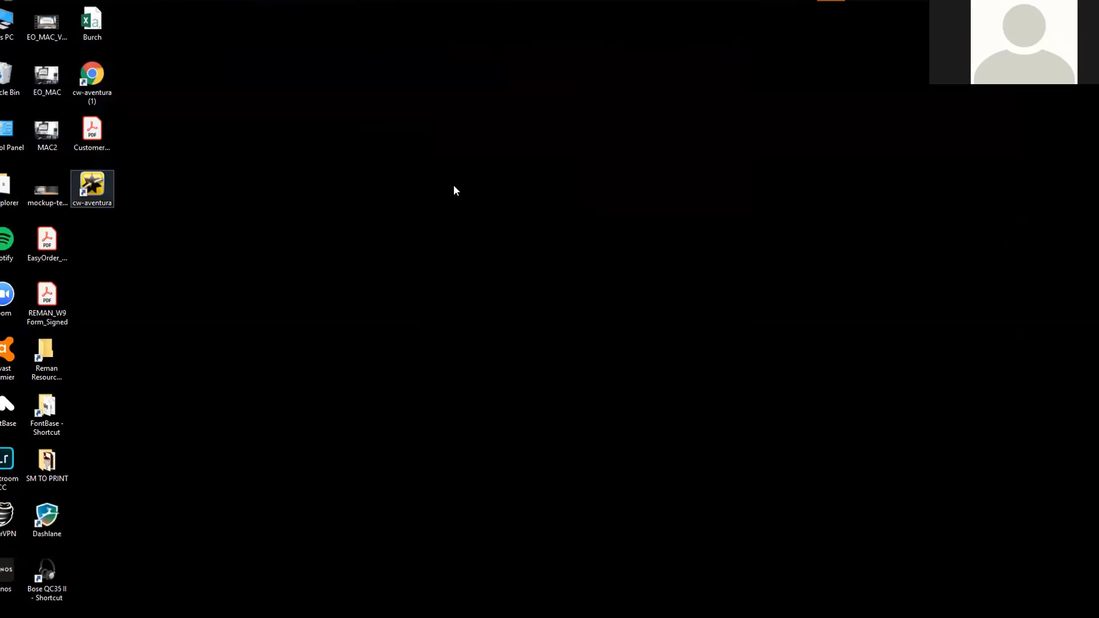
Centre the cw-aventura shortcut and confirm it opens Kat's Auto's order form in Chrome
left_click_drag(455, 190, 456, 211)
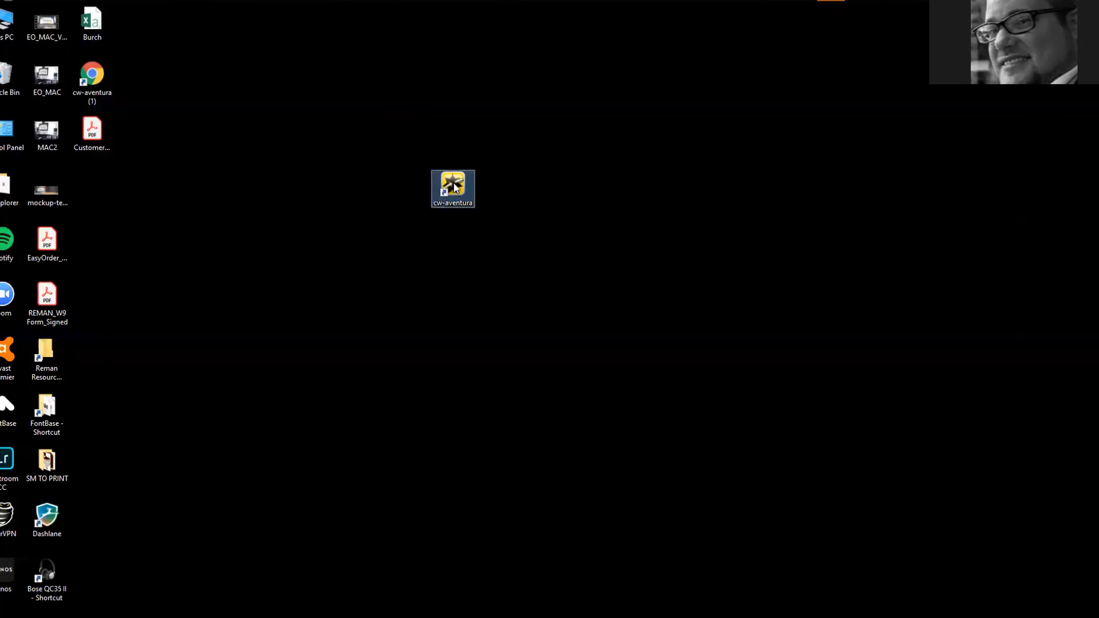
double_click(453, 185)
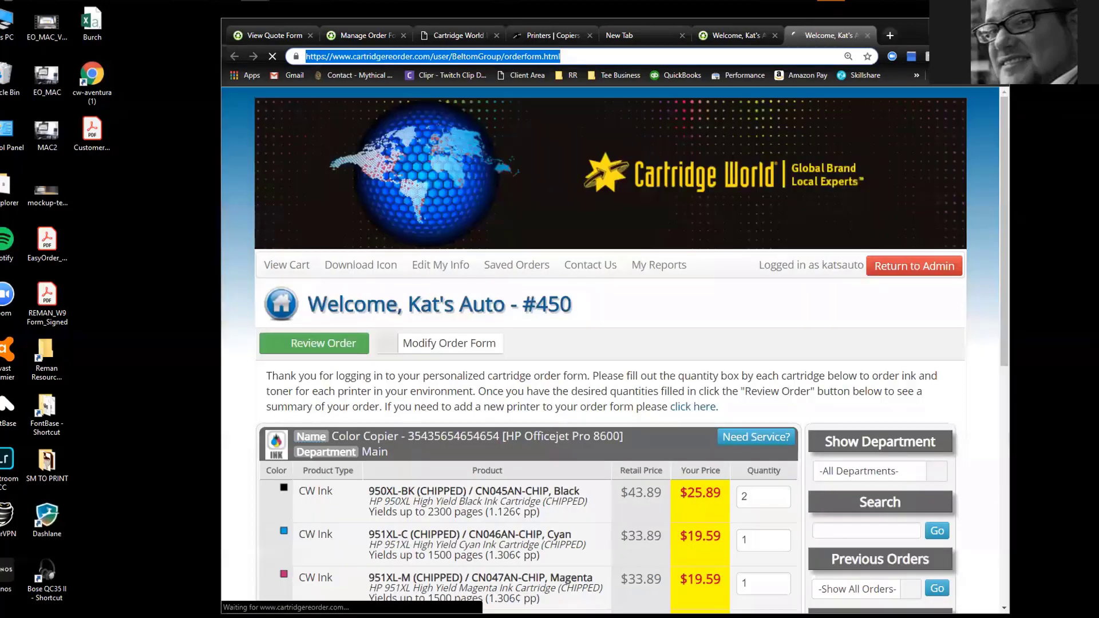
left_click(944, 27)
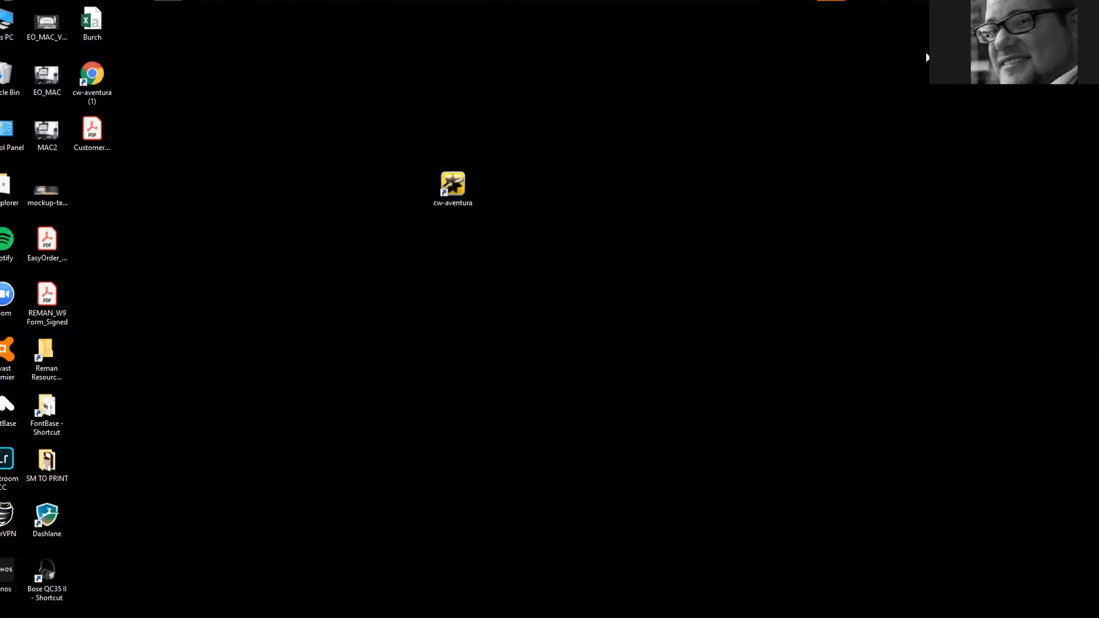
double_click(455, 183)
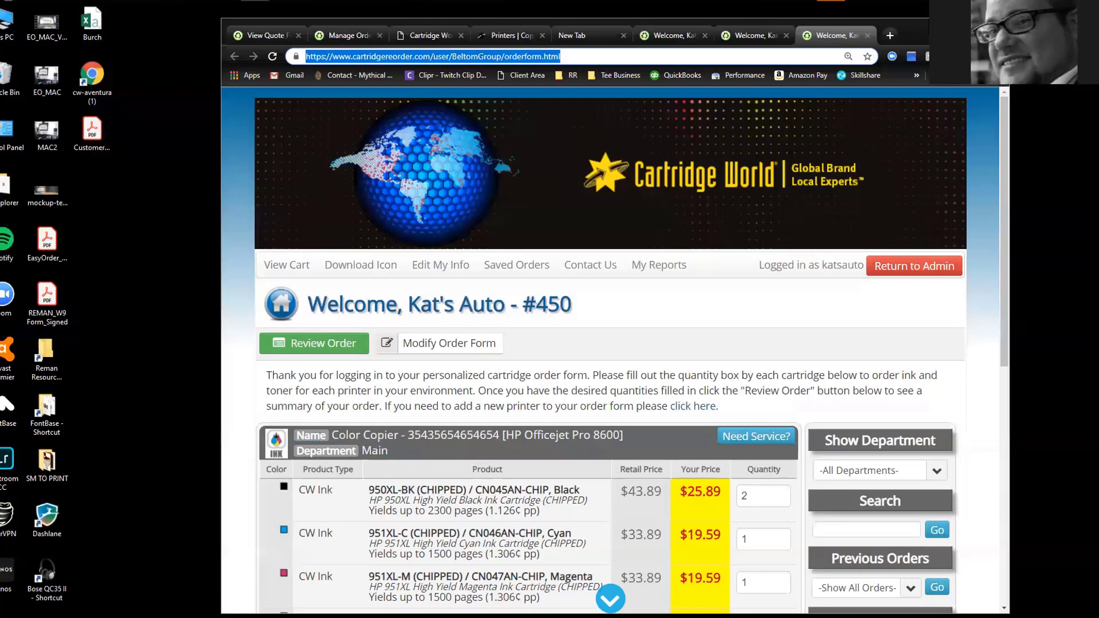
key("alt+F4")
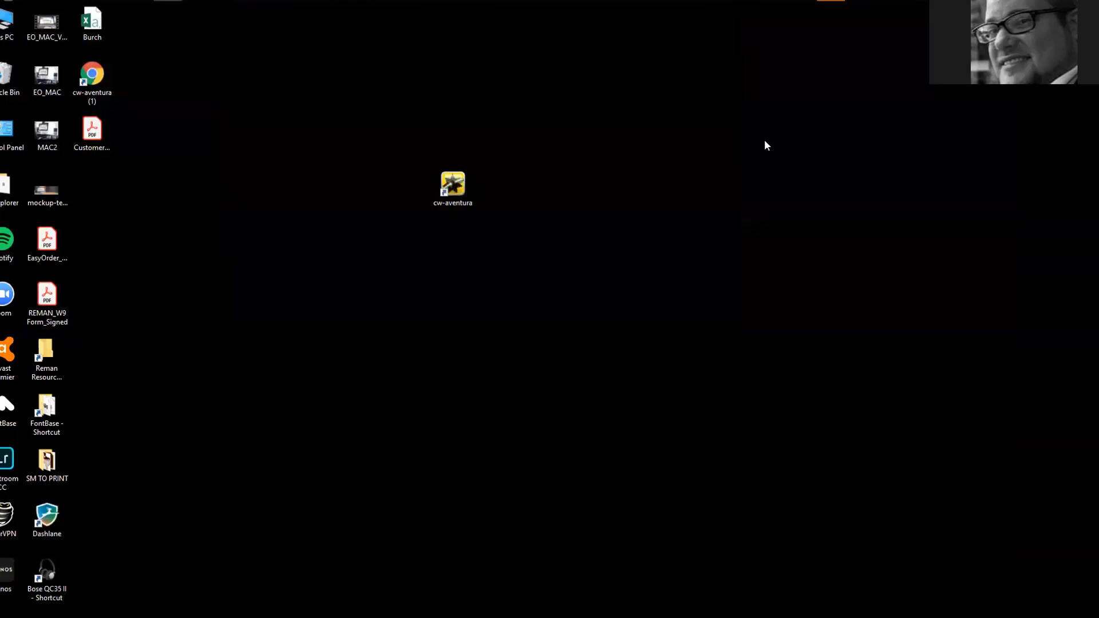